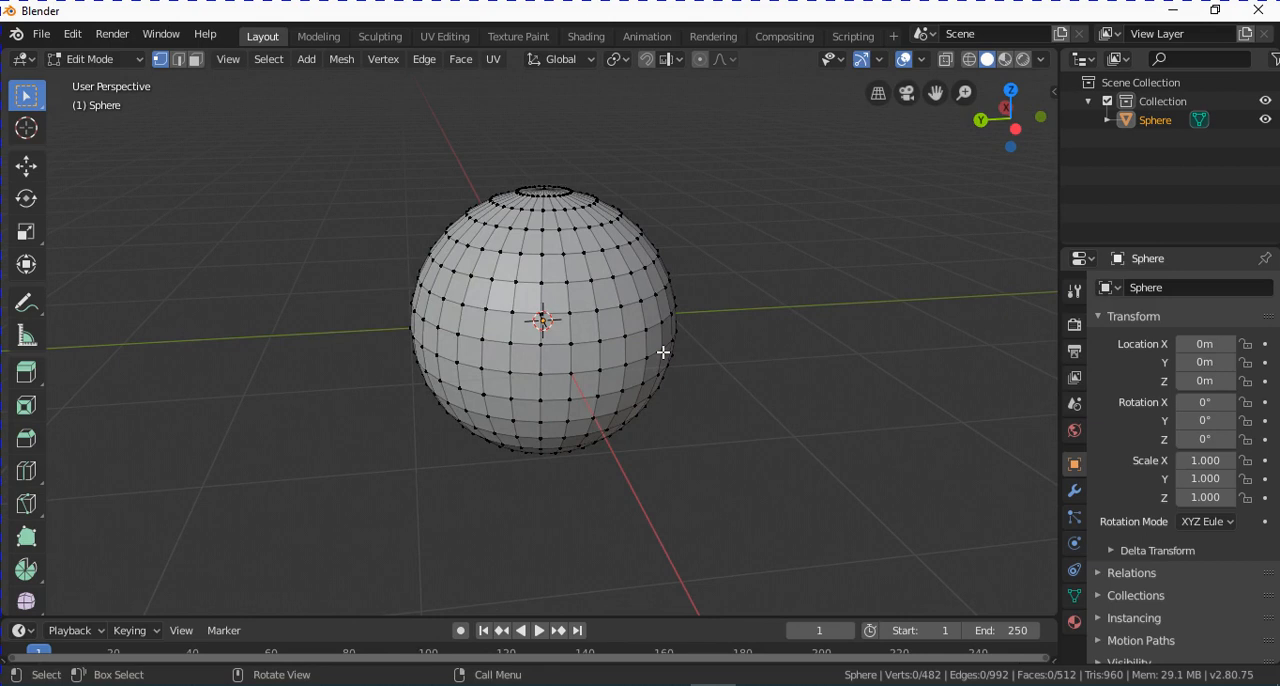
Select all of the sphere's geometry and delete its vertices, leaving an empty mesh in Edit Mode.
key("a")
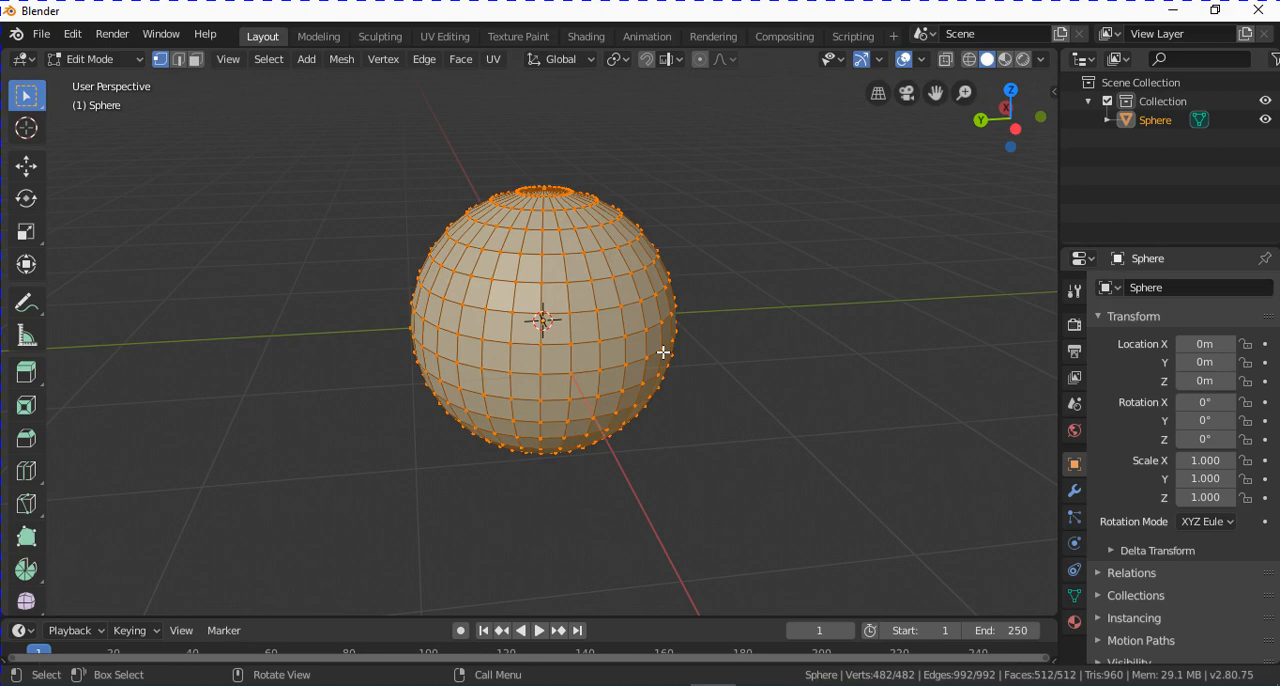
key("x")
left_click(660, 352)
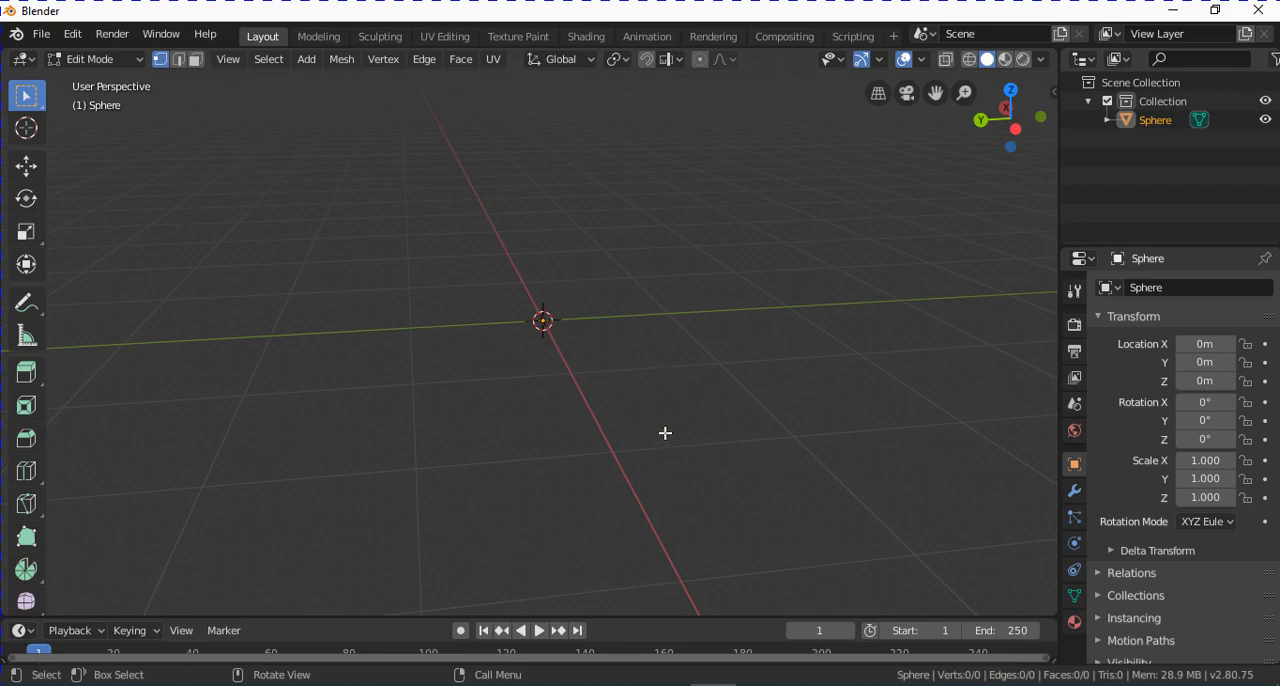
Place a single new vertex in the empty mesh, just above the origin.
scroll(640, 367, "up", 2)
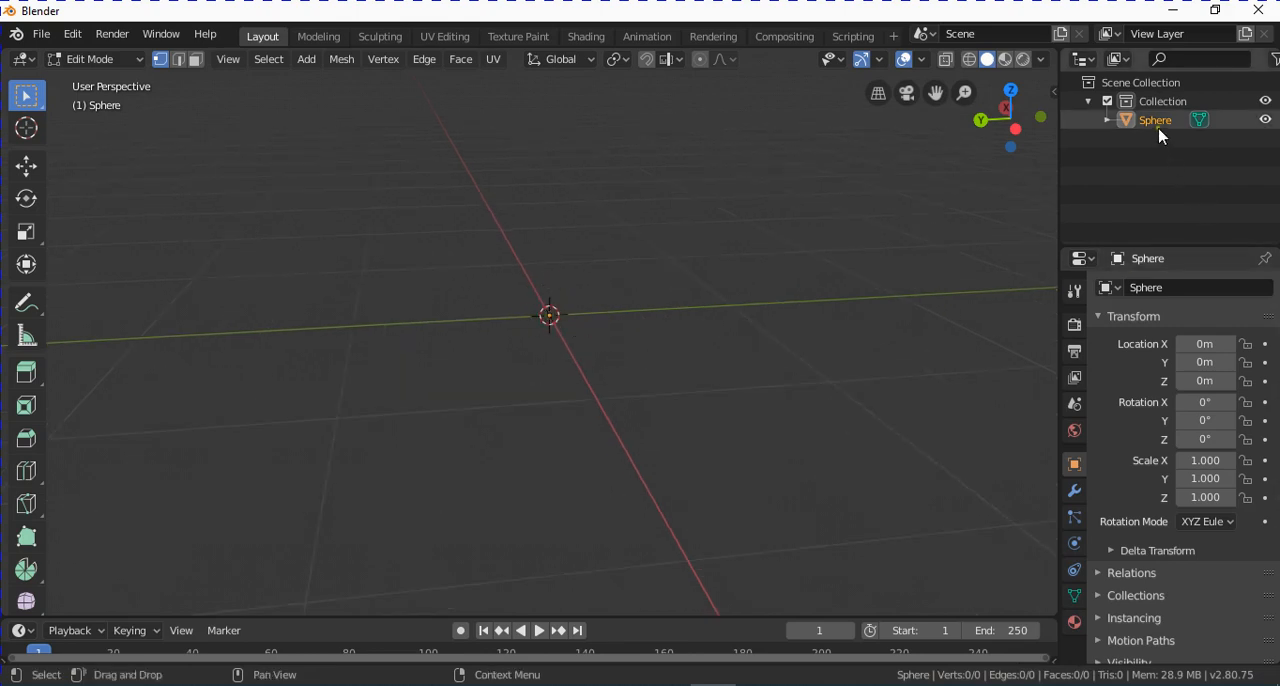
scroll(648, 330, "down", 2)
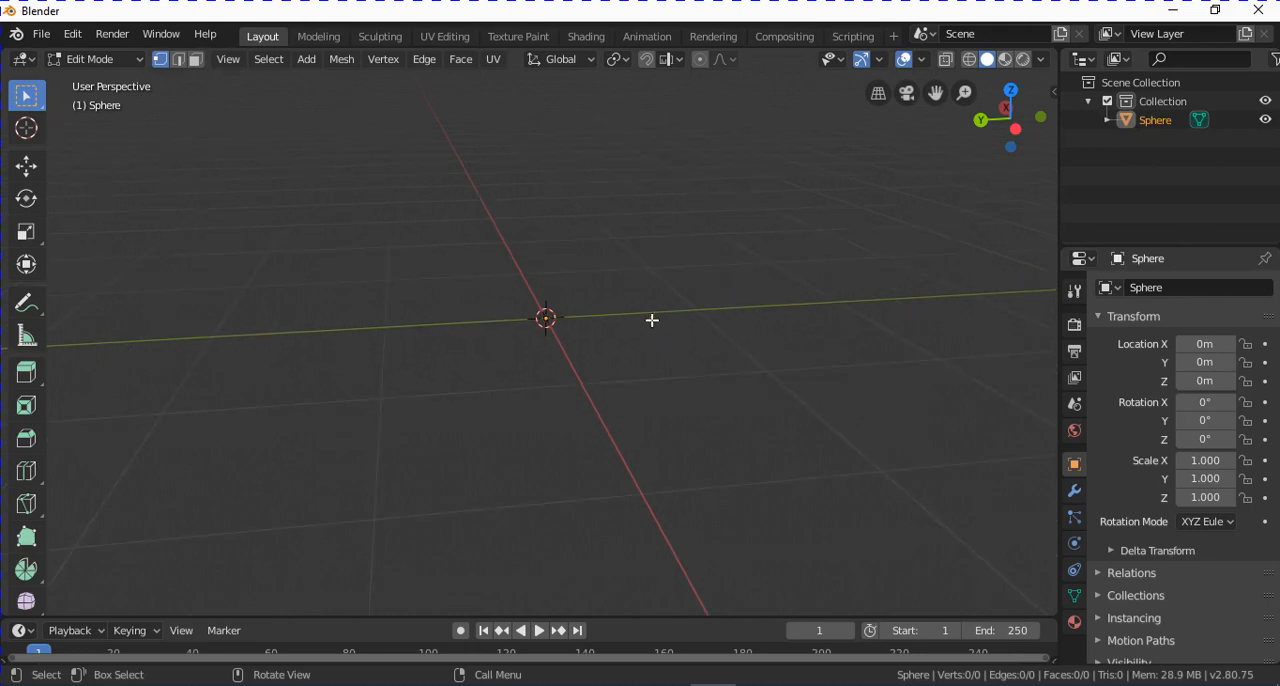
middle_click_drag(648, 317, 660, 318)
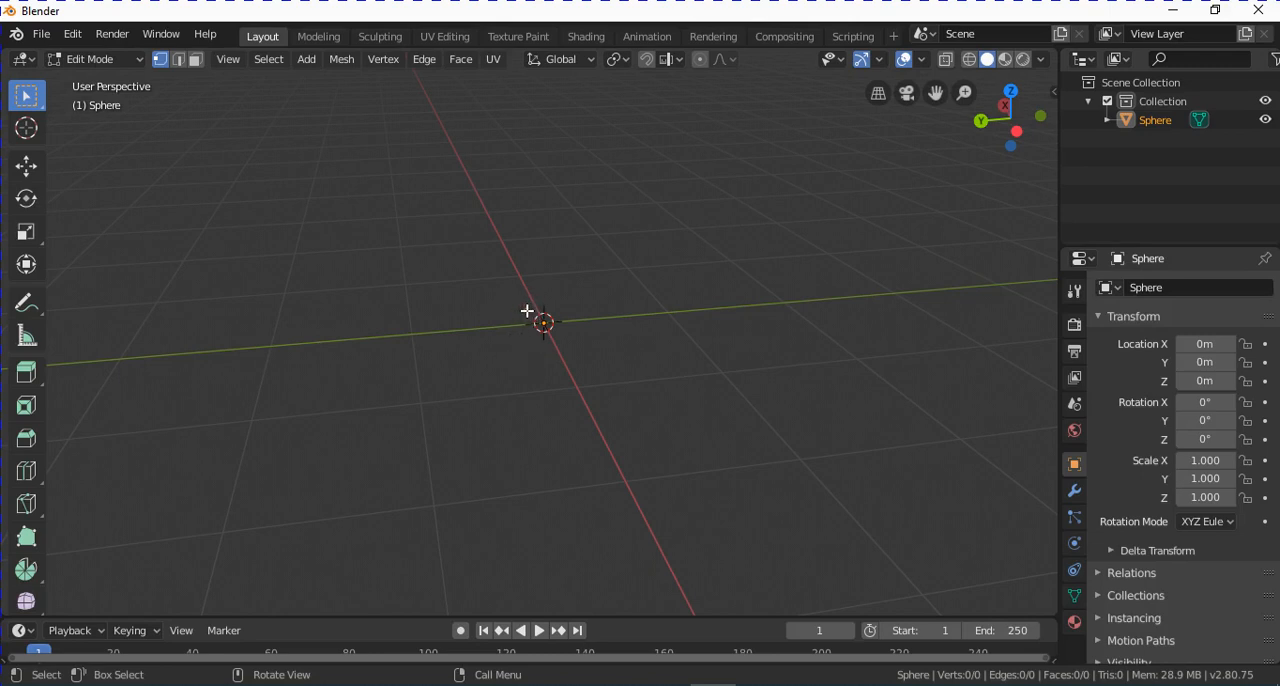
key("ctrl")
right_click(558, 251, "ctrl")
middle_click_drag(583, 303, 591, 269)
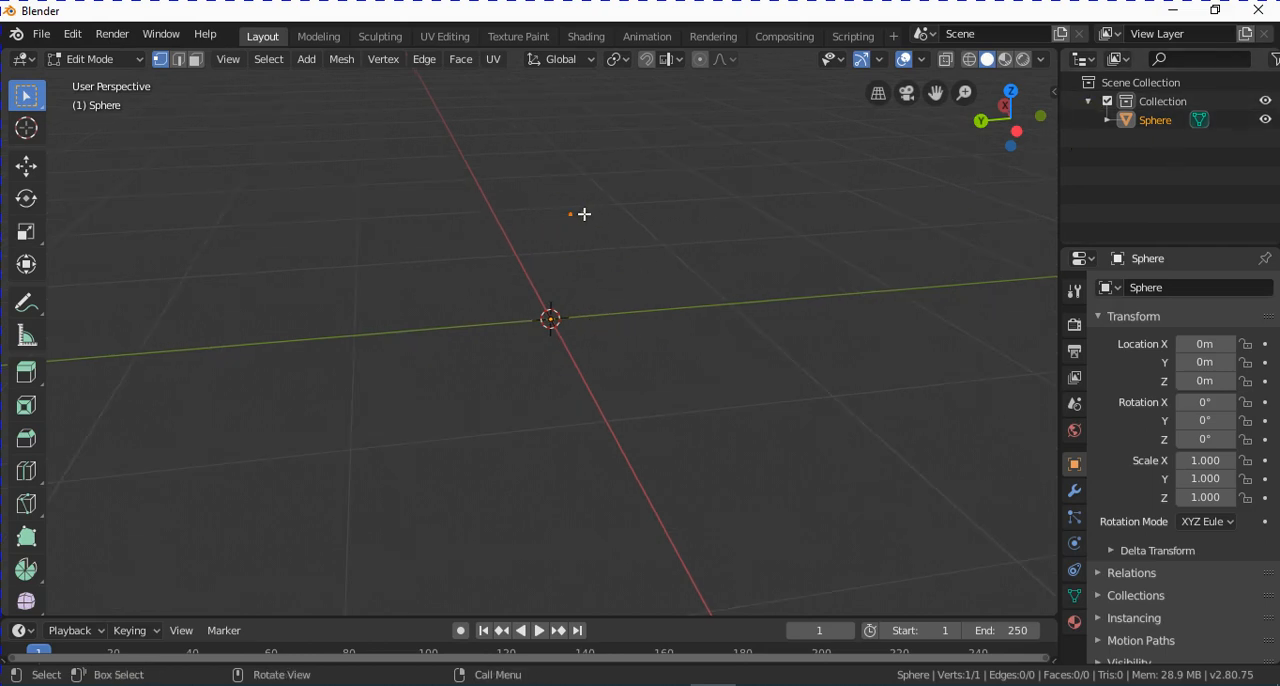
Extrude the vertex point by point into a hook-shaped chain of ten vertices beside the origin.
middle_click_drag(584, 214, 557, 276)
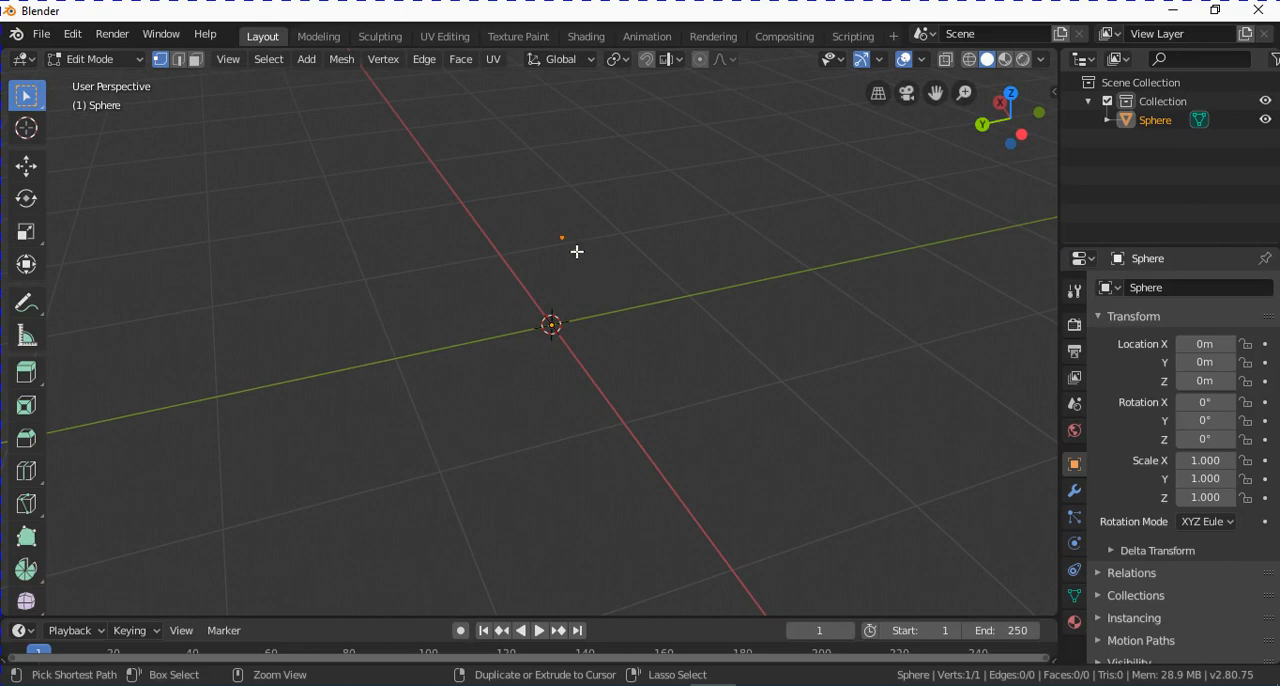
right_click(596, 270, "ctrl")
right_click(599, 330, "ctrl")
right_click(629, 324, "ctrl")
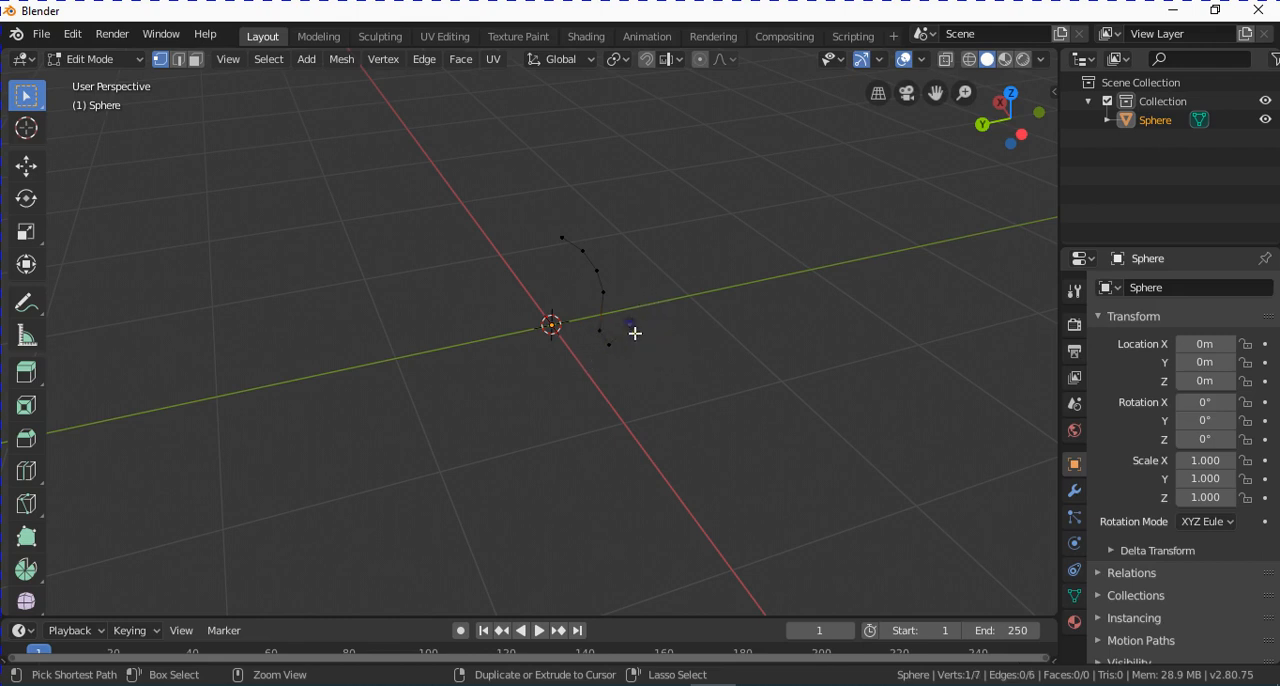
right_click(638, 263, "ctrl")
right_click(623, 229, "ctrl")
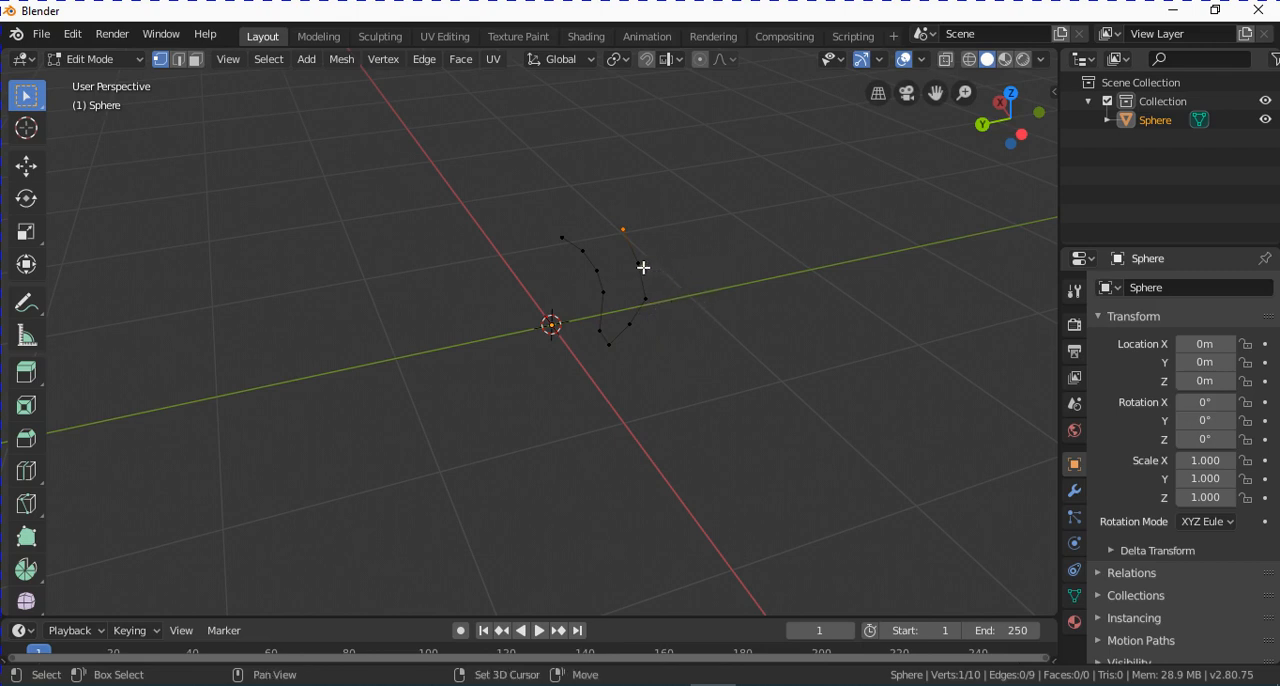
Extrude the chain's last edge repeatedly to the cursor, forming an S-shaped strip of eight faces.
left_click(638, 264, "shift")
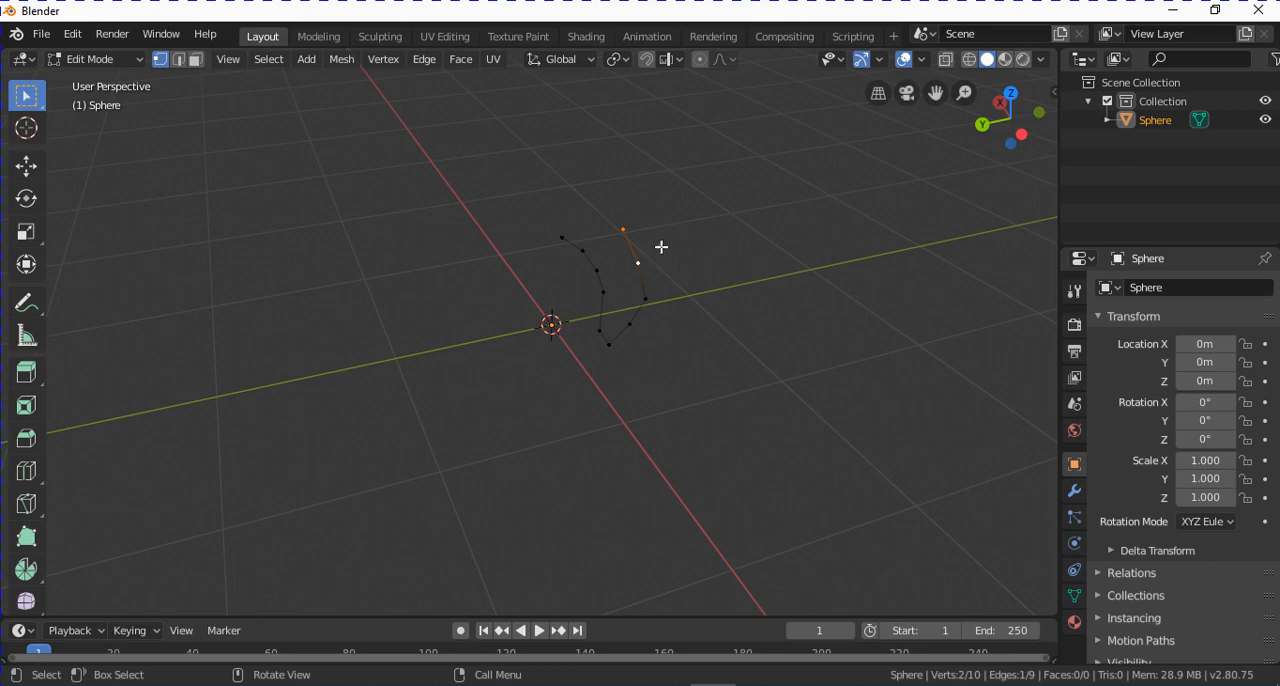
right_click(662, 242, "ctrl")
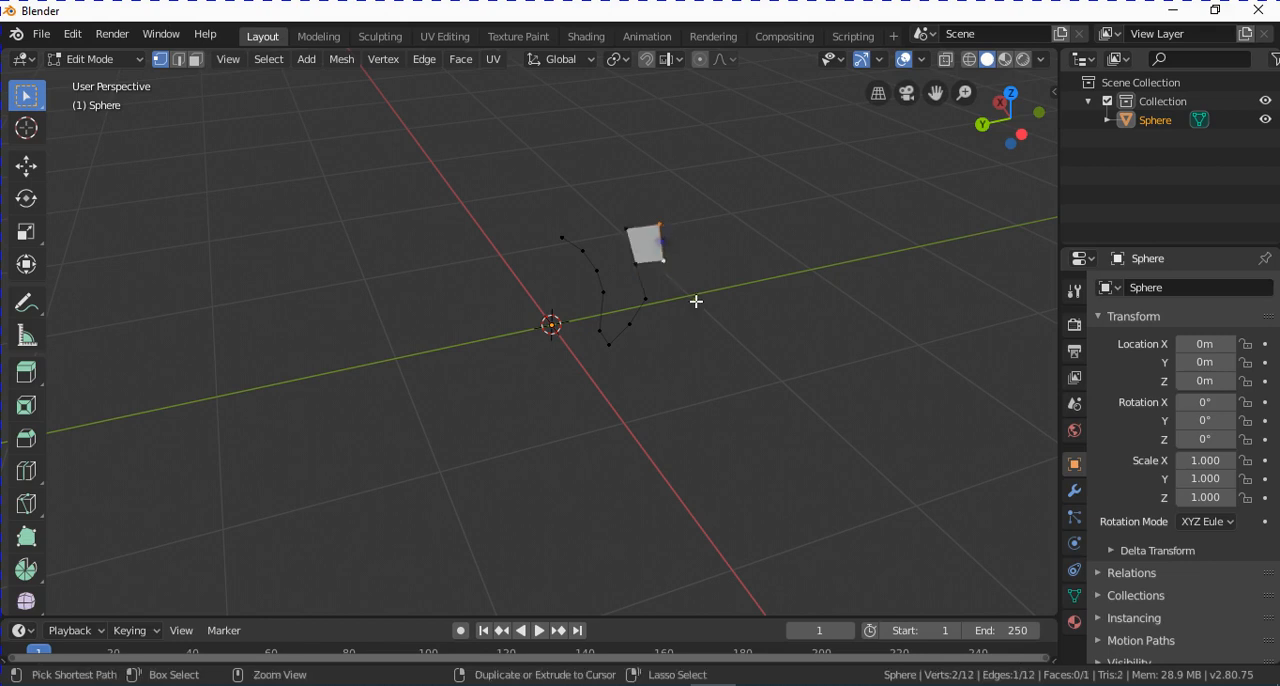
right_click(690, 253, "ctrl")
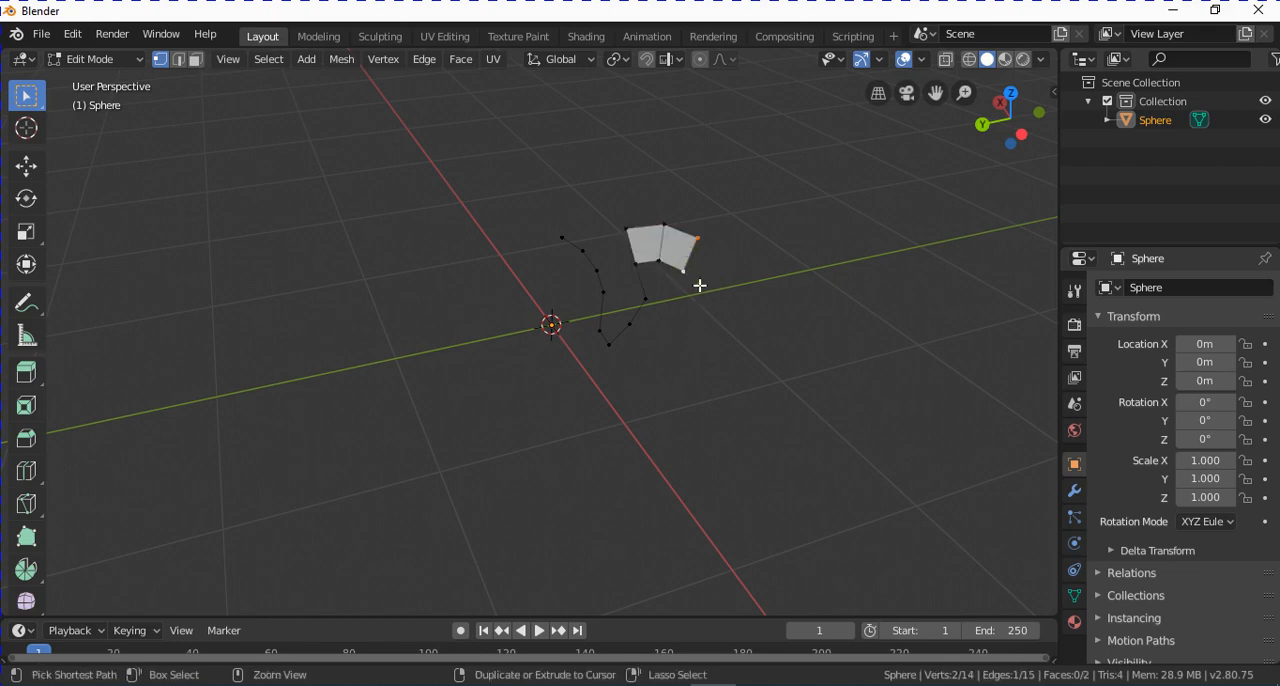
right_click(697, 276, "ctrl")
right_click(694, 305, "ctrl")
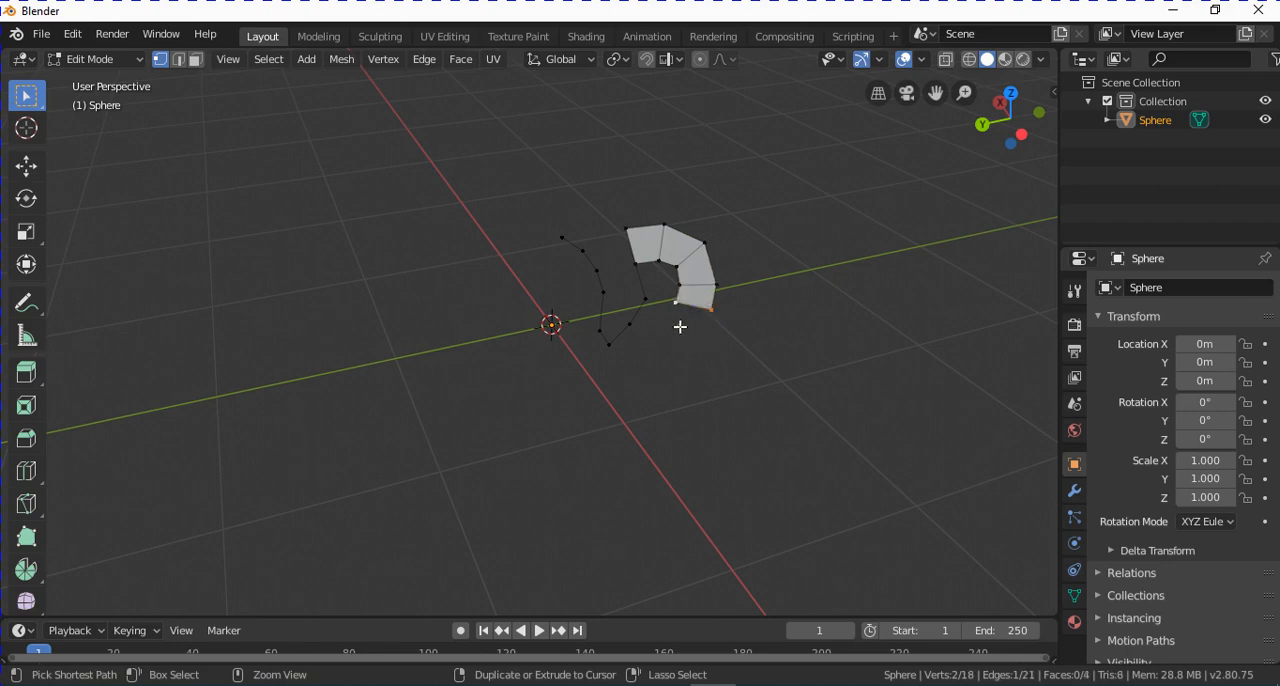
right_click(680, 327, "ctrl")
right_click(673, 355, "ctrl")
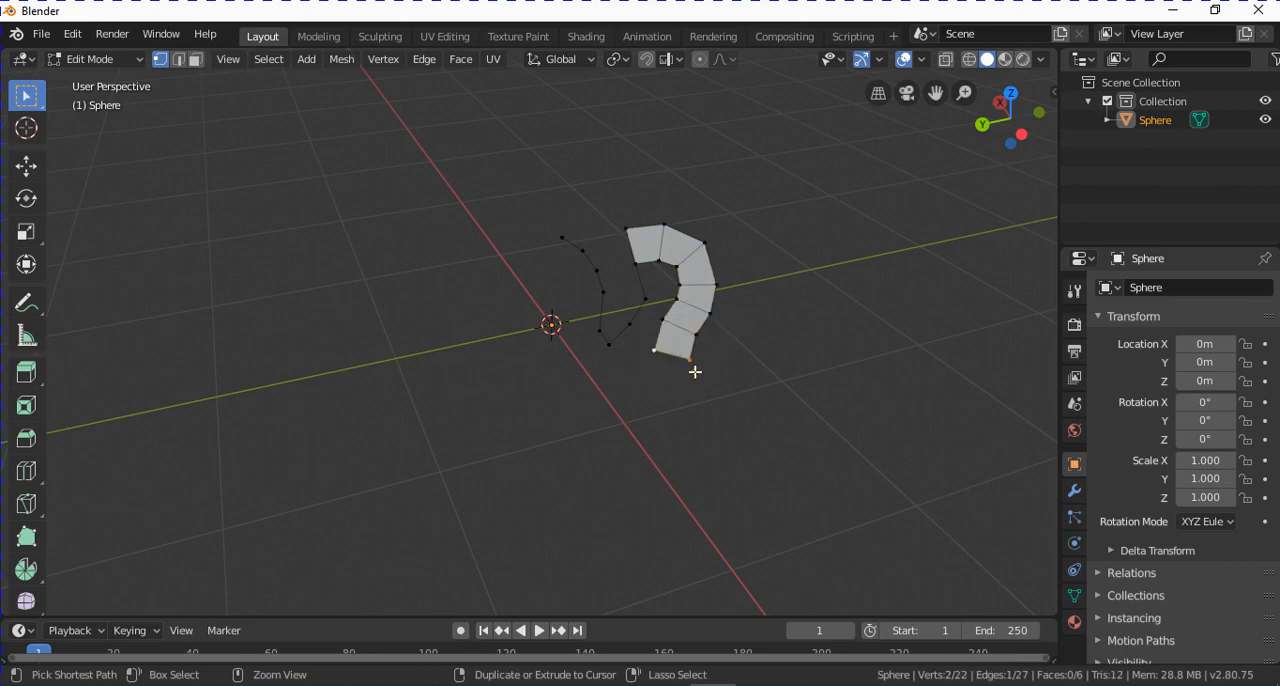
right_click(677, 368, "ctrl")
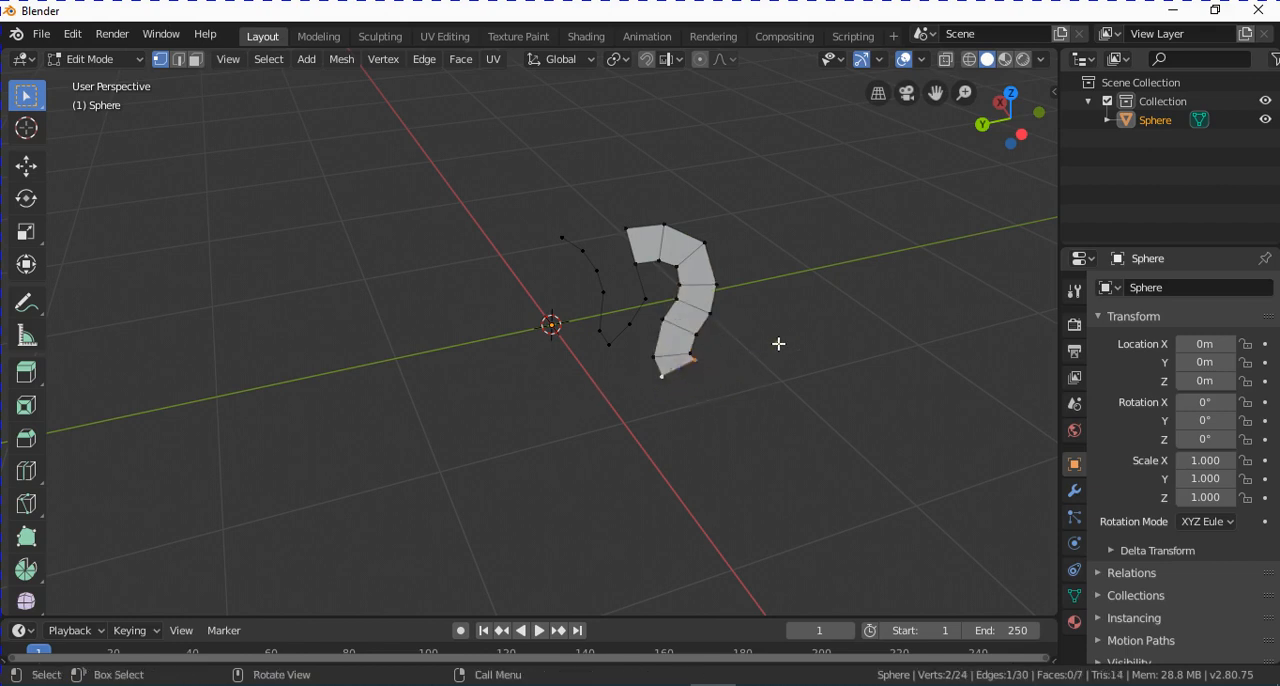
right_click(698, 381, "ctrl")
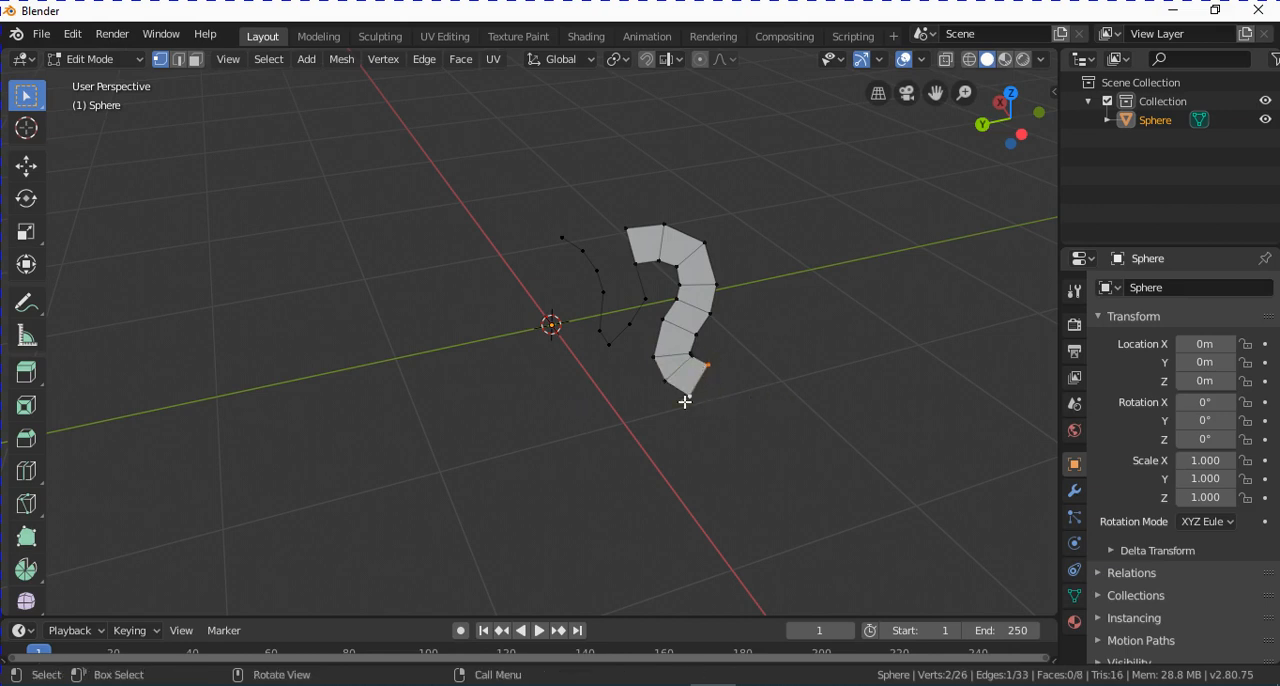
Select the four vertices of the strip's last face and extrude them into a solid block.
left_click(665, 381, "shift")
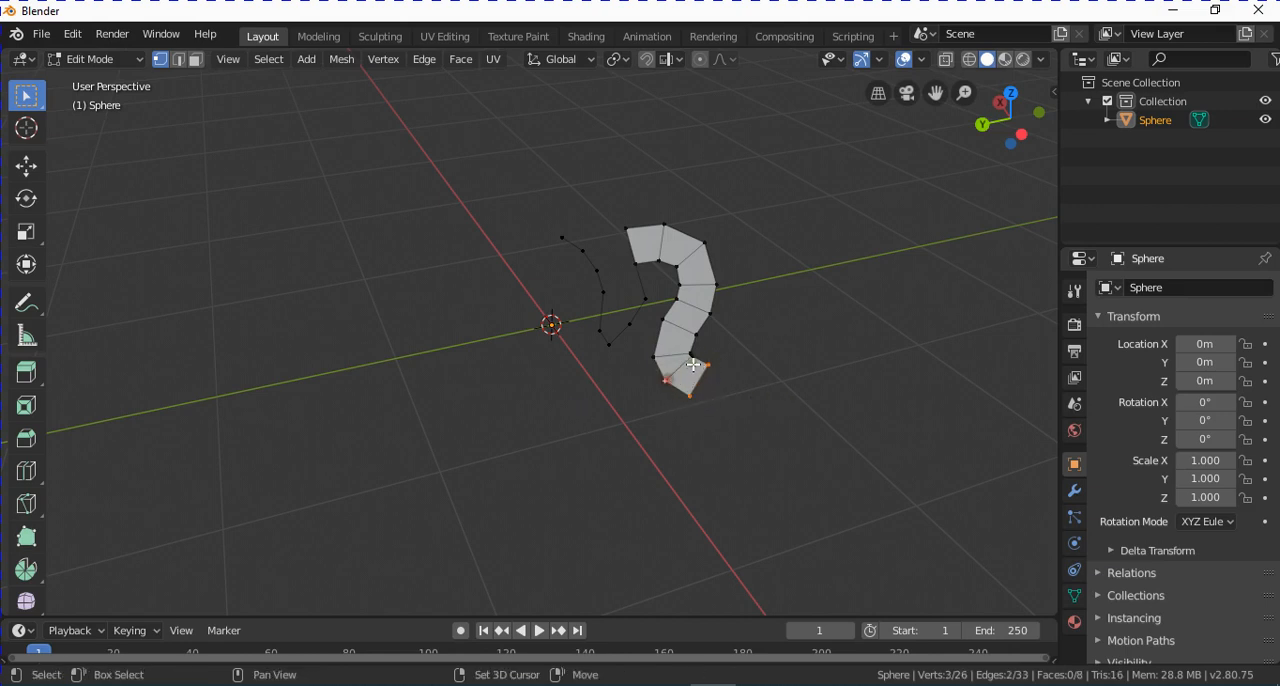
middle_click_drag(696, 362, 586, 380)
scroll(596, 304, "up", 6)
right_click(443, 211, "ctrl")
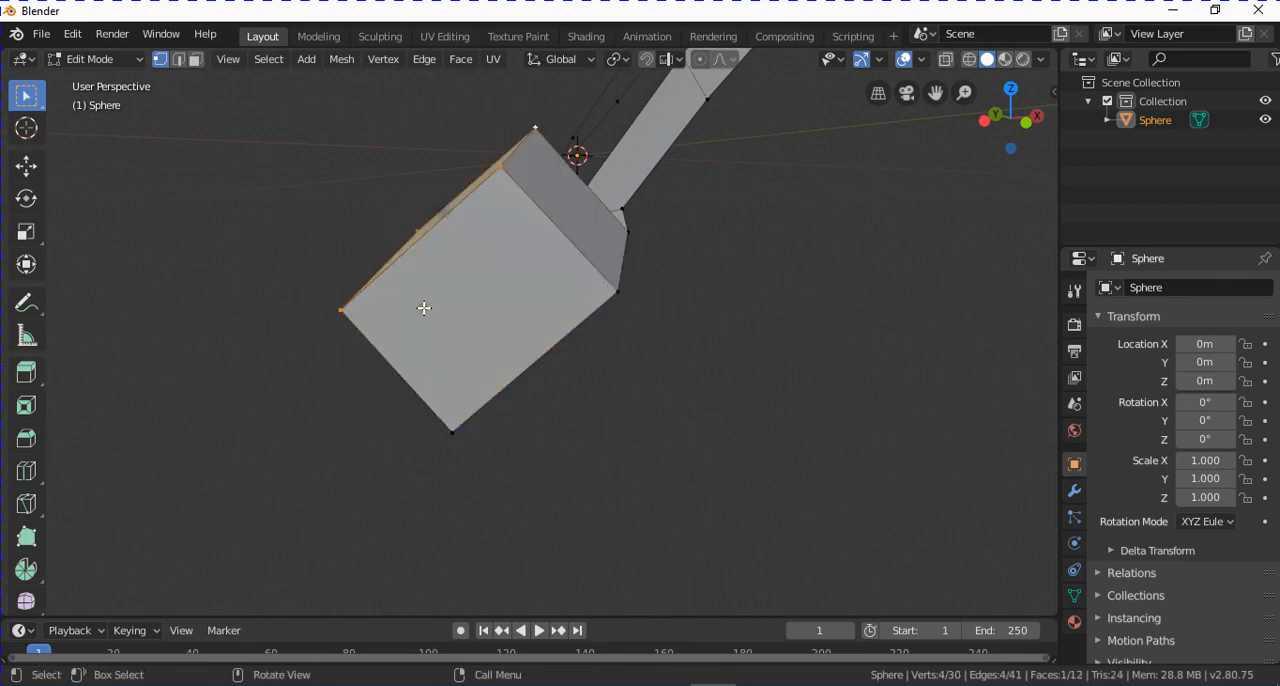
Extrude the block's end face four more times to the cursor, forming a curved solid arm.
middle_click_drag(512, 313, 508, 343)
scroll(457, 311, "down", 2)
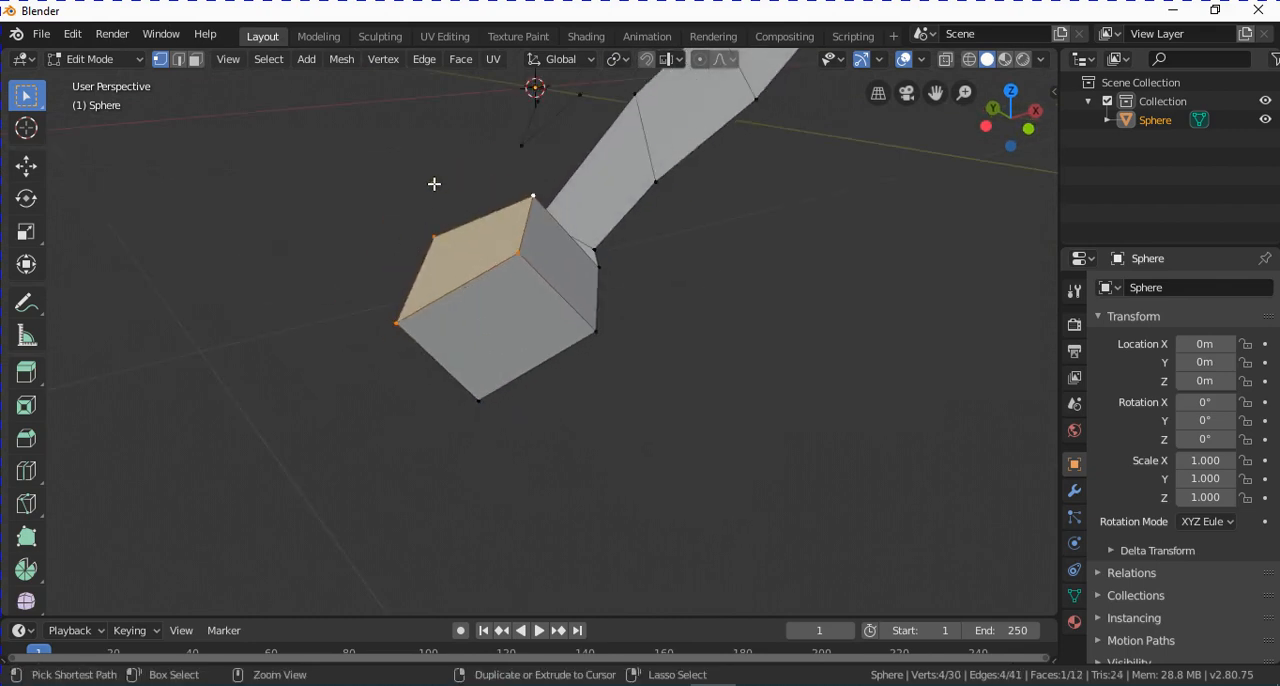
right_click(434, 186, "ctrl")
middle_click_drag(434, 186, 551, 503)
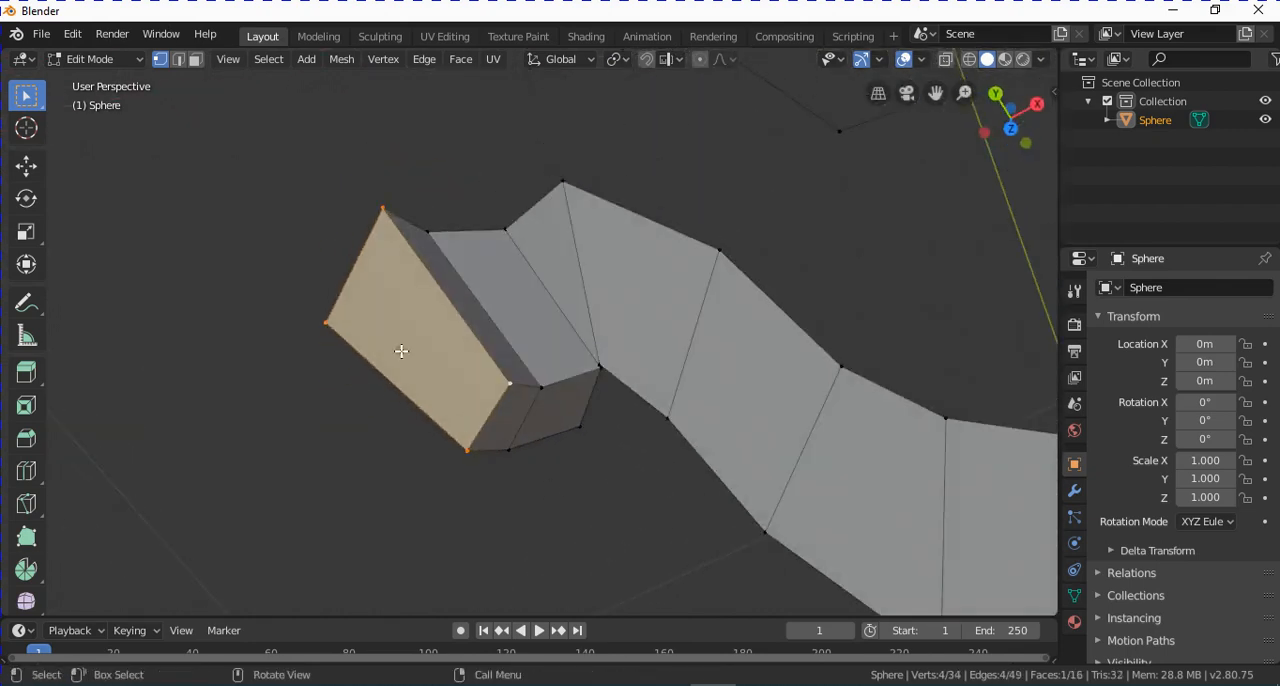
middle_click_drag(400, 354, 414, 471)
right_click(385, 488, "ctrl")
right_click(400, 471, "ctrl")
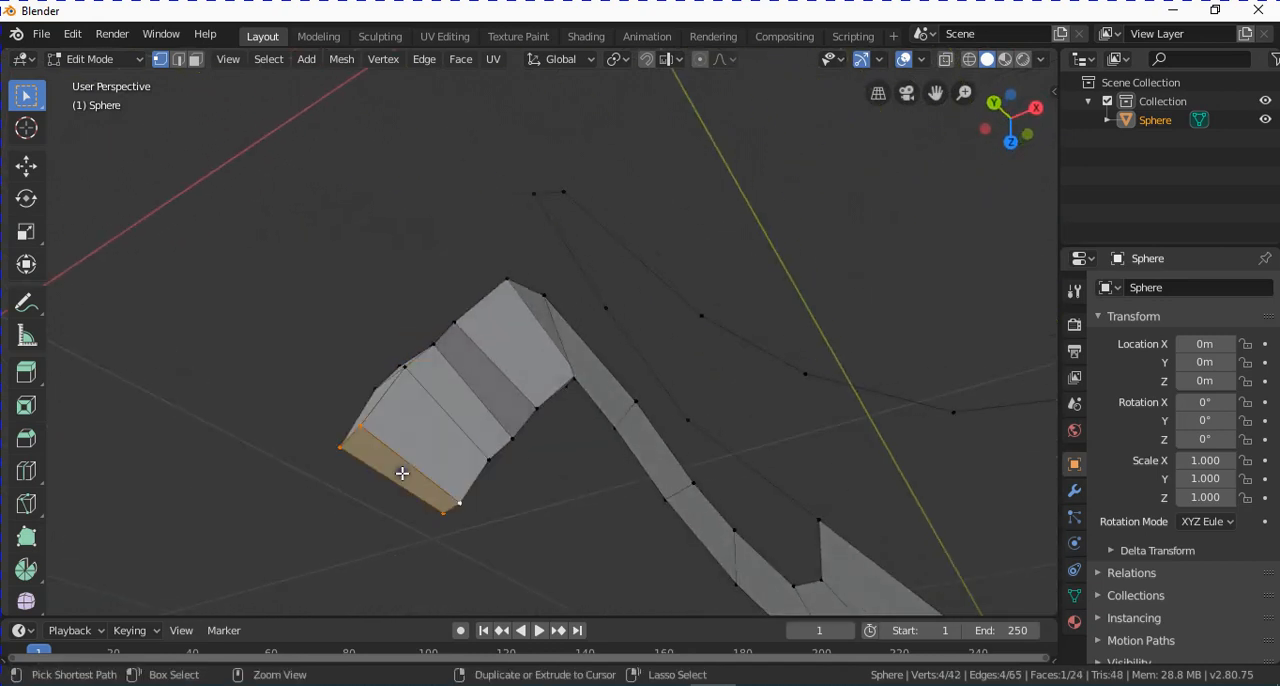
right_click(399, 533, "ctrl")
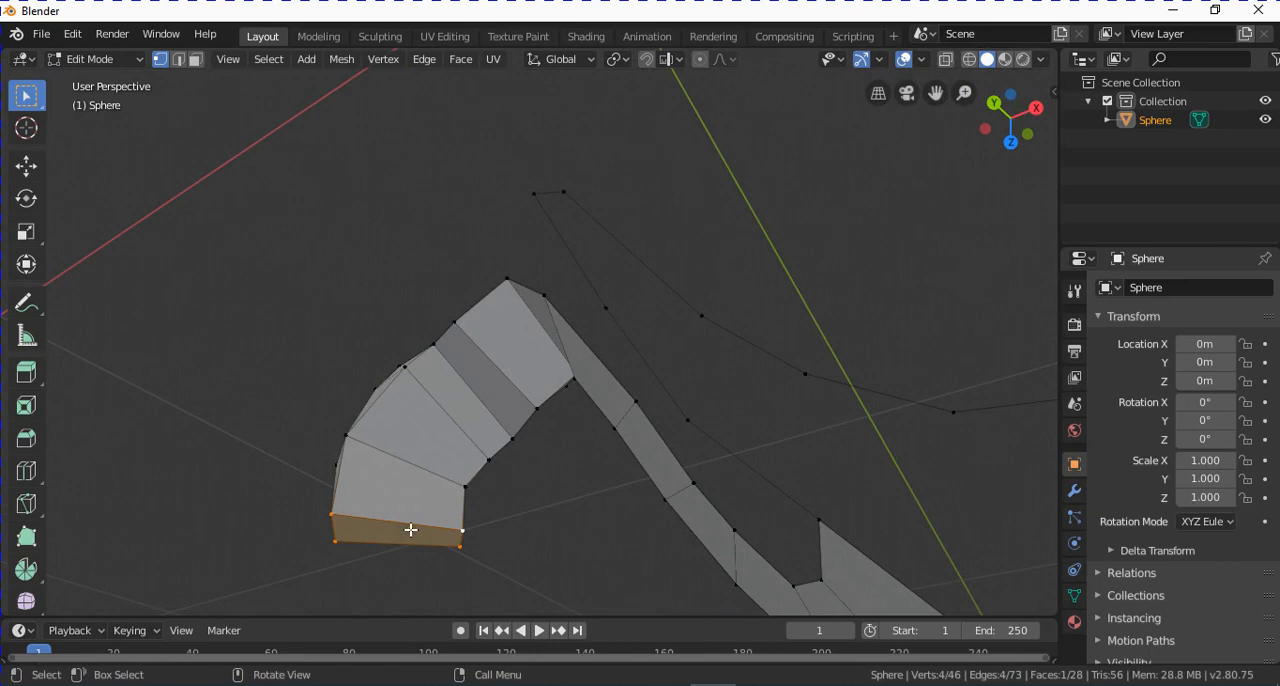
Examine the whole shape in Object Mode and return to Edit Mode.
scroll(443, 420, "down", 3)
middle_click_drag(443, 420, 590, 412)
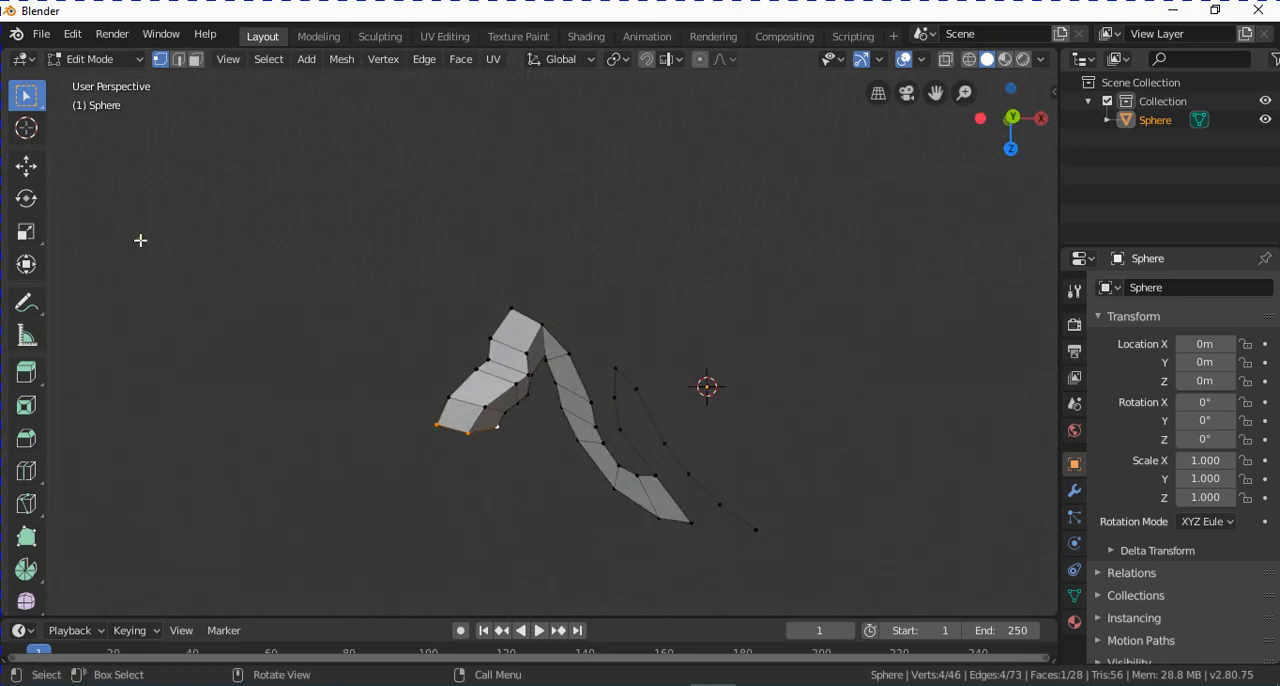
left_click(102, 59)
left_click(100, 80)
middle_click_drag(600, 320, 545, 325)
key("Tab")
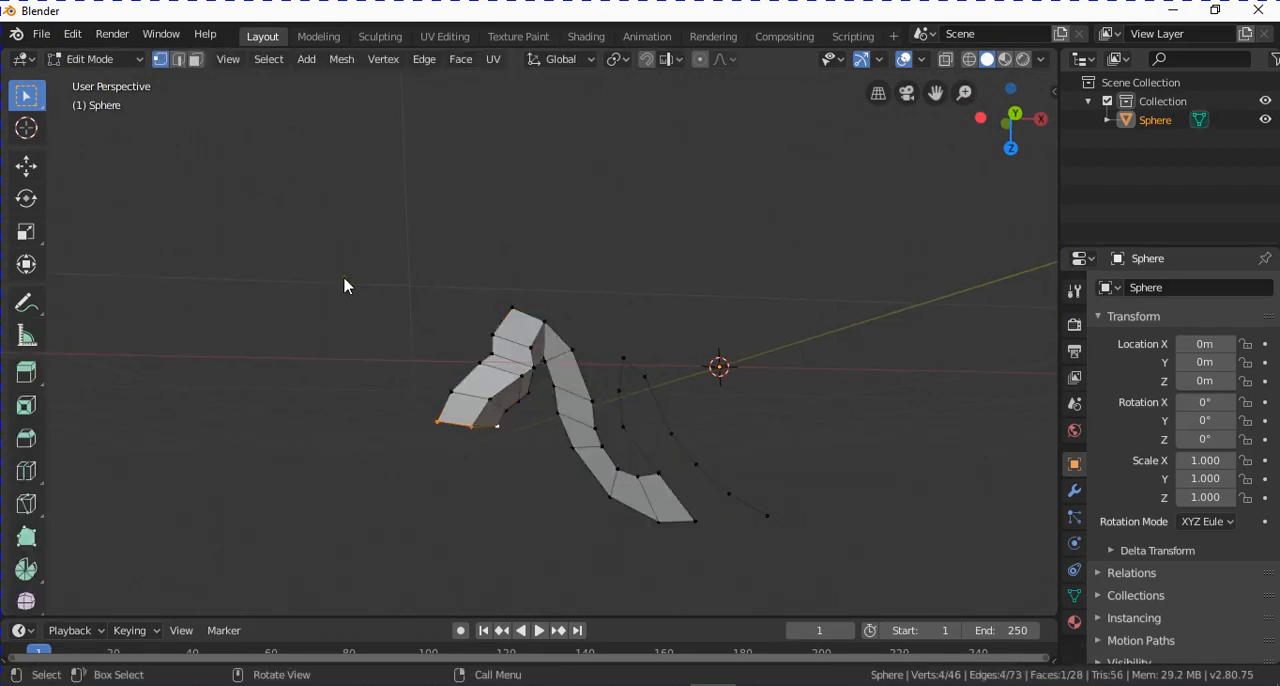
Join two opposite vertices near the hooked end of the loose vertex chain with an edge.
middle_click_drag(509, 440, 680, 337)
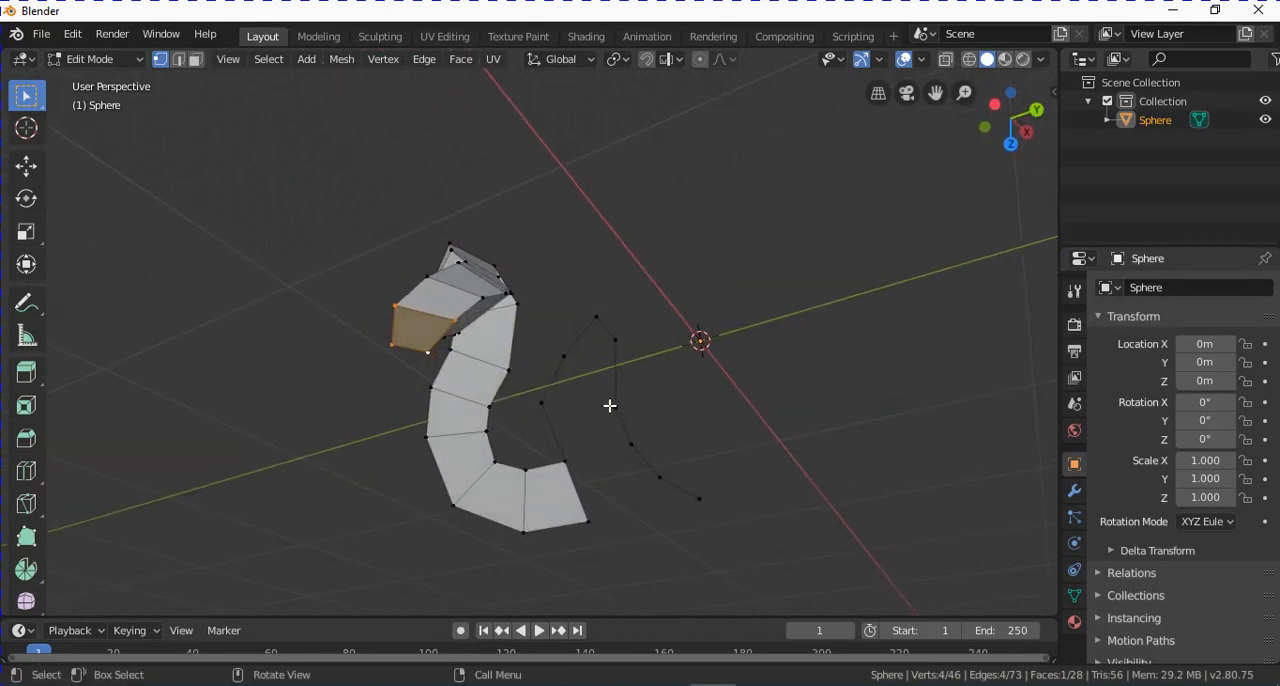
left_click(582, 368)
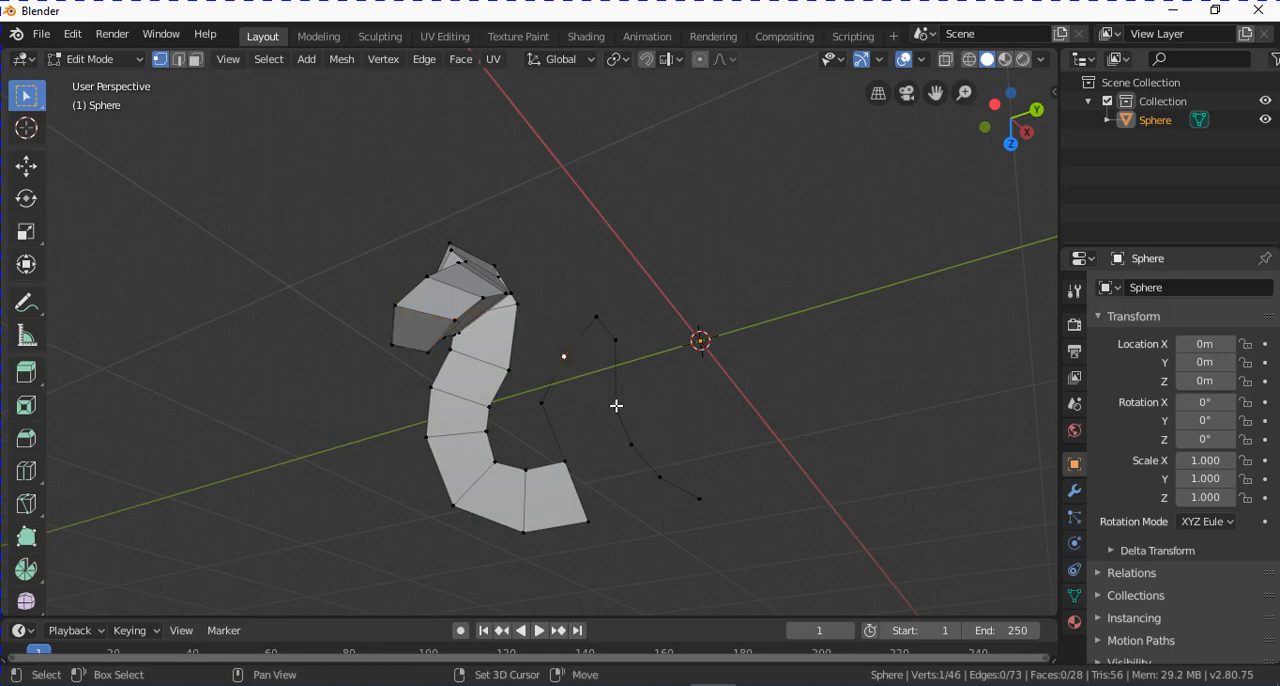
left_click(616, 405, "shift")
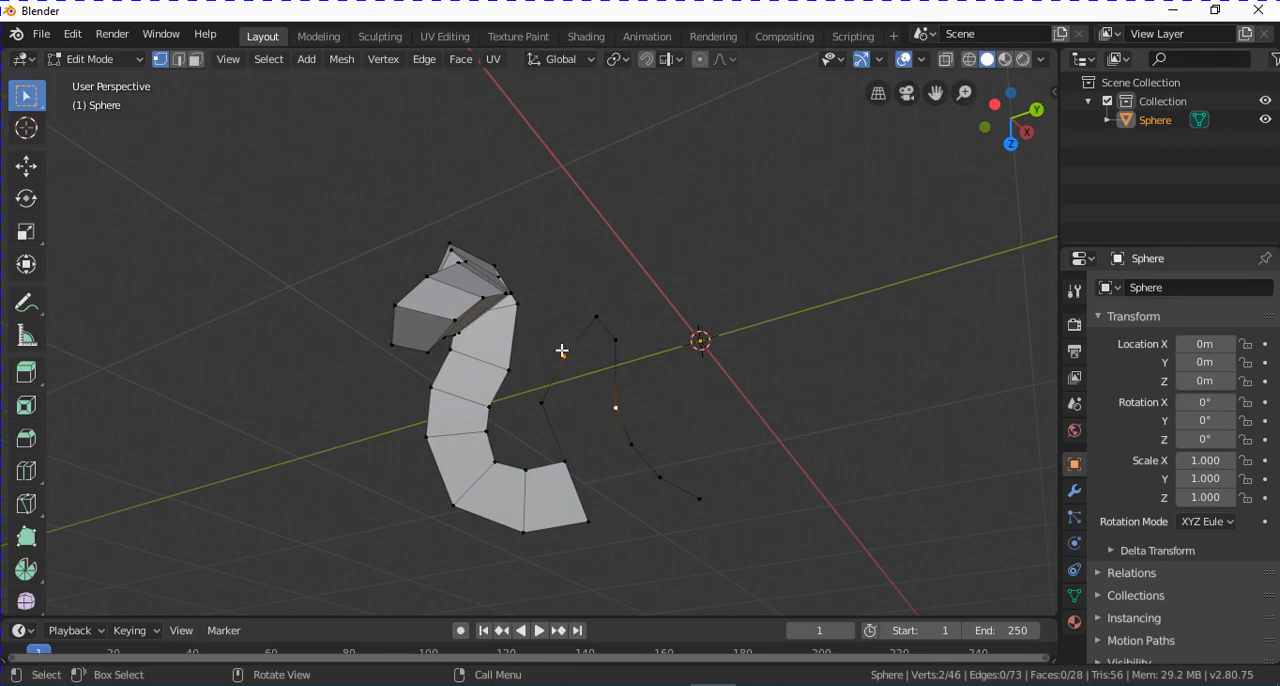
key("f")
Fill a four-sided face between the new edge and the two vertices at the chain's bend.
middle_click_drag(579, 399, 634, 431)
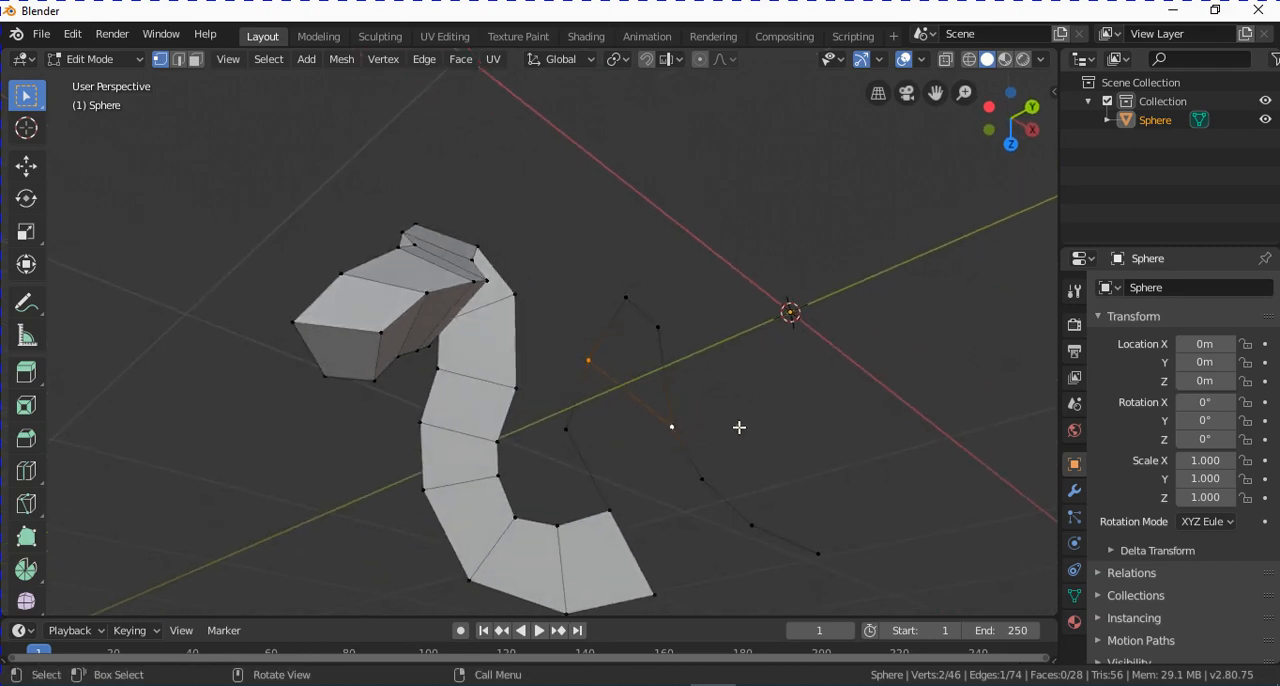
left_click(671, 425)
left_click(657, 326, "shift")
left_click(589, 360, "shift")
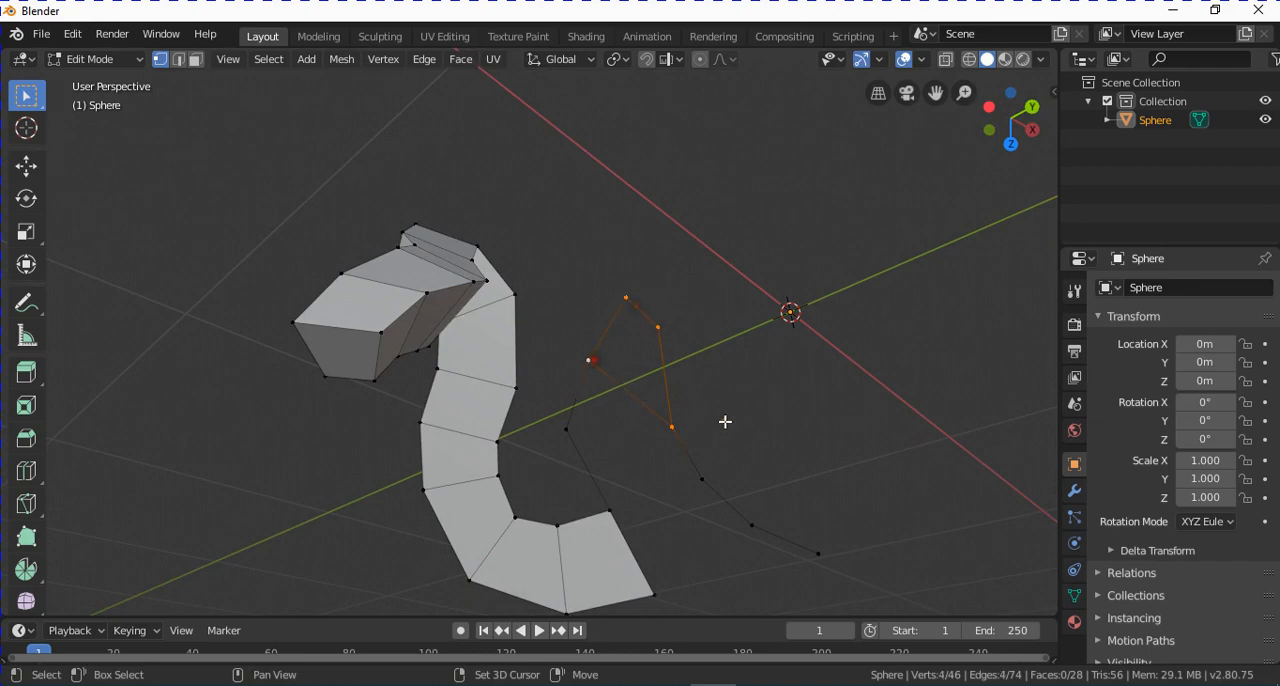
key("f")
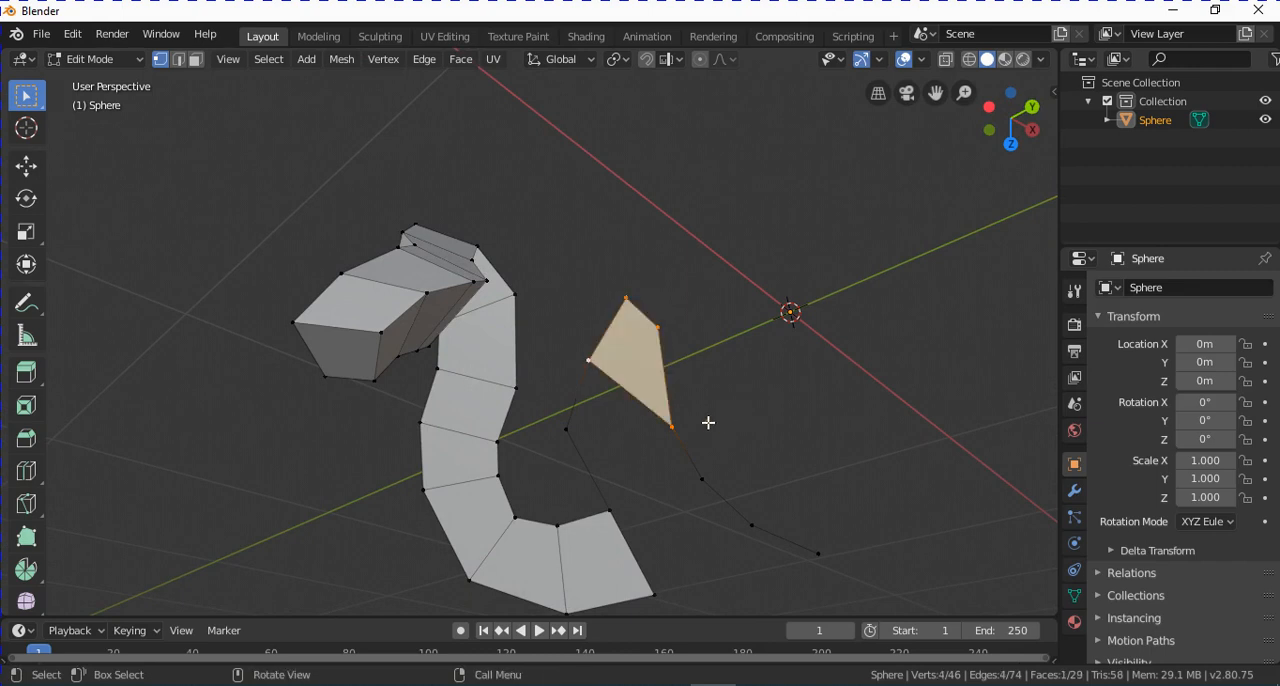
Fill a four-sided face connecting the strip's free end edge to the adjacent edge of the vertex chain.
middle_click_drag(708, 423, 634, 420)
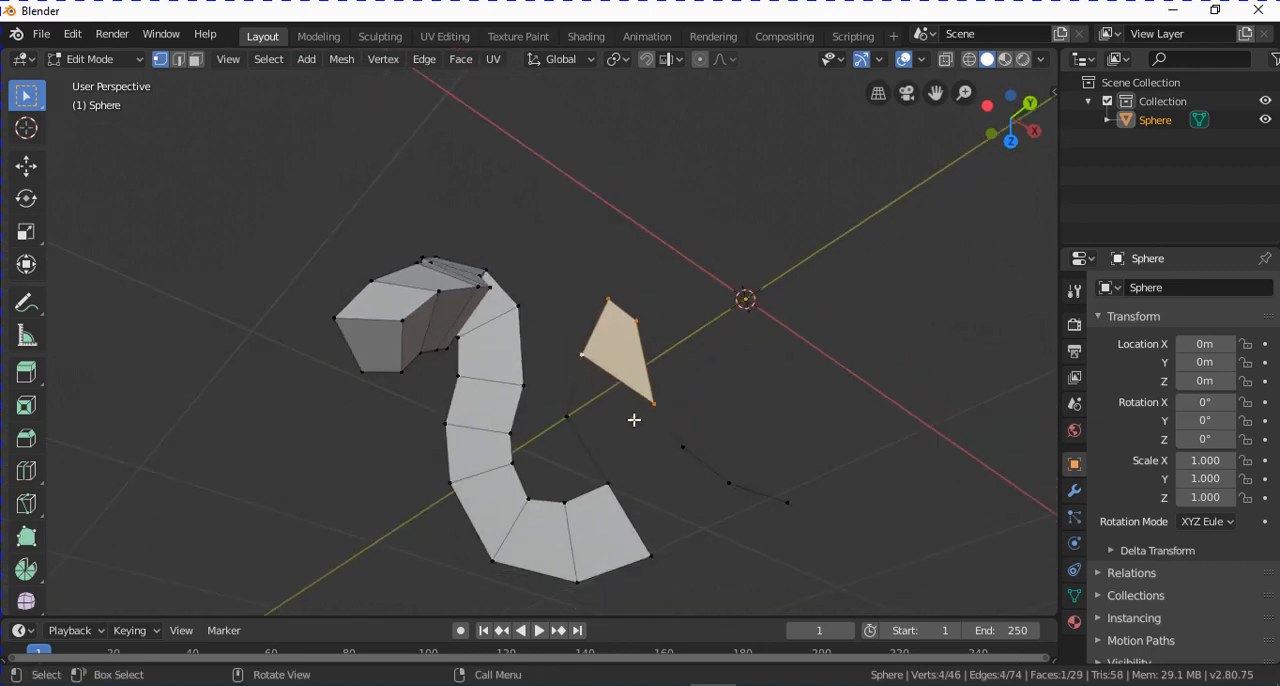
left_click(654, 403)
left_click(683, 447, "shift")
left_click(650, 553, "shift")
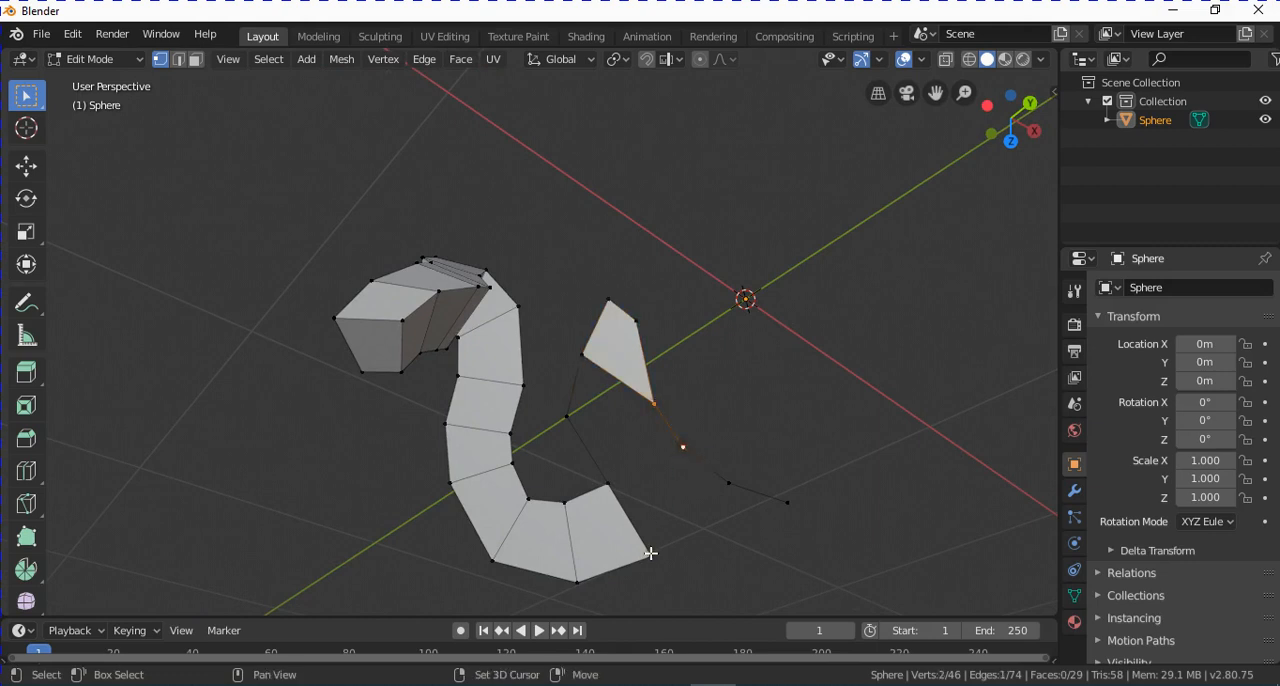
left_click(606, 483, "shift")
key("f")
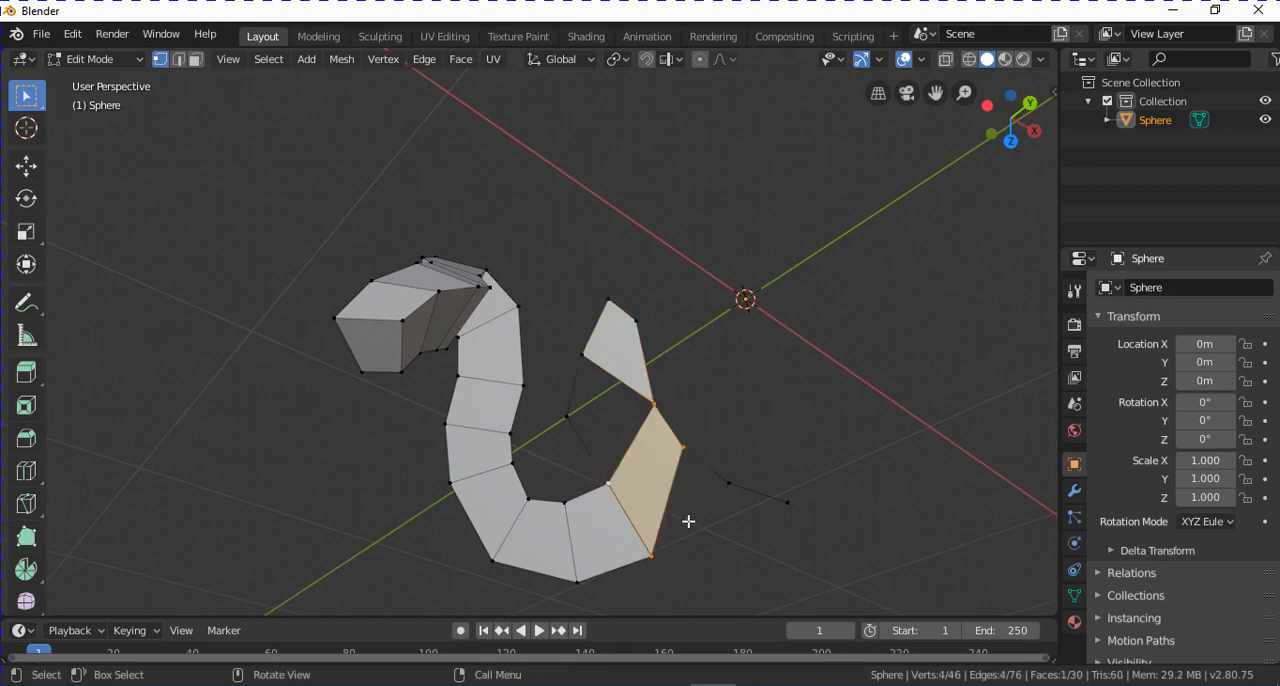
Fill a triangular face between the strip's outer corner and the next edge of the chain.
left_click(683, 447)
left_click(651, 554, "shift")
left_click(728, 492, "shift")
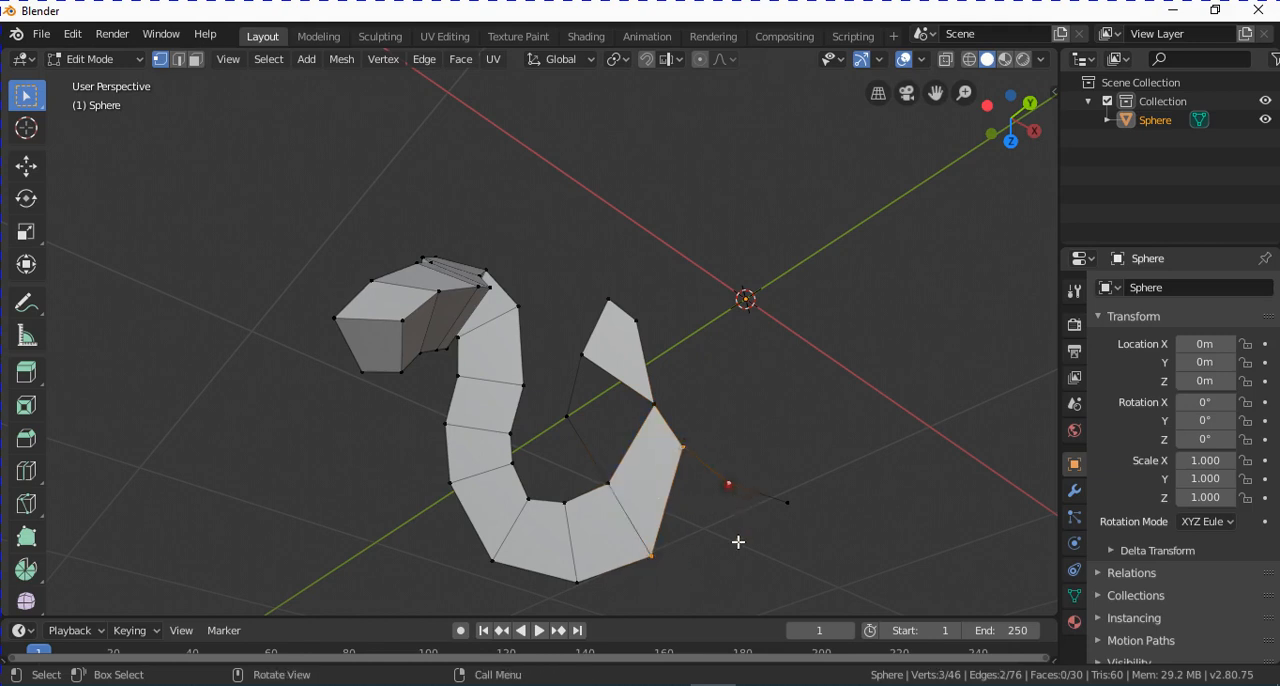
key("f")
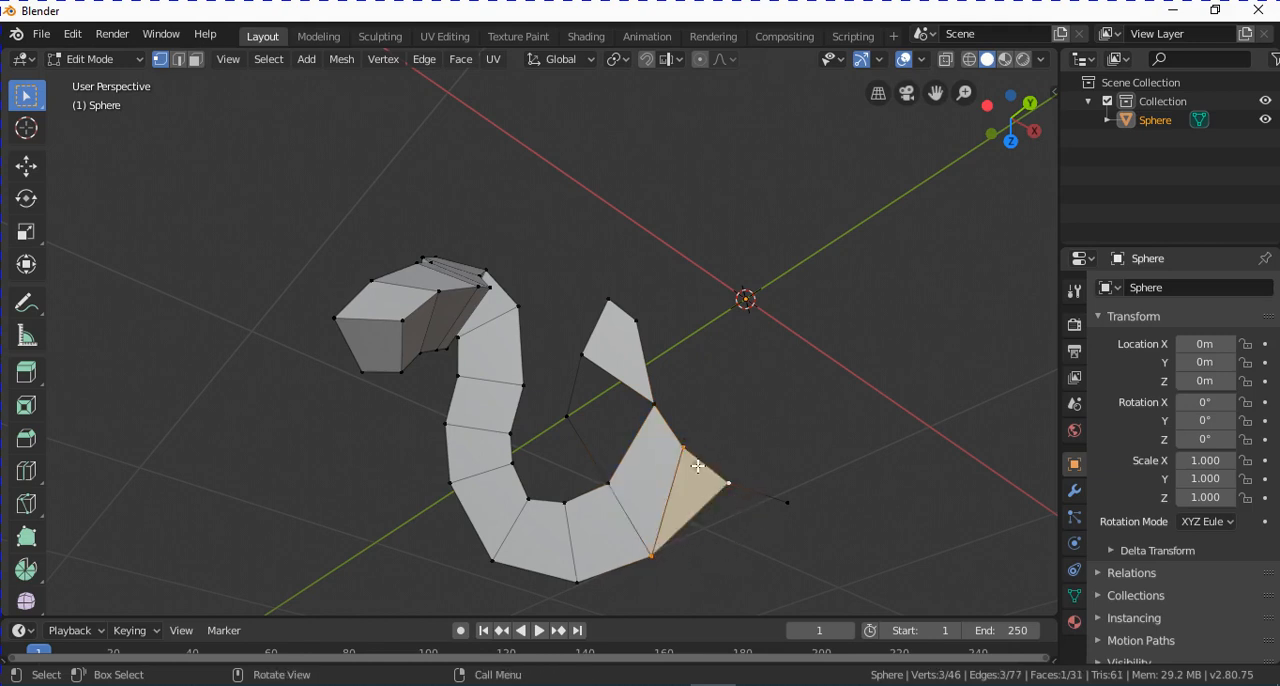
Fill a five-sided face from the chain's loose end vertex along the strip's outer corner vertices to the hooked tip's outer vertex.
left_click(800, 500)
left_click(730, 487, "shift")
left_click(683, 443, "shift")
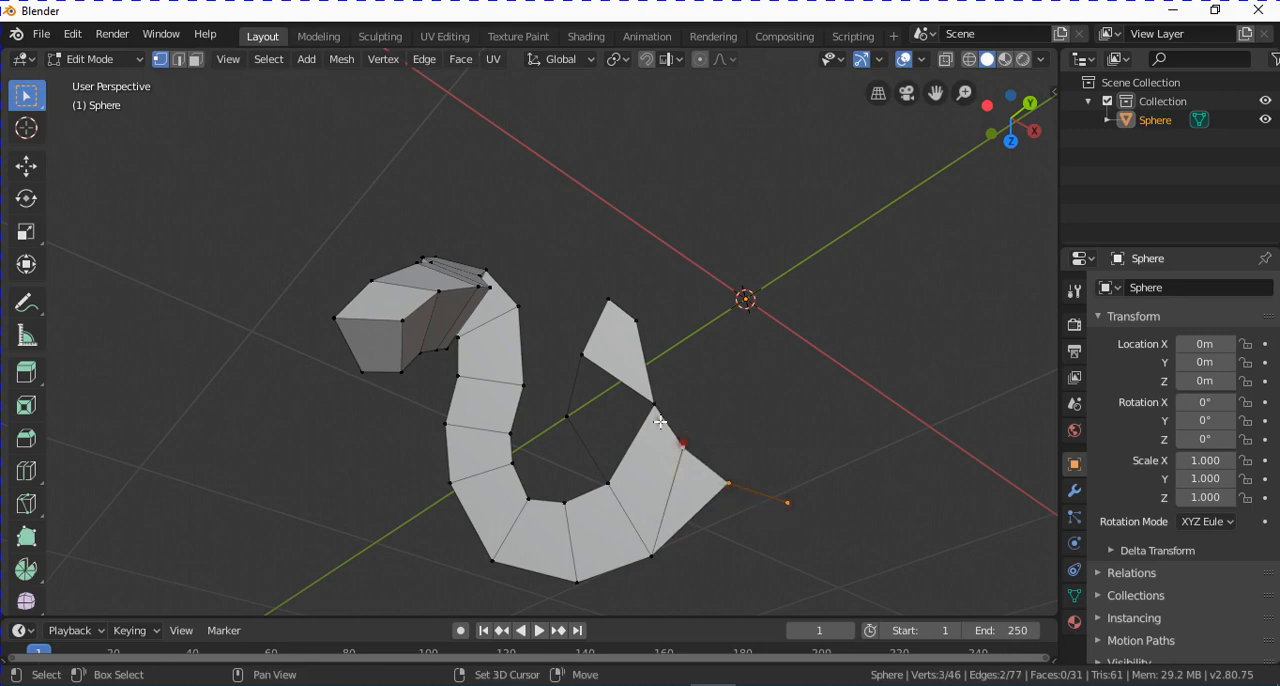
left_click(654, 407, "shift")
left_click(637, 321, "shift")
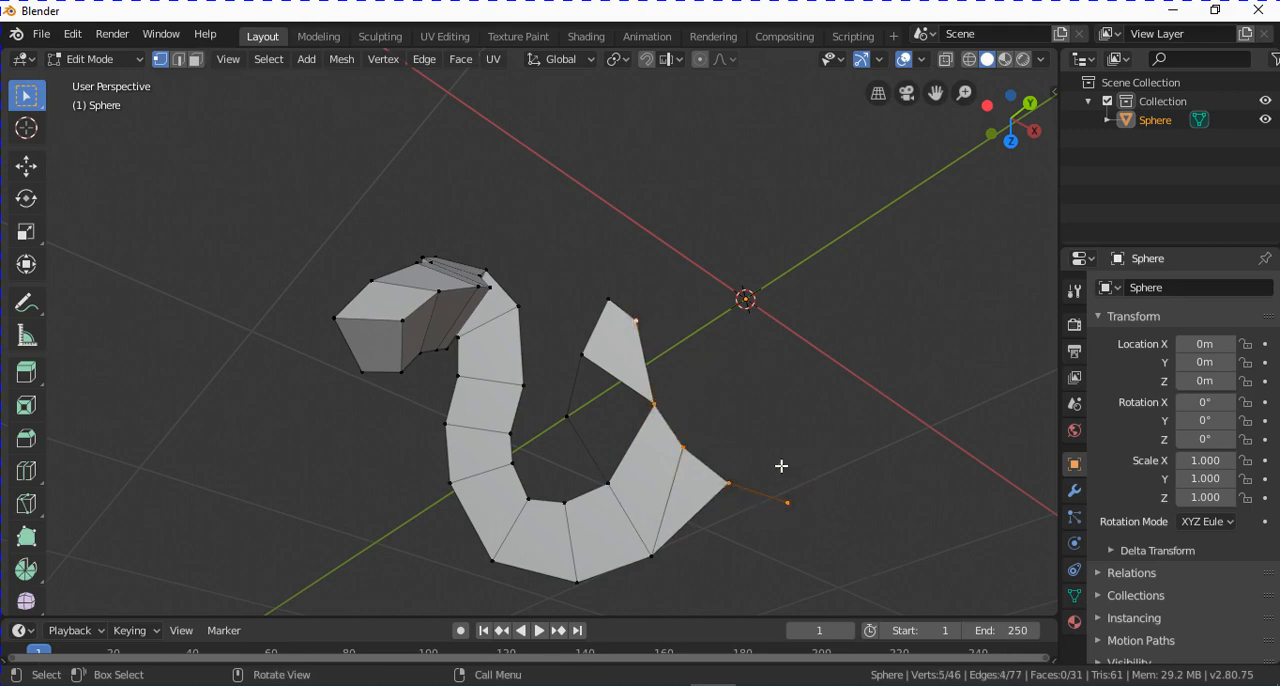
key("f")
middle_click_drag(730, 522, 809, 499)
middle_click_drag(663, 478, 680, 446)
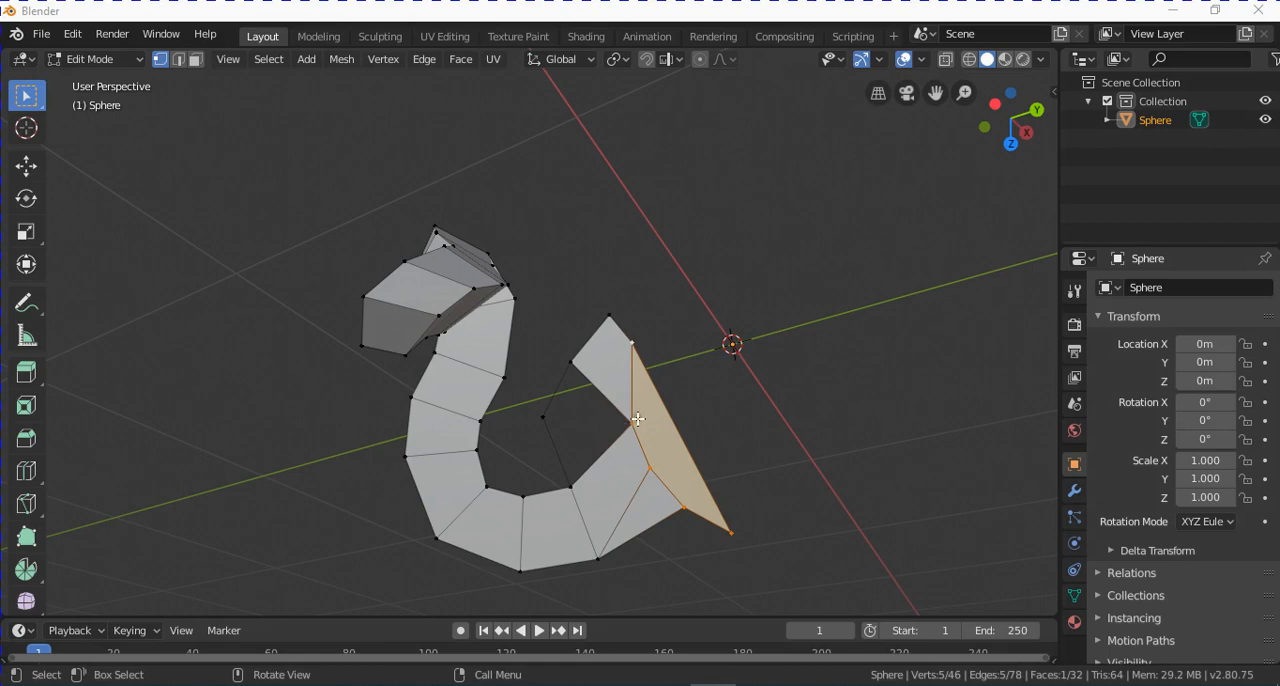
Duplicate the entire mesh within Edit Mode and place the copy behind the original, beside the 3D cursor.
left_click(637, 324)
key("a")
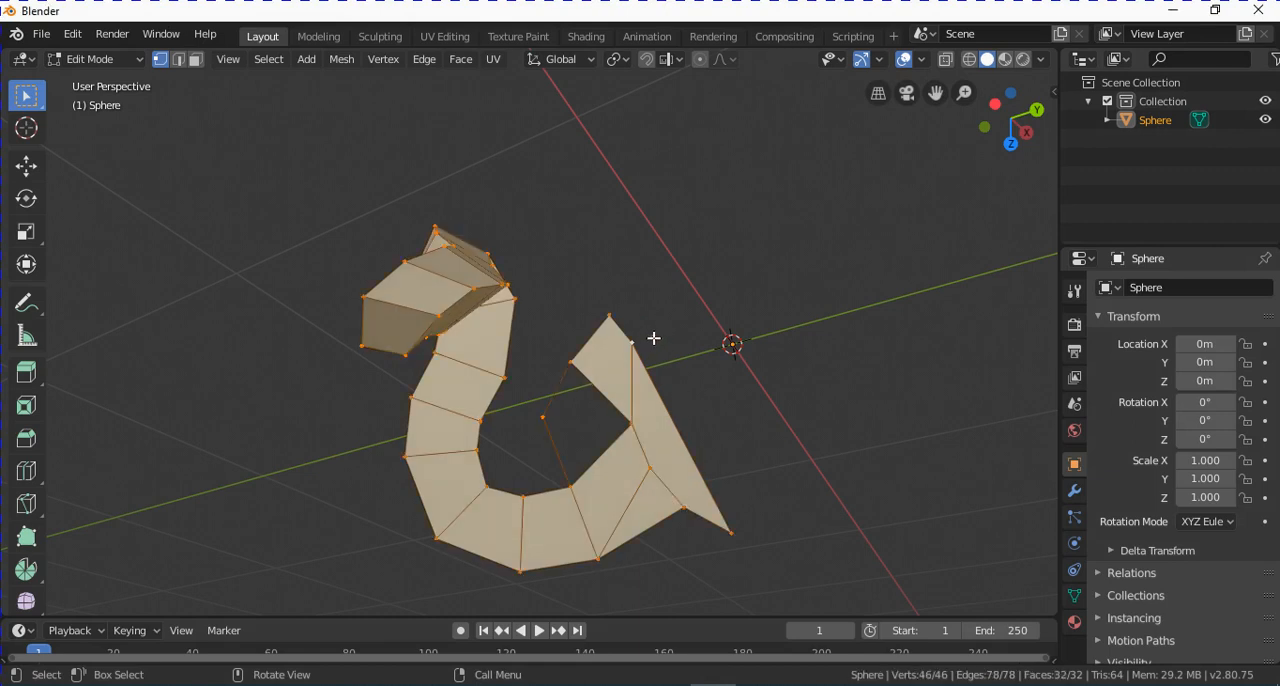
middle_click_drag(654, 340, 630, 372)
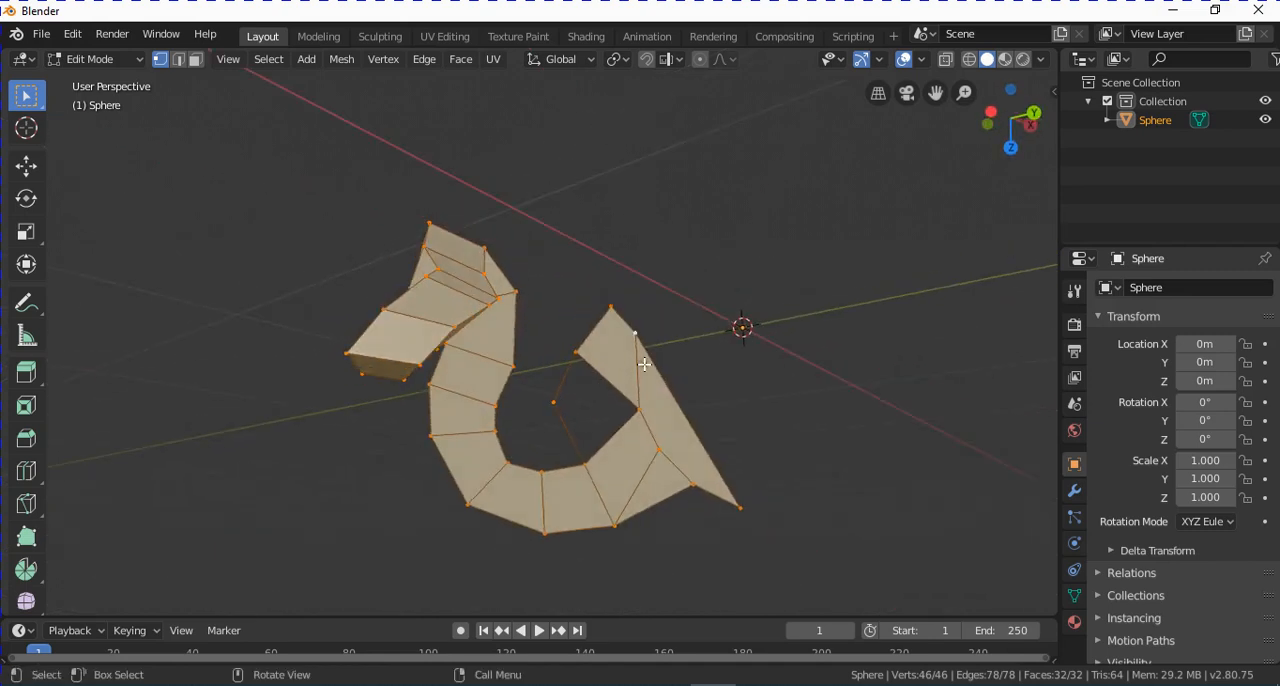
key("shift+d")
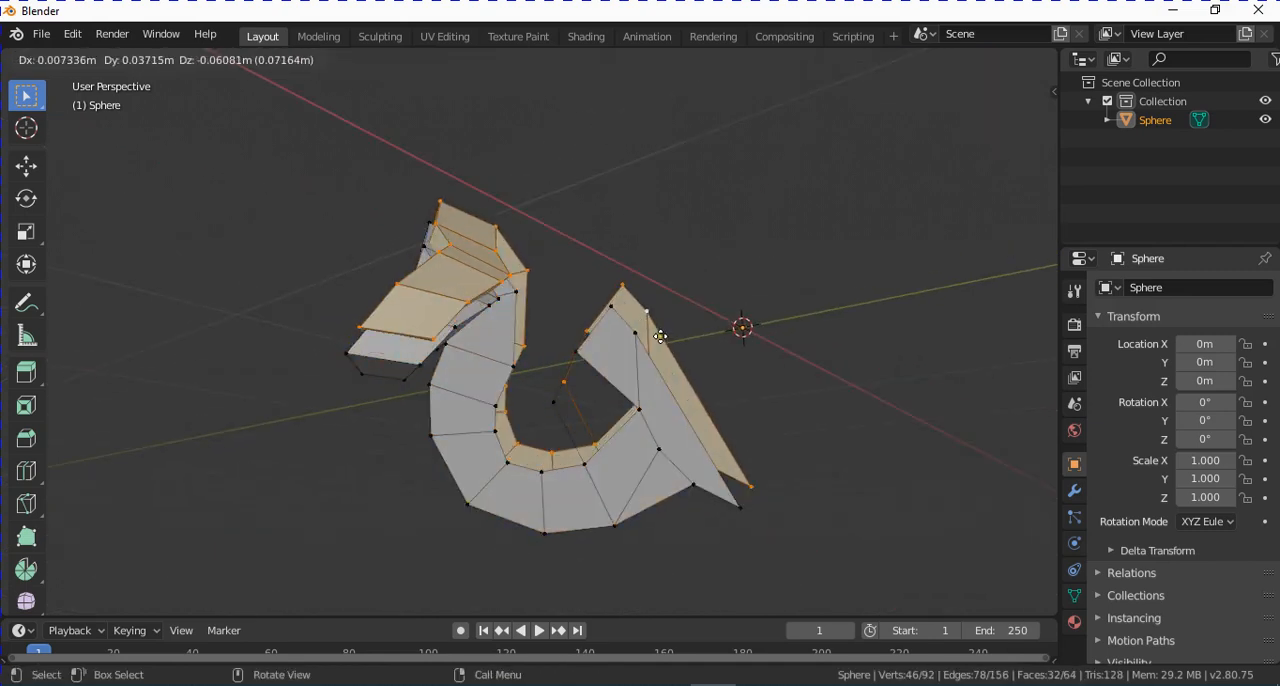
left_click(886, 228)
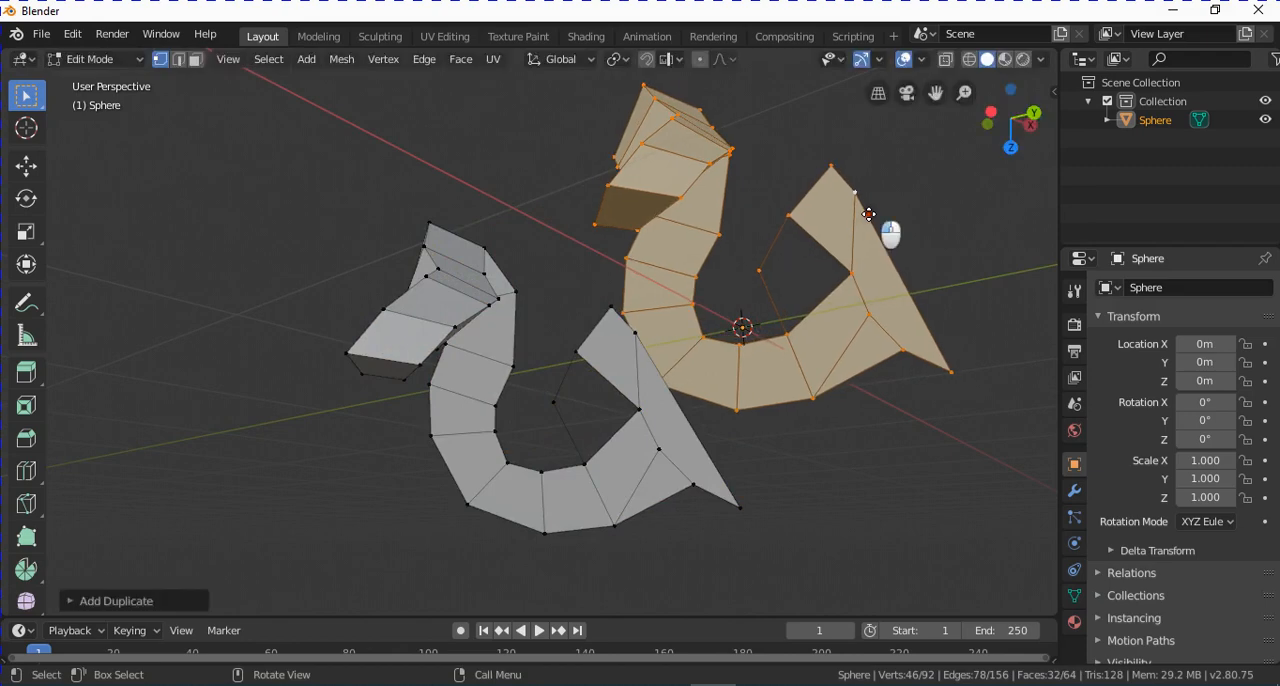
Grow the selection three times from the original mesh's hooked tip vertex, then duplicate that end section and place it above the original.
middle_click_drag(886, 228, 736, 376)
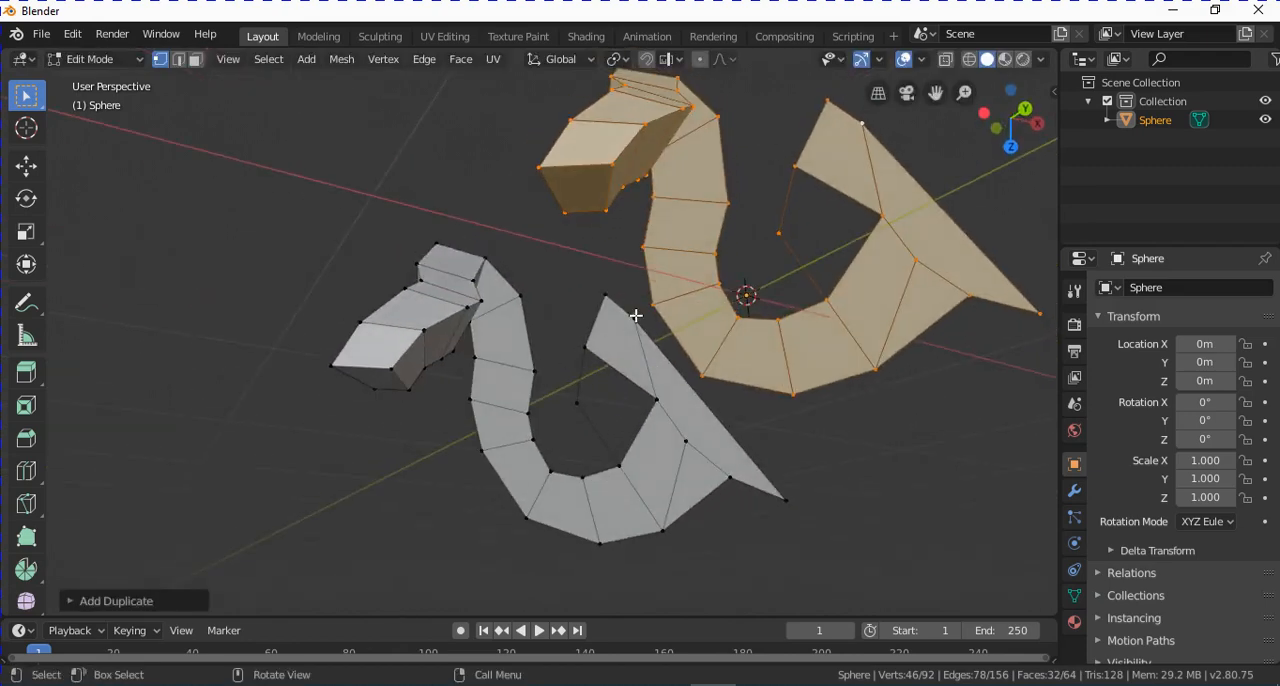
left_click(605, 296)
key("ctrl+KP_Add")
key("ctrl+KP_Add")
key("ctrl+KP_Add")
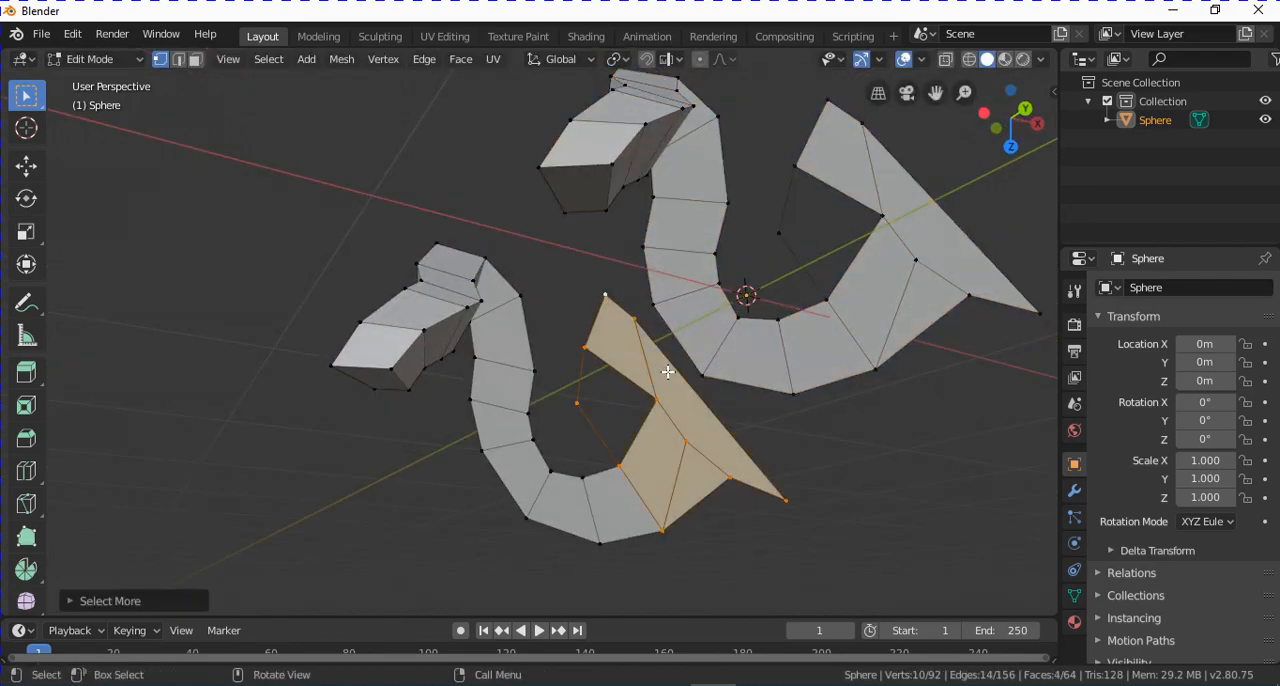
scroll(692, 369, "down", 2)
key("shift+d")
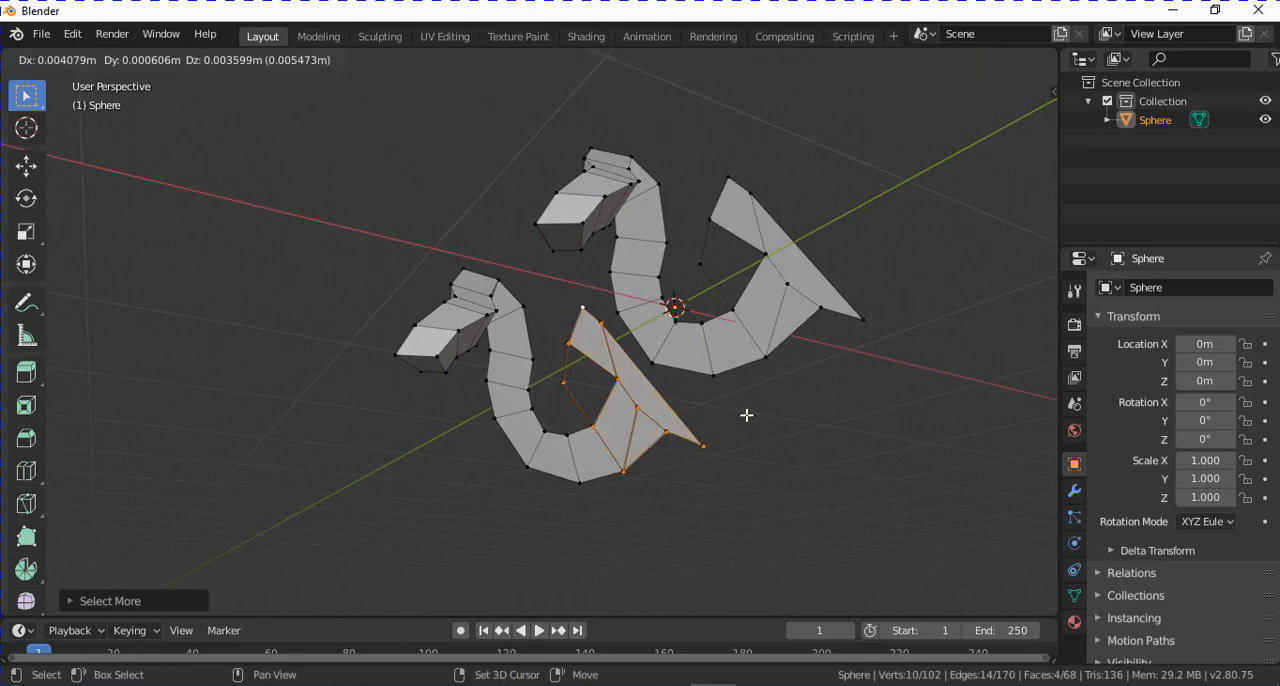
left_click(565, 200)
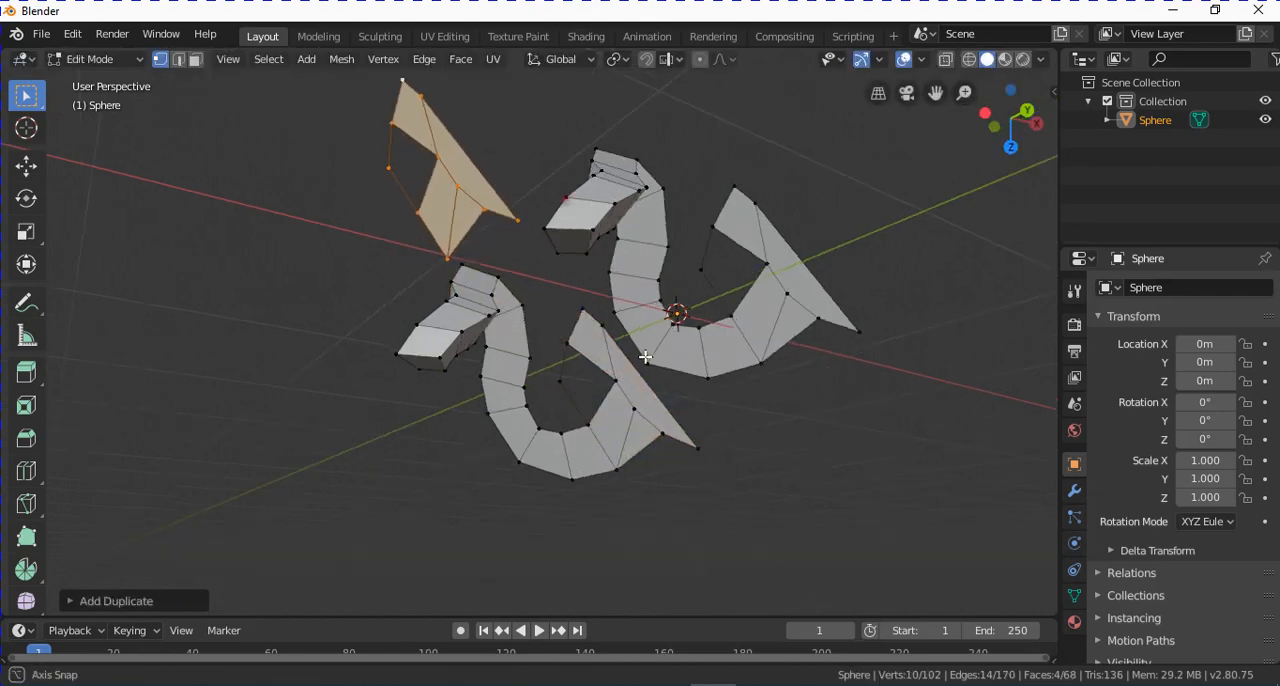
middle_click_drag(640, 420, 731, 404)
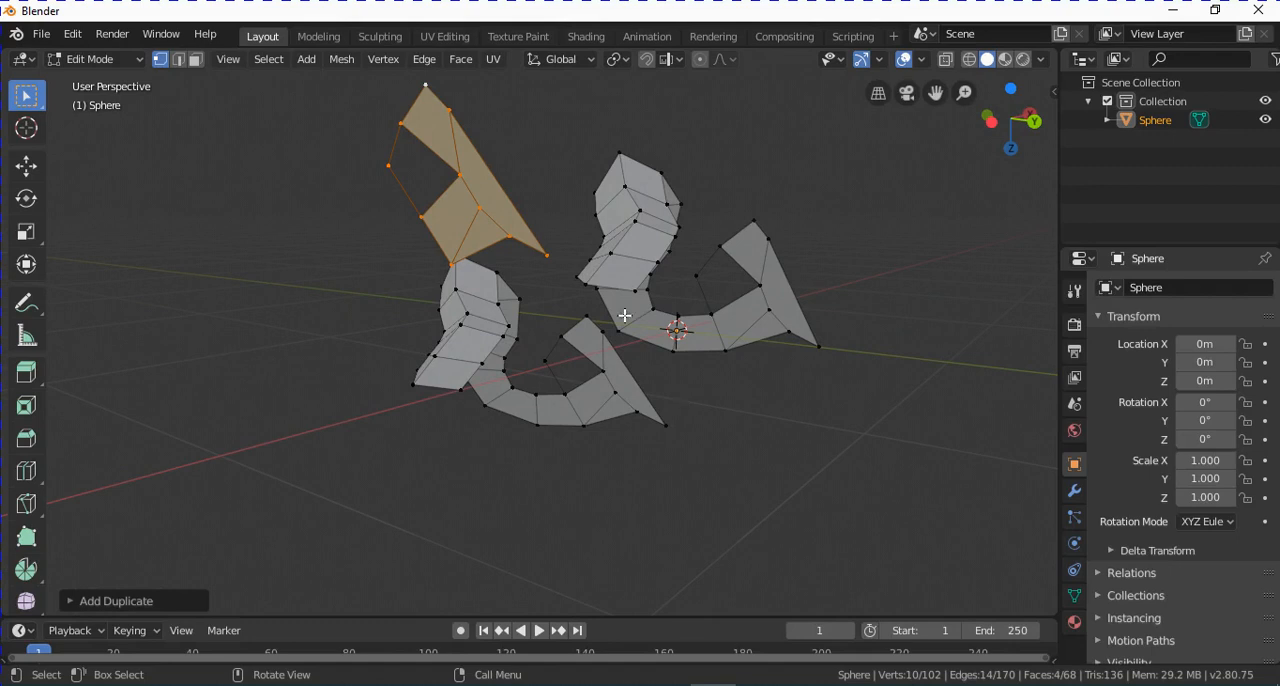
middle_click_drag(624, 315, 633, 410)
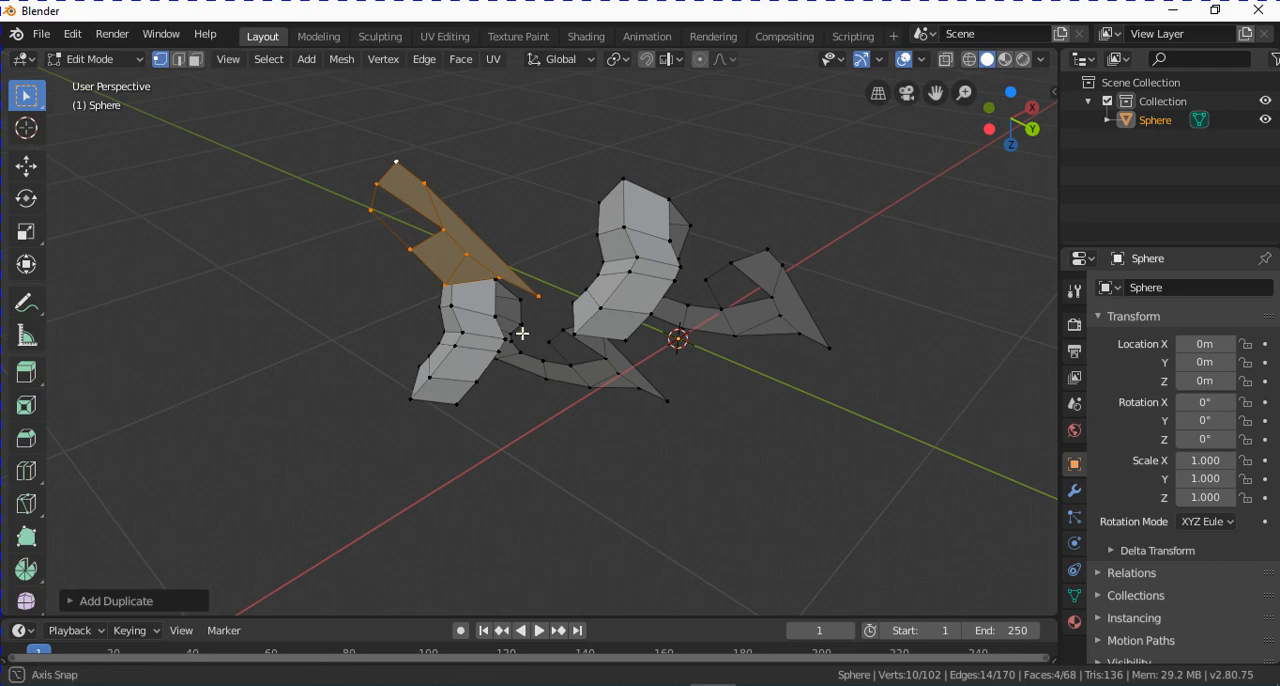
mouse_move(520, 334)
middle_mouse_down()
mouse_move(490, 345)
mouse_move(506, 352)
mouse_move(512, 330)
middle_mouse_up()
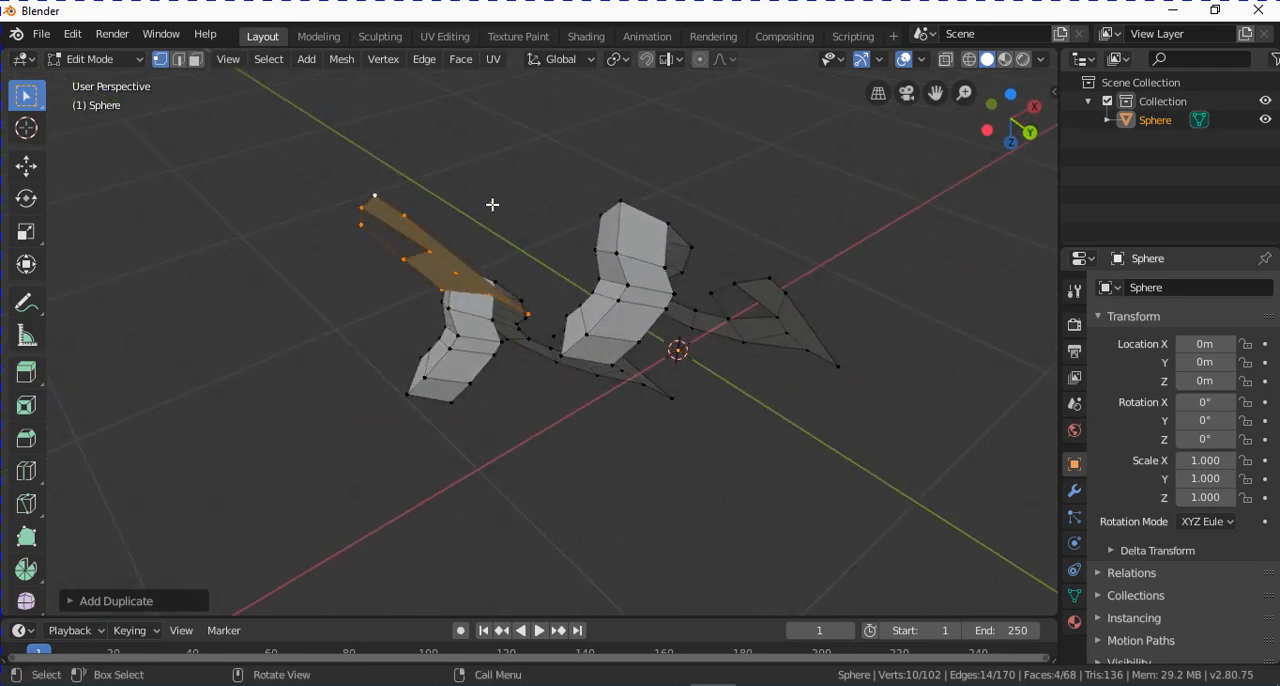
middle_click_drag(492, 204, 380, 220)
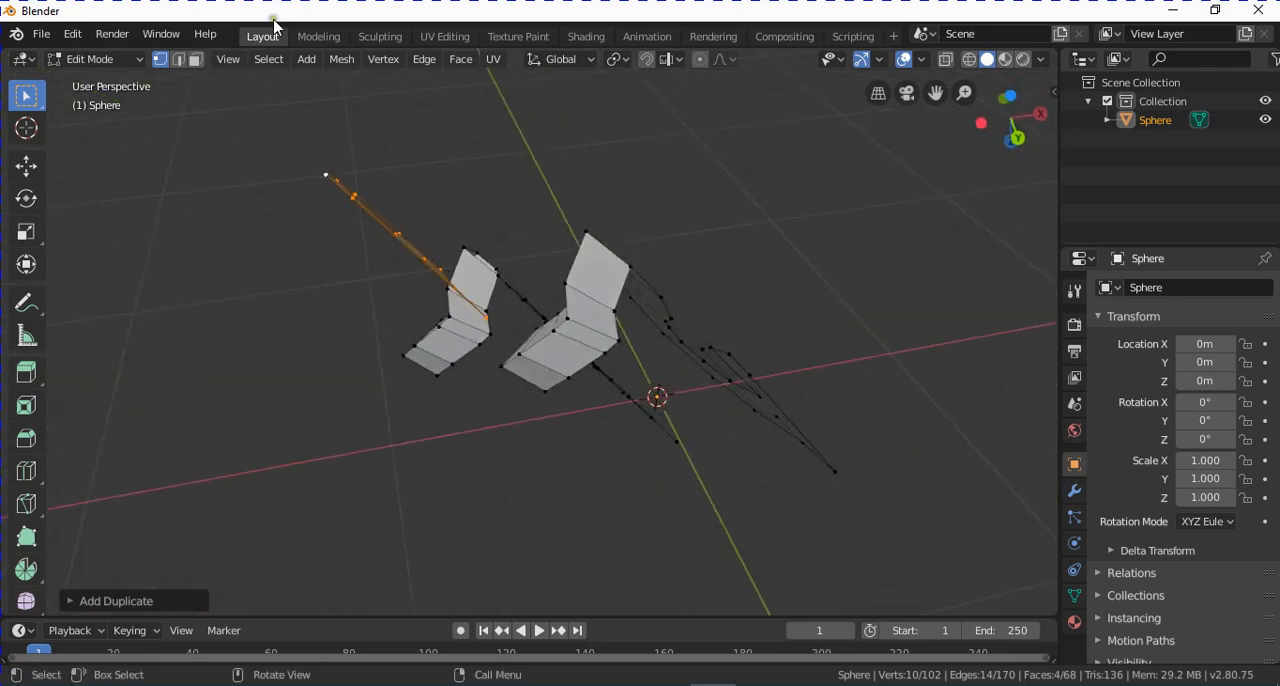
mouse_move(614, 327)
middle_mouse_down()
mouse_move(570, 318)
mouse_move(630, 310)
middle_mouse_up()
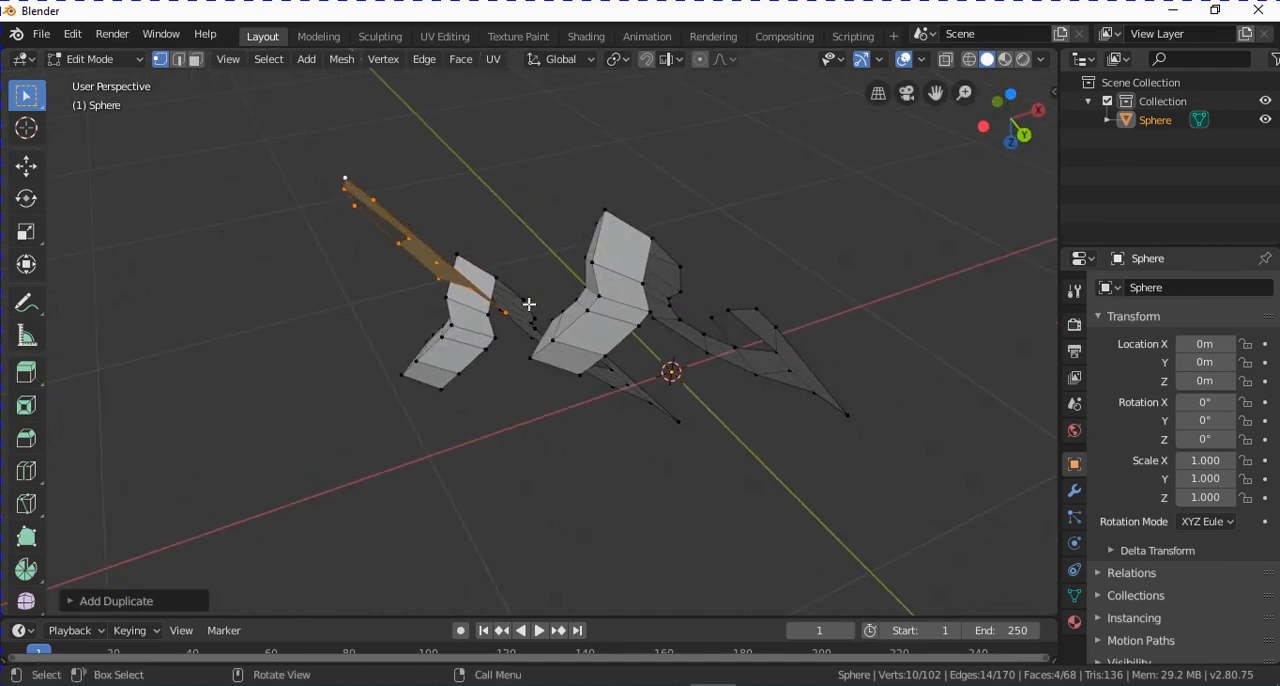
middle_click_drag(528, 304, 607, 323)
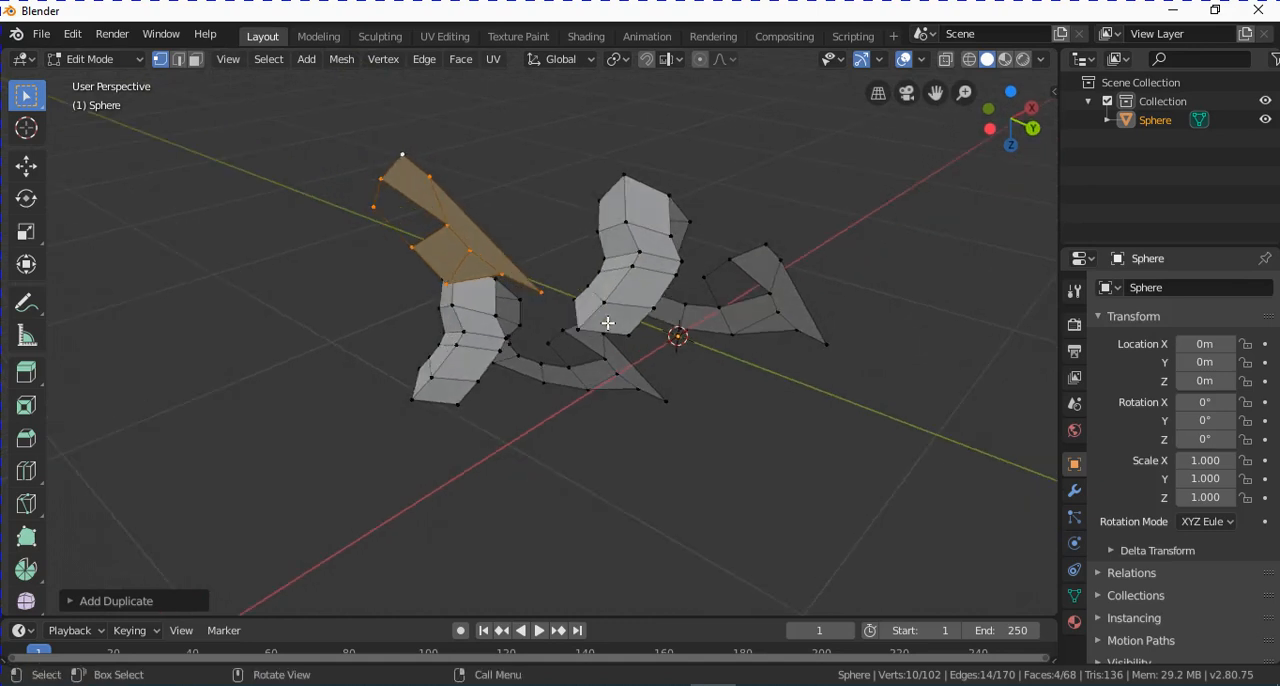
Return to Object Mode and delete the freeform mesh object.
key("Tab")
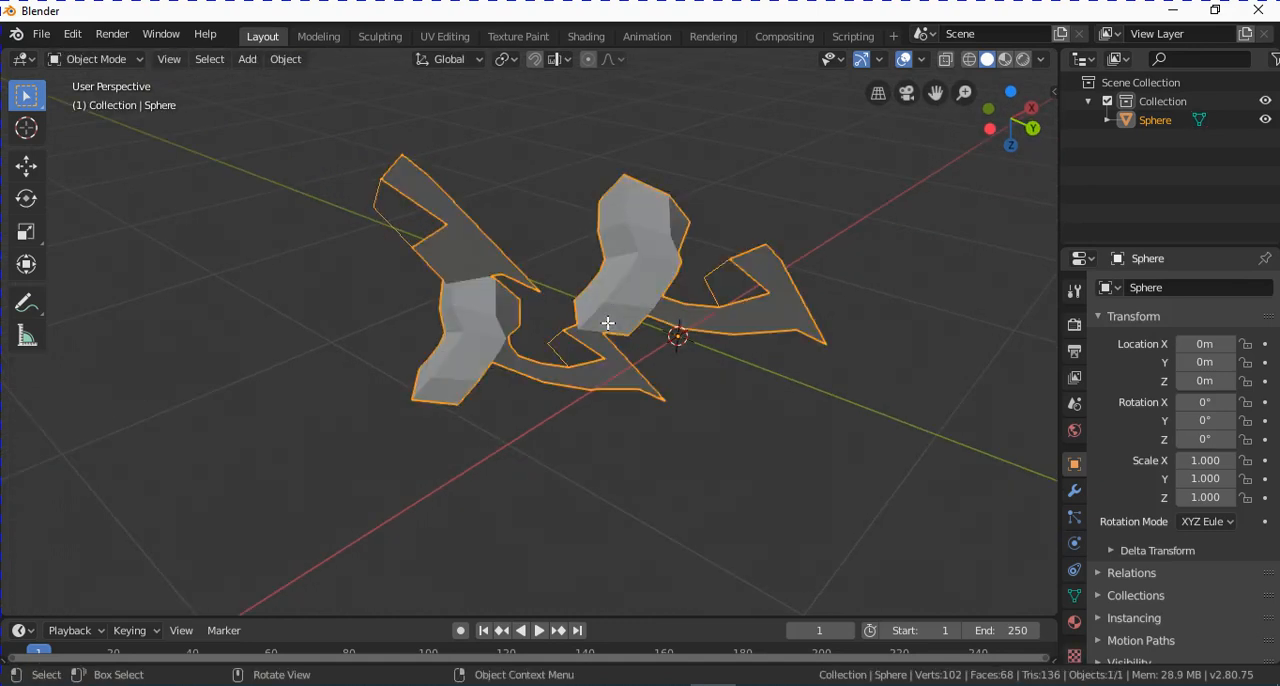
key("Delete")
left_click(207, 62)
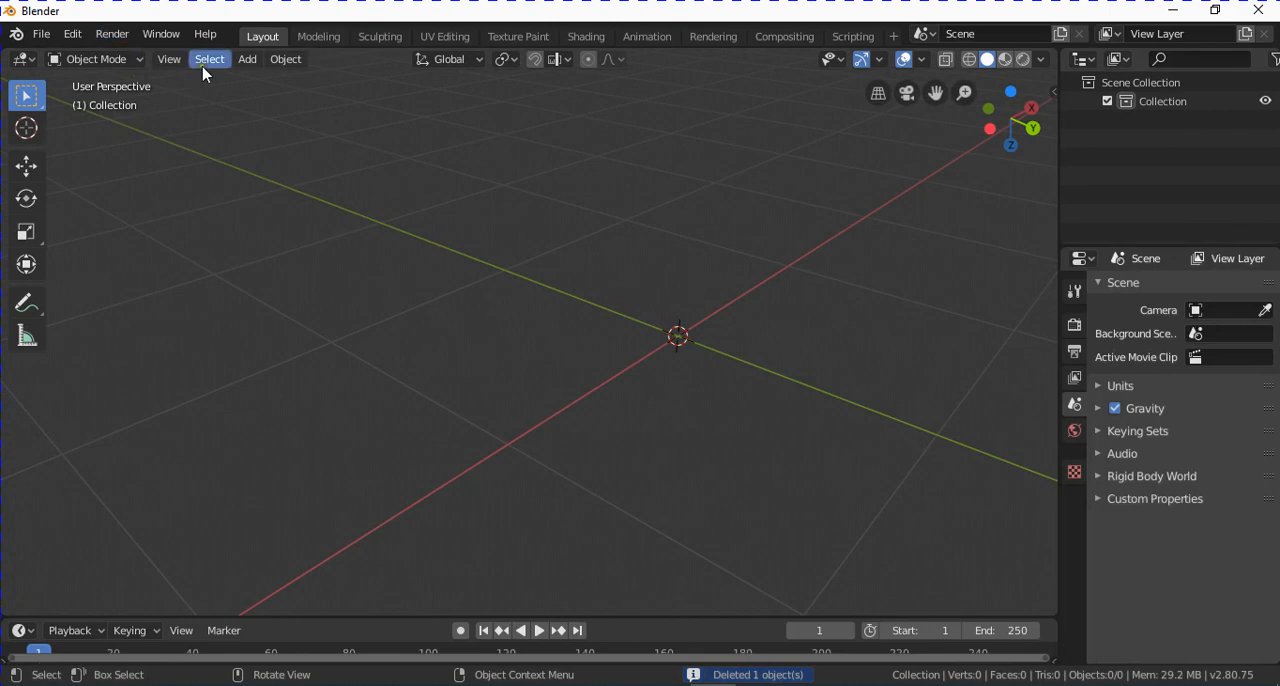
Add a UV sphere mesh at the 3D cursor.
left_click(248, 60)
mouse_move(252, 81)
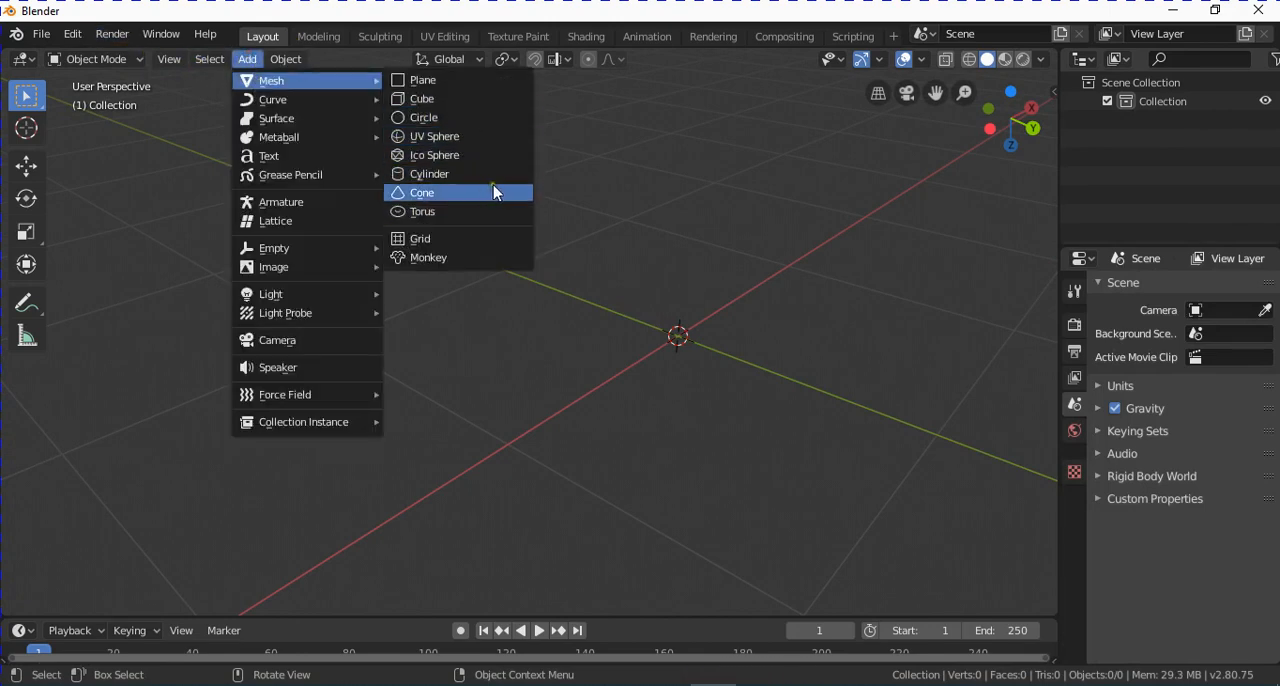
left_click(459, 140)
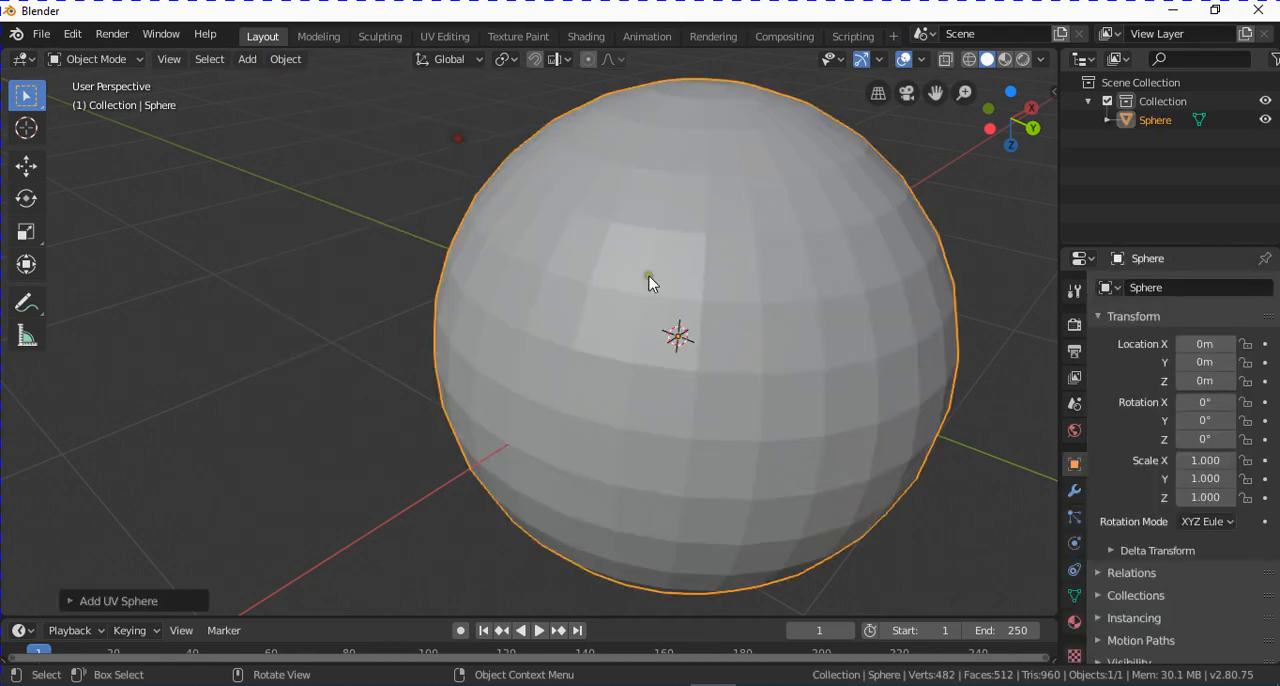
scroll(811, 352, "down", 2)
middle_click_drag(811, 352, 724, 293)
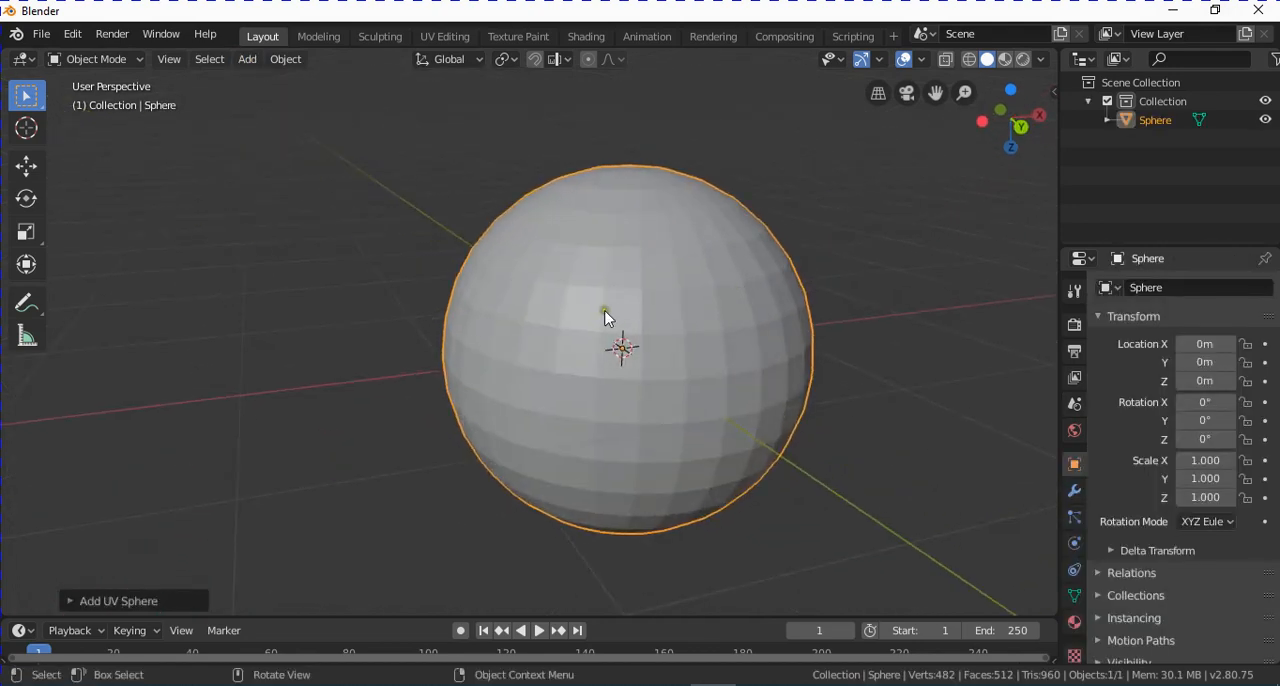
Enter Edit Mode, switch to face selection, and select a two-by-two block of adjacent faces on the sphere's side.
key("Tab")
middle_click_drag(728, 346, 674, 332)
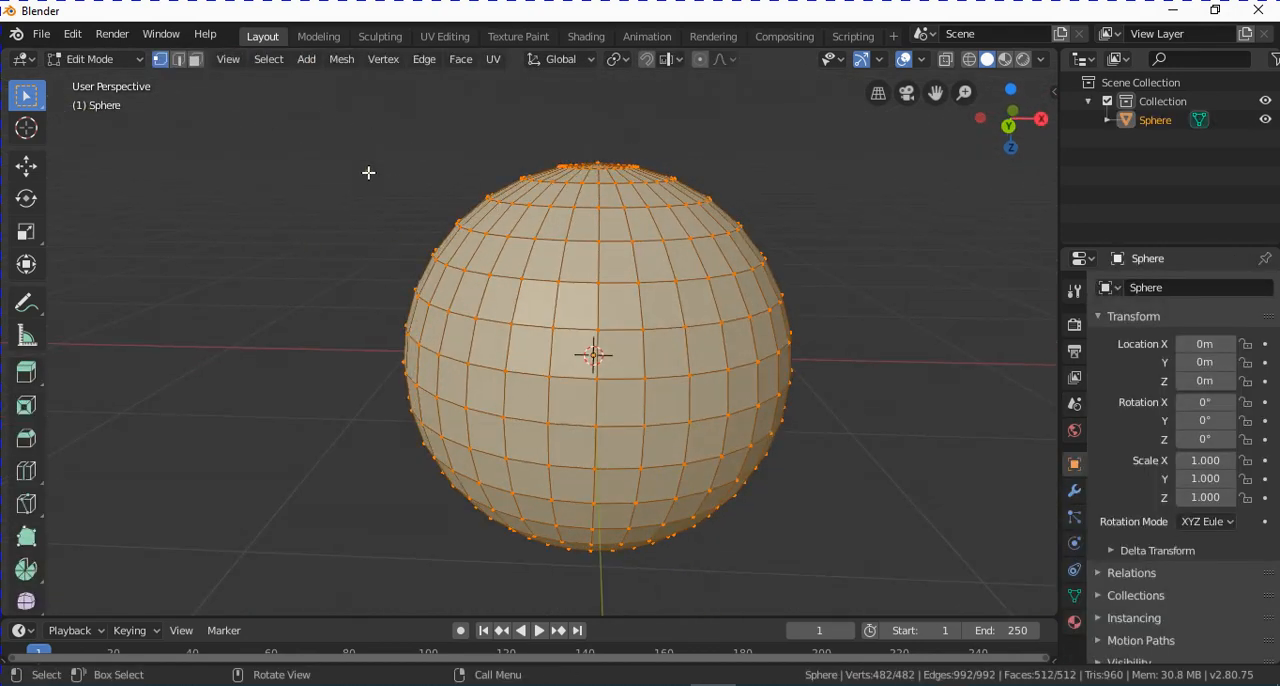
left_click(197, 60)
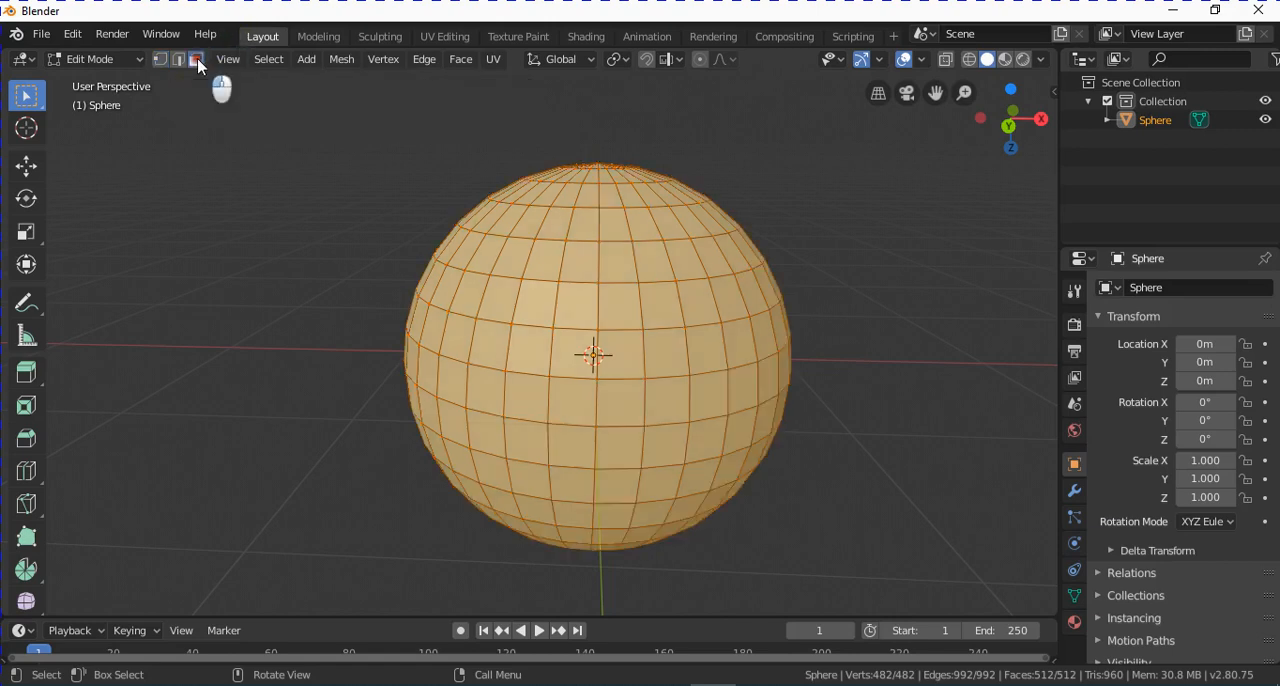
left_click(502, 293)
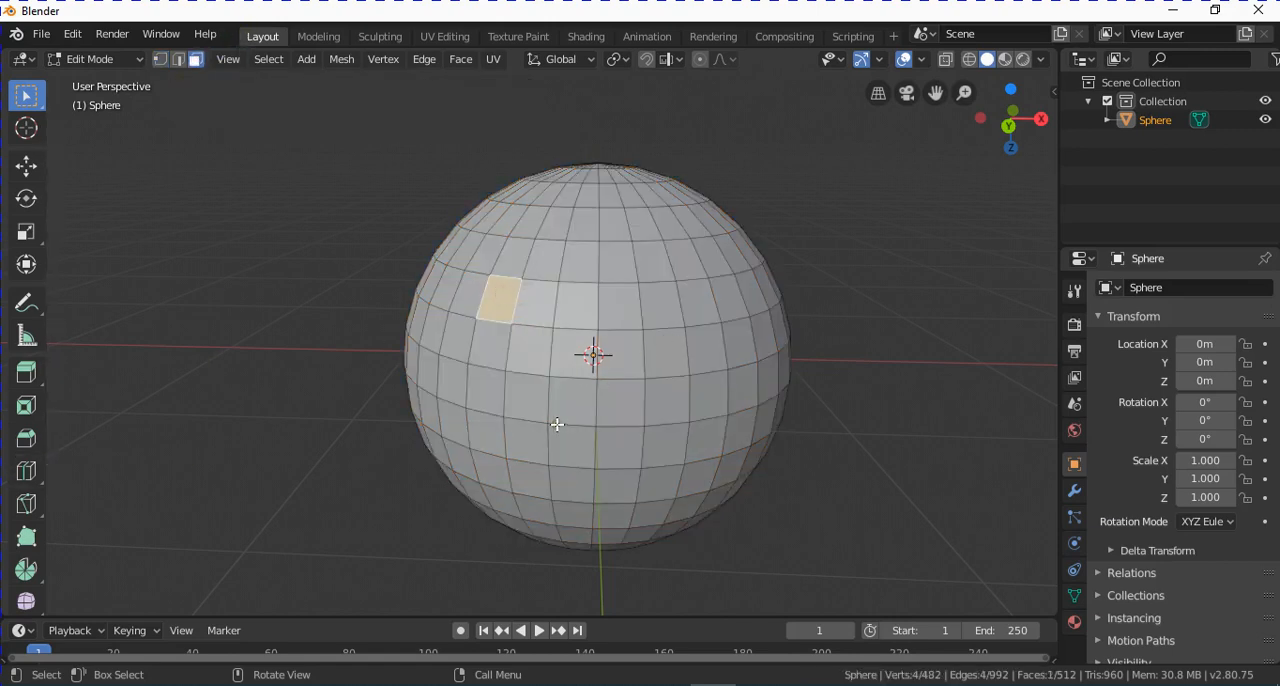
left_click(540, 305, "shift")
left_click(530, 355, "shift")
left_click(487, 345, "shift")
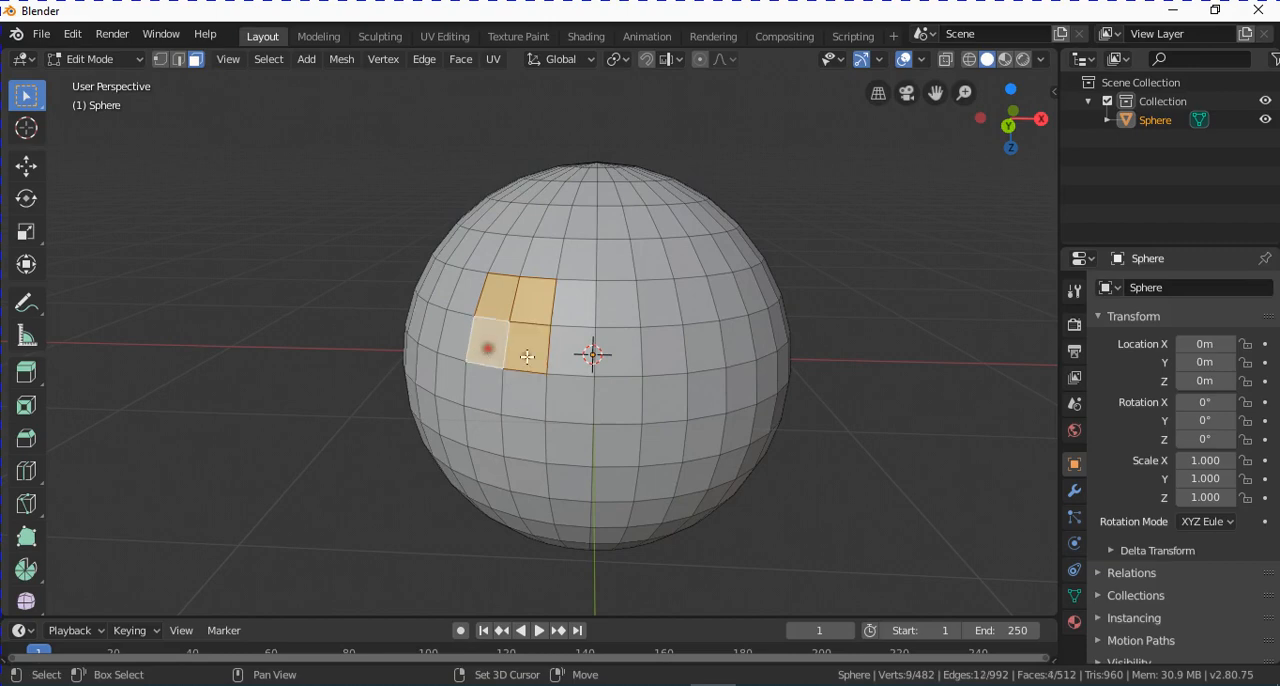
Extrude the four selected faces outward along their normal by about 0.29 m.
middle_click_drag(550, 425, 514, 434)
scroll(488, 386, "up", 1)
middle_click_drag(501, 387, 487, 334)
scroll(483, 371, "down", 1)
scroll(492, 346, "up", 1)
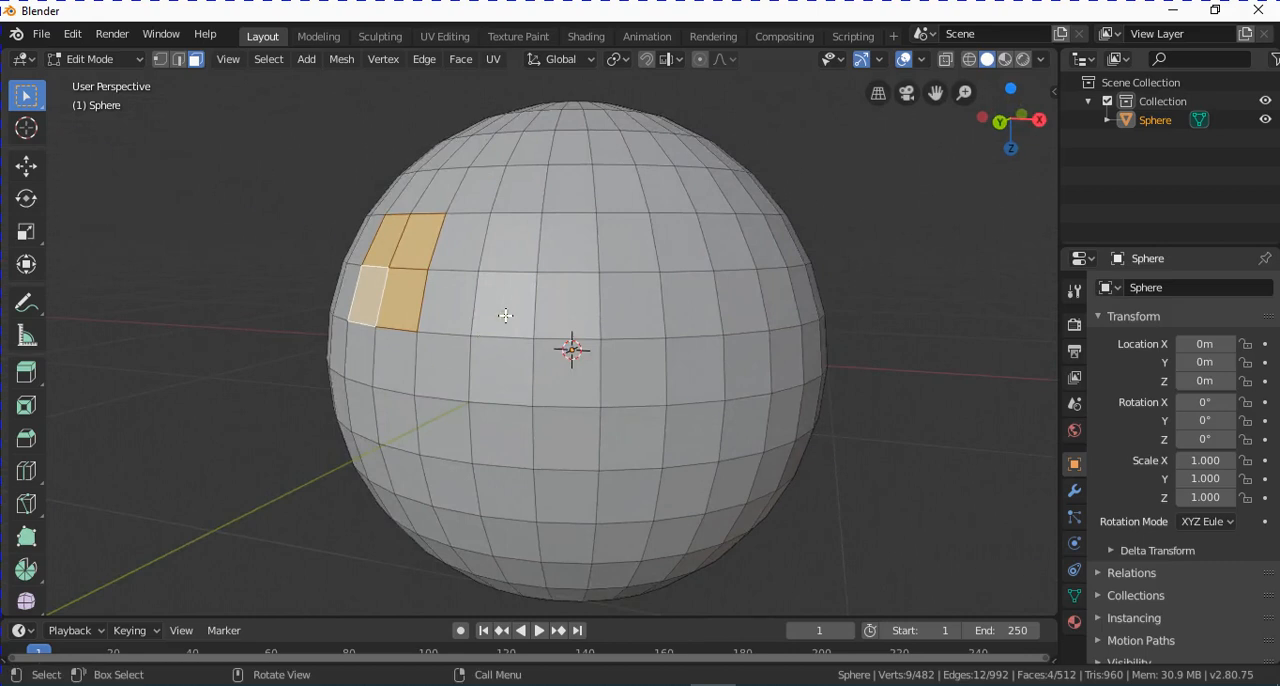
key("e")
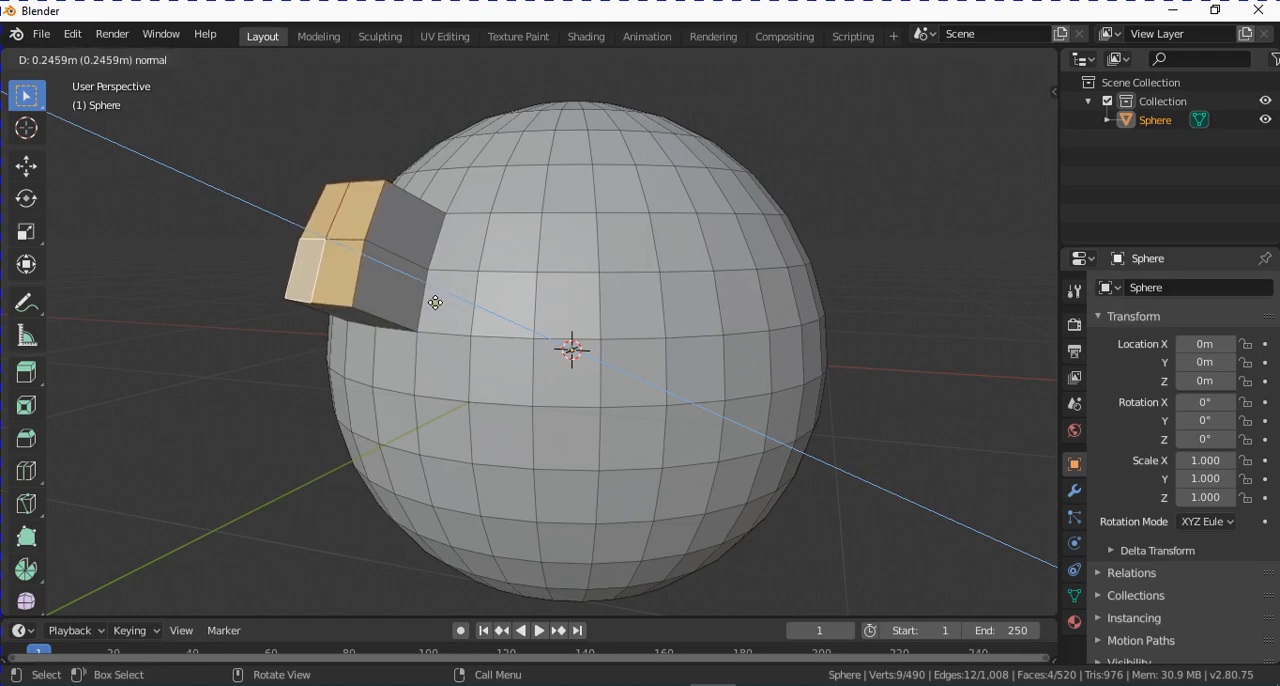
left_click(421, 300)
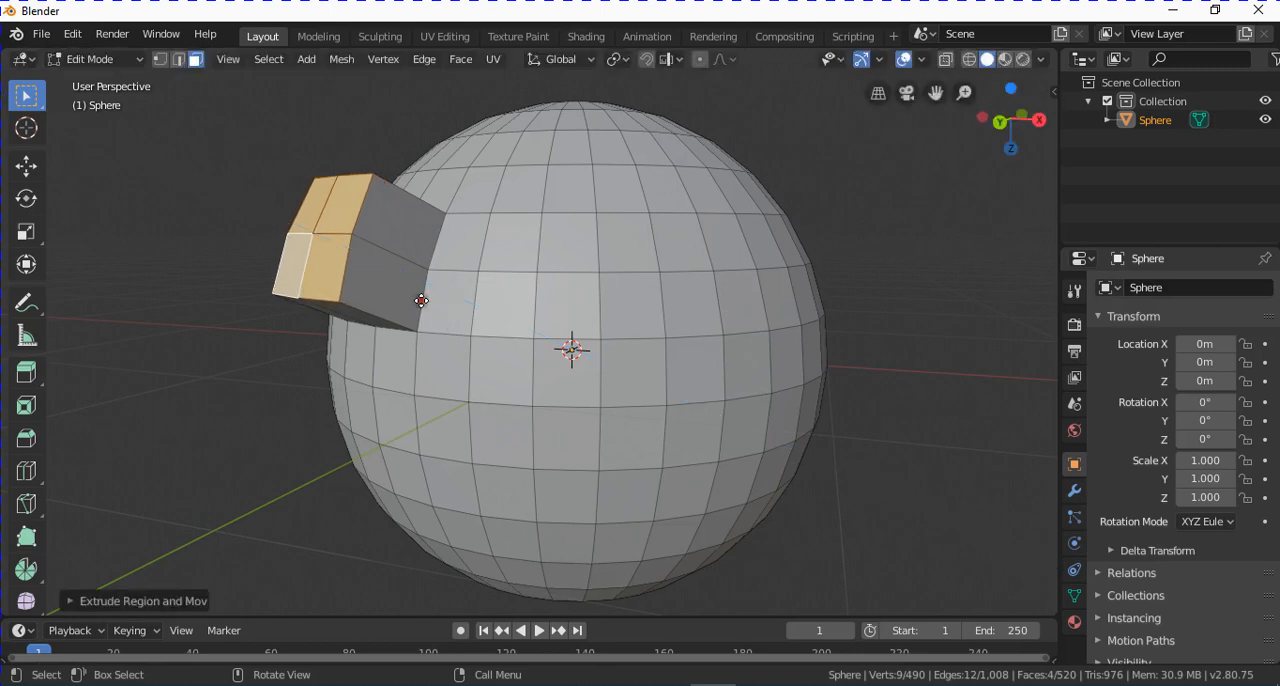
Expand the last extrusion's settings and set its orientation to Global.
left_click(147, 604)
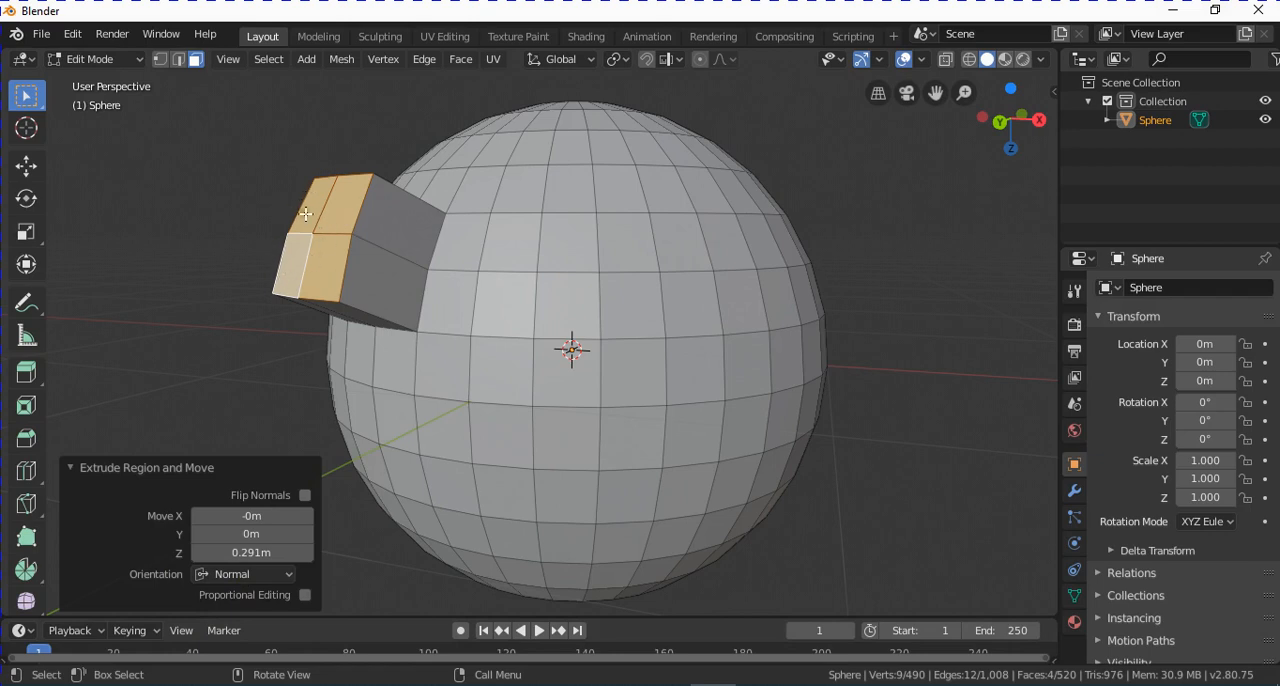
left_click(289, 574)
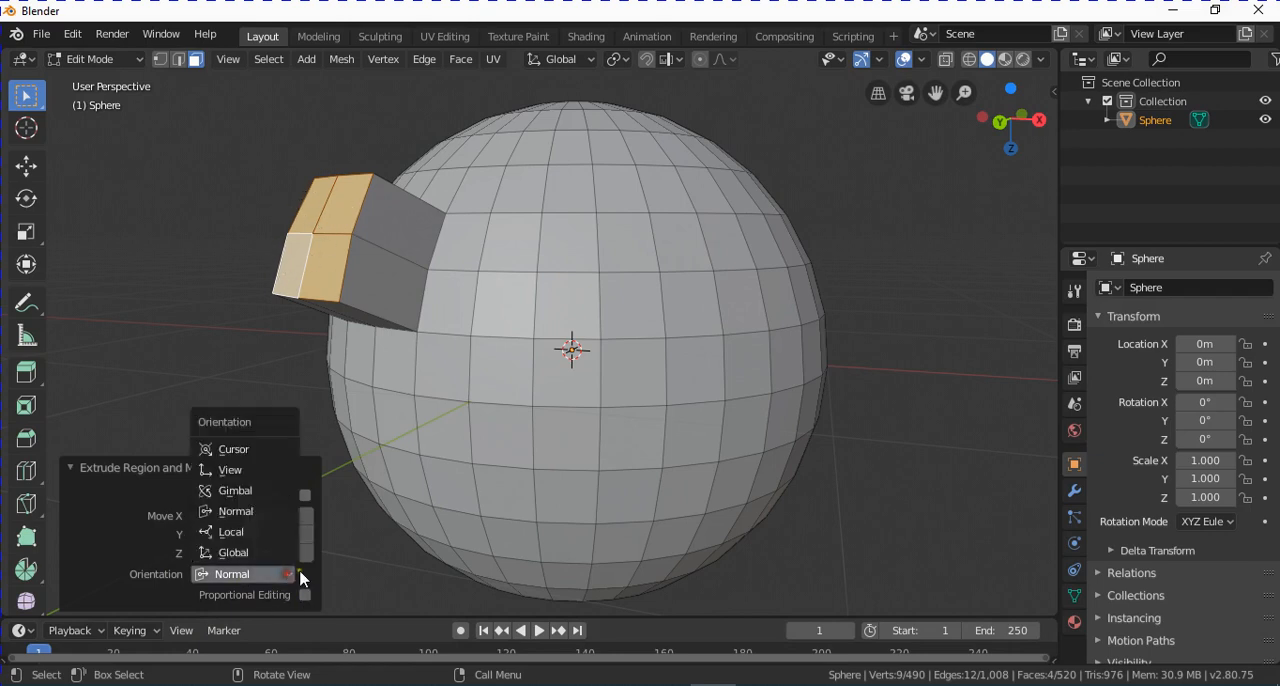
left_click(249, 555)
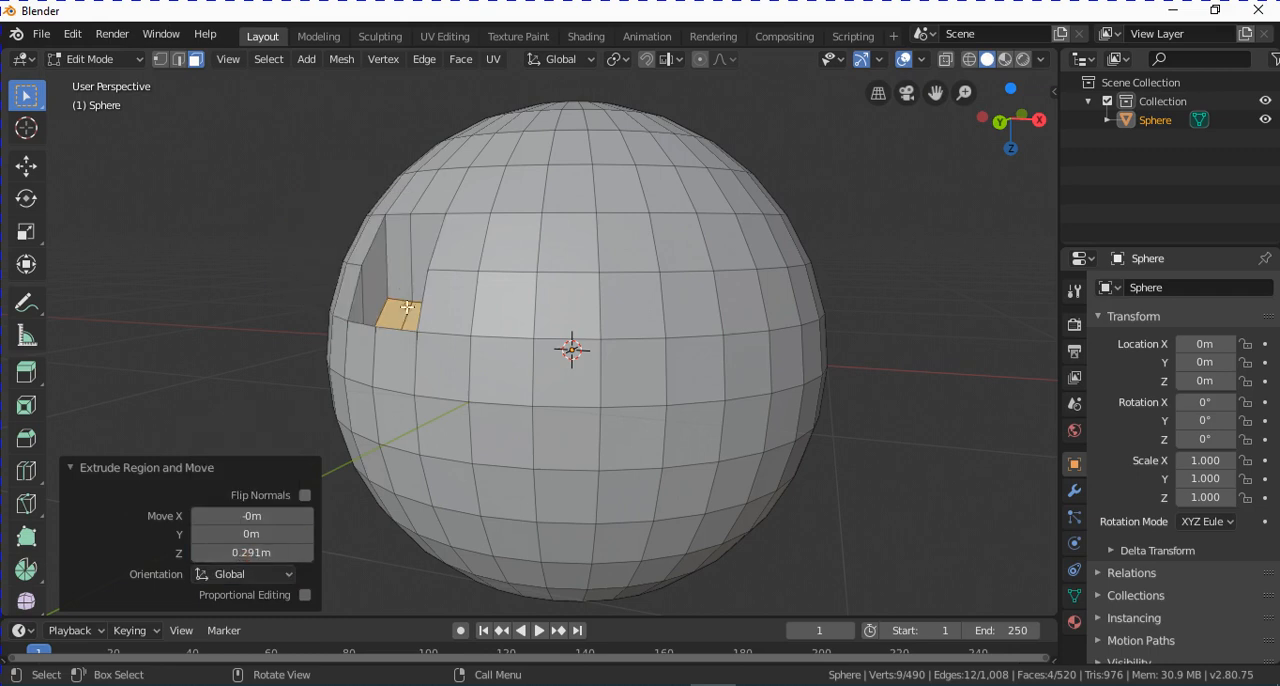
scroll(420, 370, "down", 5)
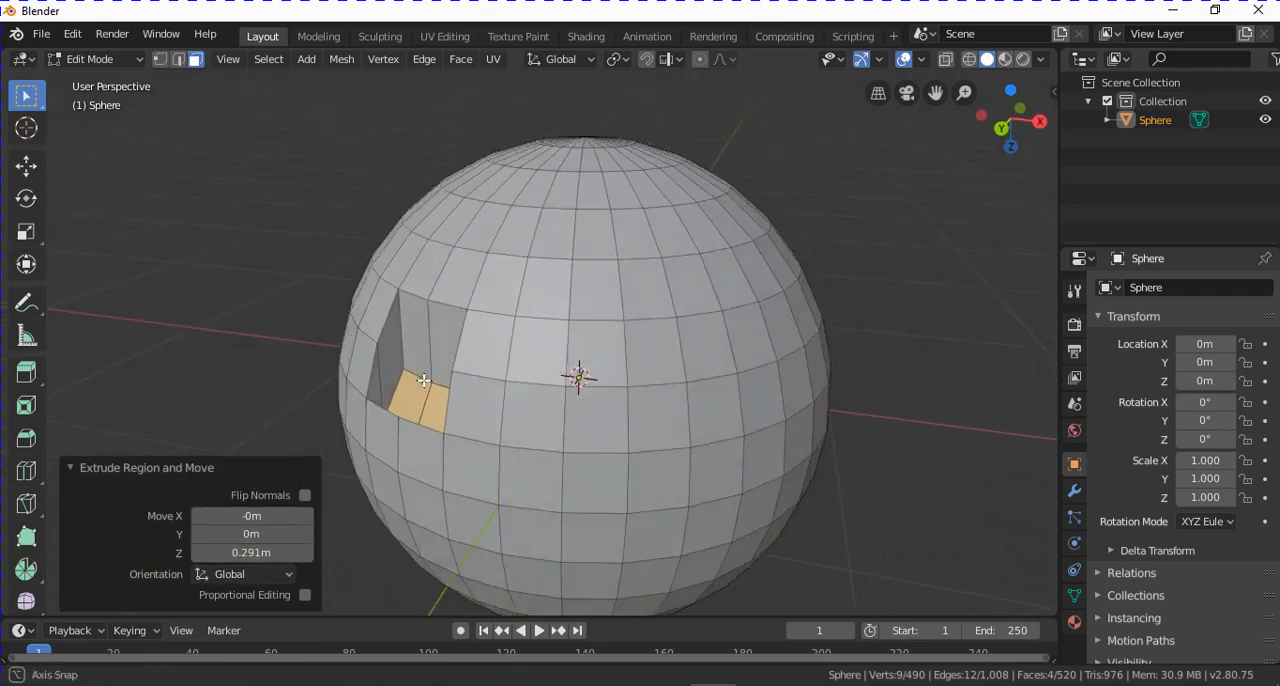
Set the extrusion's orientation to Normal.
left_click(285, 575)
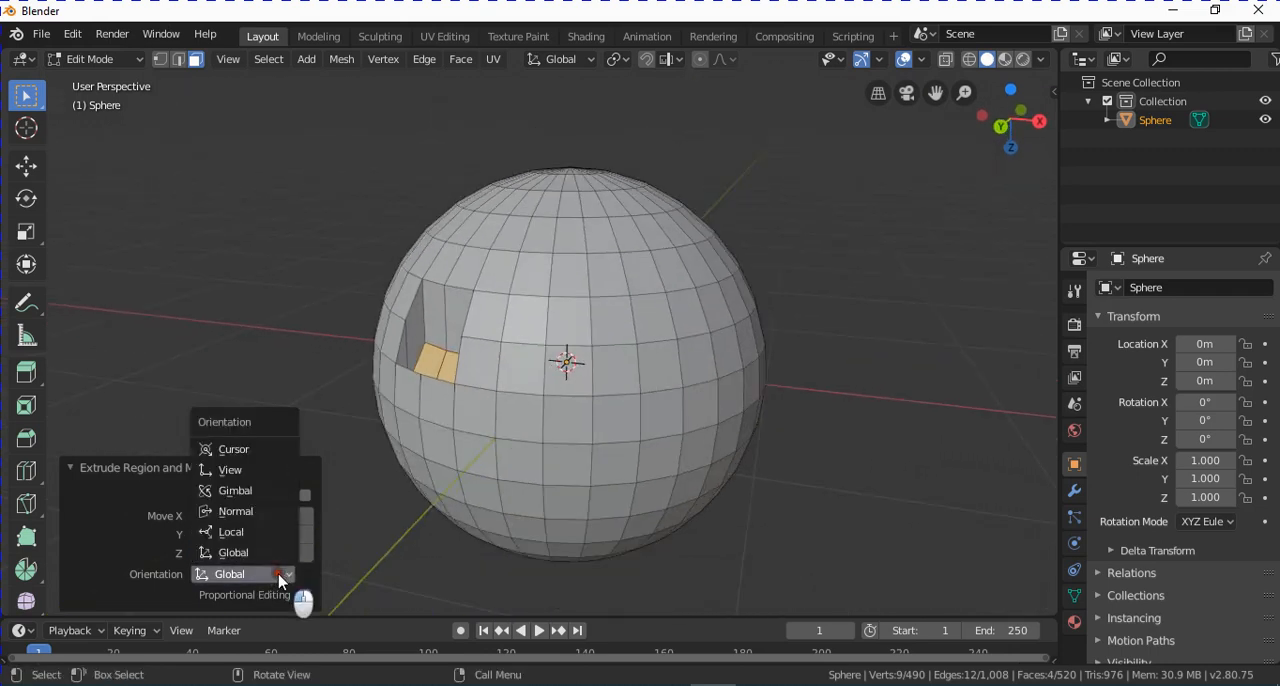
left_click(258, 512)
middle_click_drag(443, 548, 416, 391)
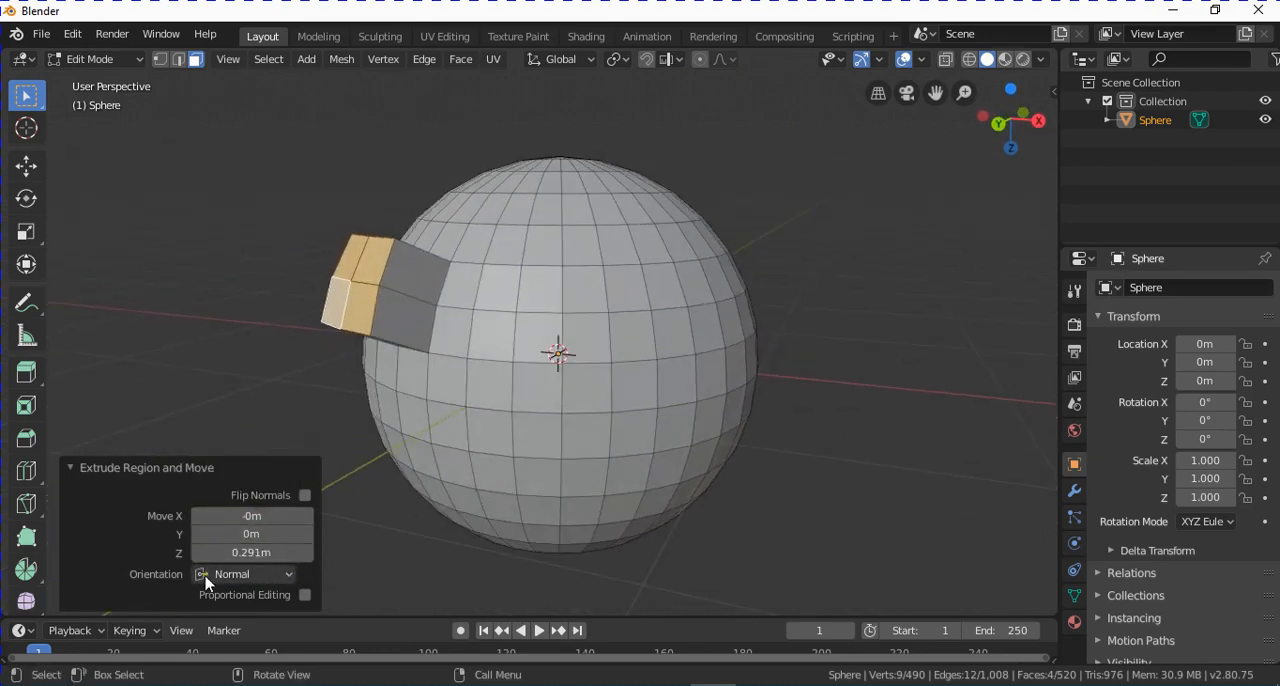
Adjust the extrusion's offset to X -0.28 m, Y 0.1 m and Z 0.631 m, then select a single face near the sphere's middle.
mouse_move(244, 553)
left_mouse_down()
mouse_move(286, 560)
mouse_move(244, 552)
mouse_move(286, 560)
mouse_move(245, 552)
mouse_move(258, 516)
mouse_move(280, 516)
mouse_move(217, 516)
mouse_move(275, 534)
mouse_move(234, 535)
mouse_move(276, 535)
mouse_move(231, 533)
left_mouse_up()
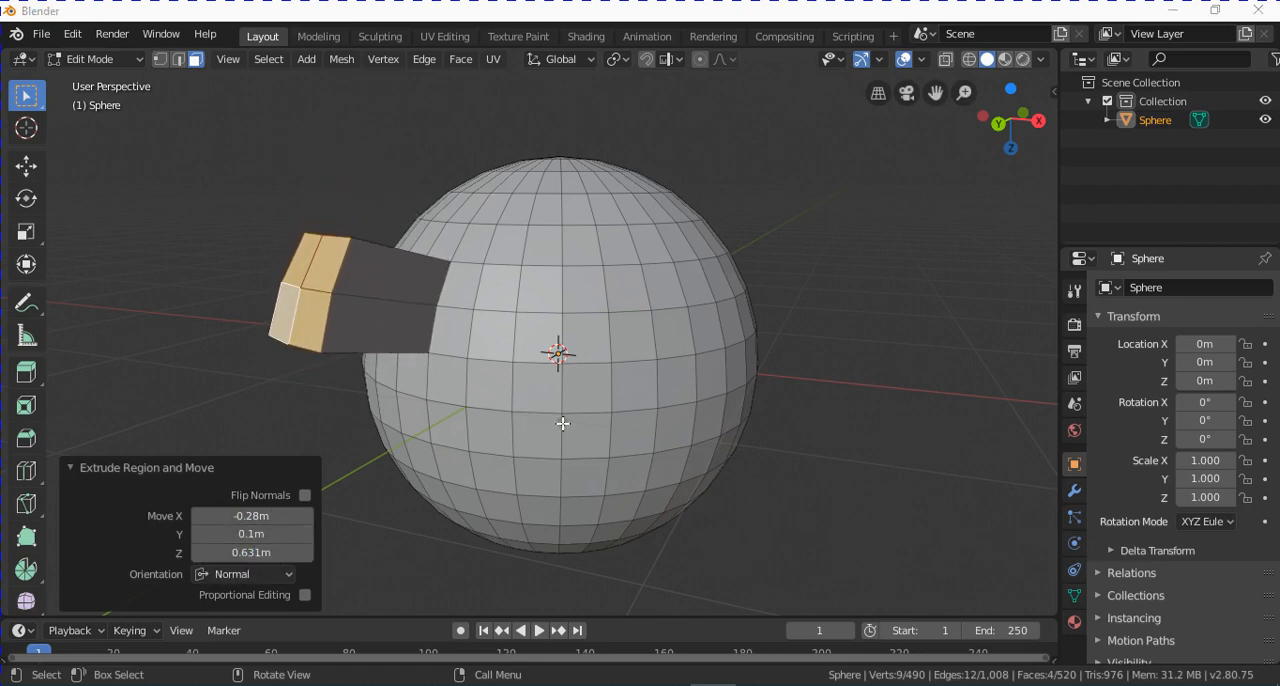
left_click(538, 330)
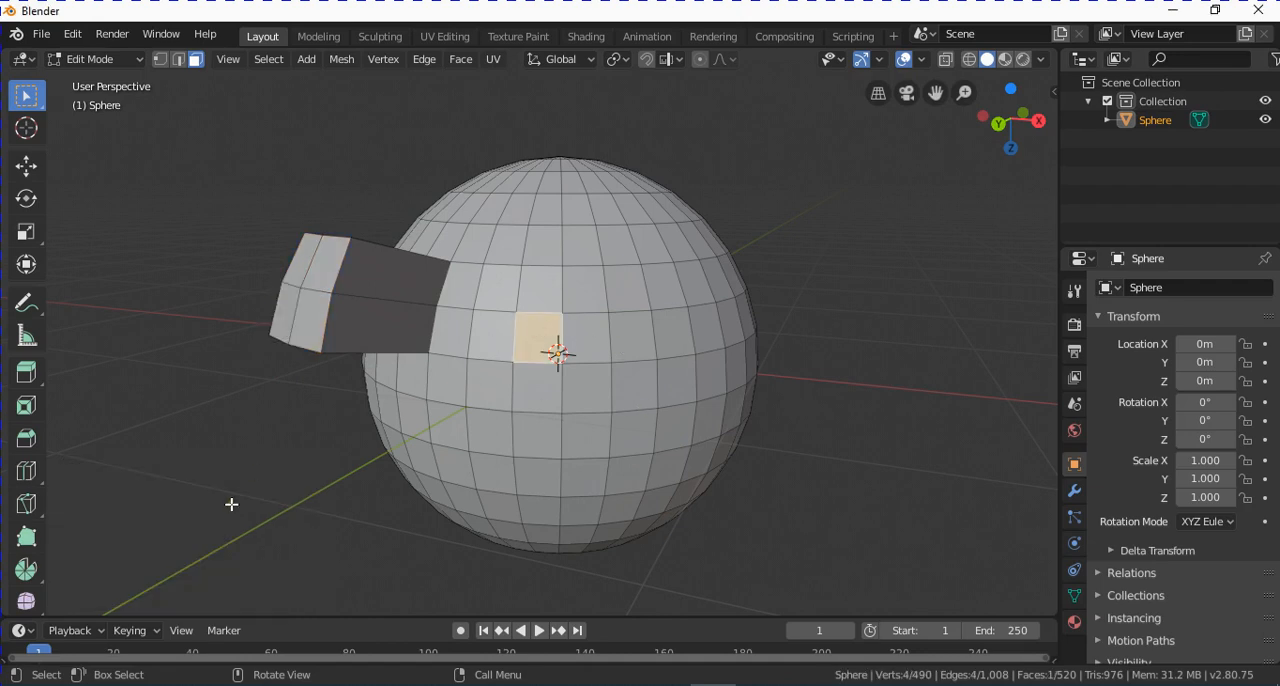
middle_click_drag(455, 472, 616, 312)
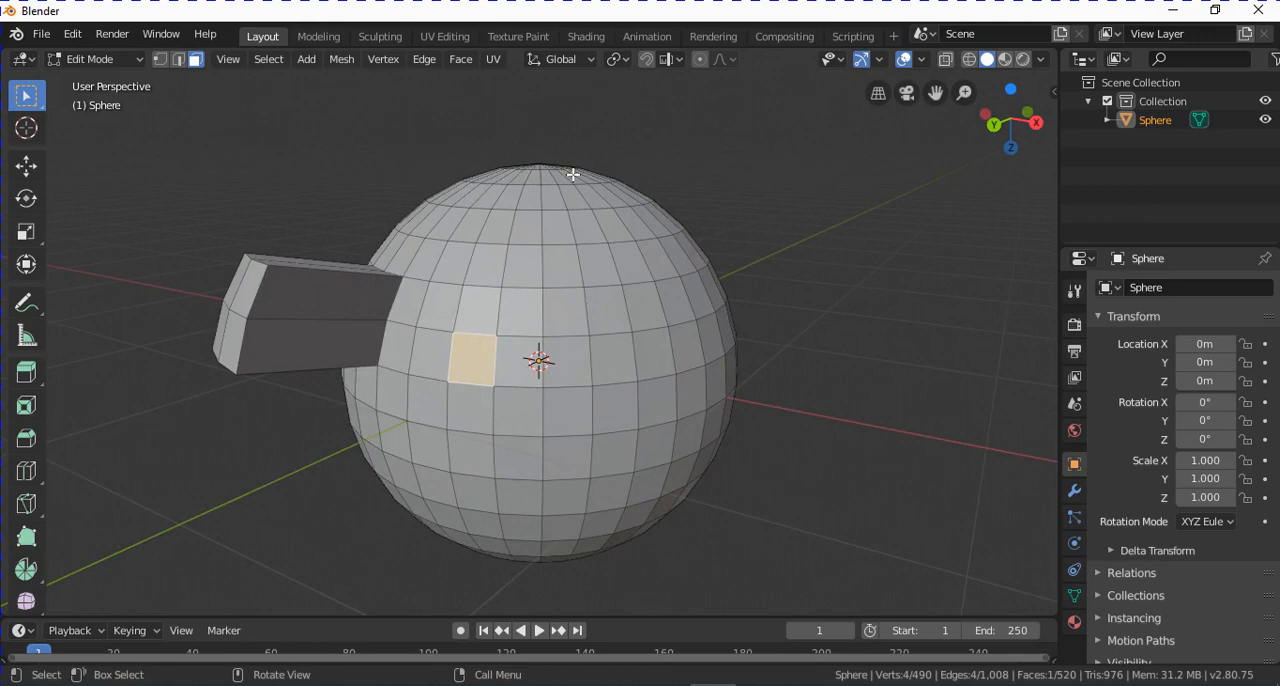
Switch to vertex selection and extrude one vertex on the sphere's side outward by about X 0.317 m, Y -0.13 m, Z -0.148 m.
left_click(160, 60)
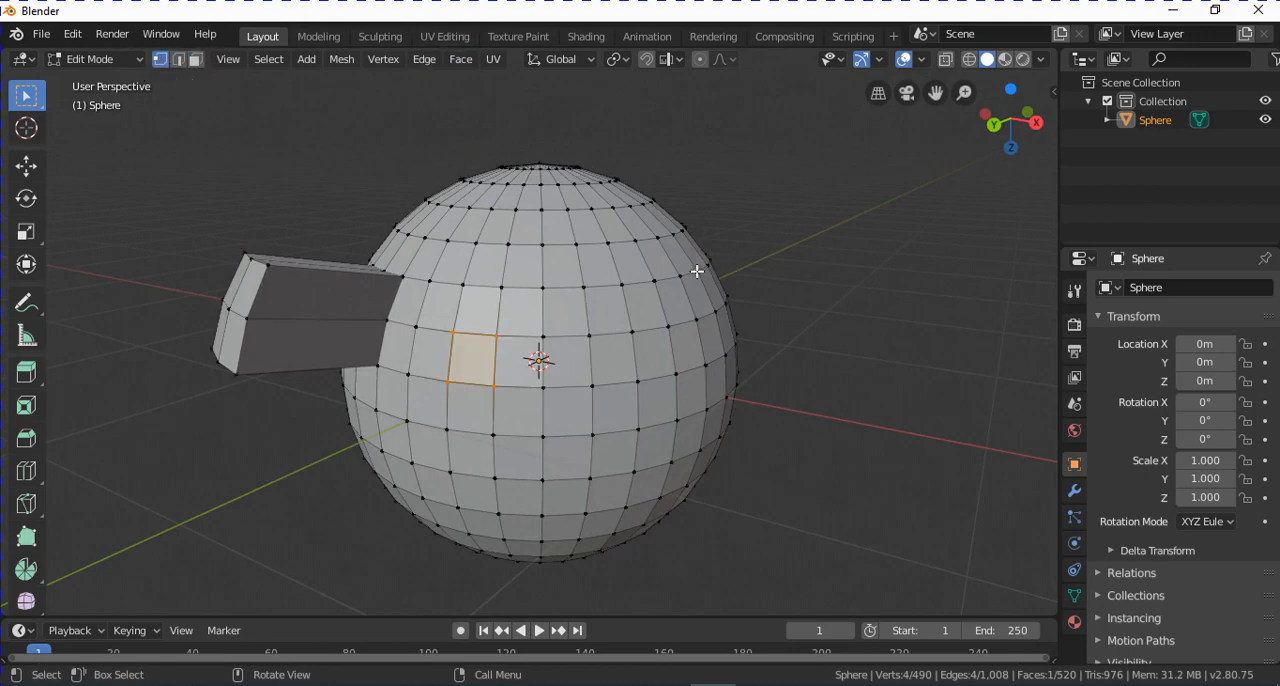
left_click(743, 360)
middle_click_drag(743, 360, 785, 357)
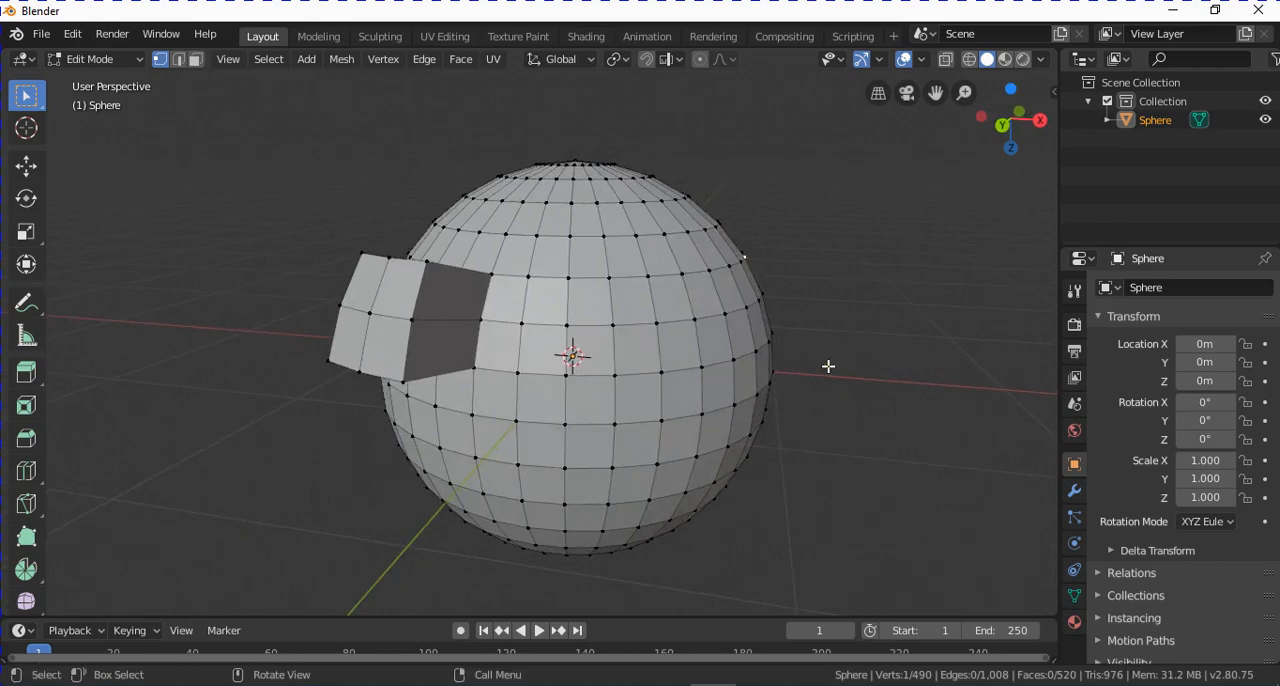
key("e")
left_click(894, 323)
middle_click_drag(883, 291, 788, 312)
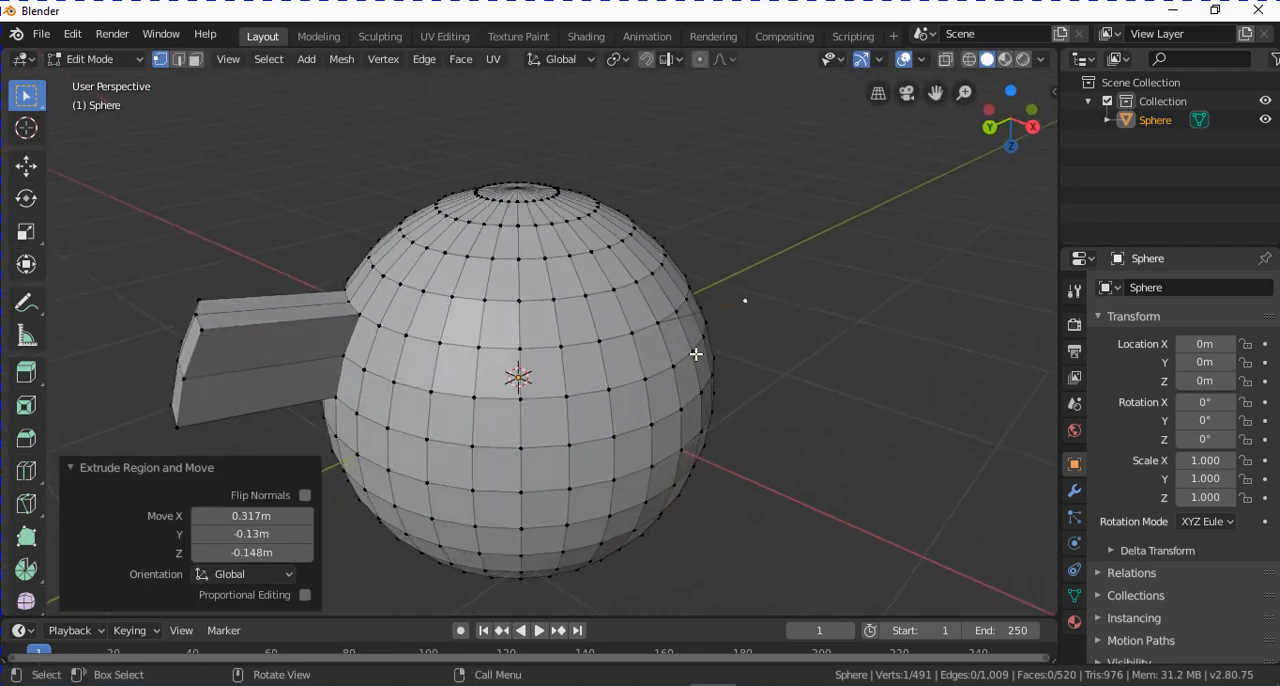
Select two adjacent vertices on the sphere's side and extrude the edge between them outward by about 0.27 m.
left_click(594, 344)
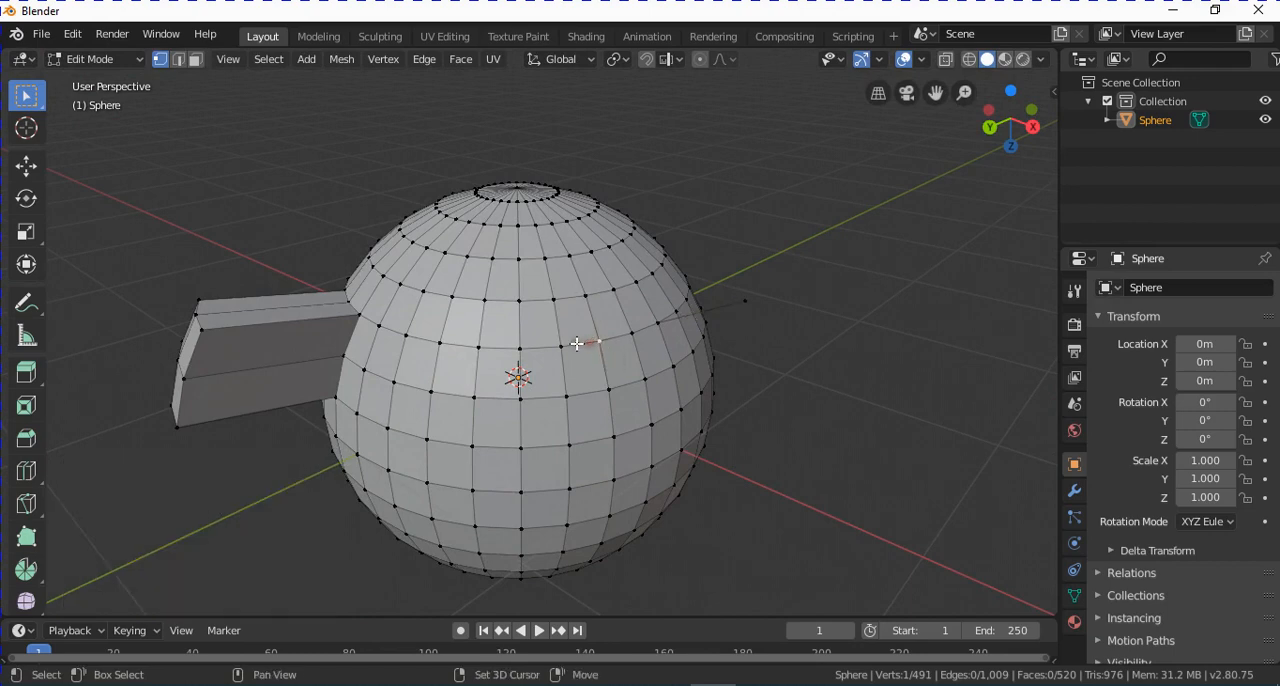
left_click(577, 345, "shift")
middle_click_drag(606, 406, 811, 420)
key("e")
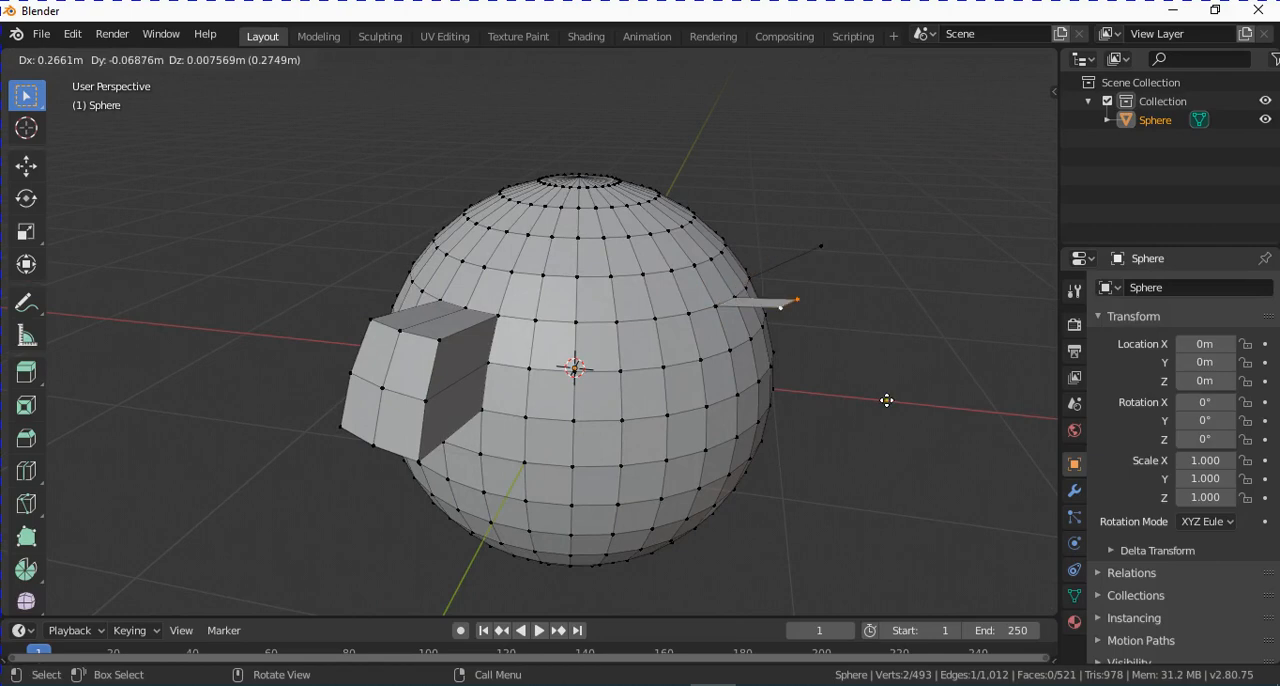
left_click(887, 400)
Select the four corner vertices of one face on the upper sphere and extrude it about 0.37 m along its normal.
middle_click_drag(886, 400, 595, 362)
left_click(571, 353)
left_click(560, 364, "shift")
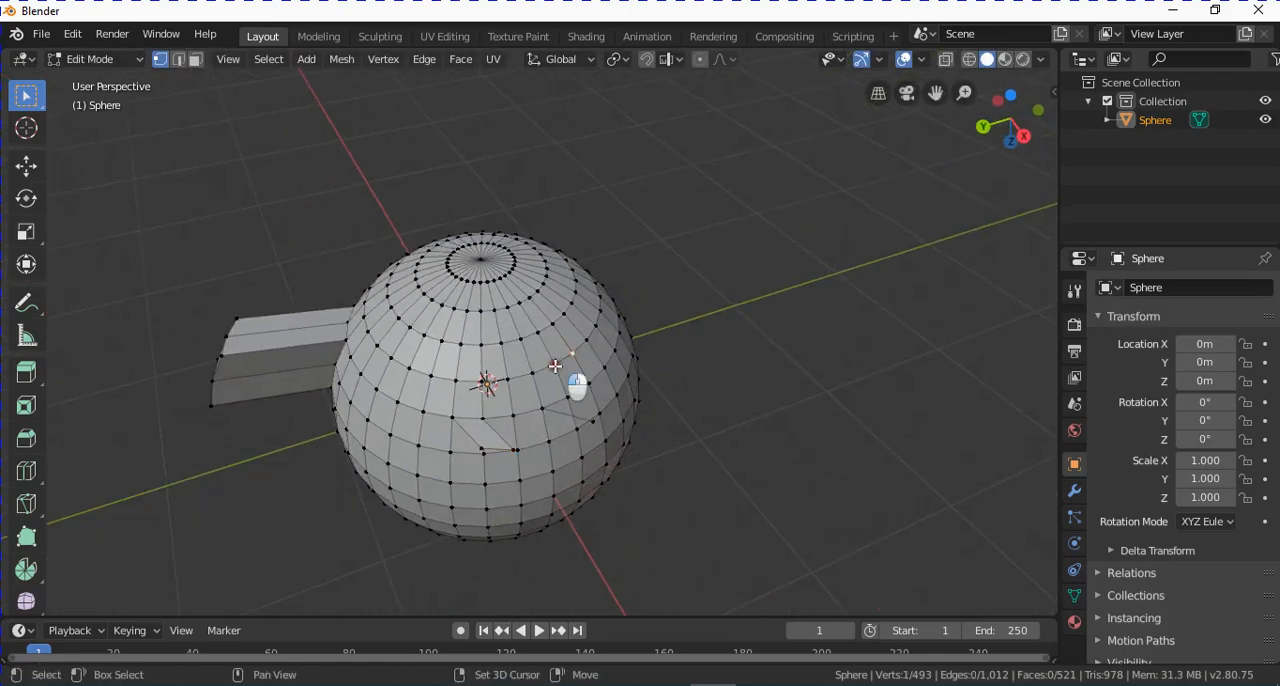
left_click(543, 330, "shift")
left_click(553, 329, "shift")
middle_click_drag(624, 420, 714, 403)
key("e")
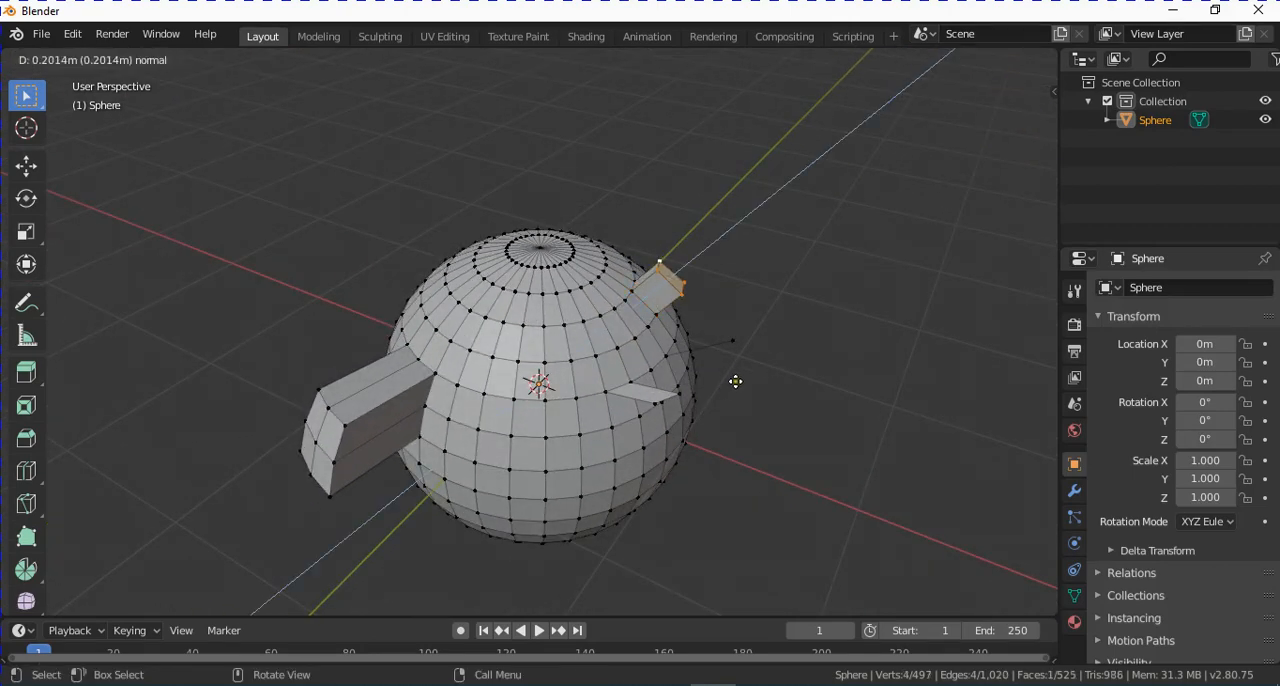
left_click(737, 374)
middle_click_drag(737, 374, 694, 395)
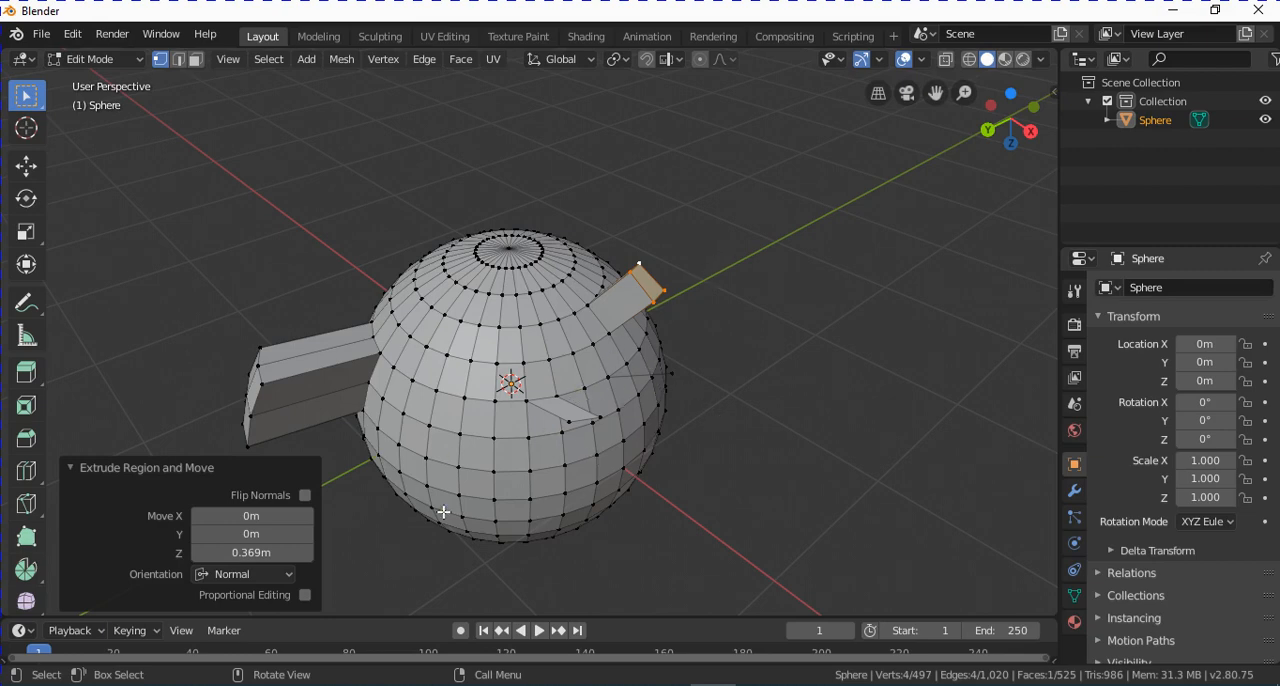
Clear the selection, select the centre vertex of the large extrusion's end, and grow the selection to its four end faces.
middle_click_drag(612, 406, 557, 372)
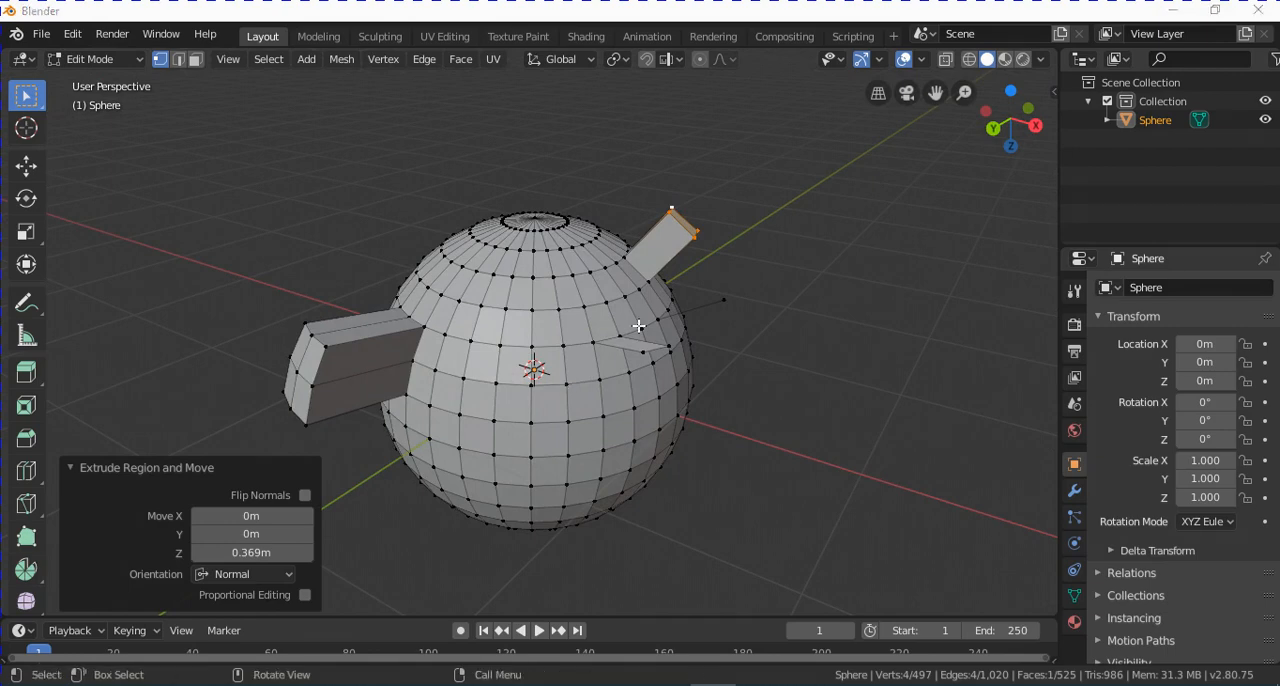
left_click(597, 406)
key("alt+a")
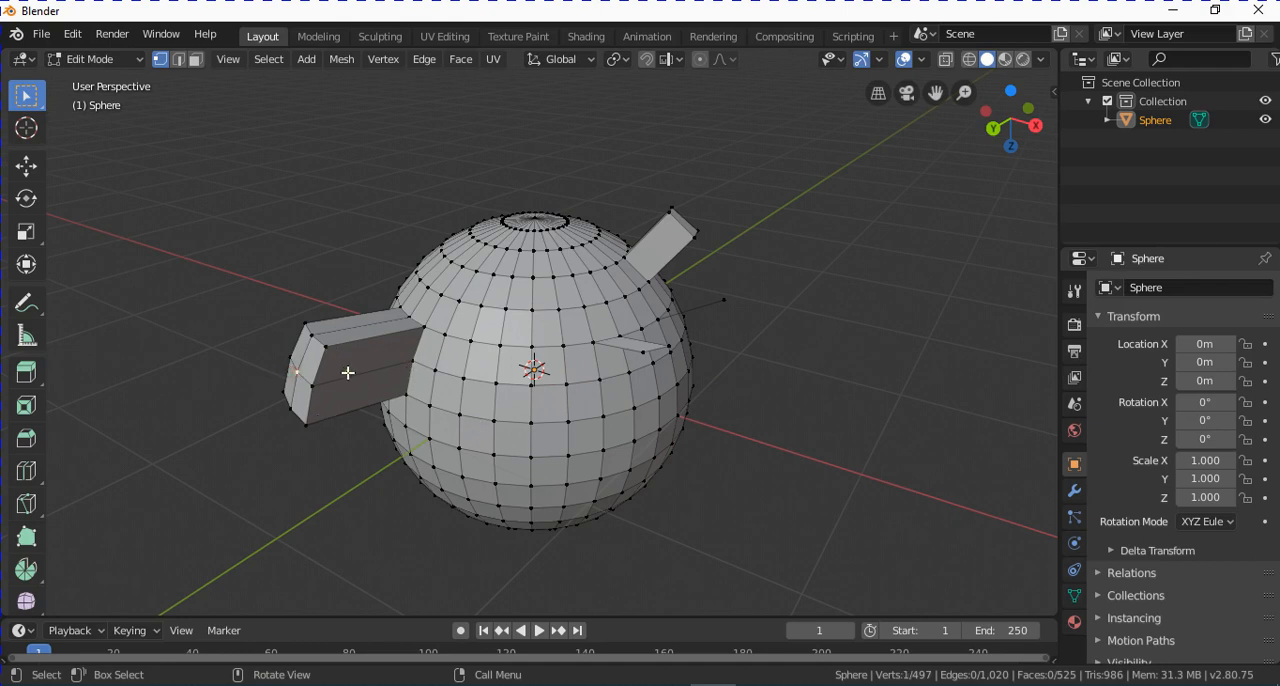
key("ctrl+KP_Add")
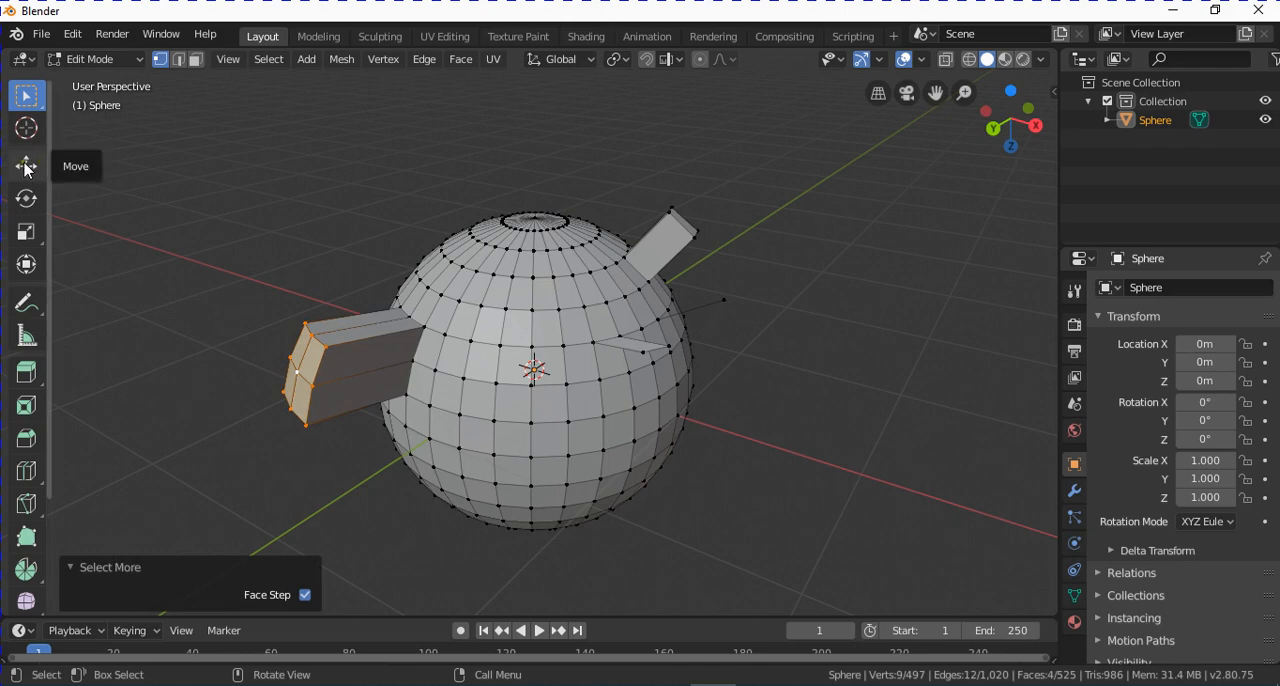
Try moving the extrusion's end faces freely without proportional editing.
key("g")
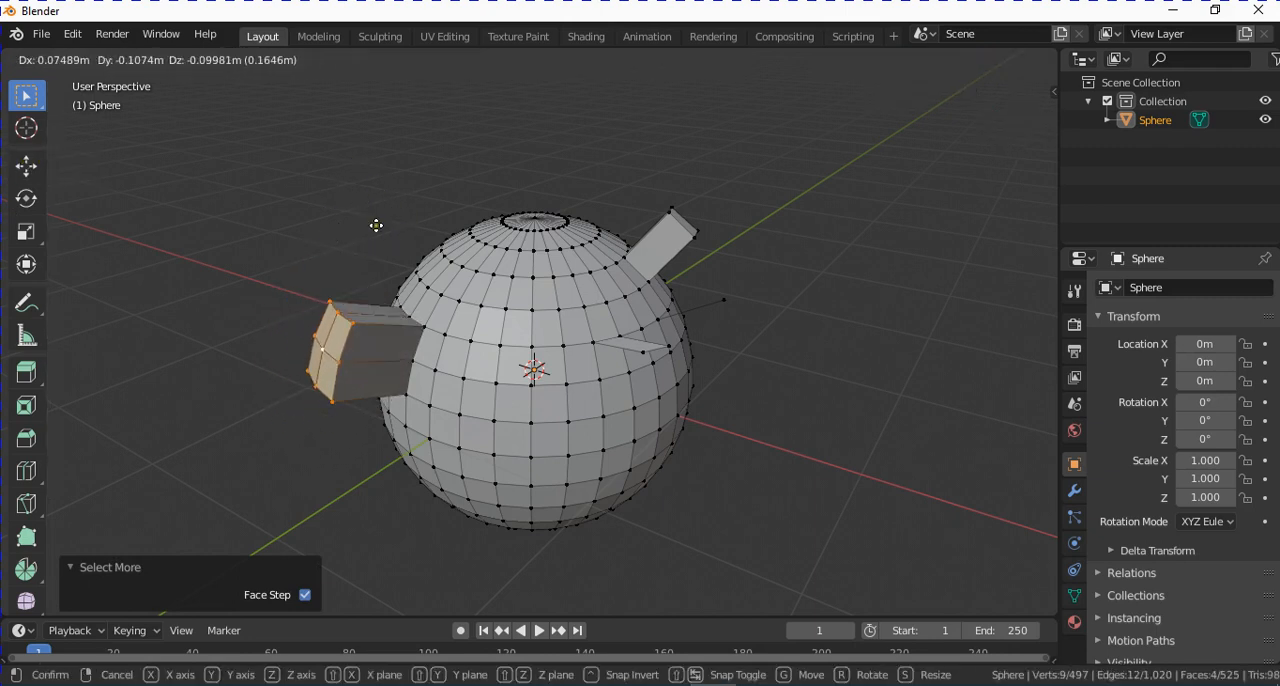
left_click(395, 230)
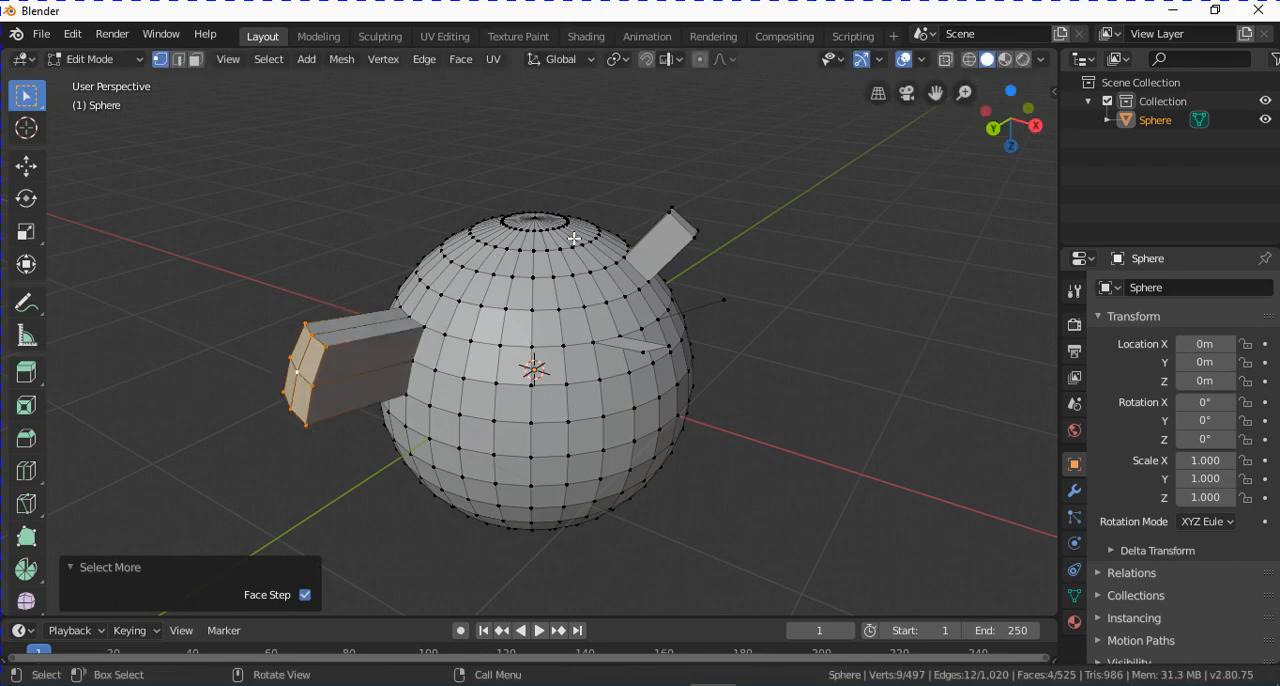
Enable proportional editing and move the end faces about X -0.28 m, Y 0.09 m, Z -0.19 m with a proportional size of 1.10.
left_click(701, 60)
key("g")
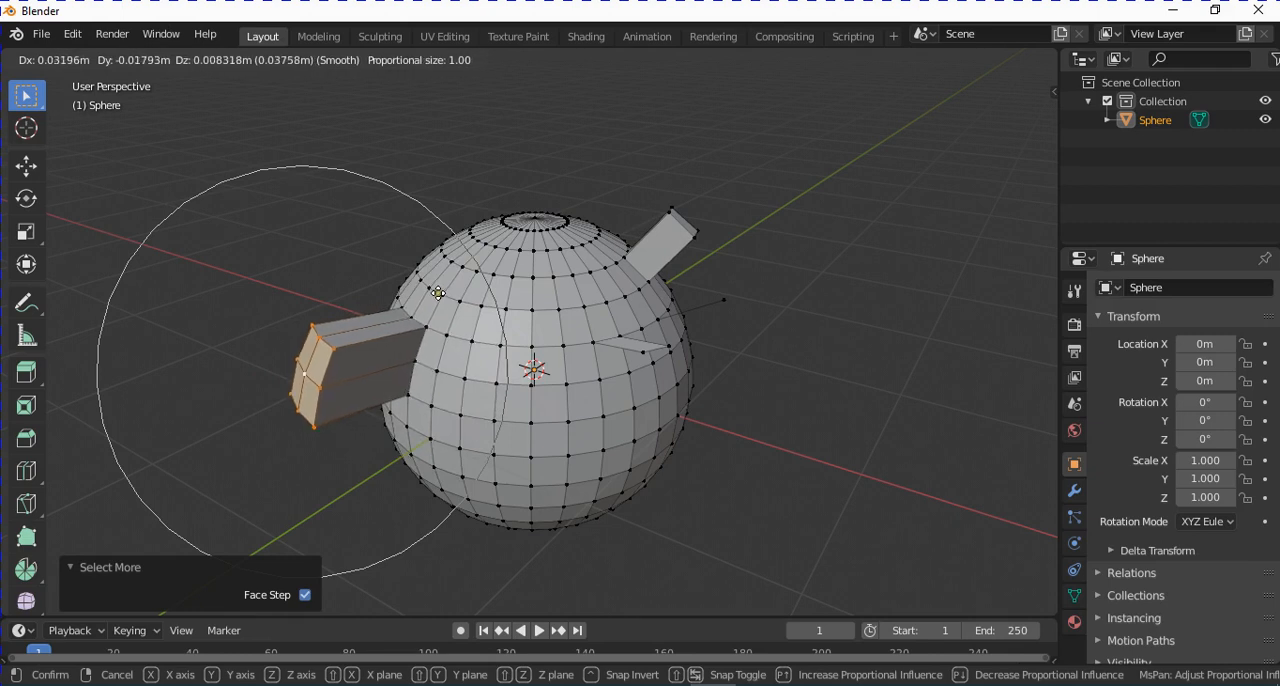
scroll(438, 293, "up", 6)
scroll(437, 292, "down", 4)
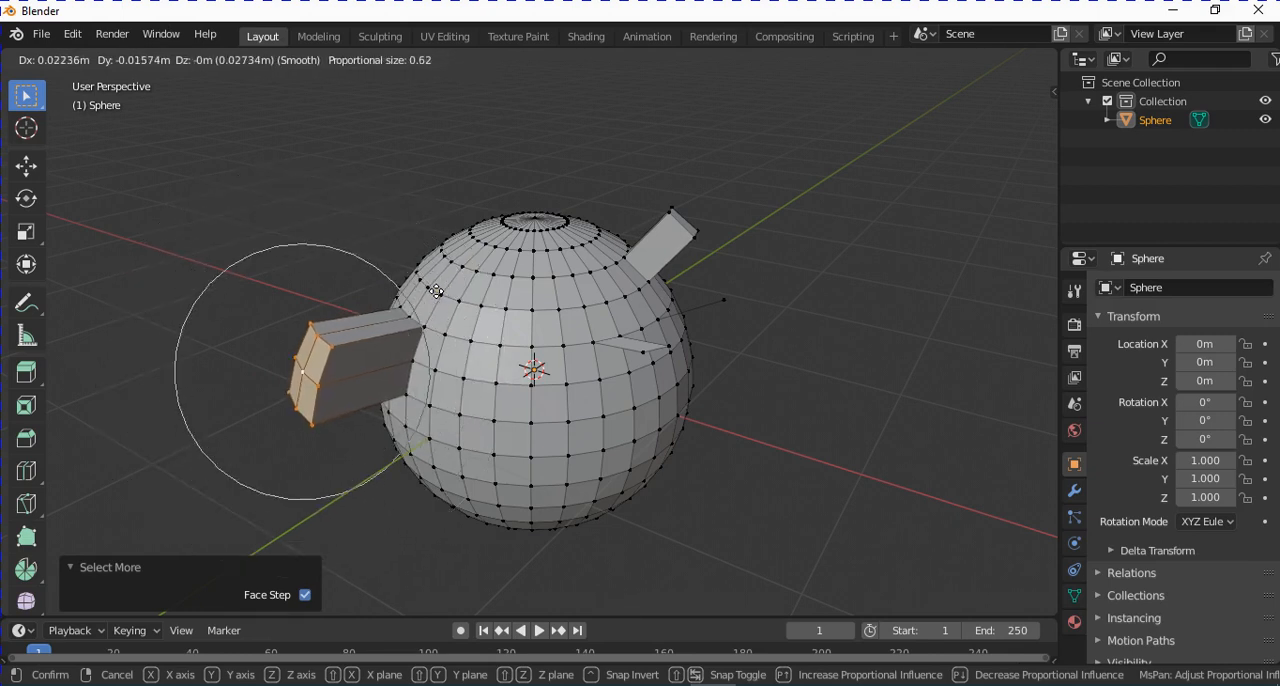
scroll(436, 291, "up", 10)
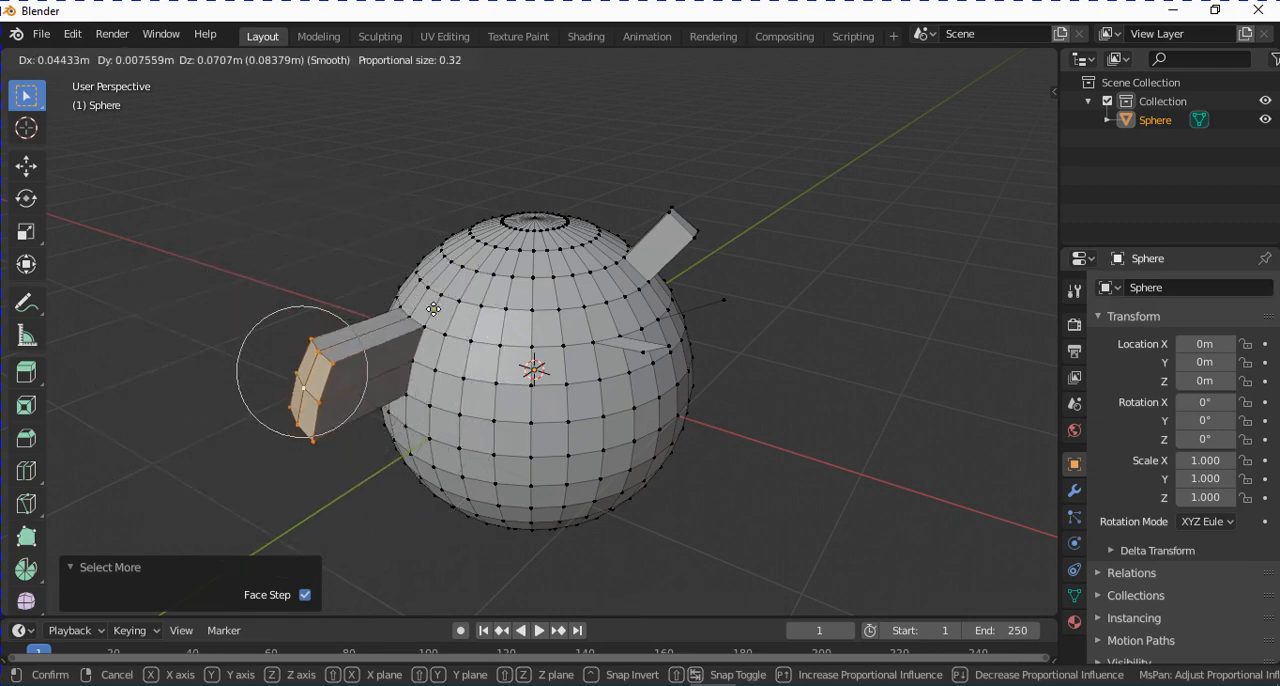
scroll(438, 291, "down", 14)
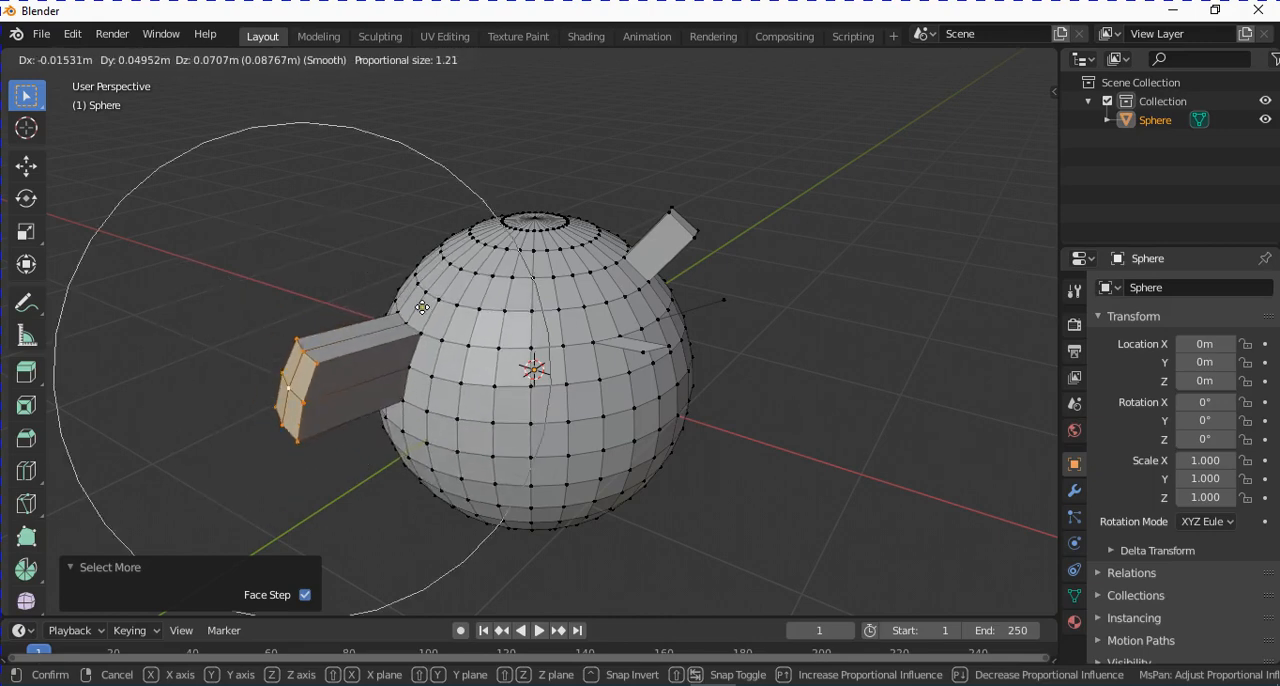
scroll(420, 310, "down", 10)
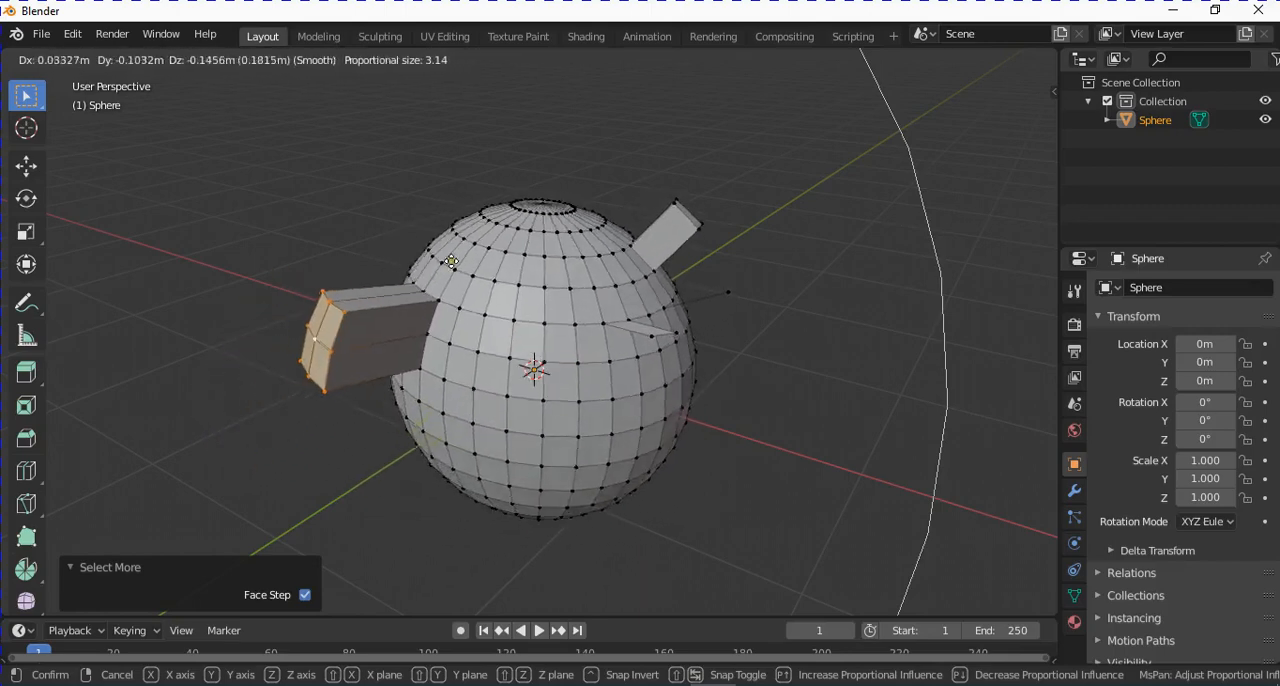
scroll(450, 267, "up", 1)
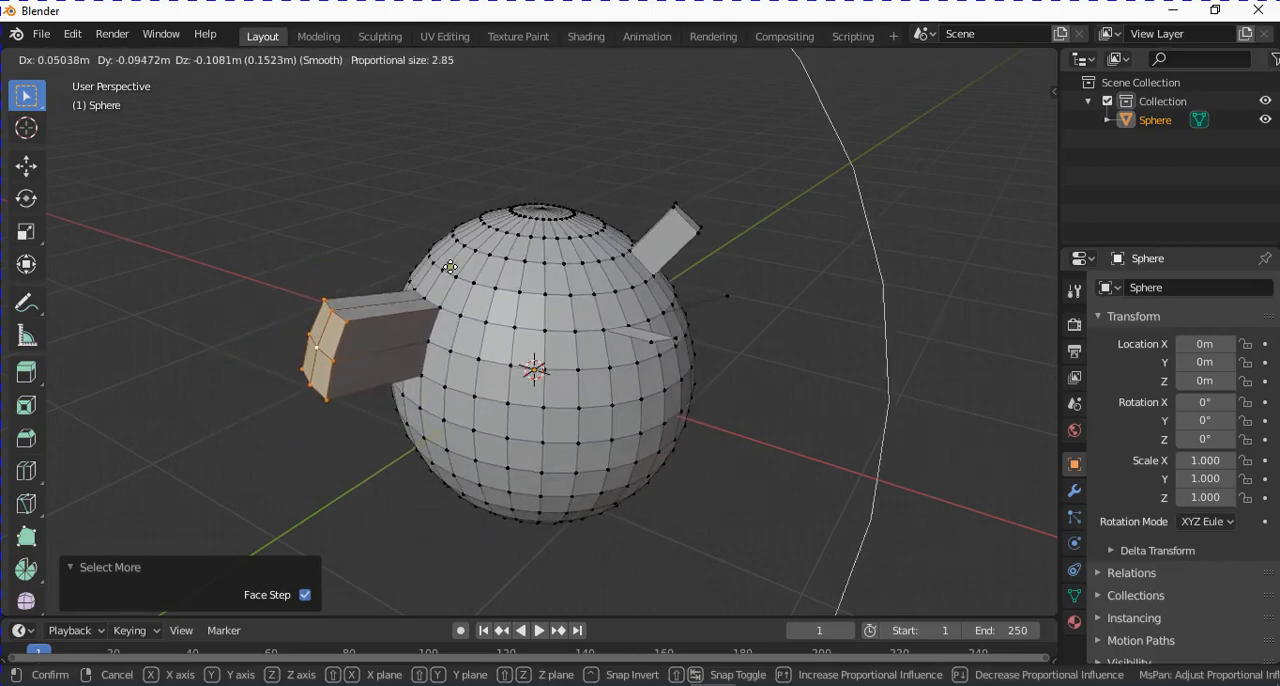
scroll(450, 267, "up", 10)
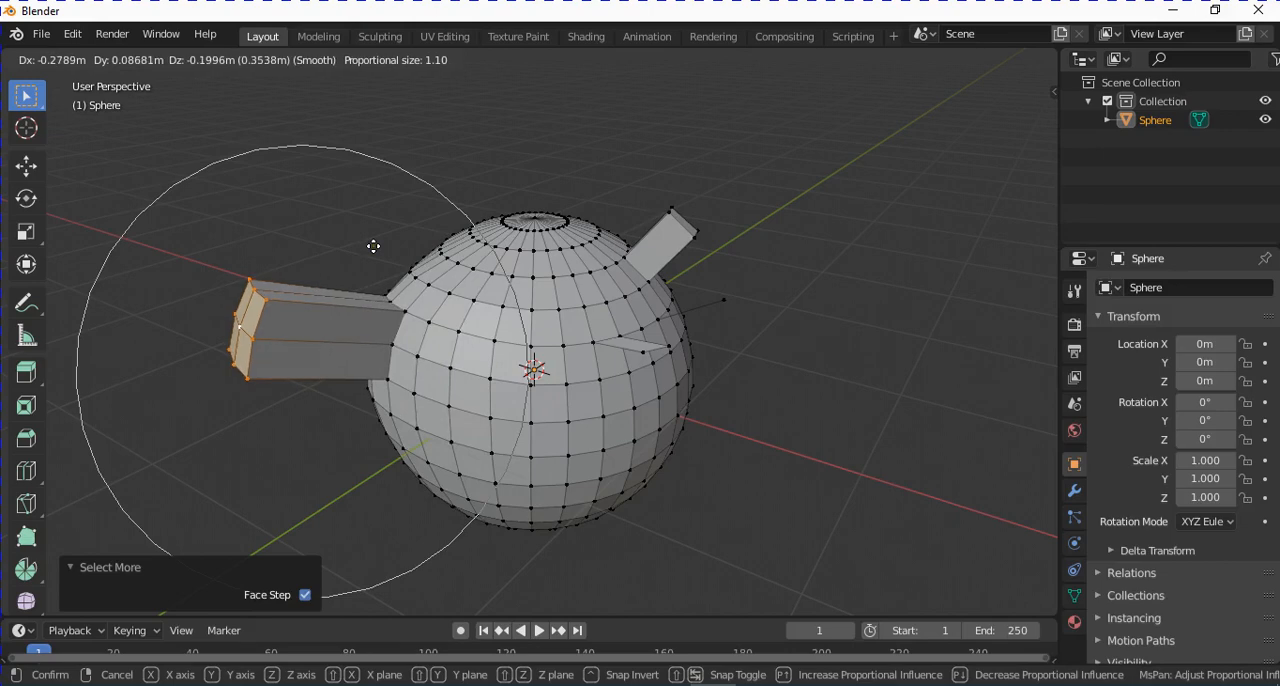
left_click(375, 248)
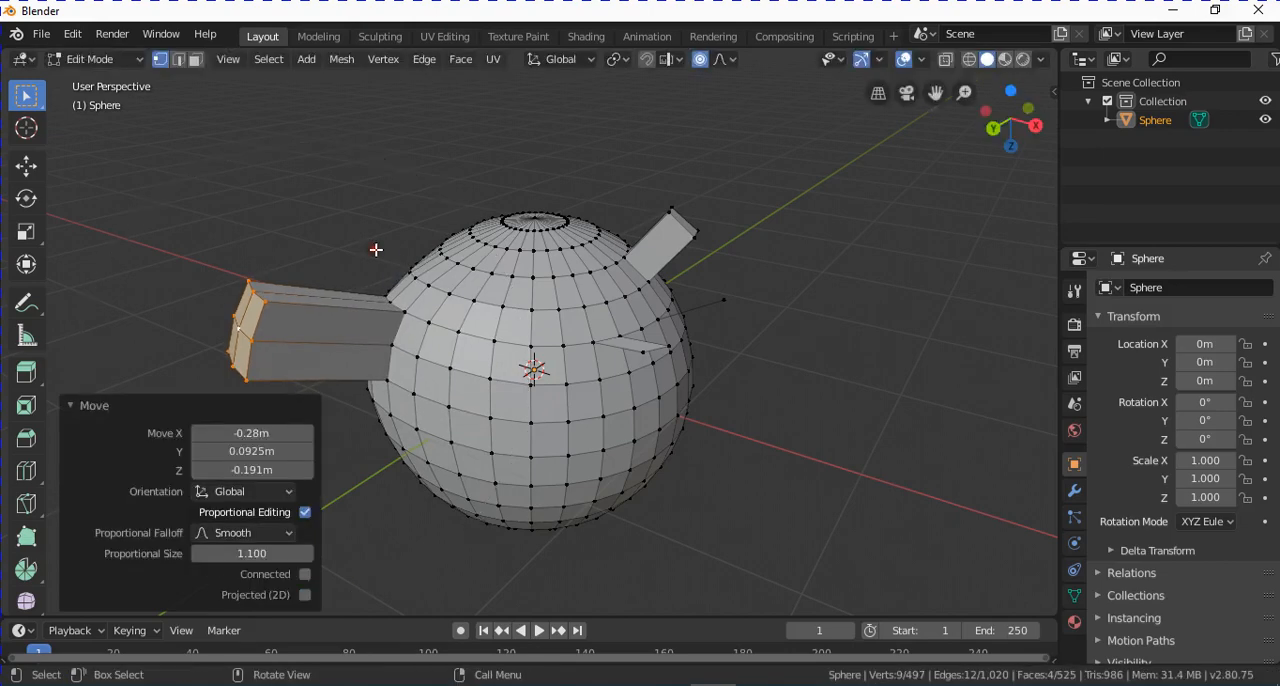
Select the horizontal vertex loop just below the sphere's middle and delete its vertices to split the mesh into two parts.
left_click(735, 60)
middle_click_drag(620, 351, 597, 304)
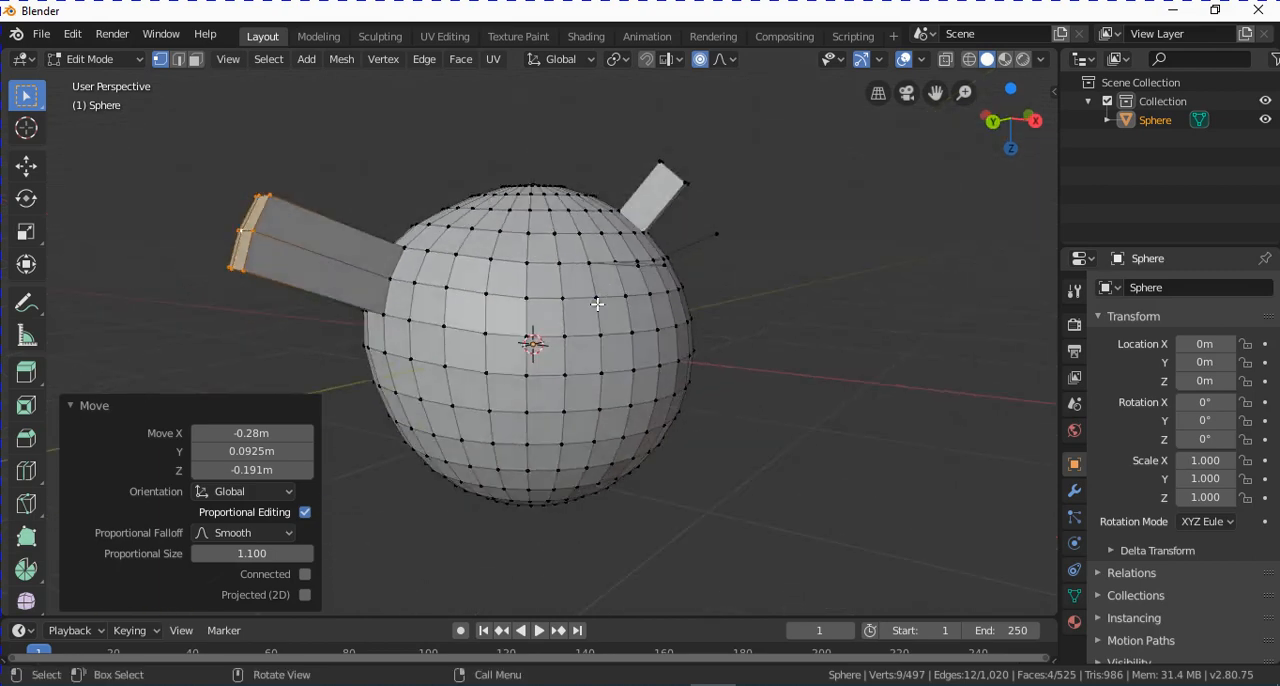
middle_click_drag(543, 425, 563, 400)
left_click(553, 383, "alt")
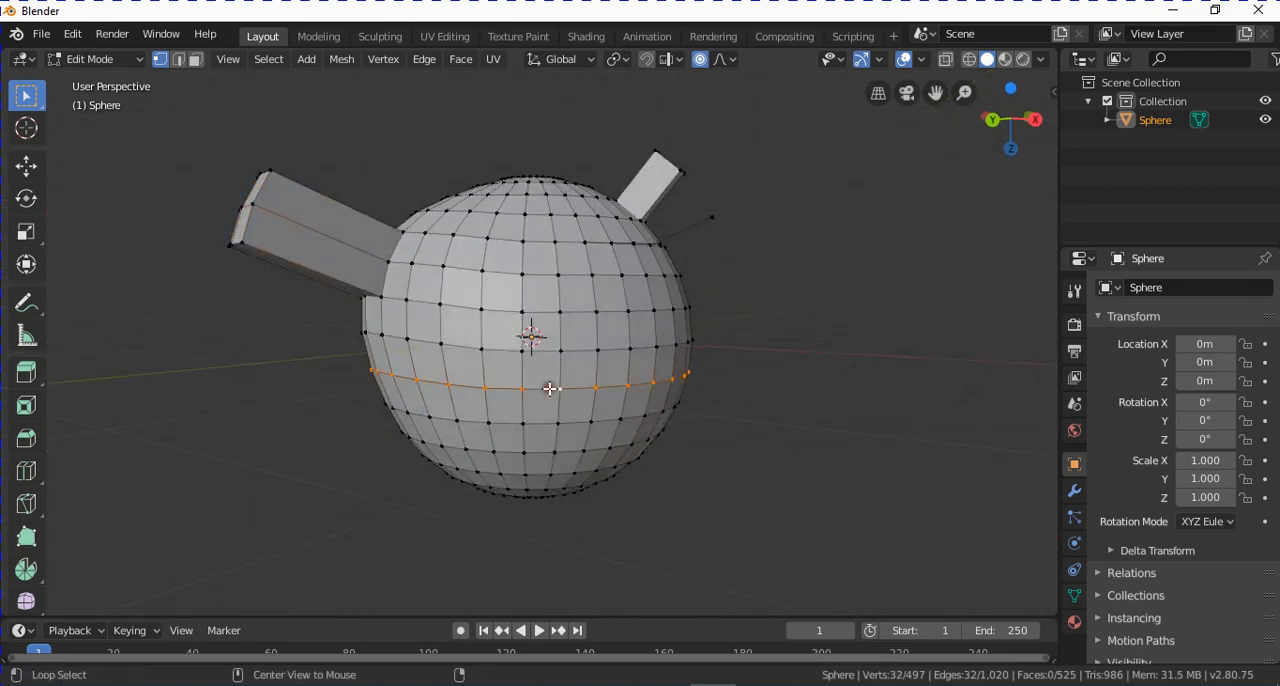
key("x")
left_click(676, 420)
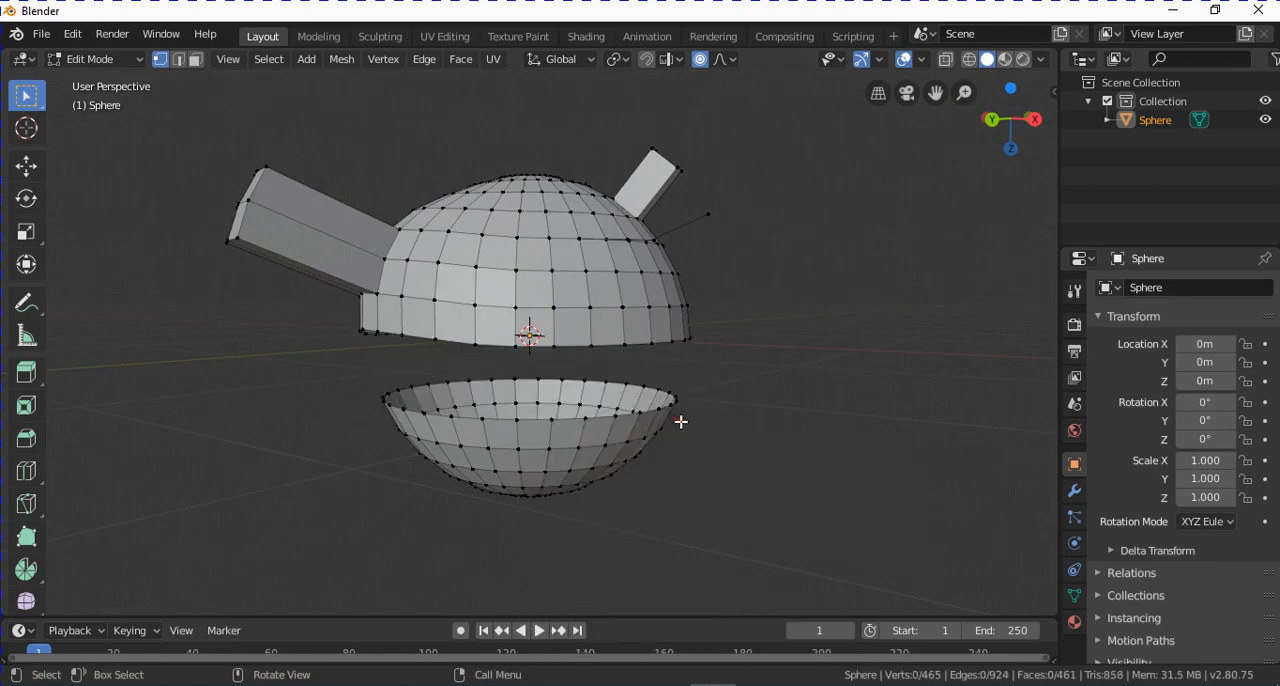
Select all geometry linked to the upper part, select all geometry linked to the lower bowl instead, and clear the selection.
mouse_move(680, 420)
middle_mouse_down()
mouse_move(702, 429)
mouse_move(714, 411)
mouse_move(703, 417)
mouse_move(697, 391)
mouse_move(692, 400)
middle_mouse_up()
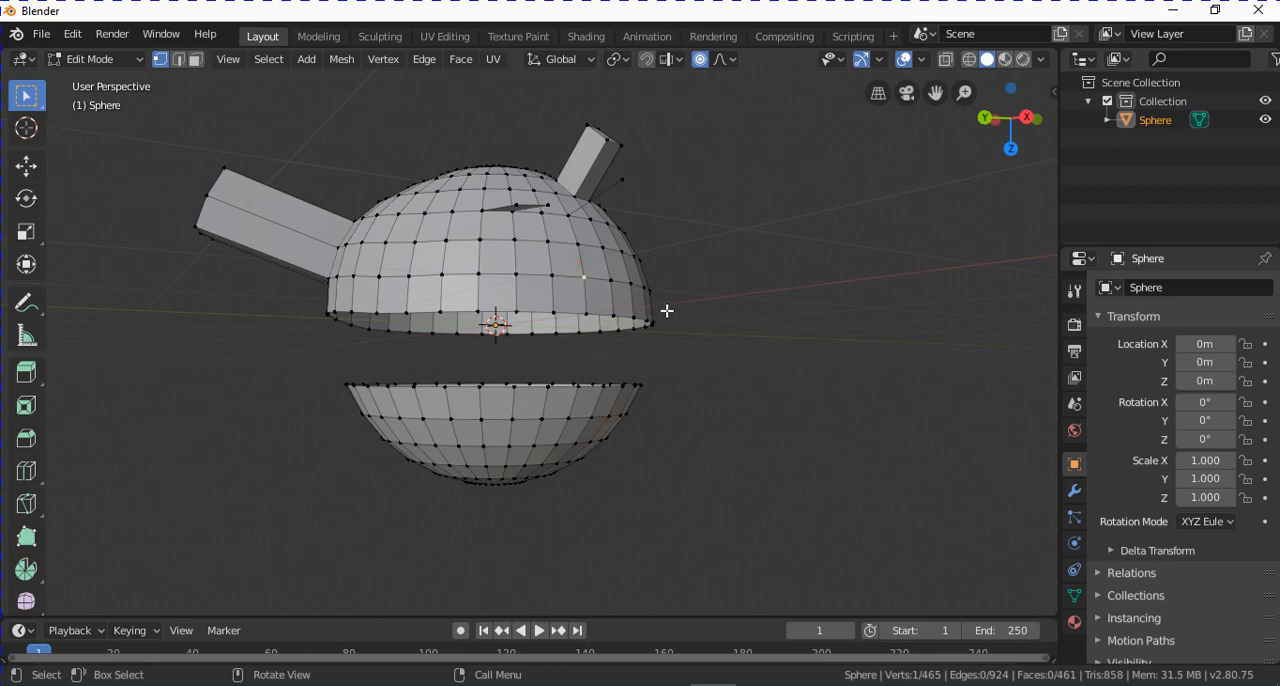
key("ctrl+l")
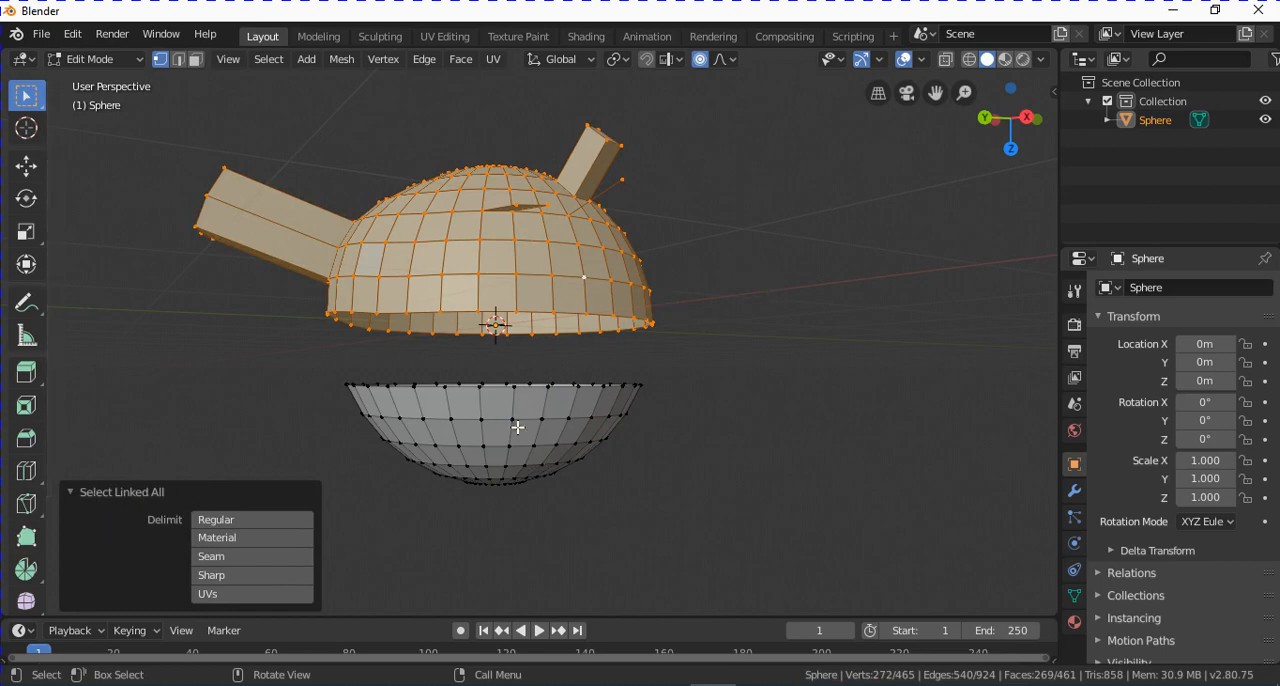
left_click(568, 418)
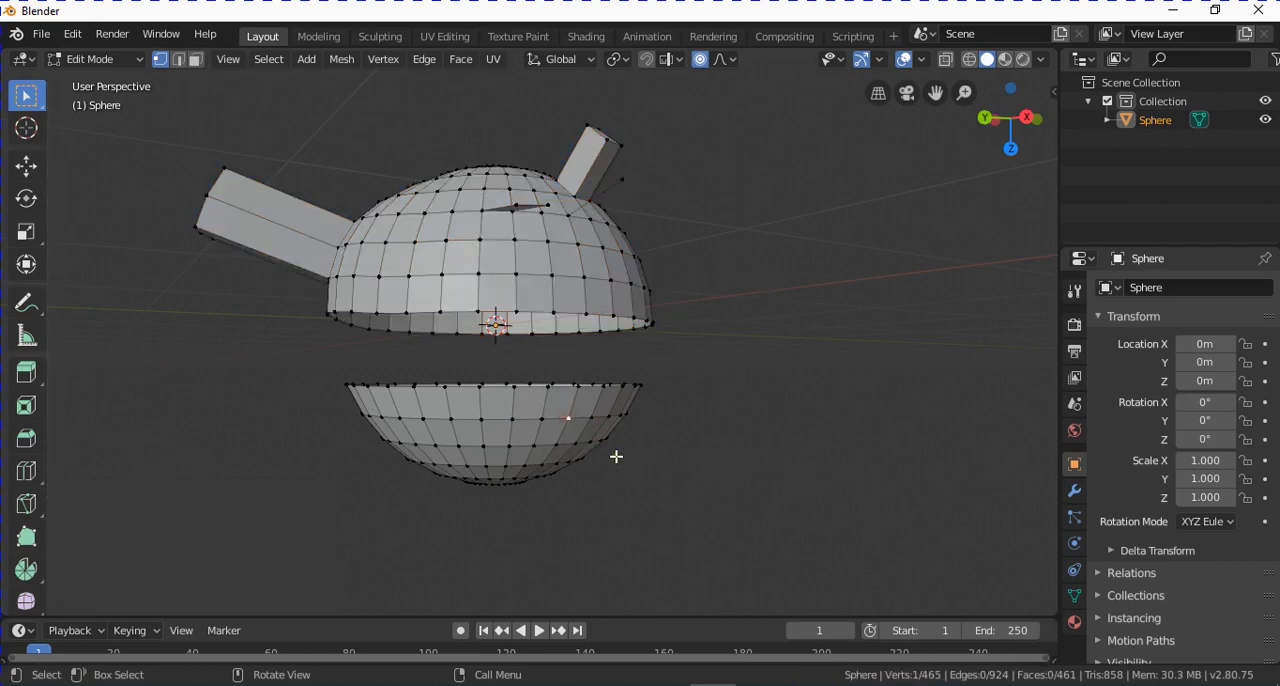
key("ctrl+l")
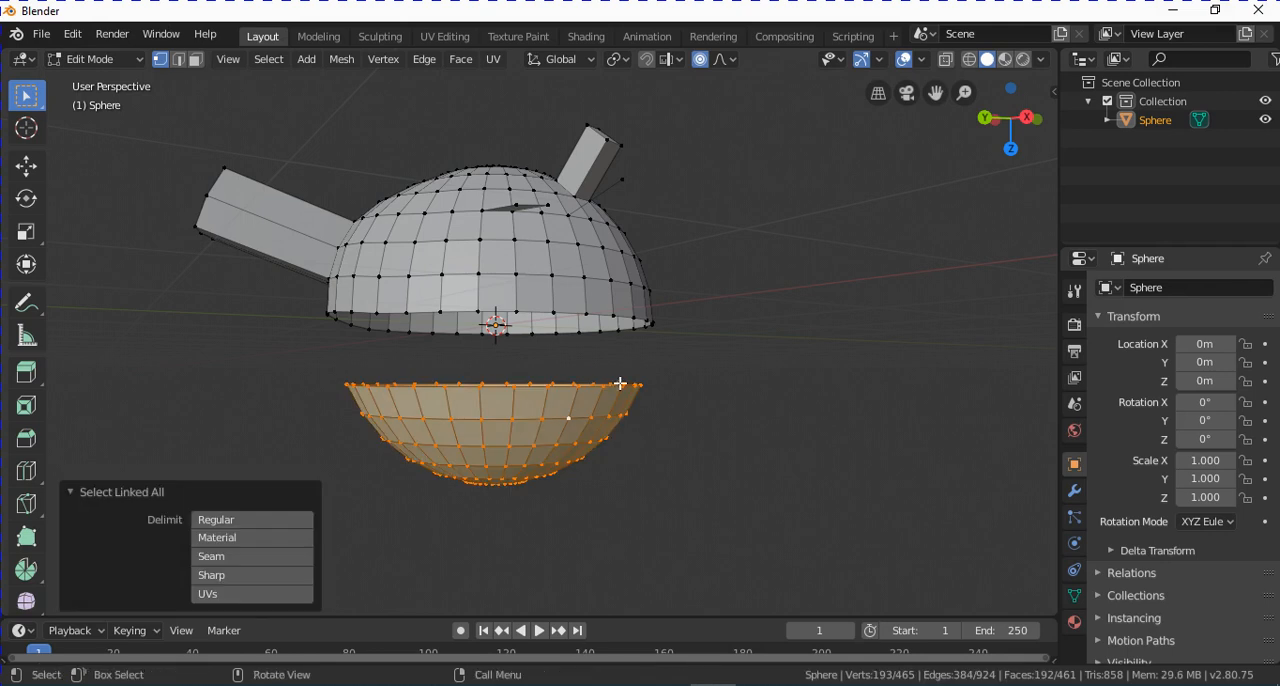
left_click(700, 430)
Turn on Connected Only for proportional editing, keeping the Smooth falloff.
middle_click_drag(656, 355, 665, 387)
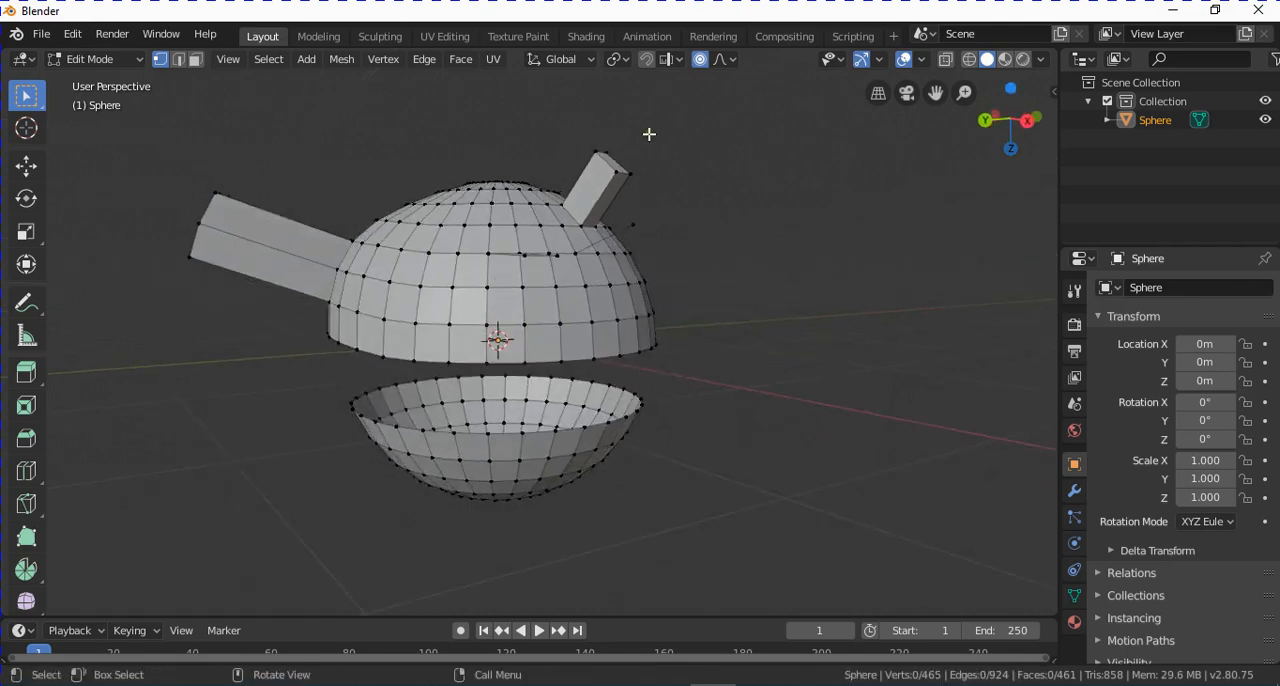
left_click(734, 61)
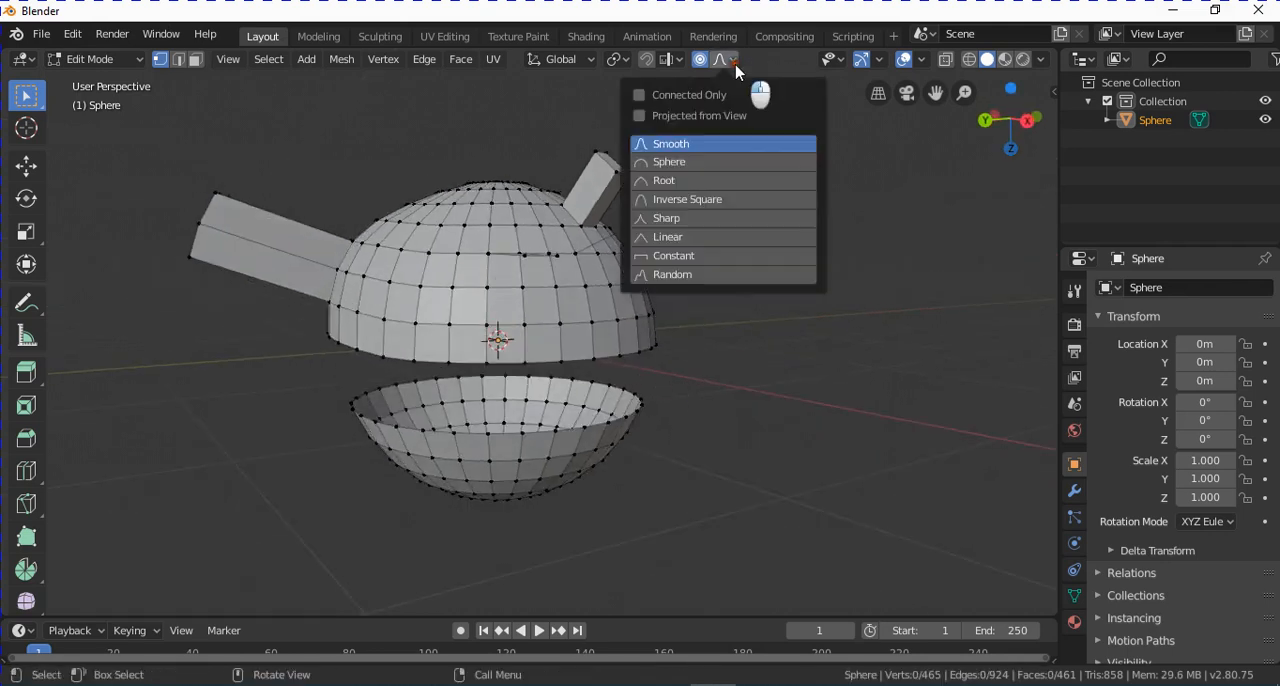
left_click(639, 96)
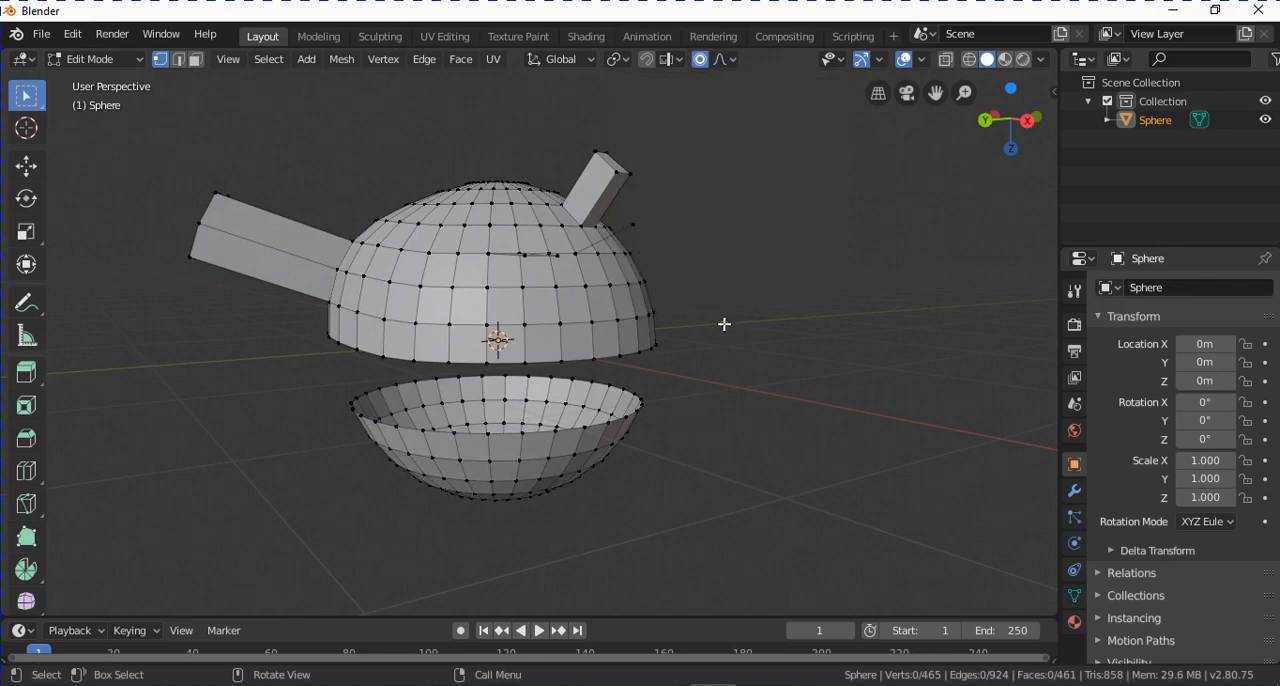
Move a vertex on the upper part's lower rim about X 0.631 m, Y -0.819 m, Z -0.532 m with a proportional size of 1.77.
left_click(620, 357)
middle_click_drag(695, 390, 703, 373)
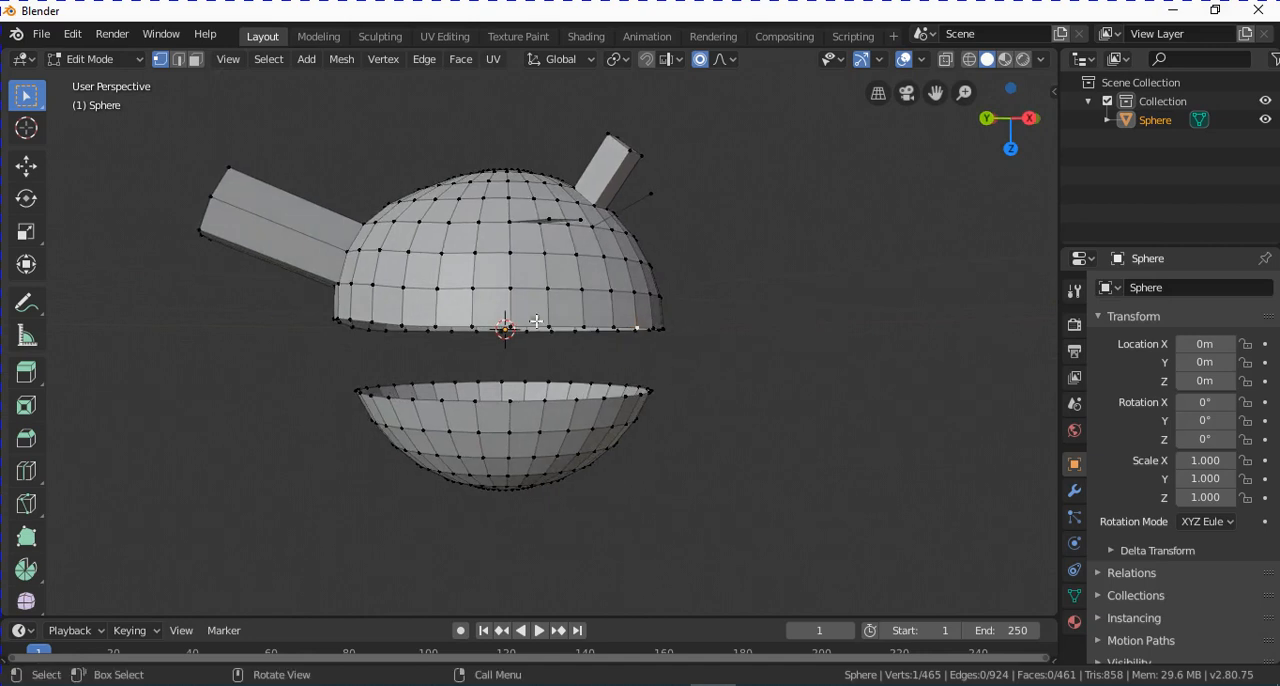
key("g")
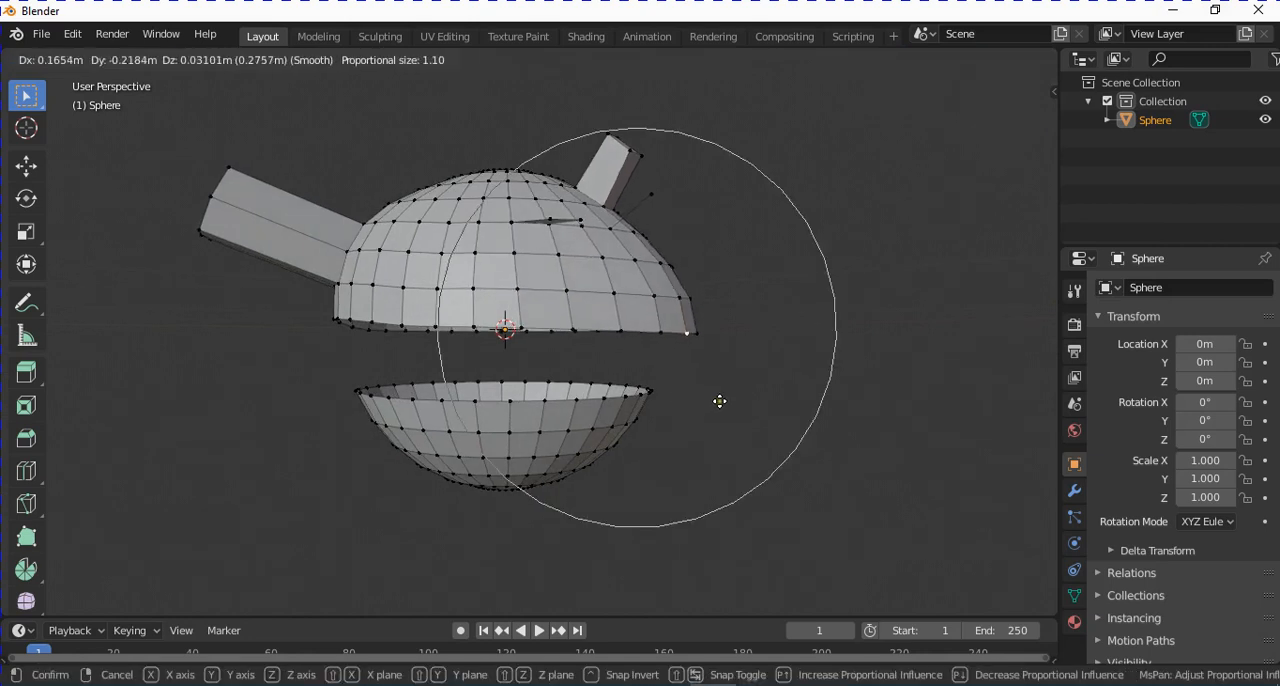
scroll(716, 394, "down", 1)
scroll(775, 370, "down", 3)
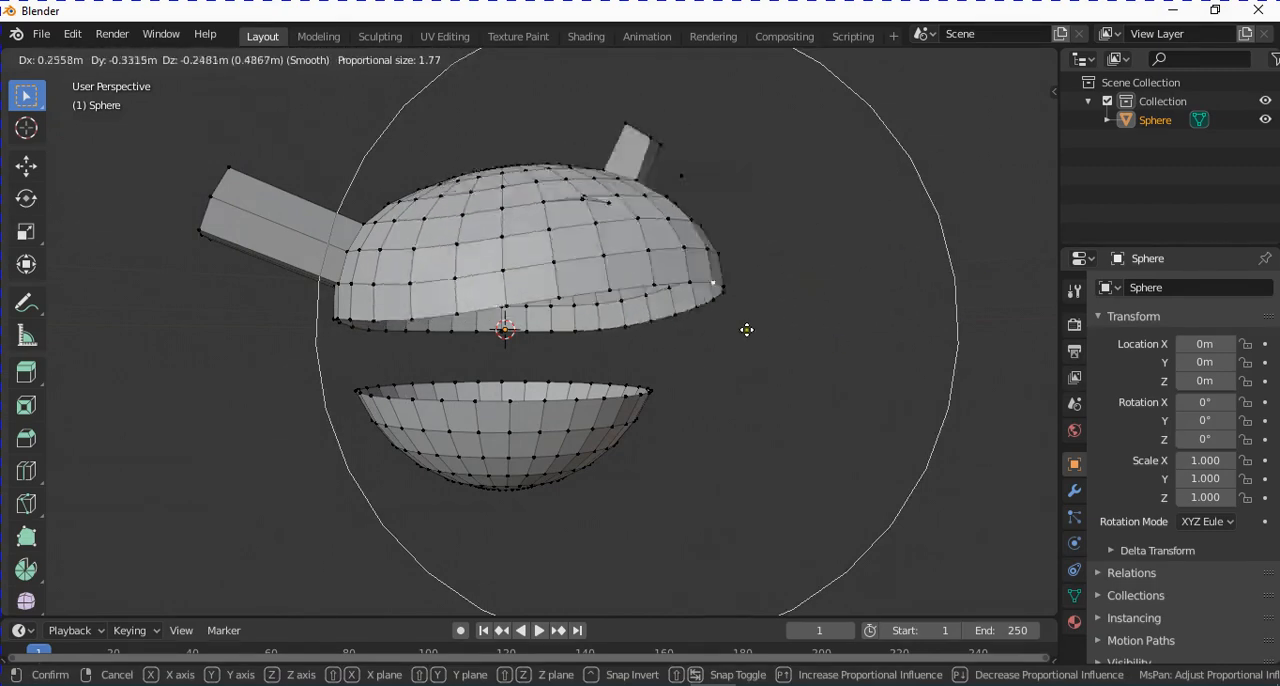
left_click(857, 298)
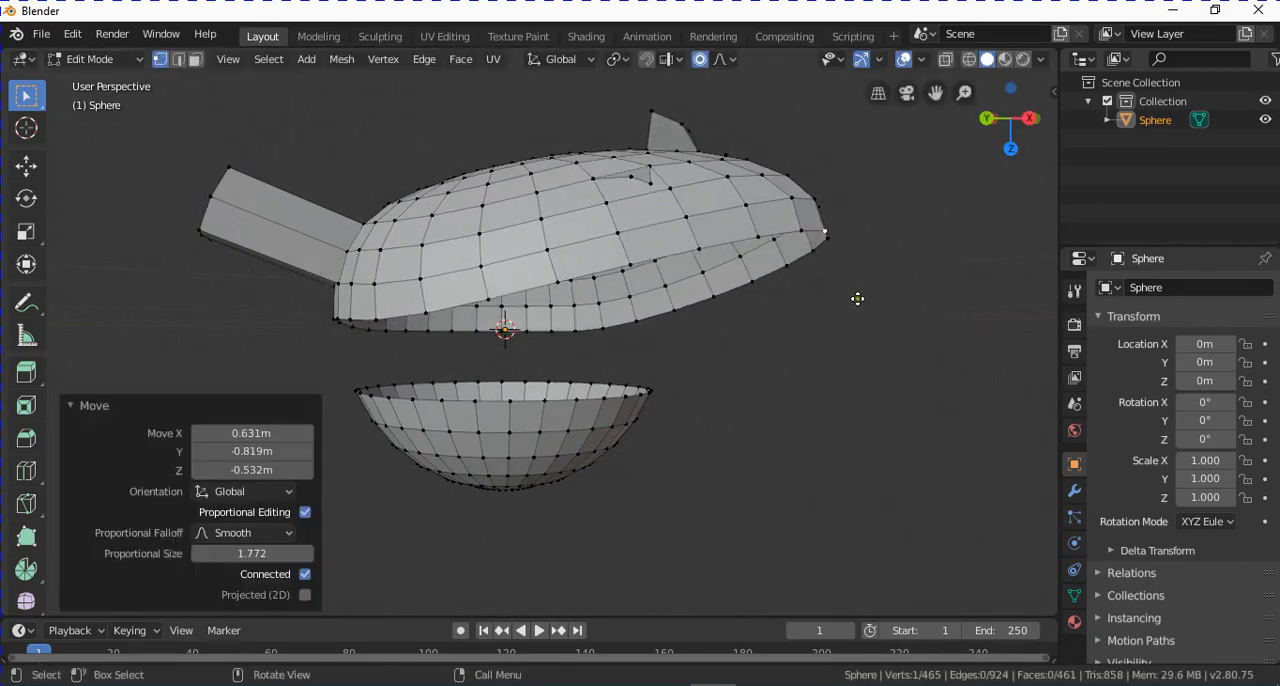
Select all geometry linked to a rim vertex of the lower bowl.
left_click(568, 402)
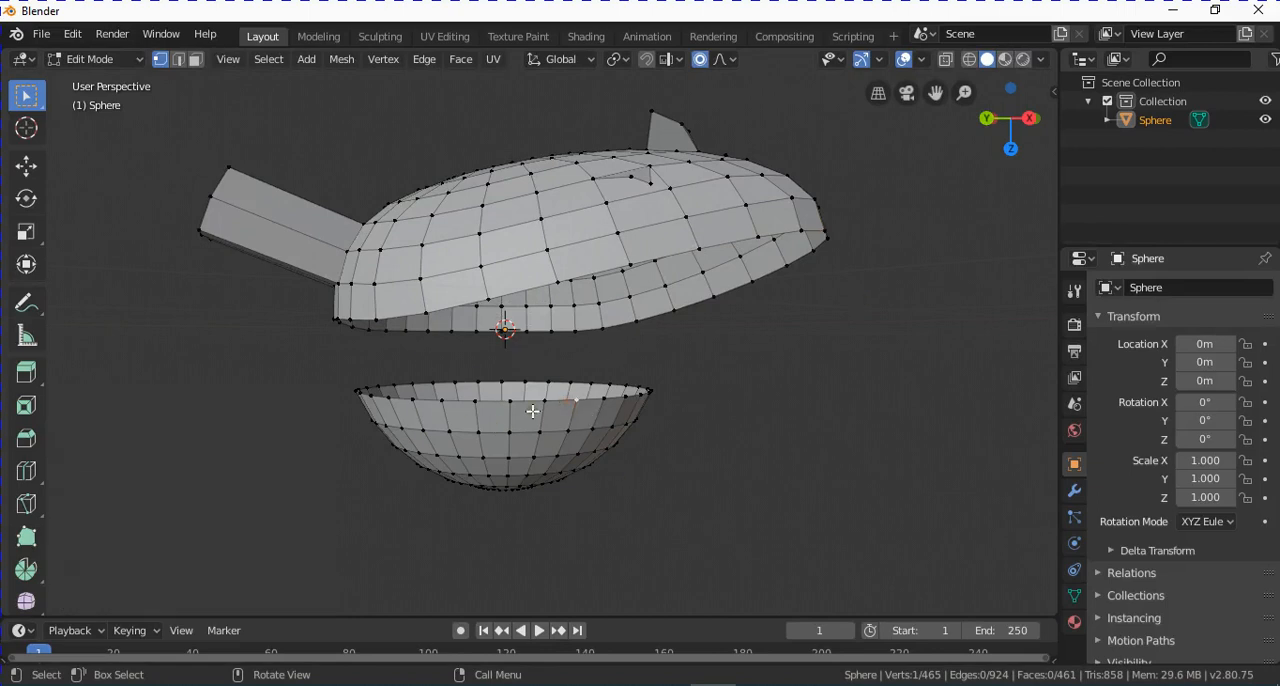
key("ctrl+l")
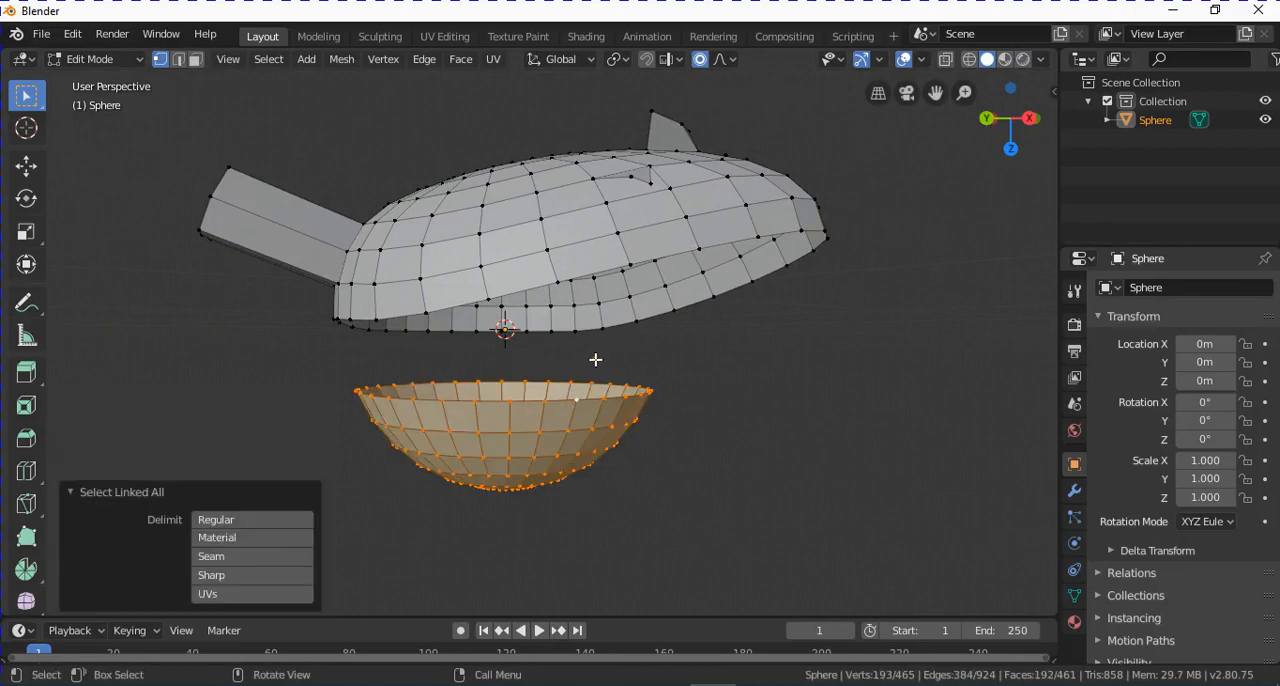
middle_click_drag(595, 359, 571, 375)
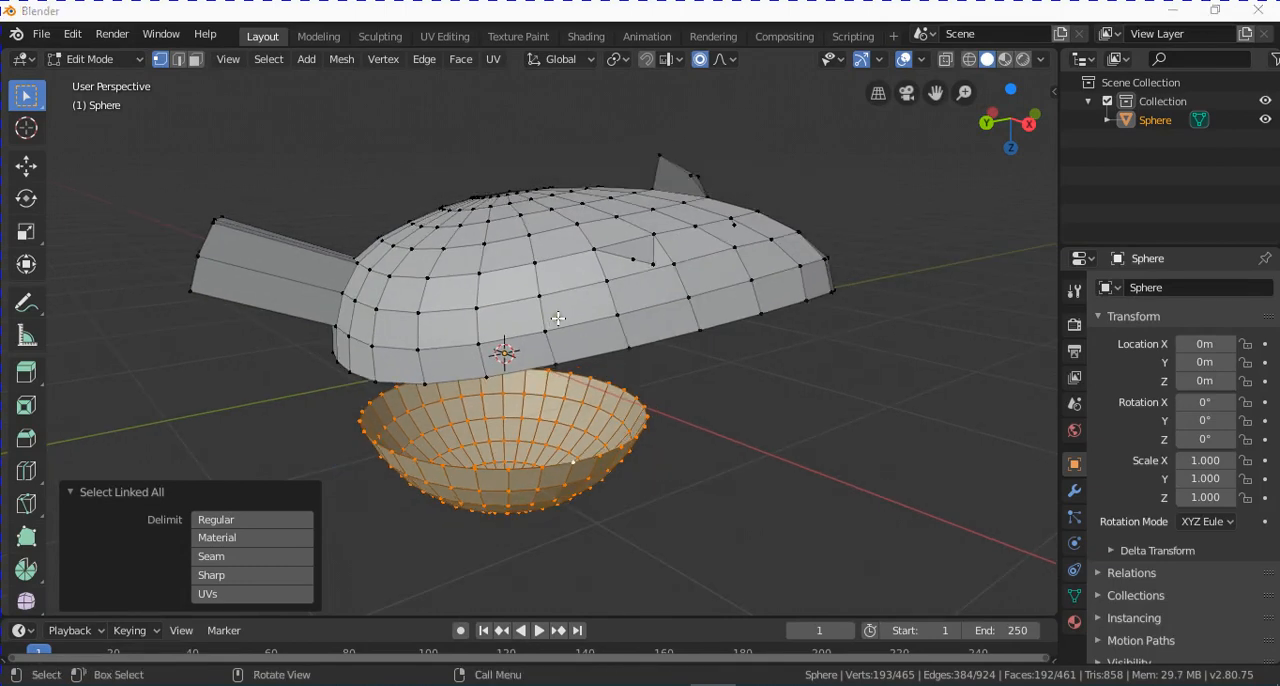
middle_click_drag(680, 340, 611, 325)
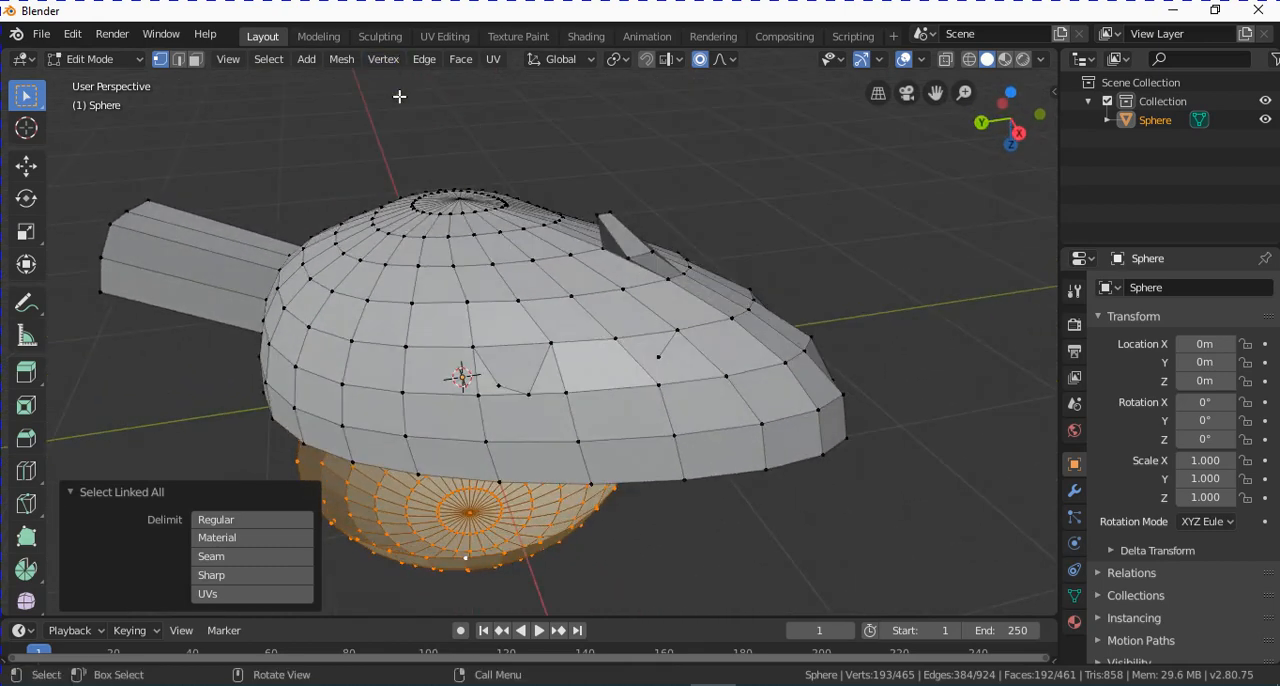
Select an end vertex of the short extrusion on the upper part, grow the selection twice and shrink it once.
left_click(640, 229)
mouse_move(640, 229)
middle_mouse_down()
mouse_move(666, 226)
mouse_move(651, 226)
middle_mouse_up()
key("ctrl+KP_Add")
key("ctrl+KP_Add")
middle_click_drag(818, 296, 714, 383)
key("ctrl+KP_Subtract")
middle_click_drag(857, 274, 600, 323)
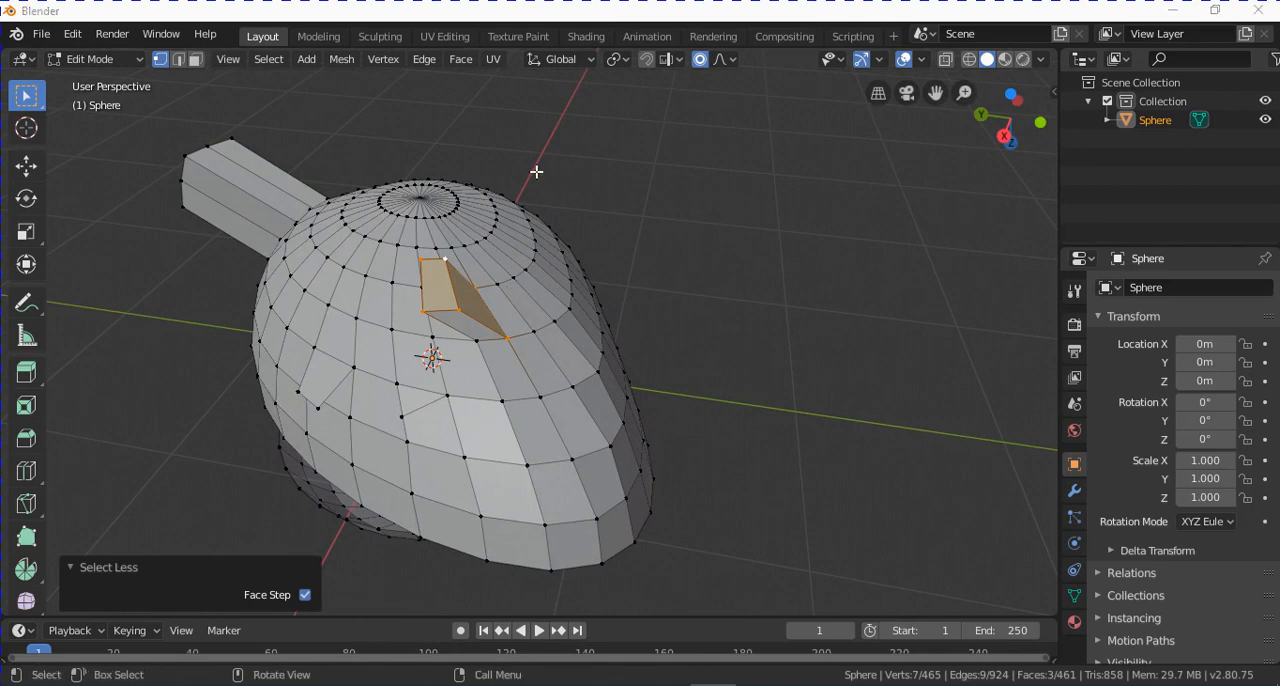
Look through the vertex merge options, merge the selected vertices At First, and undo the merge.
left_click(383, 59)
mouse_move(487, 358)
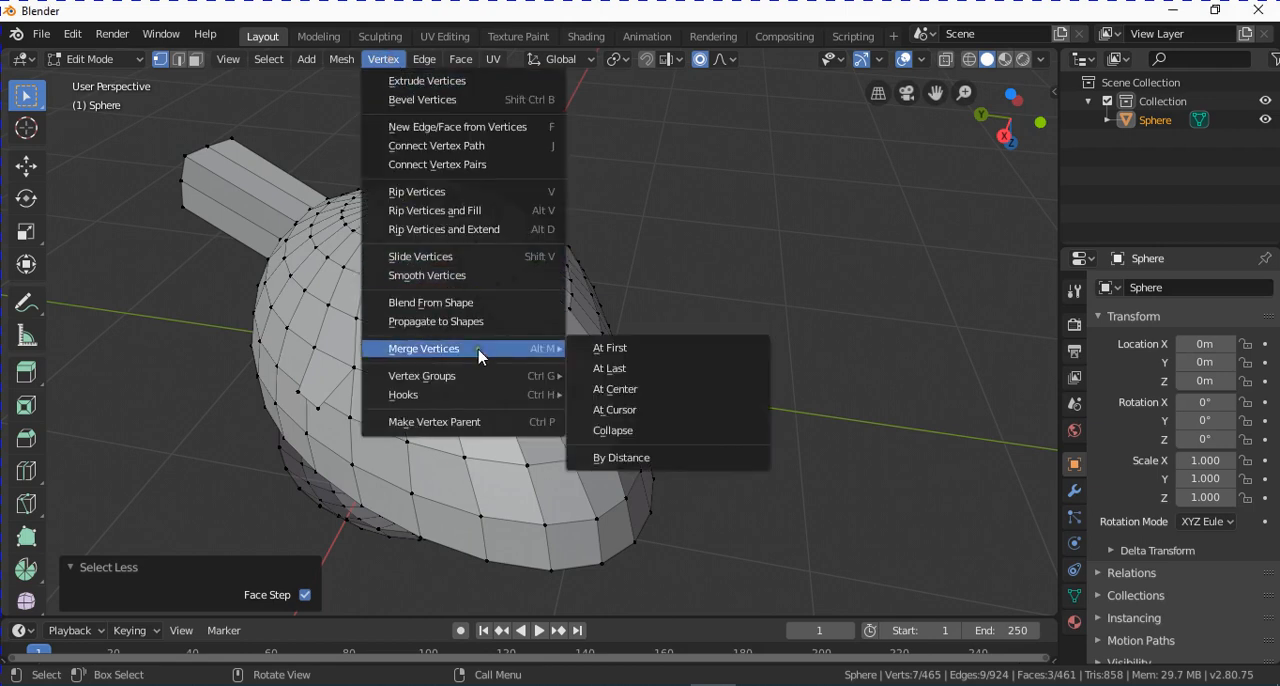
left_click(643, 323)
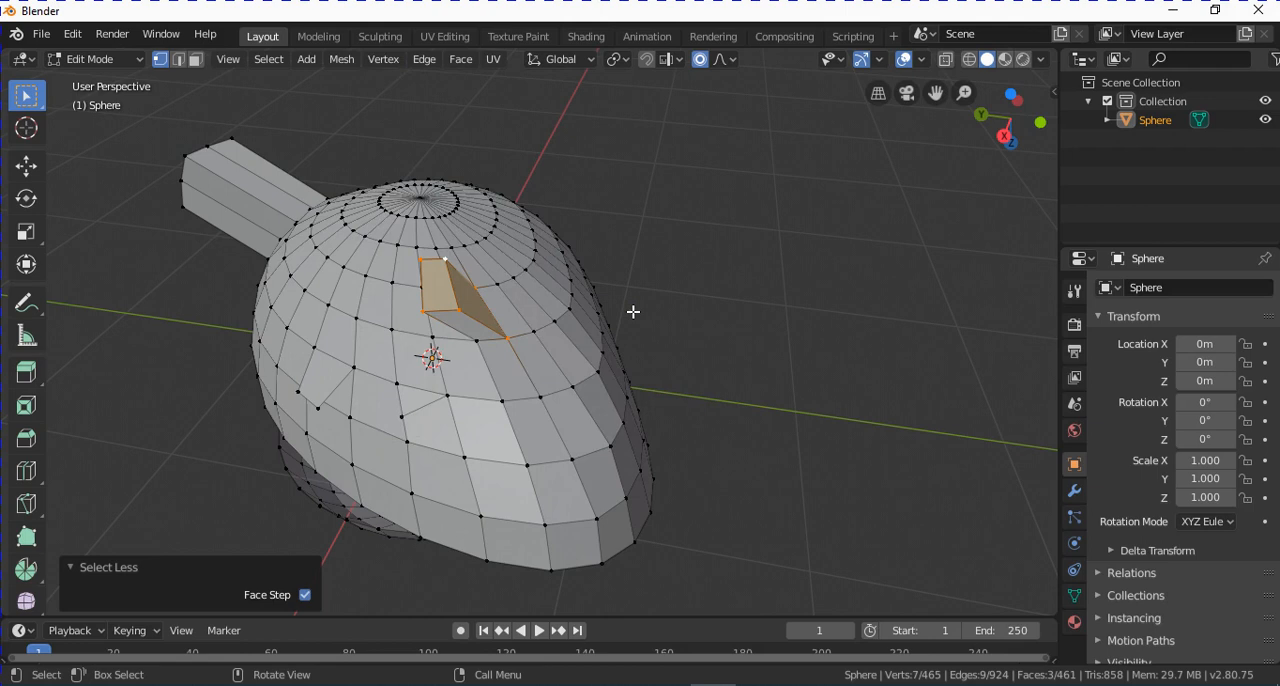
key("alt+m")
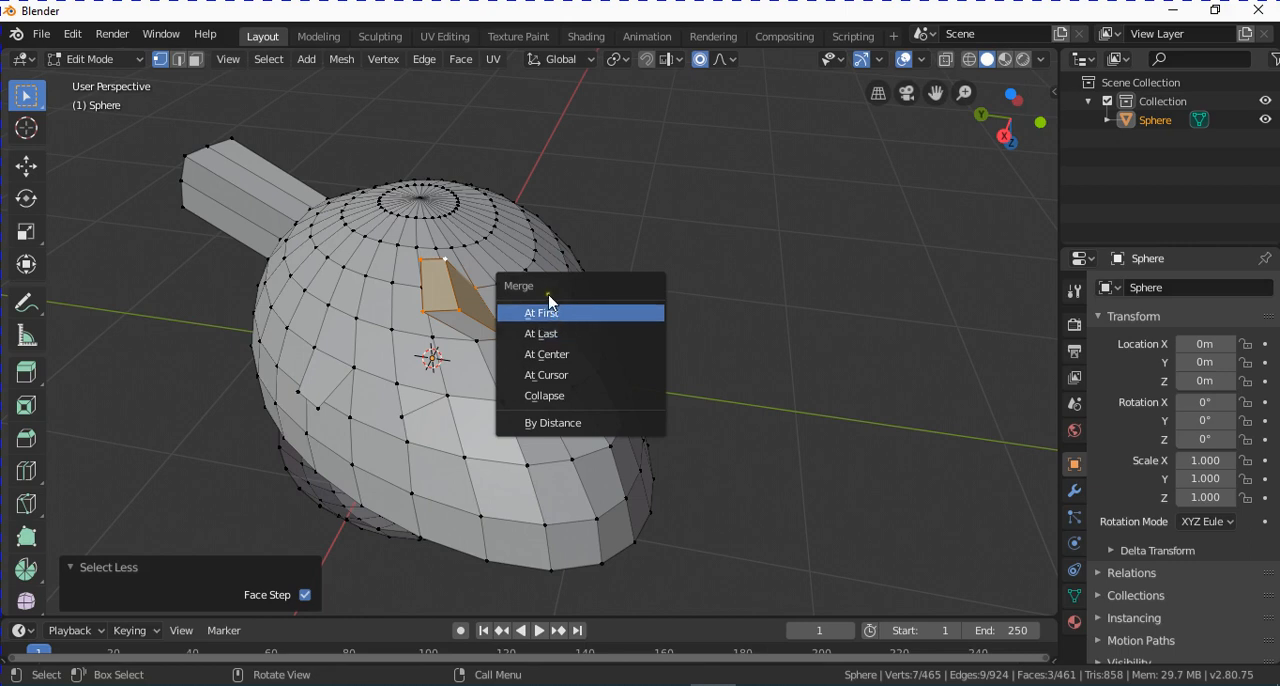
left_click(581, 313)
middle_click_drag(611, 402, 609, 403)
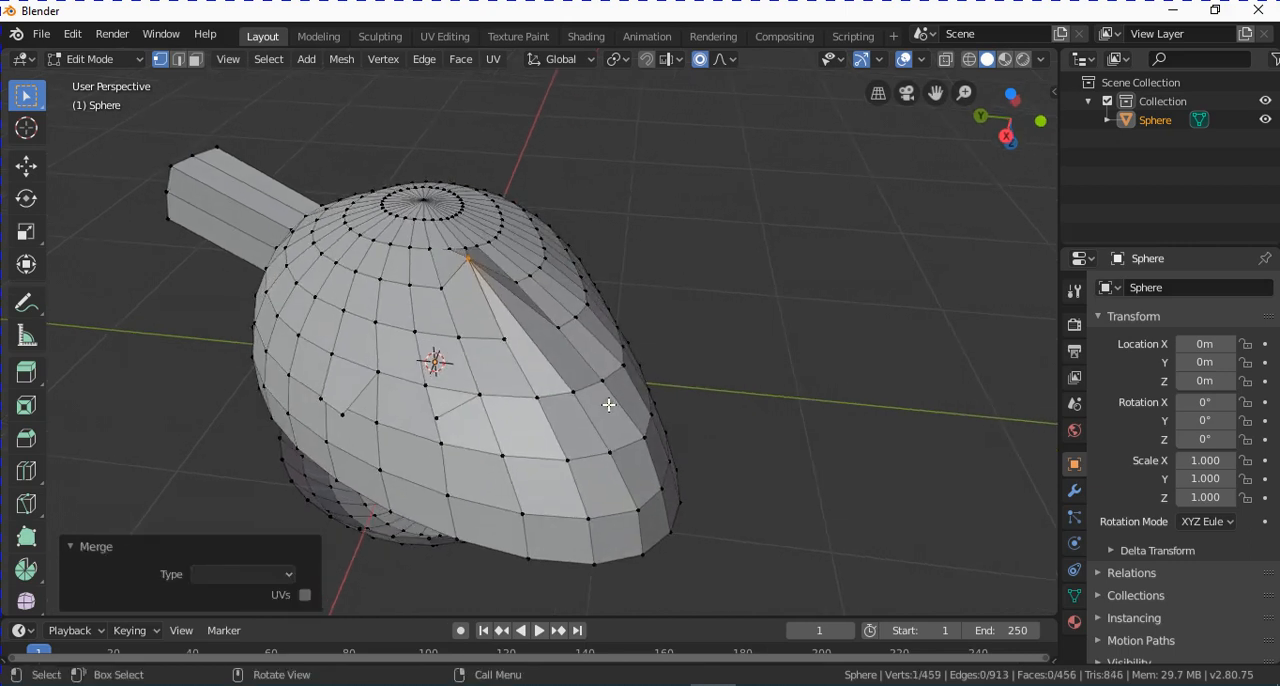
key("ctrl+z")
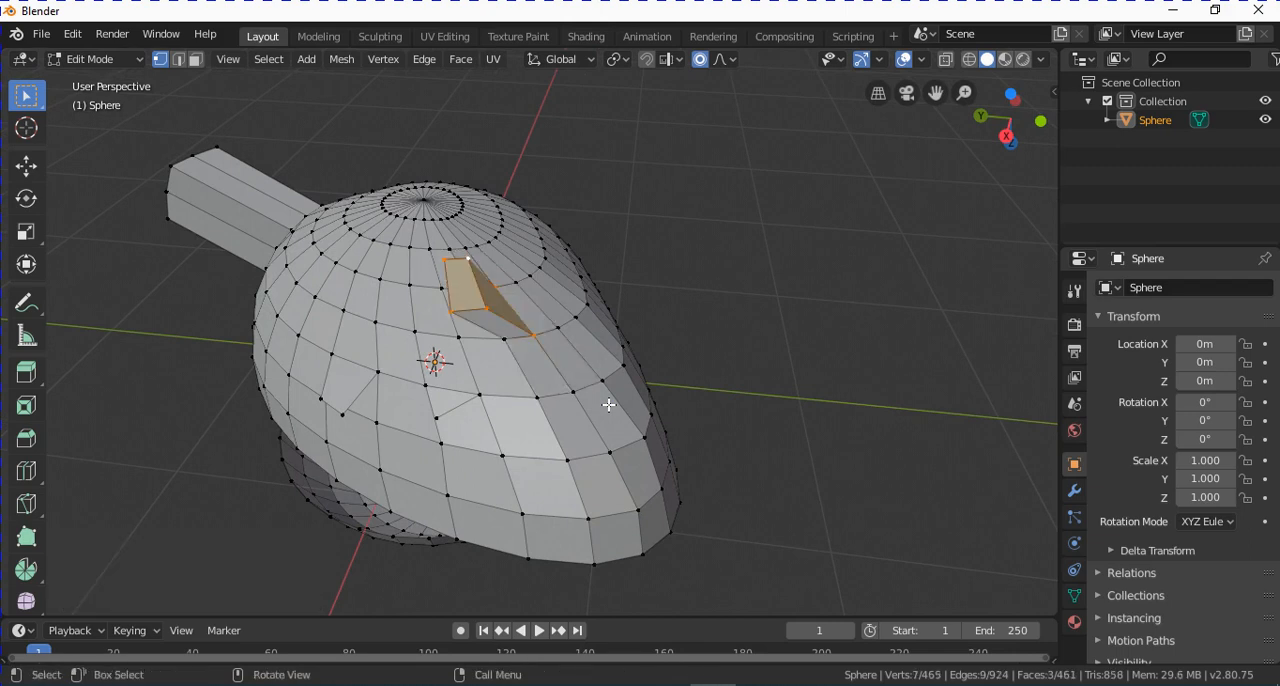
Merge the short extrusion's selected vertices At Last and undo the merge.
key("alt+m")
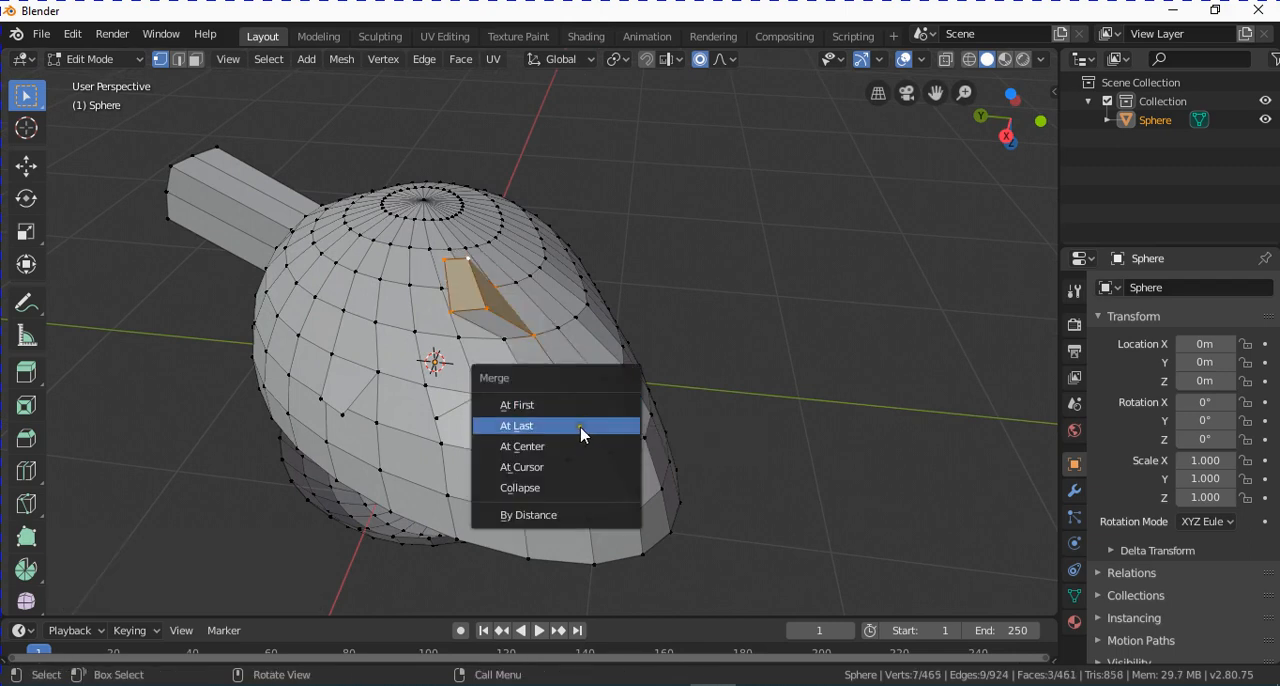
left_click(582, 426)
middle_click_drag(580, 425, 615, 290)
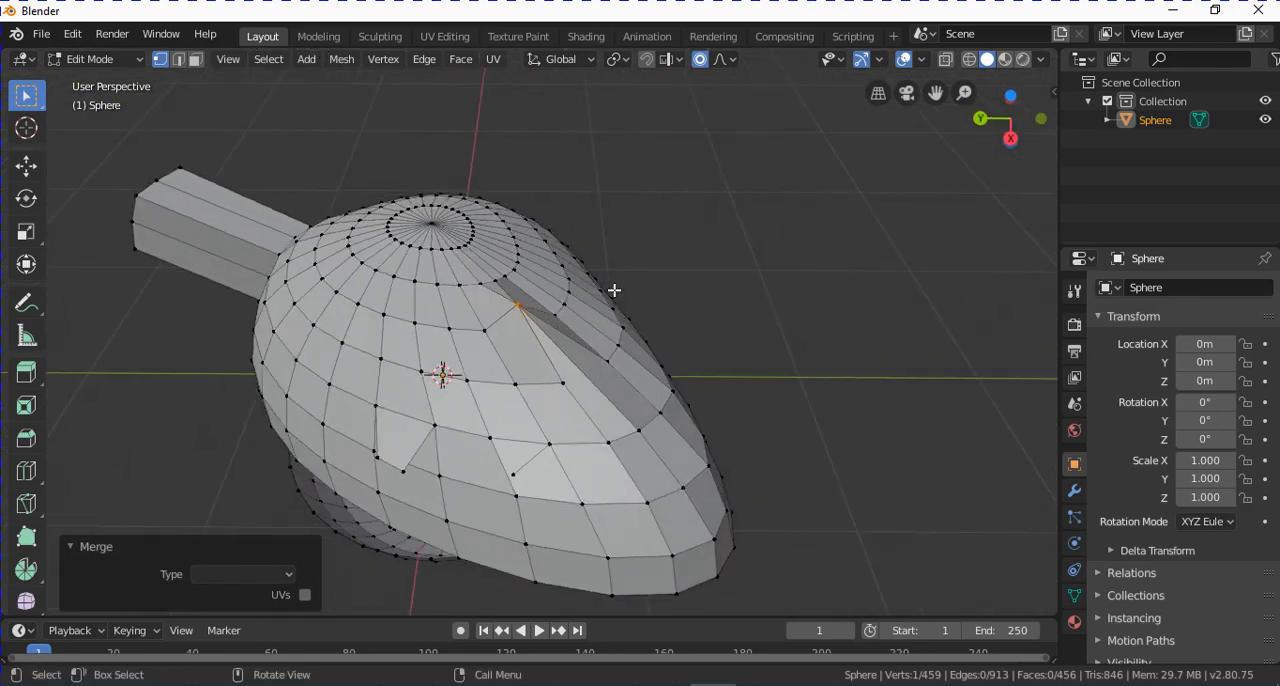
key("ctrl+z")
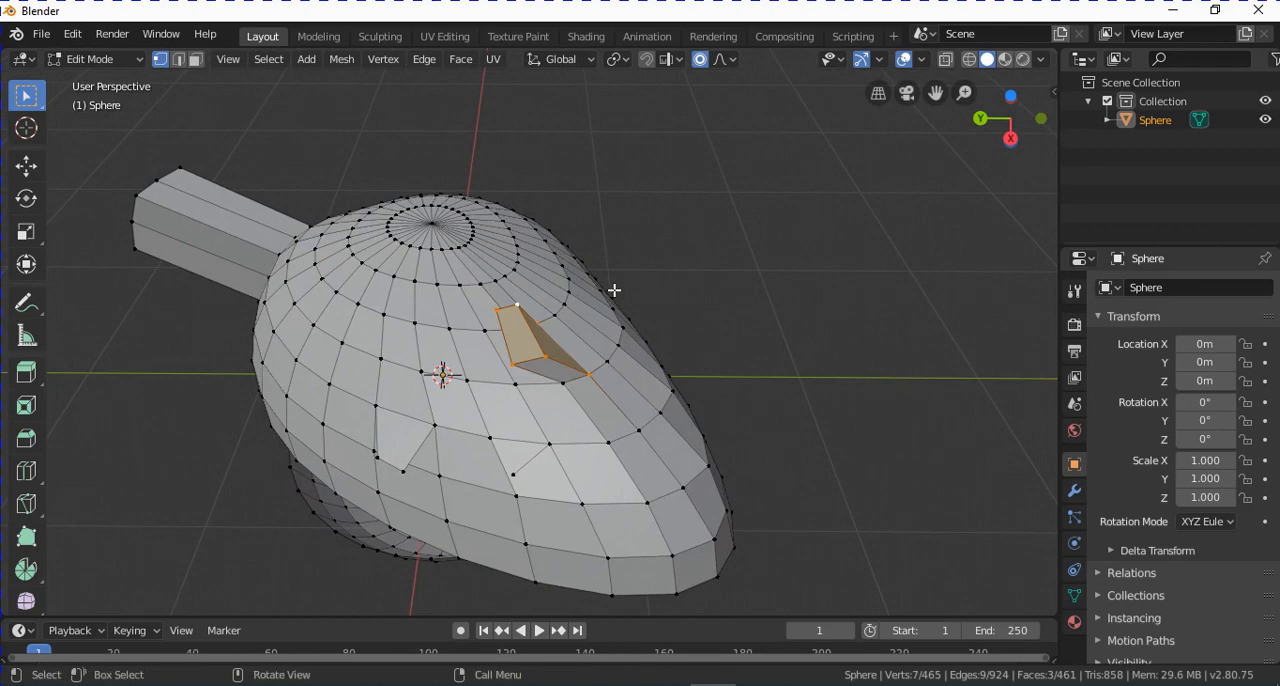
Merge the short extrusion's selected vertices At Center and undo the merge.
key("m")
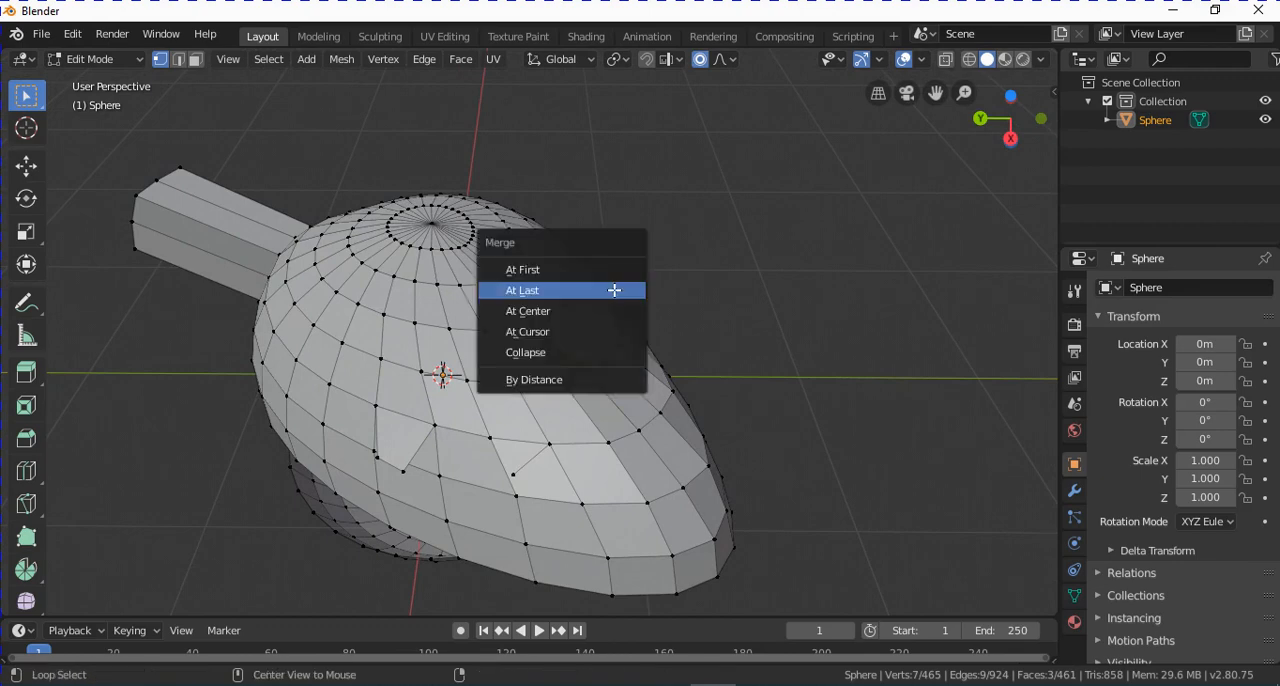
left_click(565, 317)
middle_click_drag(654, 373, 511, 330)
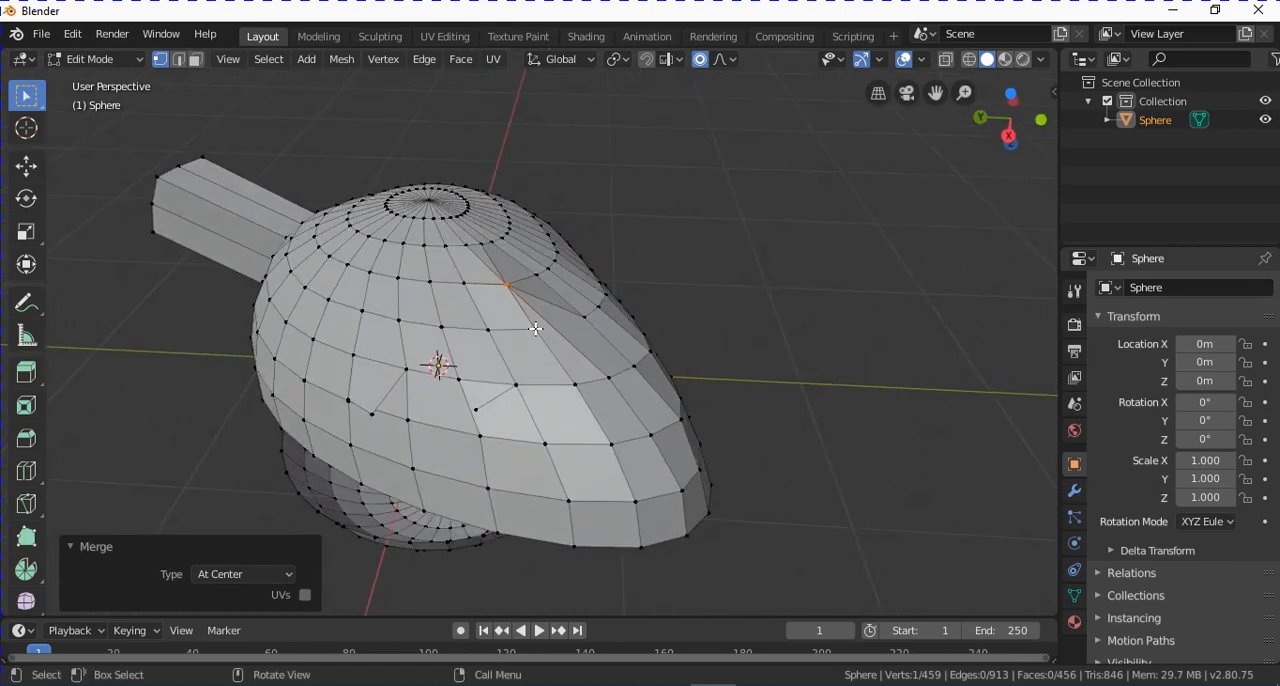
key("ctrl+z")
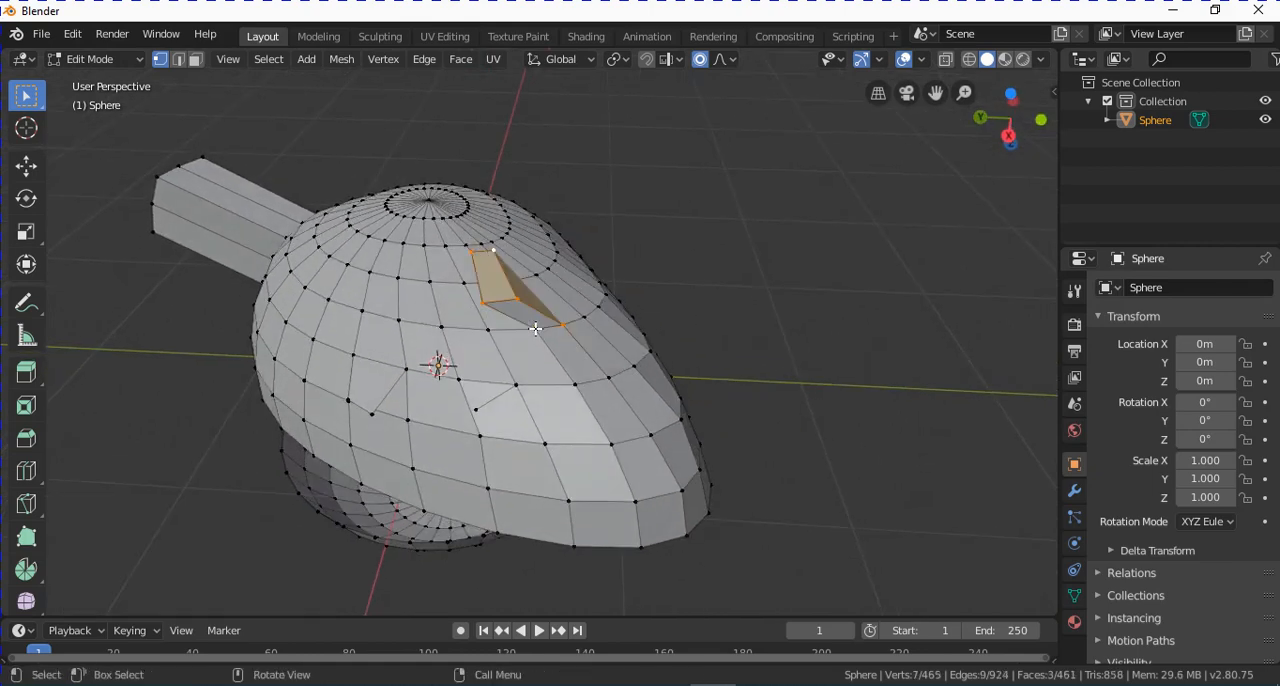
key("x")
key("Escape")
key("ctrl+m")
key("Escape")
middle_click(655, 274)
scroll(643, 267, "up", 1)
scroll(643, 267, "down", 1)
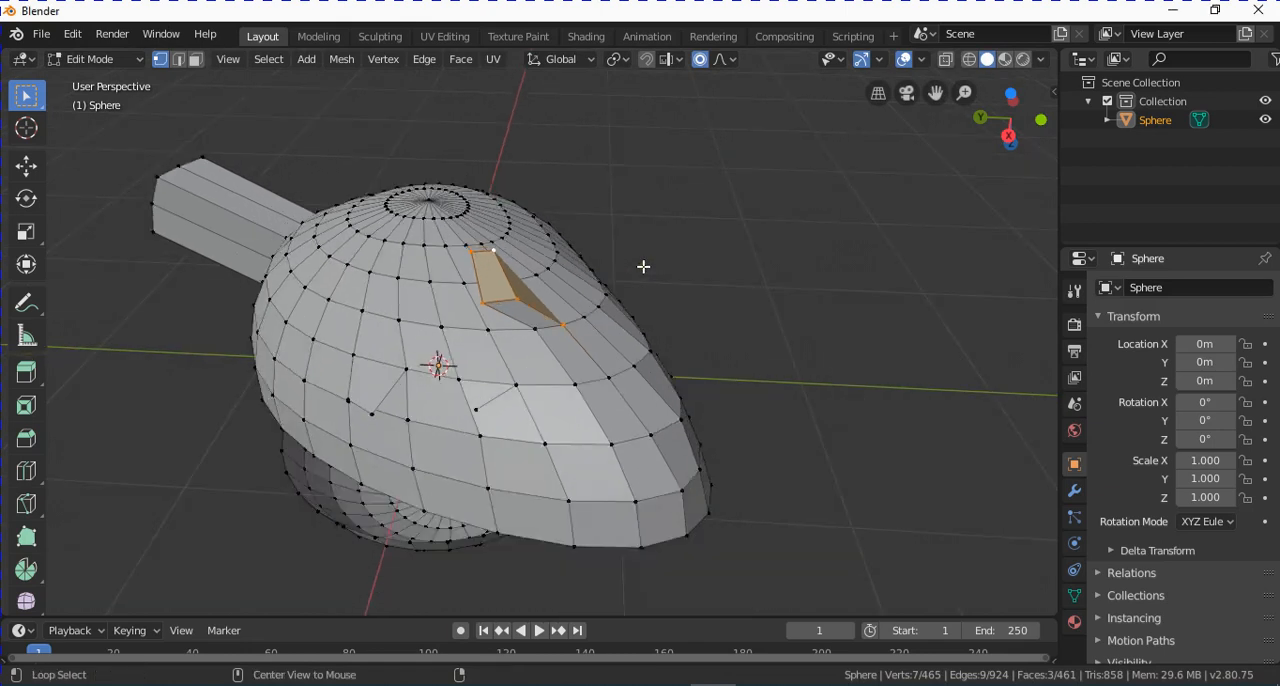
Merge the short extrusion's selected vertices At Cursor, inspect the mesh from below and above, and undo the merge.
key("alt+m")
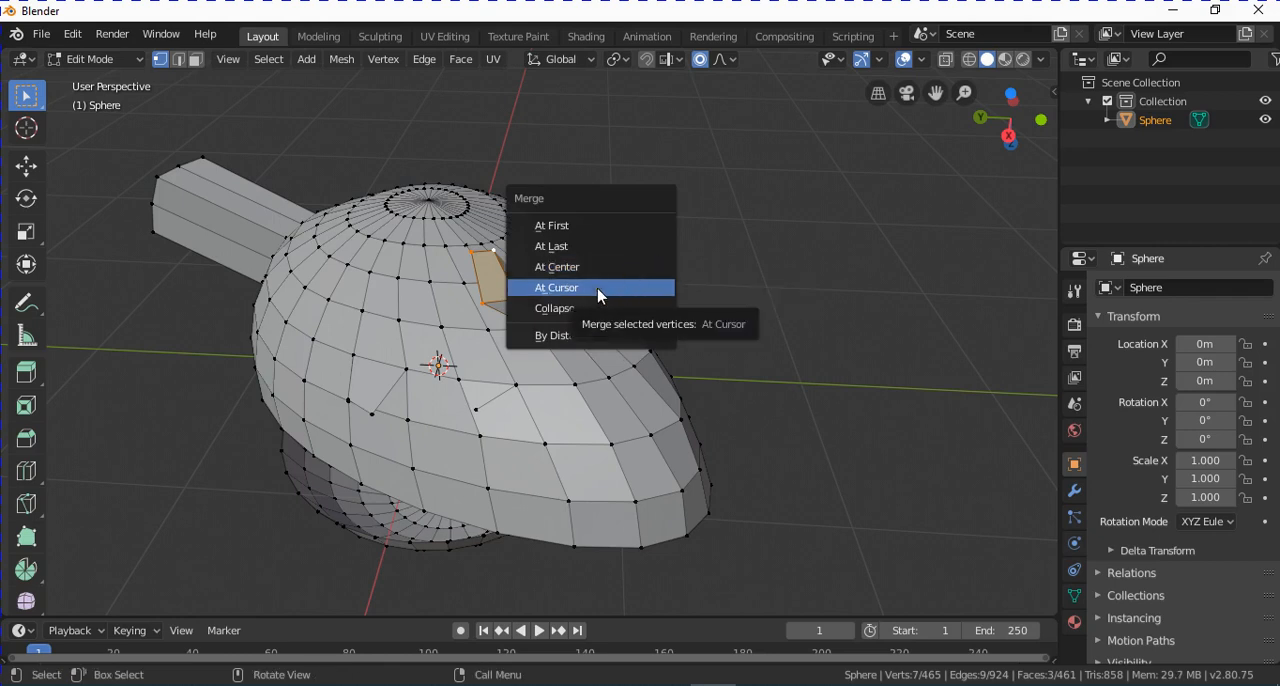
left_click(598, 288)
middle_click_drag(548, 481, 403, 354)
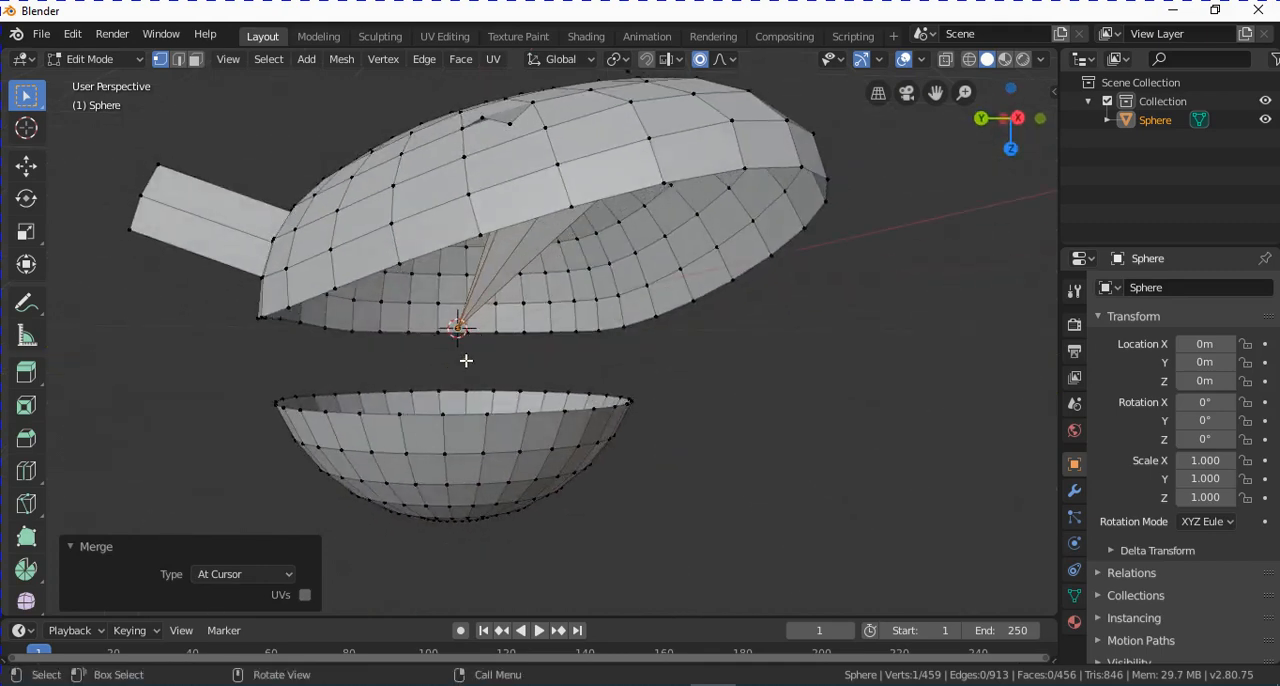
middle_click_drag(632, 291, 553, 411)
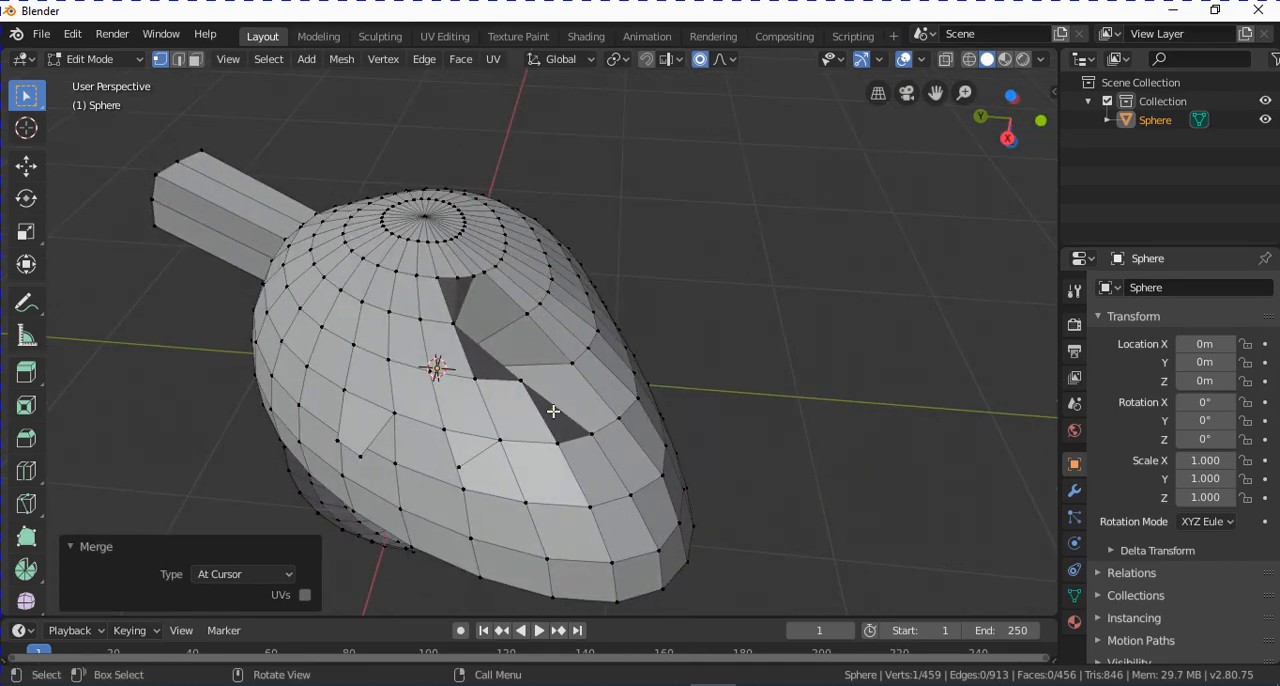
key("ctrl+z")
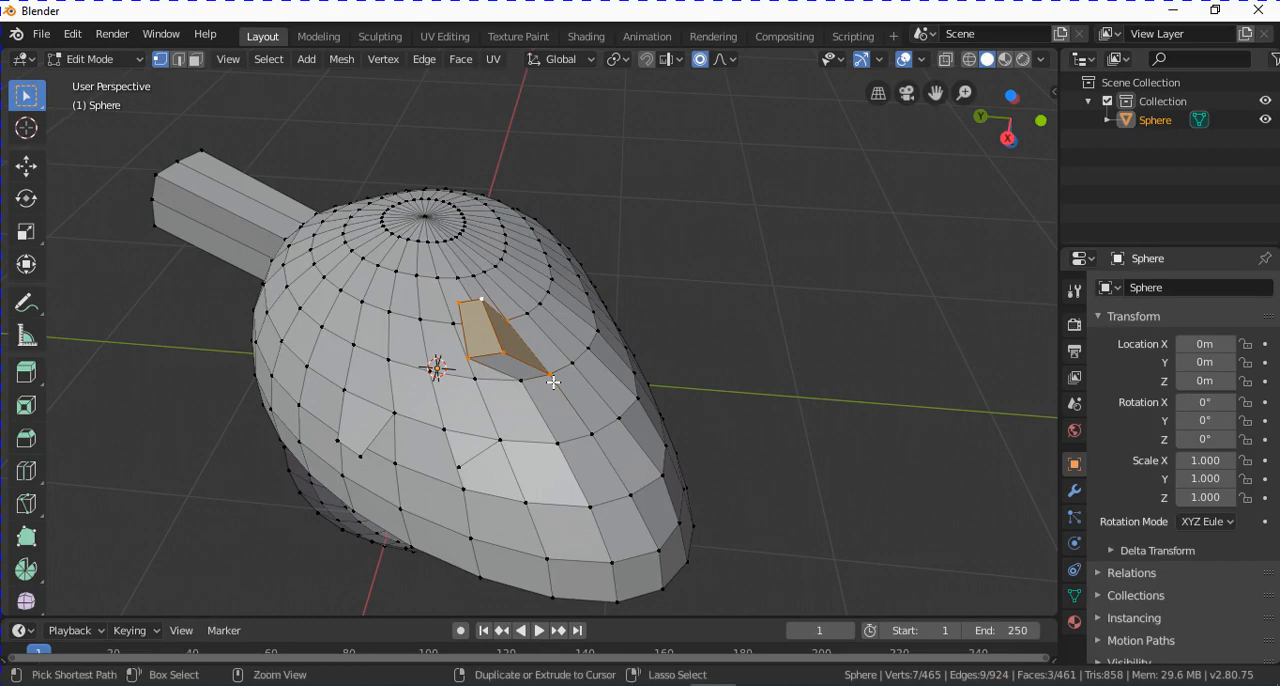
Select the middle vertex at the end of the long extrusion and grow the selection once to cover the end faces.
middle_click_drag(393, 306, 517, 326)
key("ctrl+KP_Add")
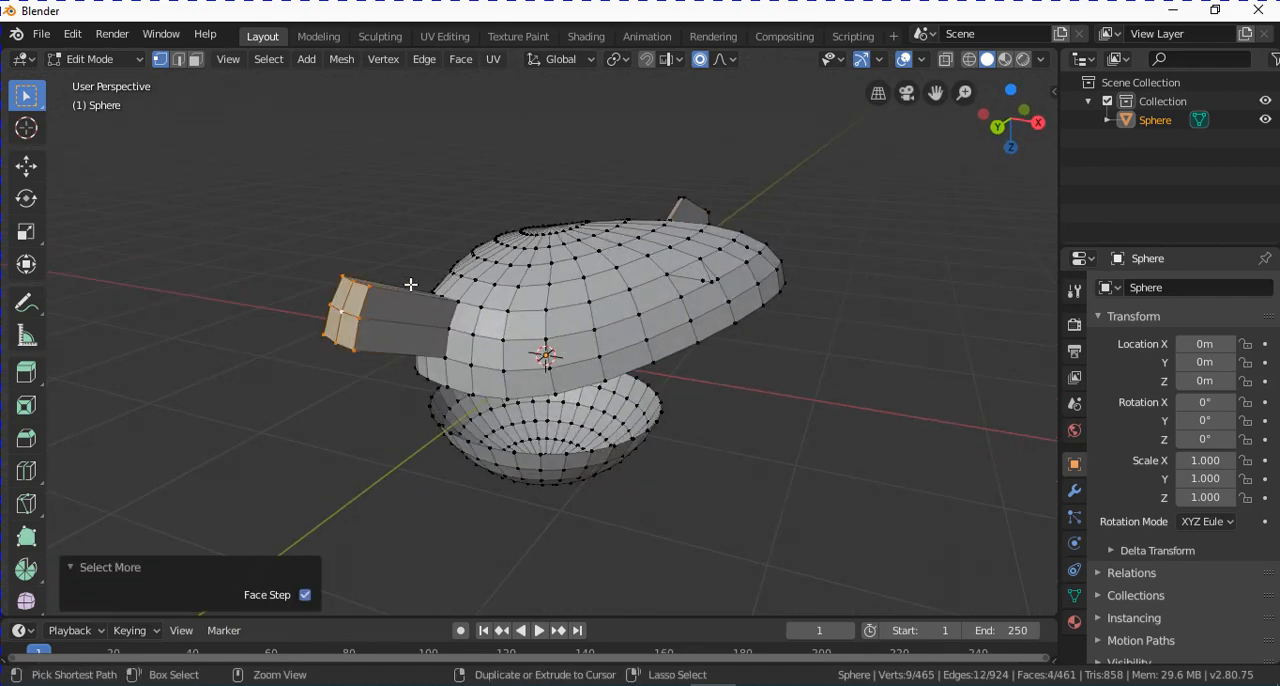
middle_click_drag(414, 285, 397, 140)
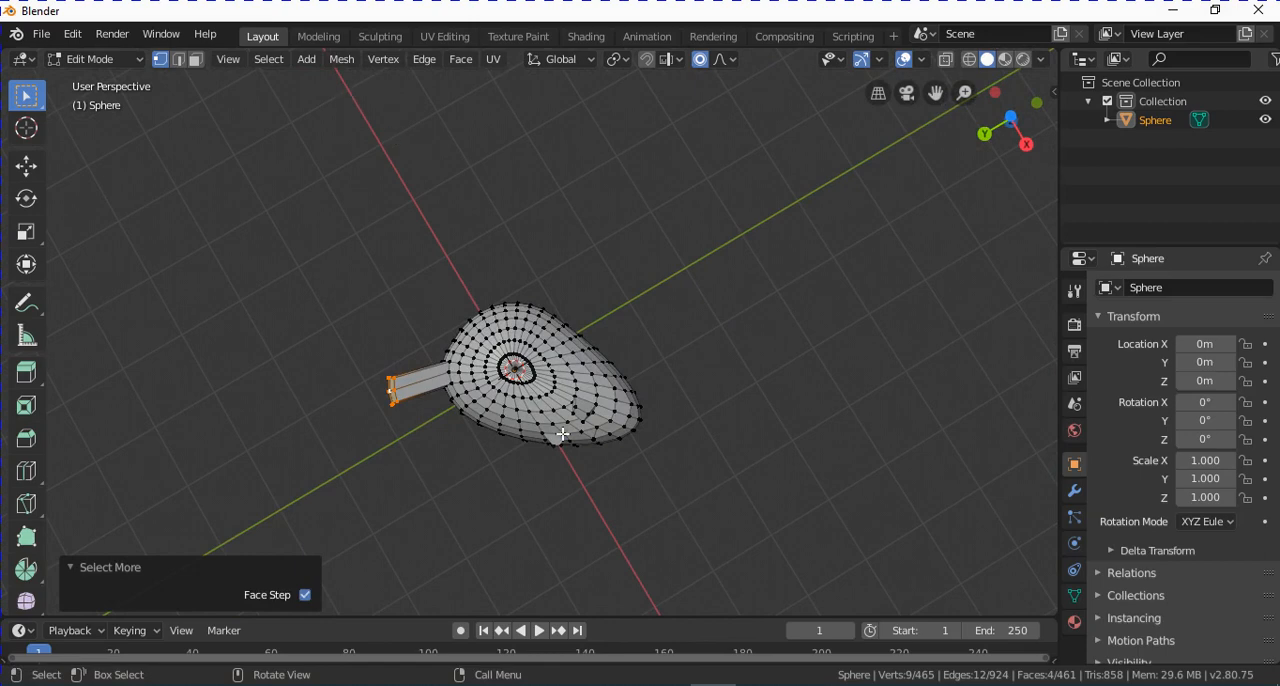
middle_click_drag(563, 435, 526, 444)
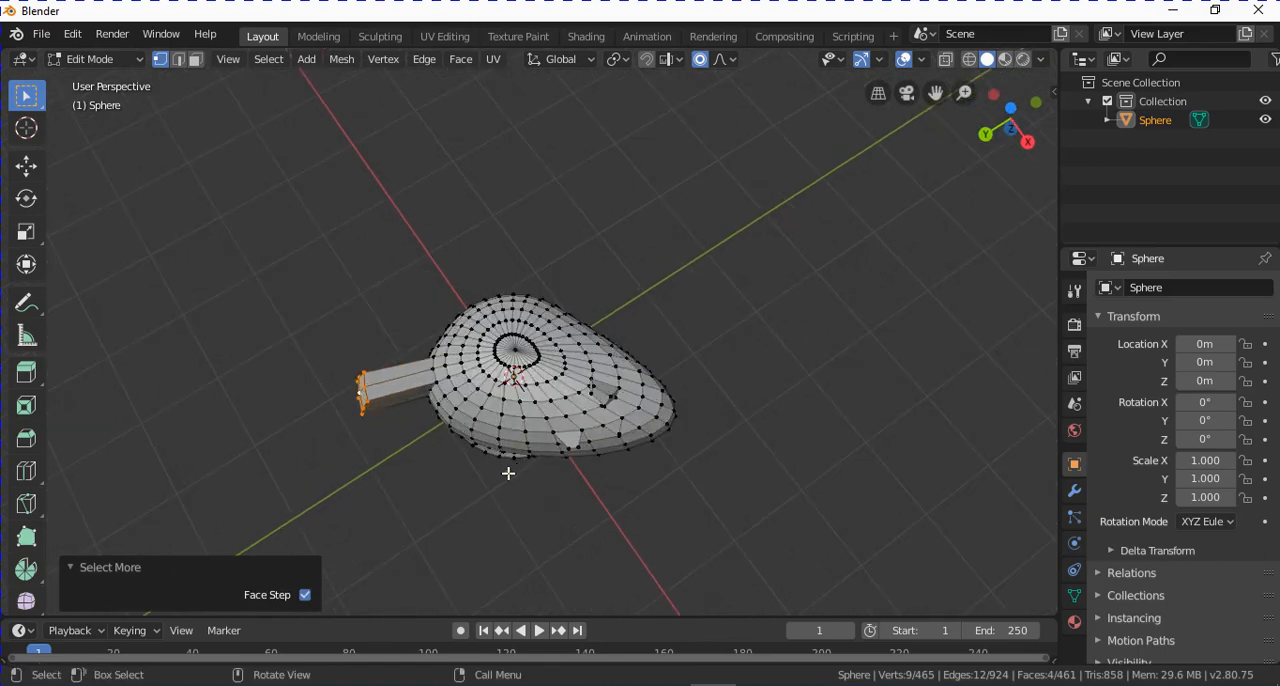
scroll(512, 467, "up", 3)
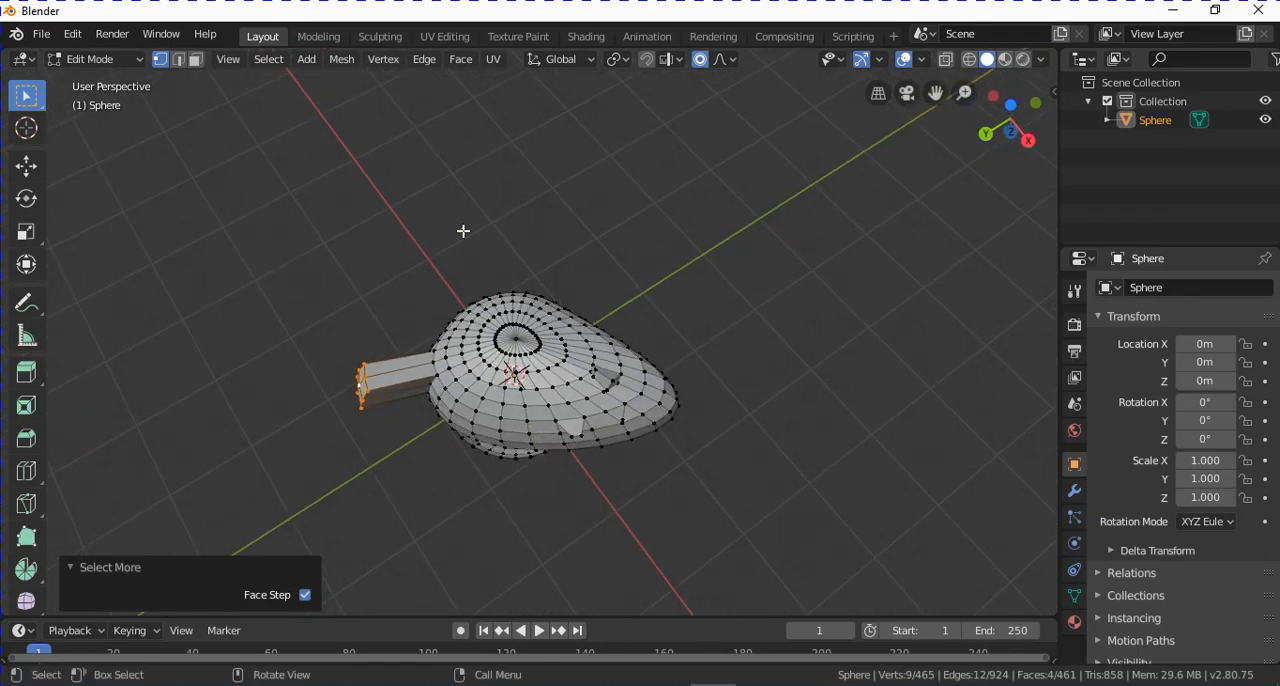
middle_click_drag(554, 473, 551, 435)
scroll(546, 437, "down", 1)
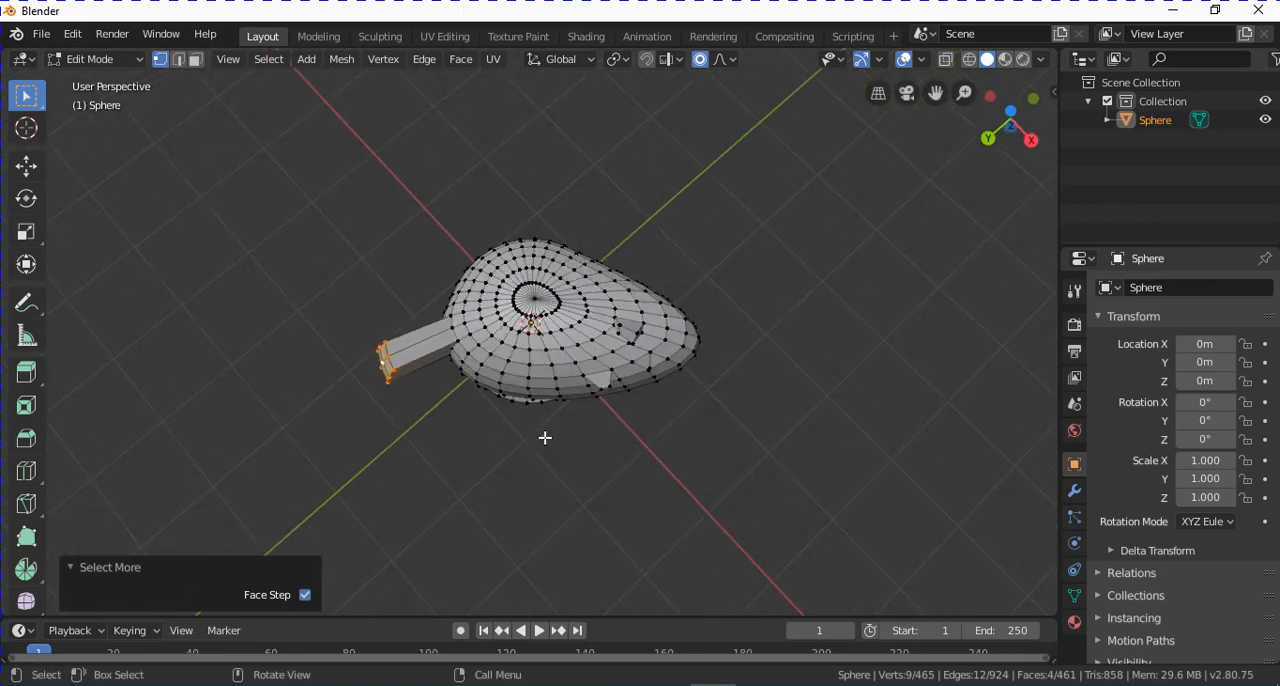
scroll(544, 437, "up", 1)
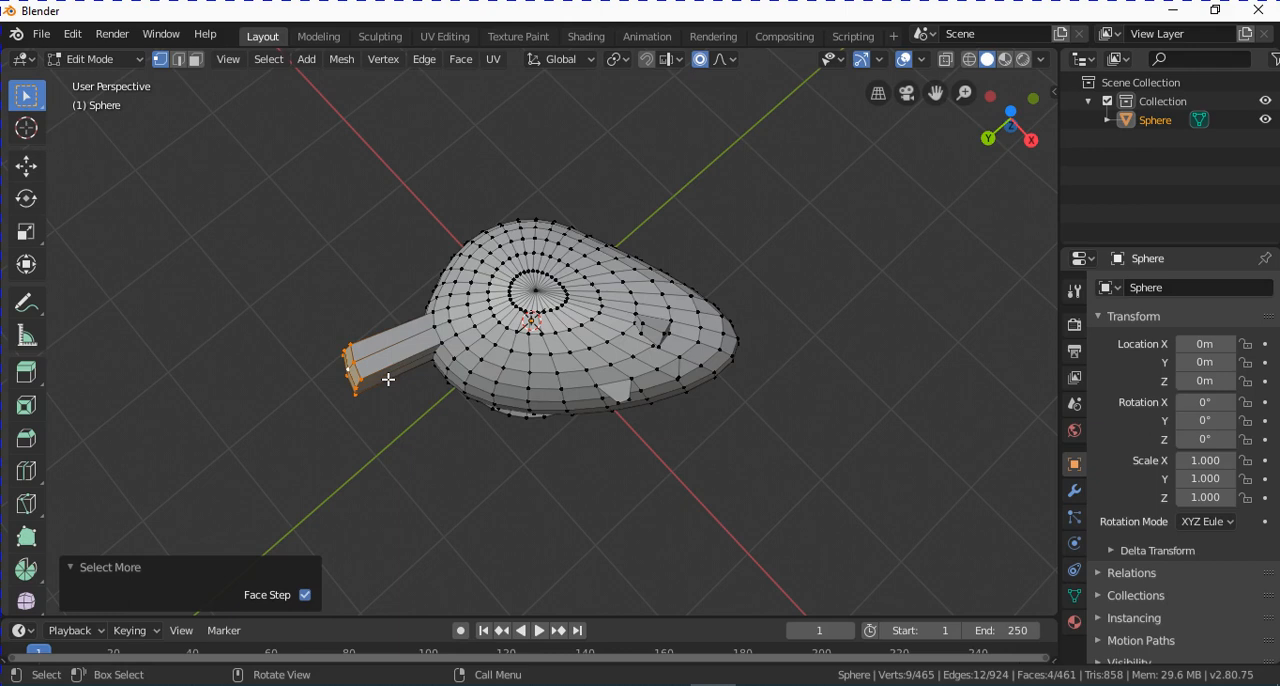
key("s")
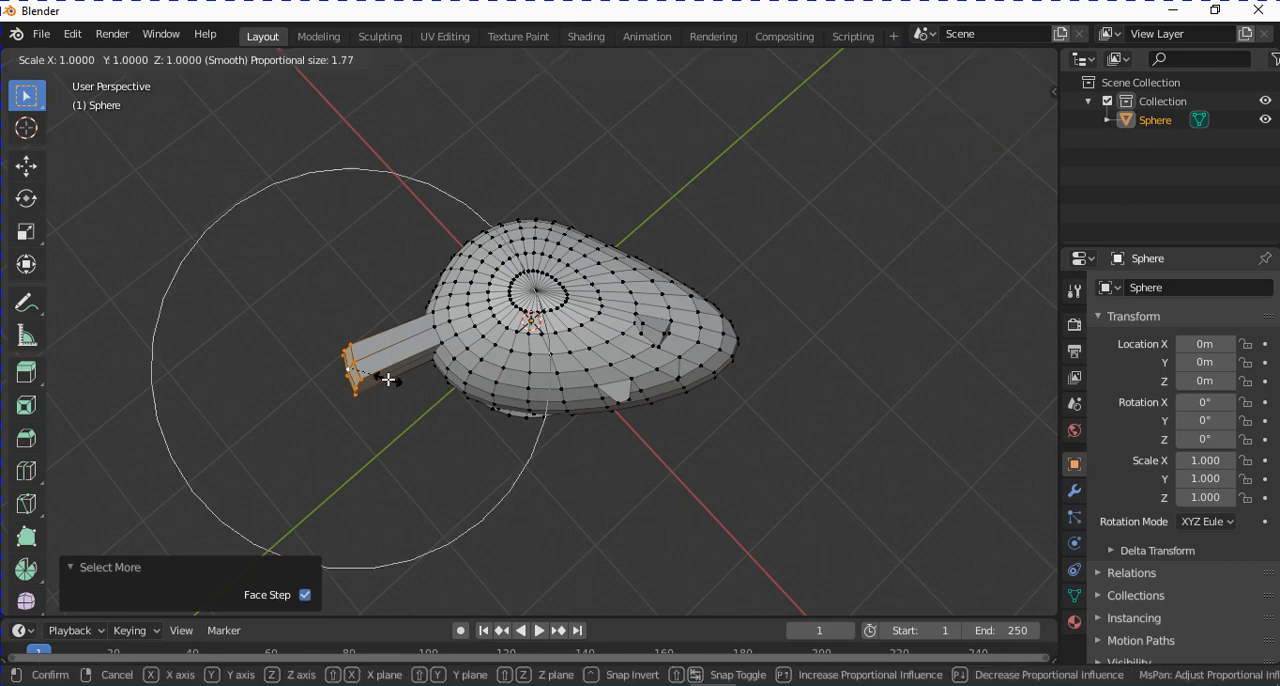
key("y")
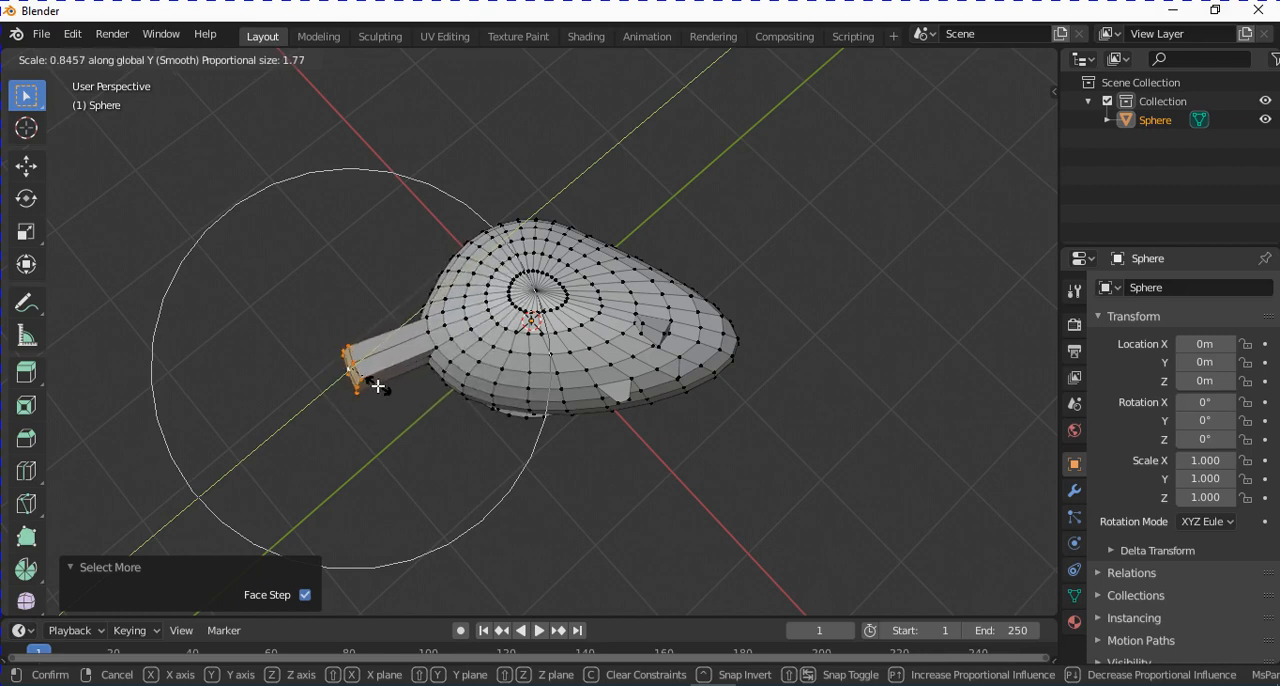
left_click(390, 379)
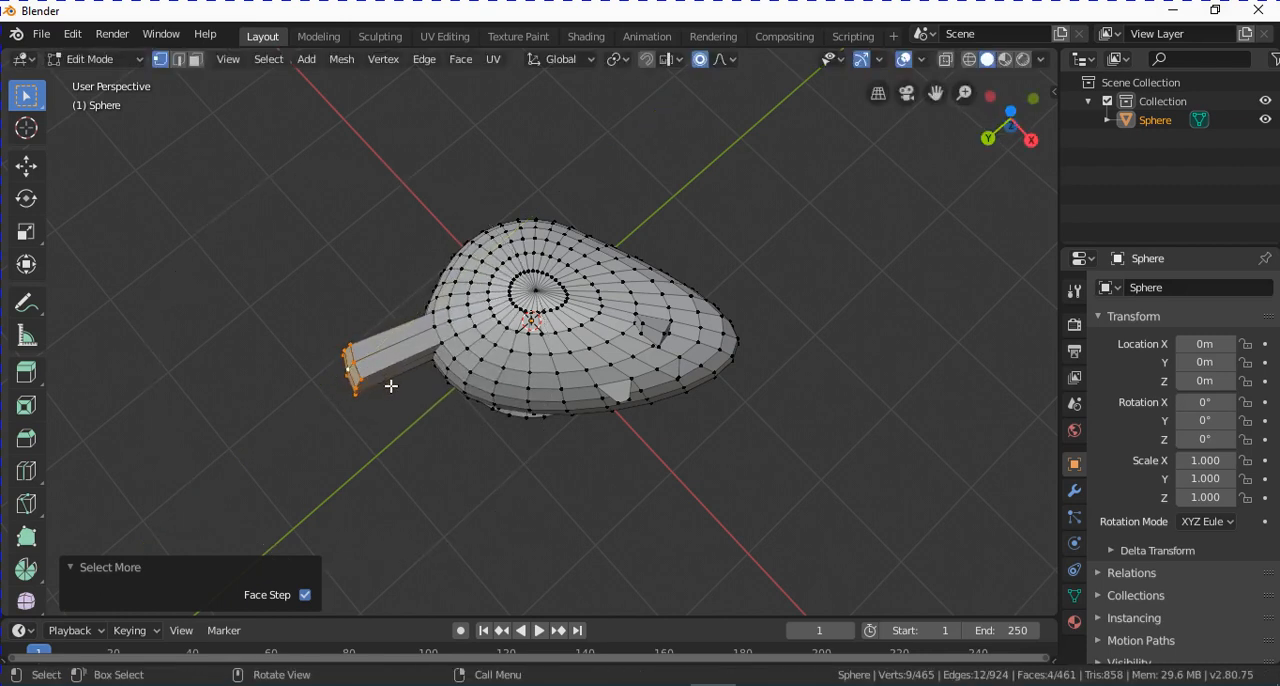
Flatten the long extrusion's end faces by scaling them to 0 along the global Y axis, and check the result in Top view.
key("s")
key("y")
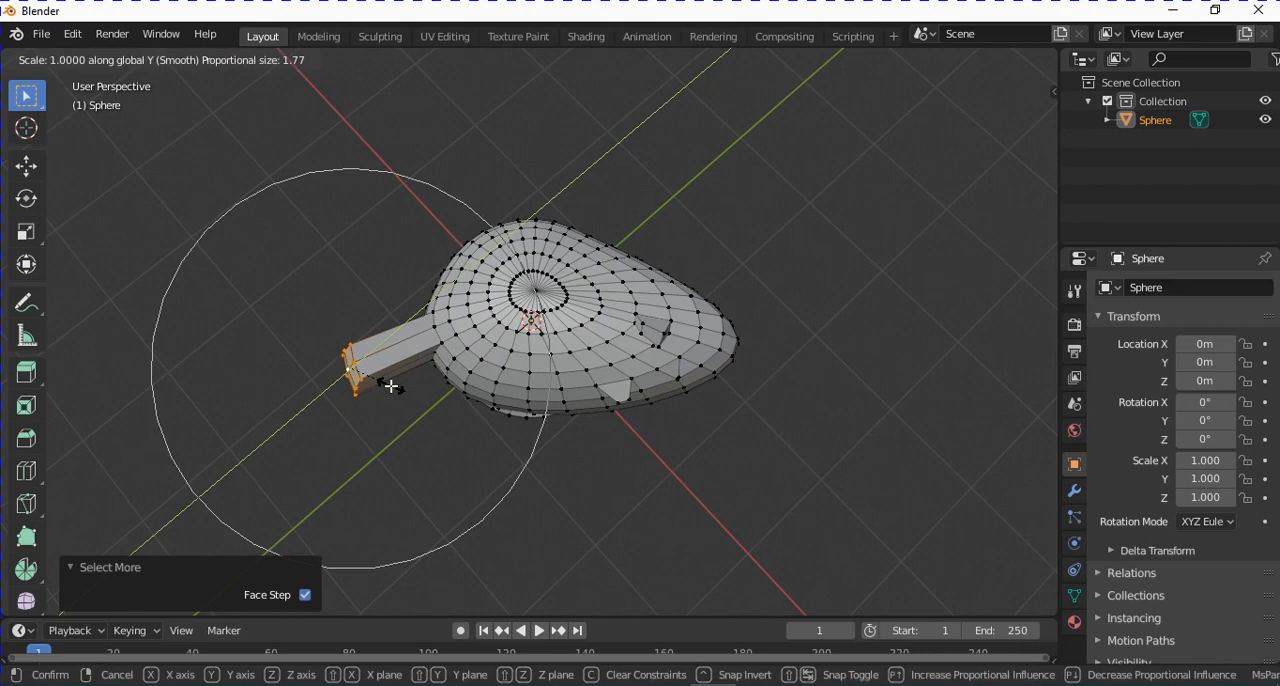
key("0")
key("Return")
scroll(480, 272, "down", 2)
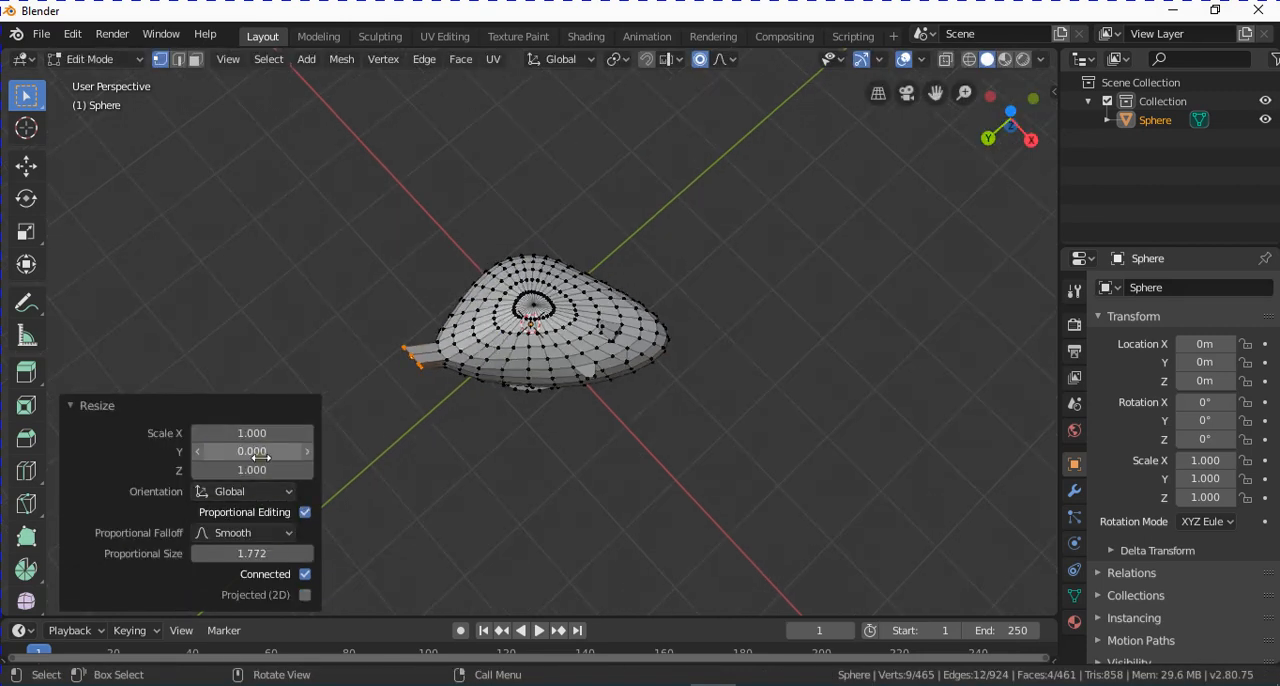
scroll(414, 405, "up", 1)
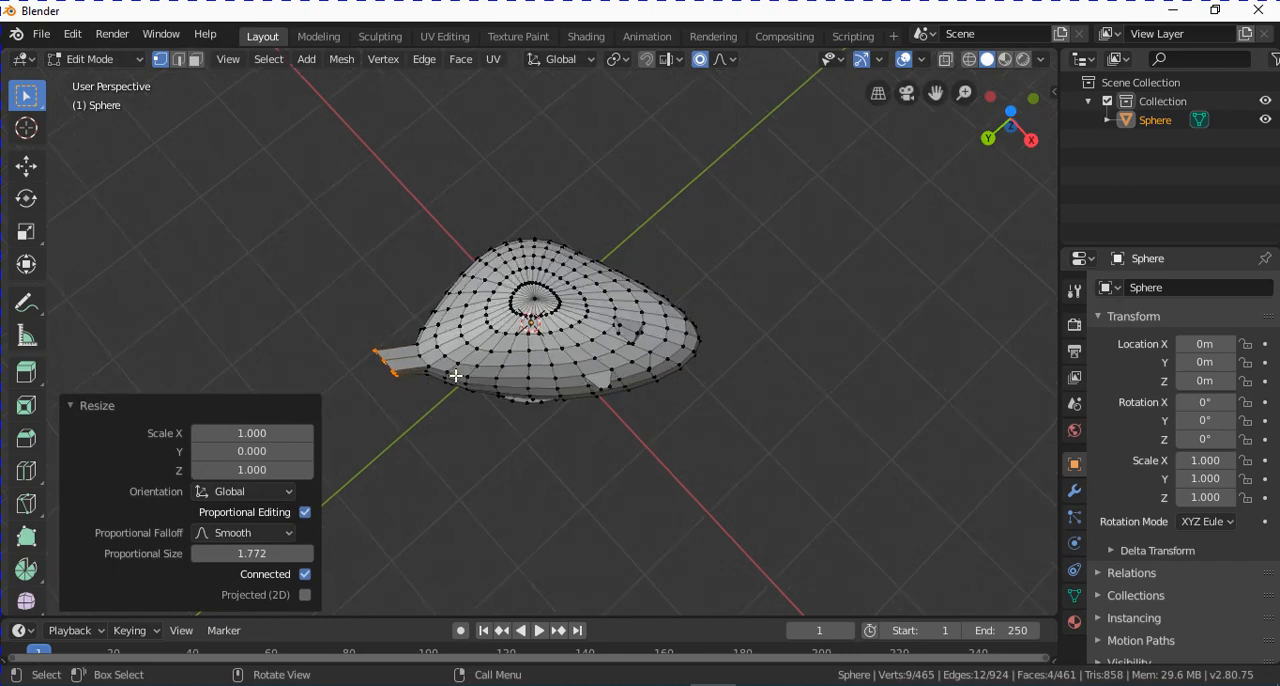
middle_click_drag(455, 375, 495, 317)
mouse_move(414, 379)
middle_mouse_down()
mouse_move(317, 363)
mouse_move(371, 260)
mouse_move(437, 278)
mouse_move(469, 271)
mouse_move(499, 306)
mouse_move(432, 384)
middle_mouse_up()
key("KP_7")
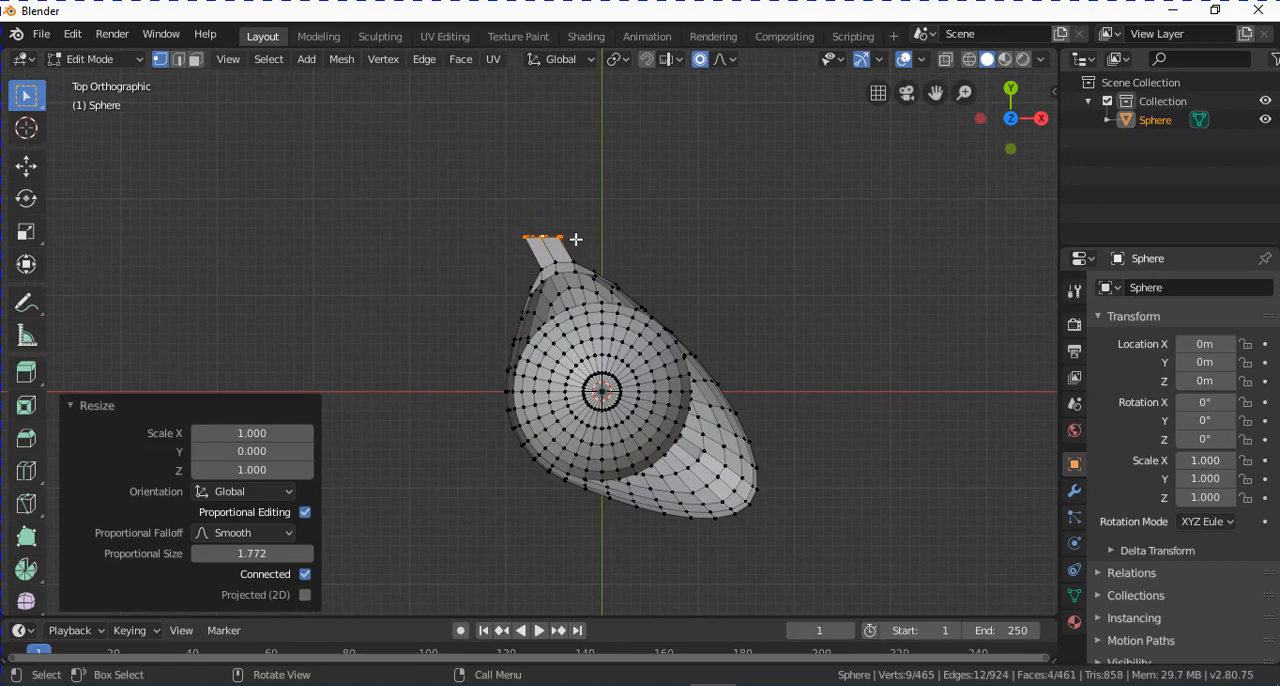
scroll(550, 259, "up", 3)
mouse_move(478, 313)
middle_mouse_down()
mouse_move(475, 341)
mouse_move(422, 406)
mouse_move(489, 311)
mouse_move(479, 318)
middle_mouse_up()
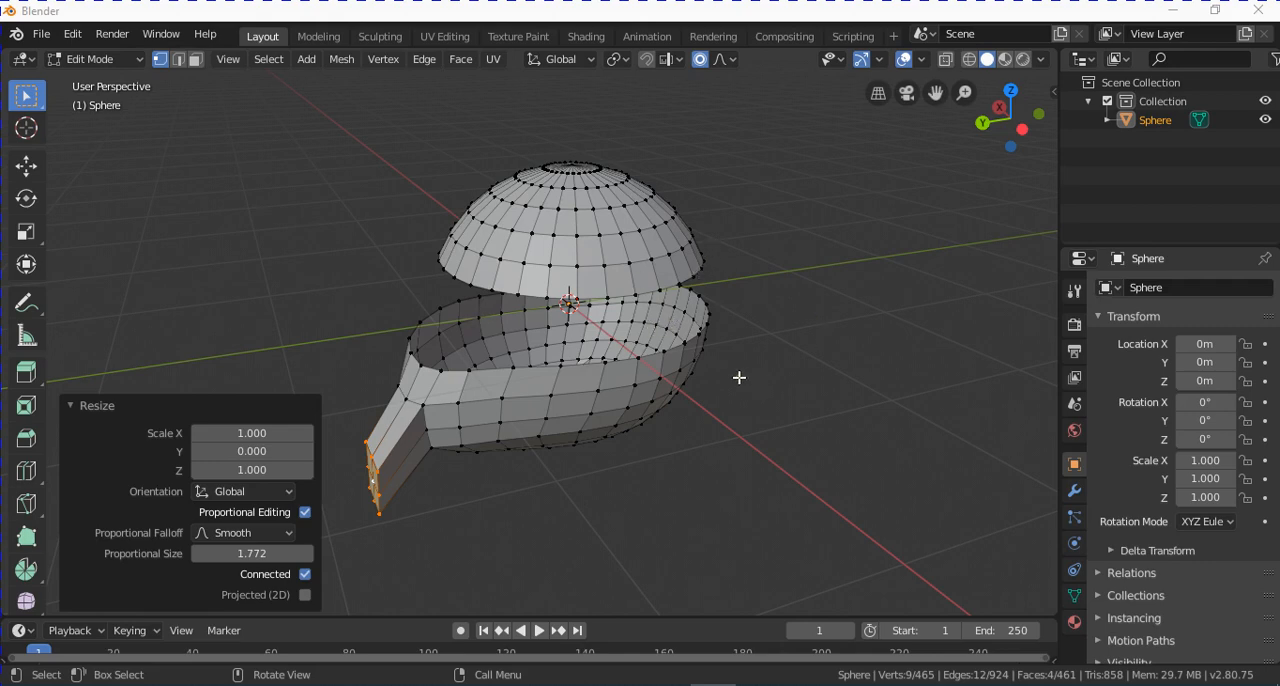
Select the entire mesh and subdivide it.
middle_click_drag(739, 377, 720, 325)
middle_click_drag(674, 361, 670, 338)
key("a")
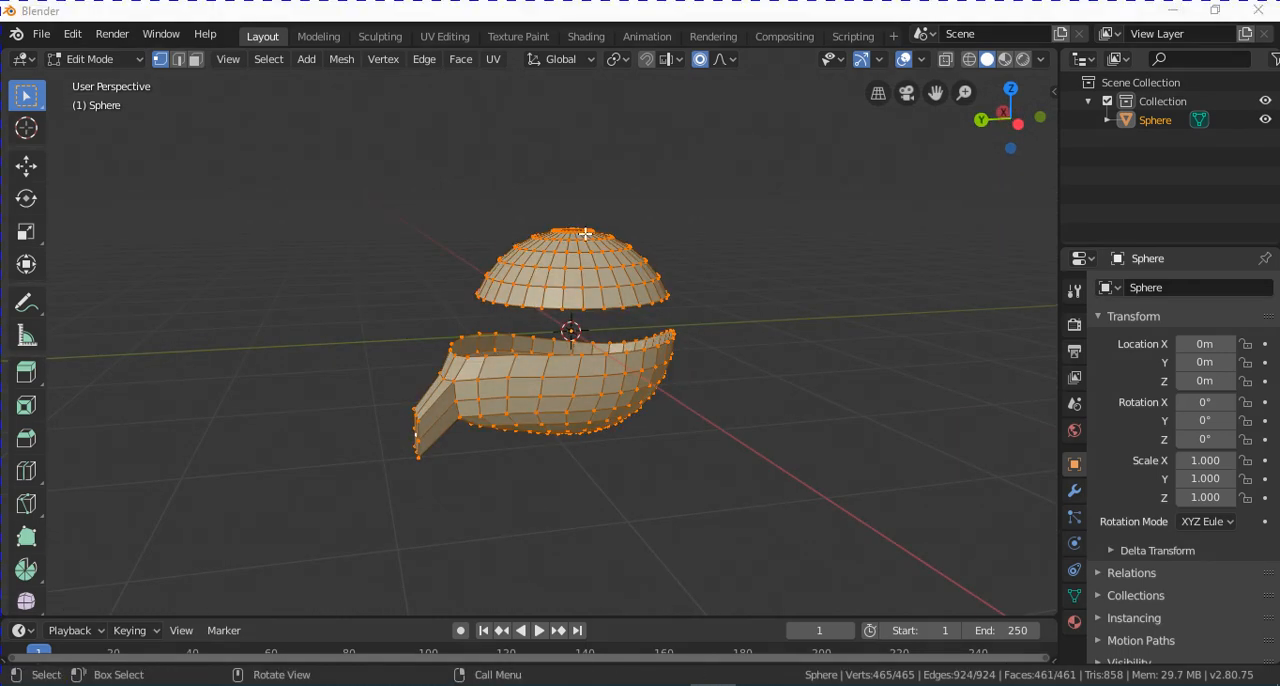
scroll(586, 235, "up", 2)
scroll(602, 240, "down", 1)
mouse_move(617, 244)
middle_mouse_down()
mouse_move(629, 277)
mouse_move(633, 259)
middle_mouse_up()
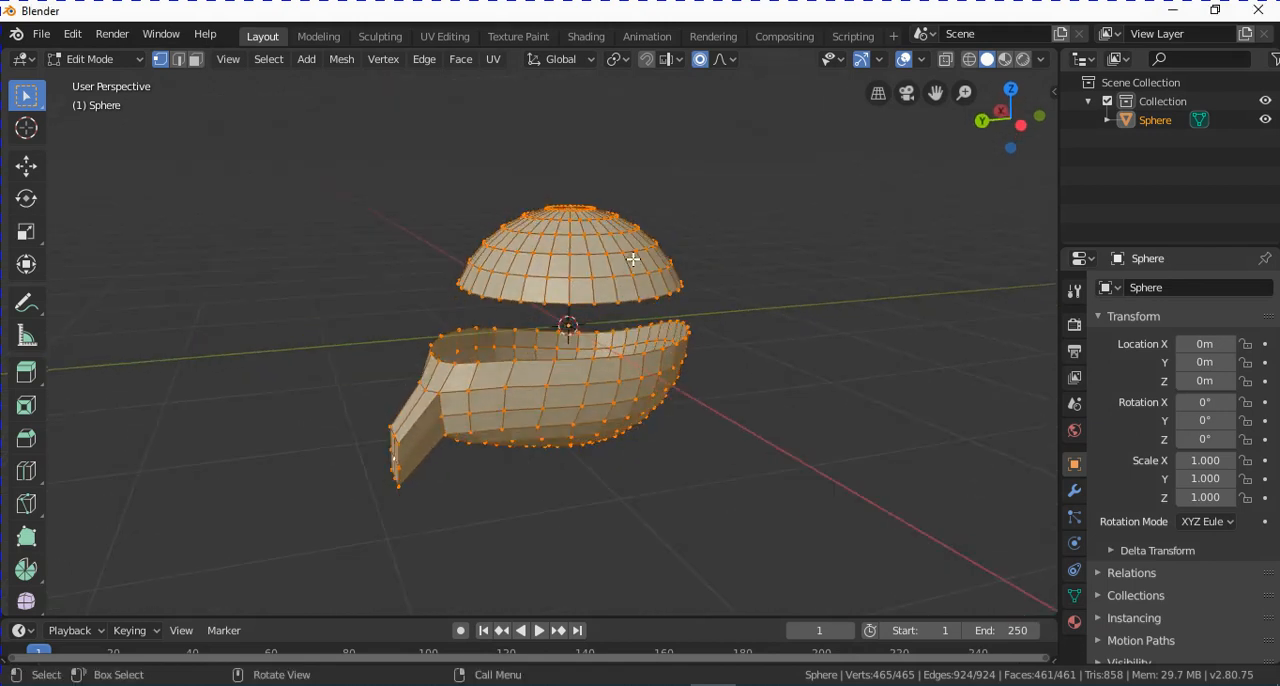
scroll(637, 174, "up", 2)
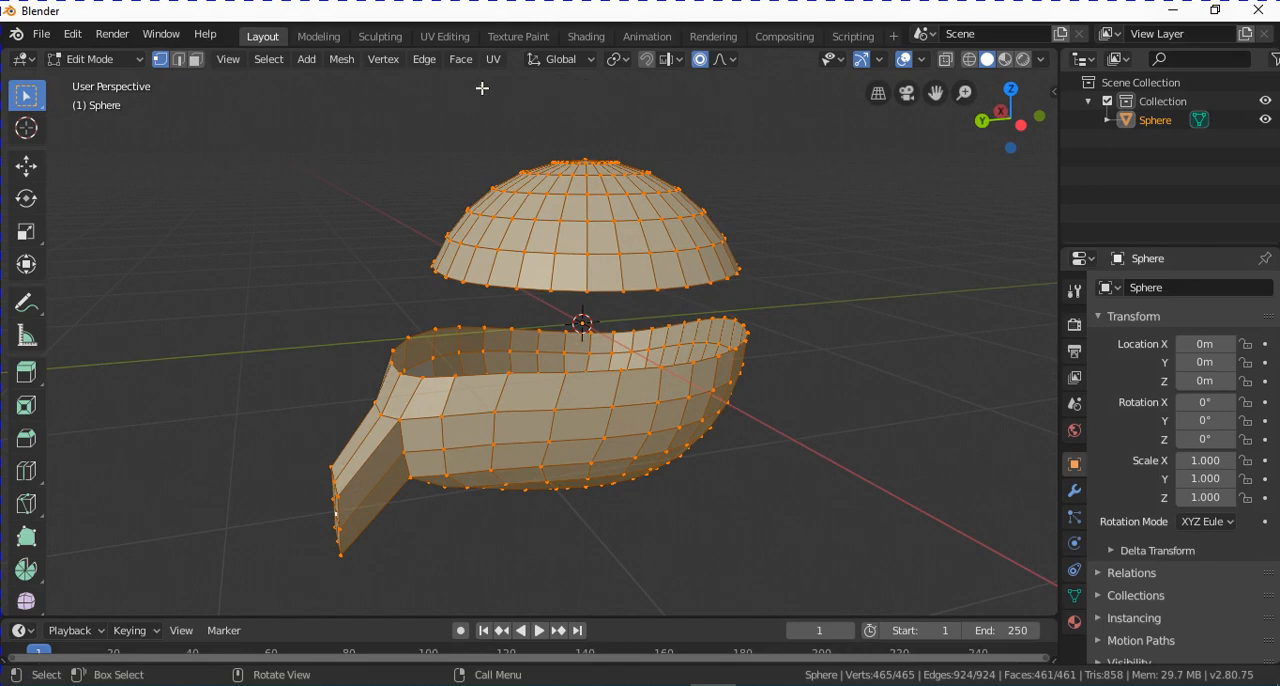
left_click(425, 63)
left_click(467, 147)
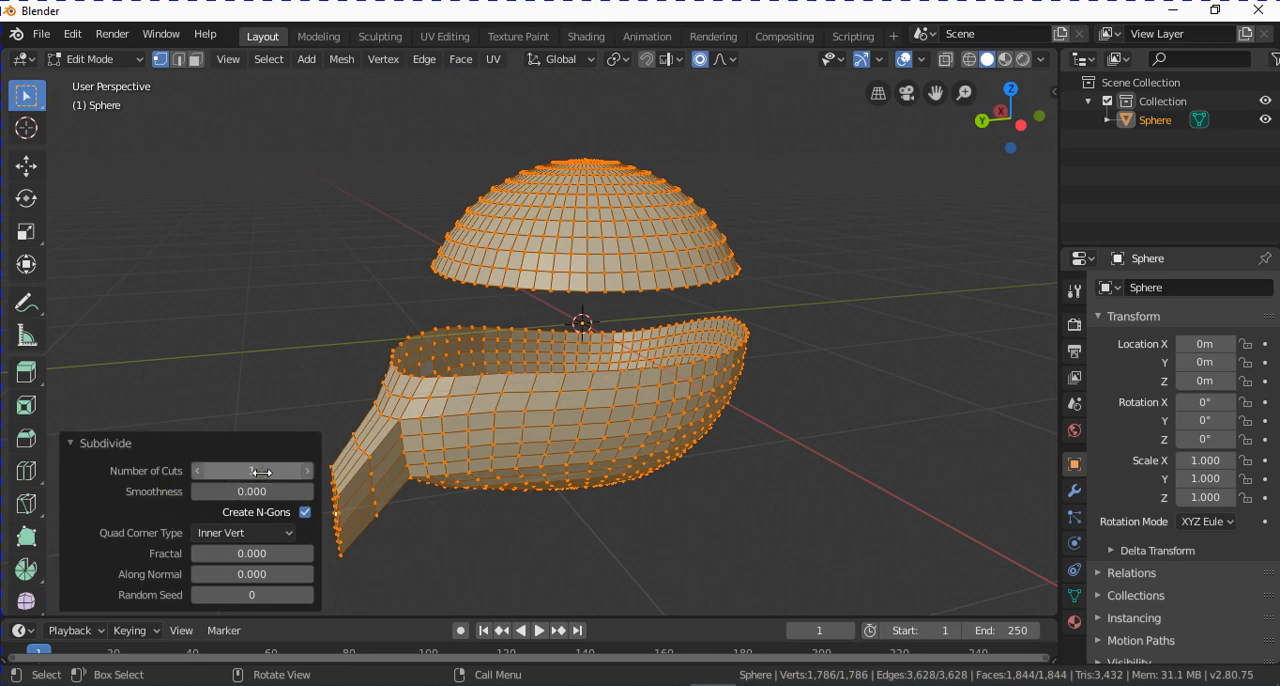
Raise the subdivision's number of cuts step by step to 5, and bring it back to 2.
left_click_drag(261, 471, 258, 474)
left_click(308, 471)
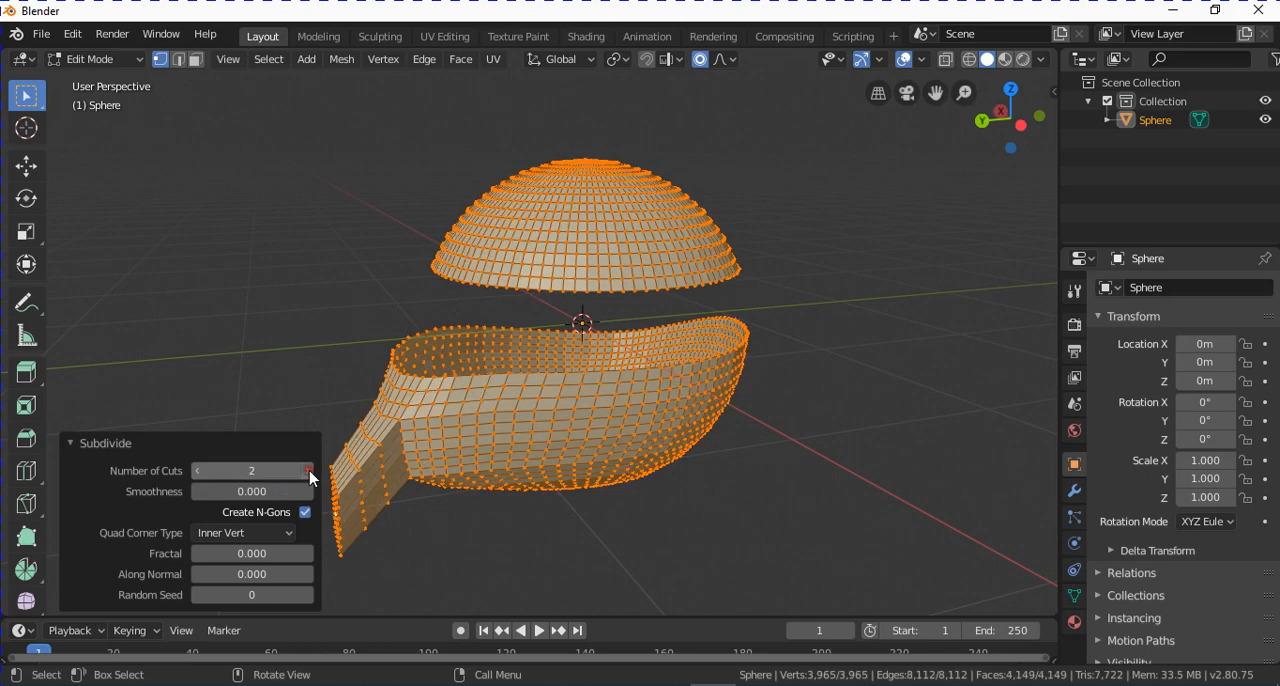
left_click(308, 471)
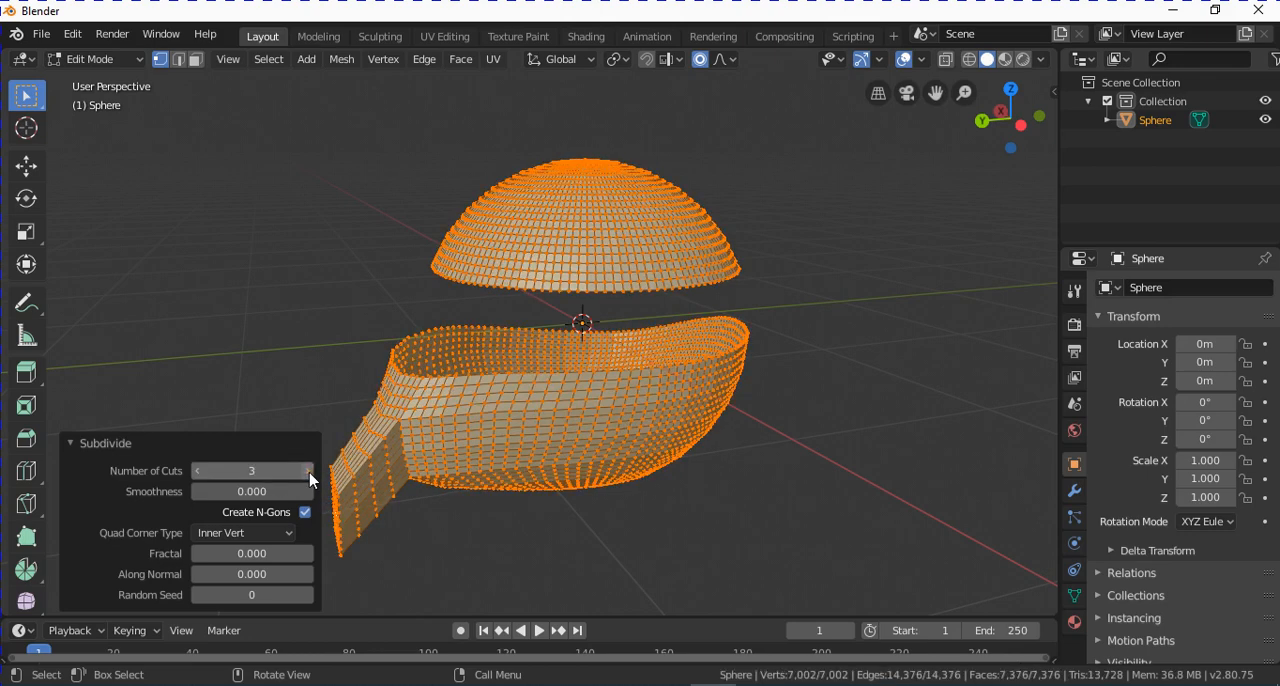
left_click(308, 471)
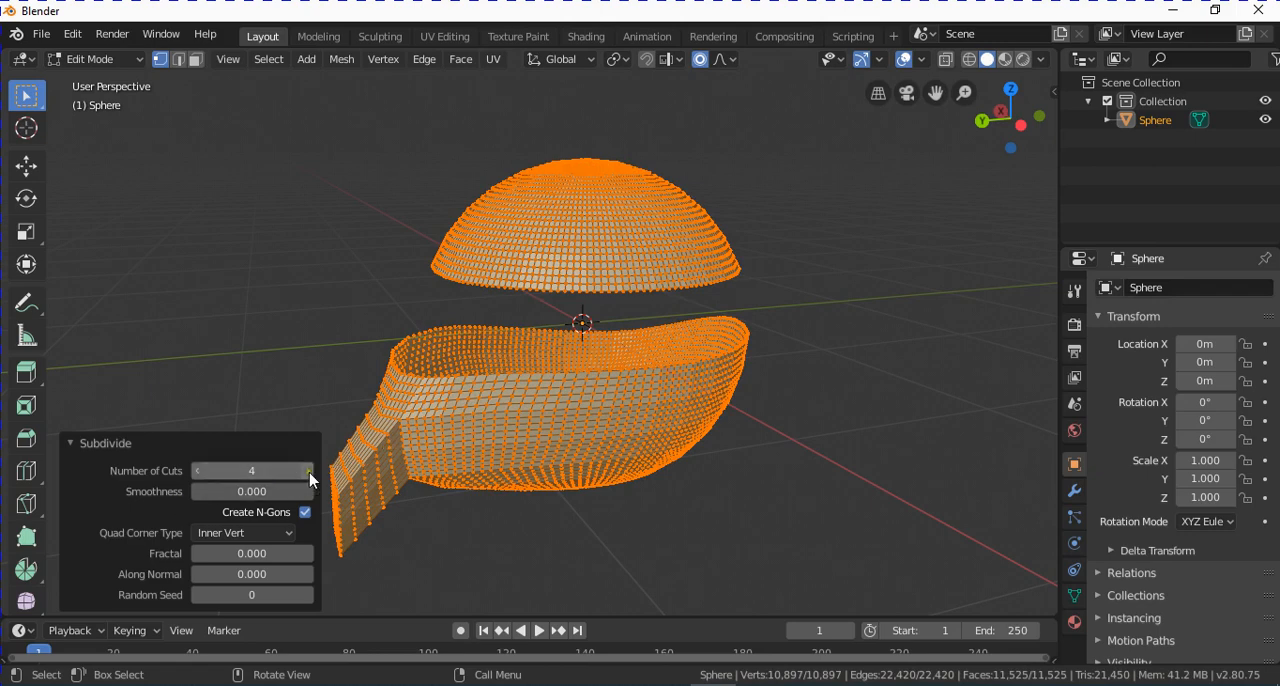
left_click(308, 471)
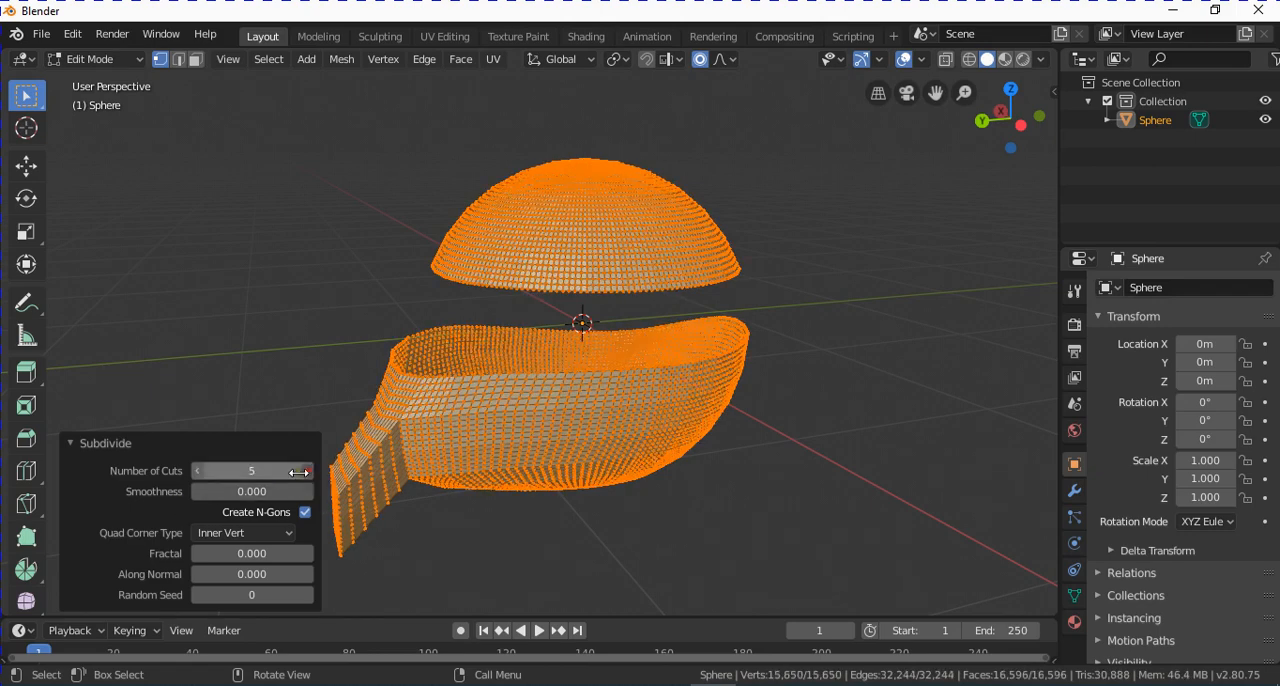
left_click(198, 471)
left_click(198, 471)
left_click(198, 471)
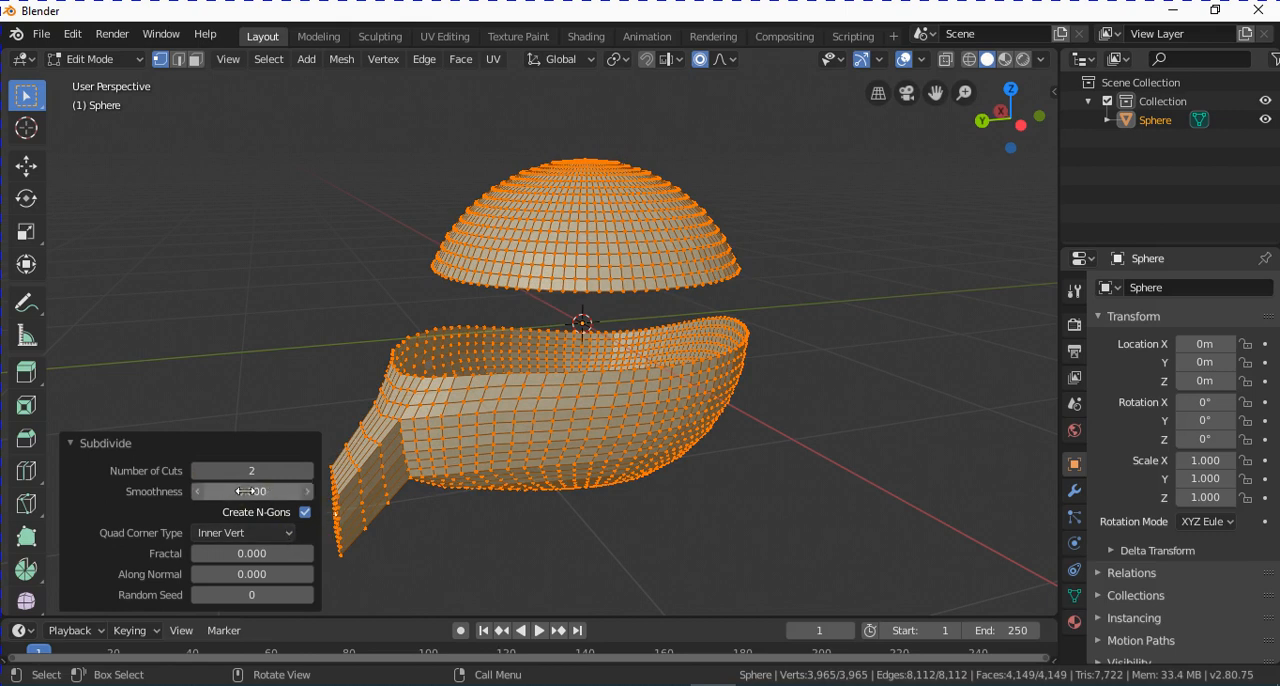
Set the subdivision's smoothness to 0.800, inspect the mesh, and undo the subdivision.
left_click_drag(245, 491, 330, 497)
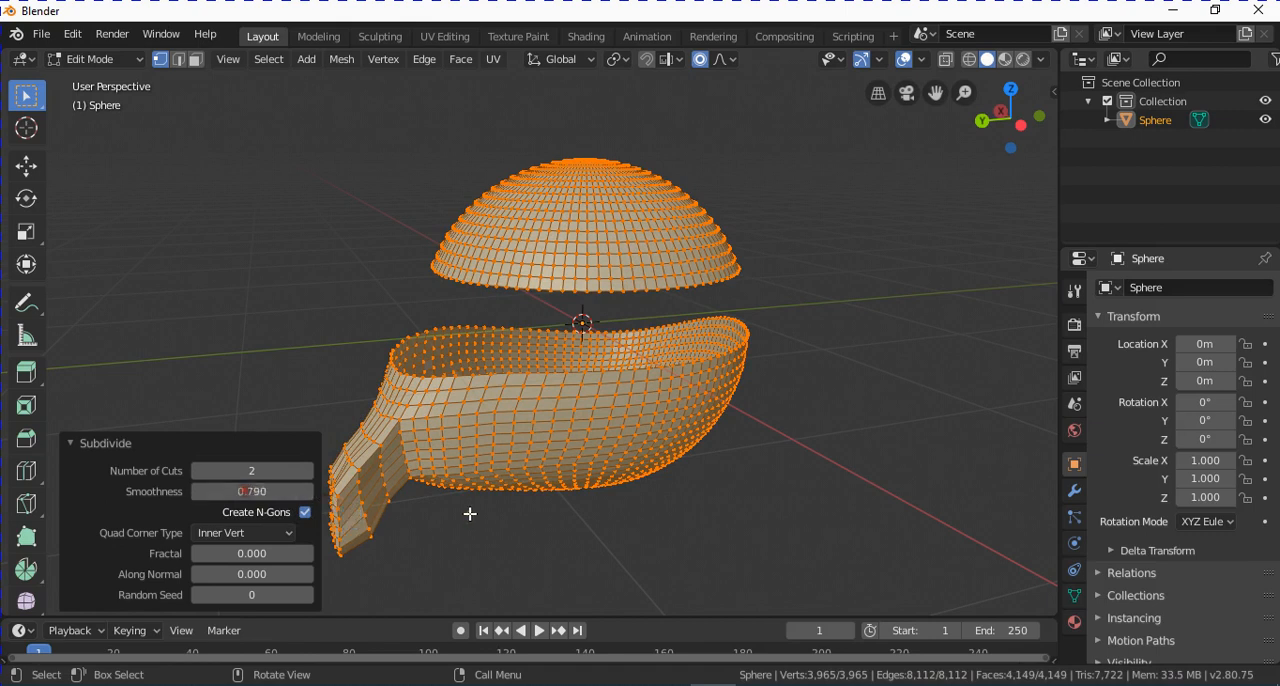
left_click_drag(252, 491, 410, 521)
scroll(349, 251, "up", 1)
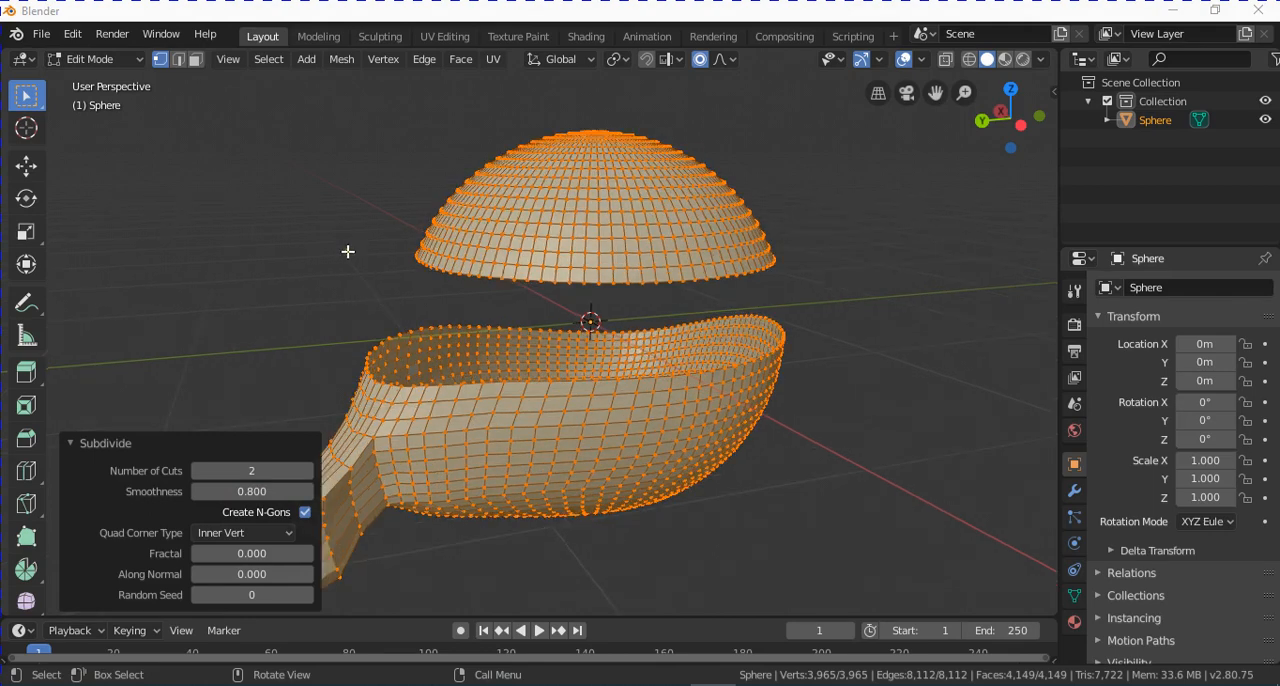
scroll(361, 275, "down", 1)
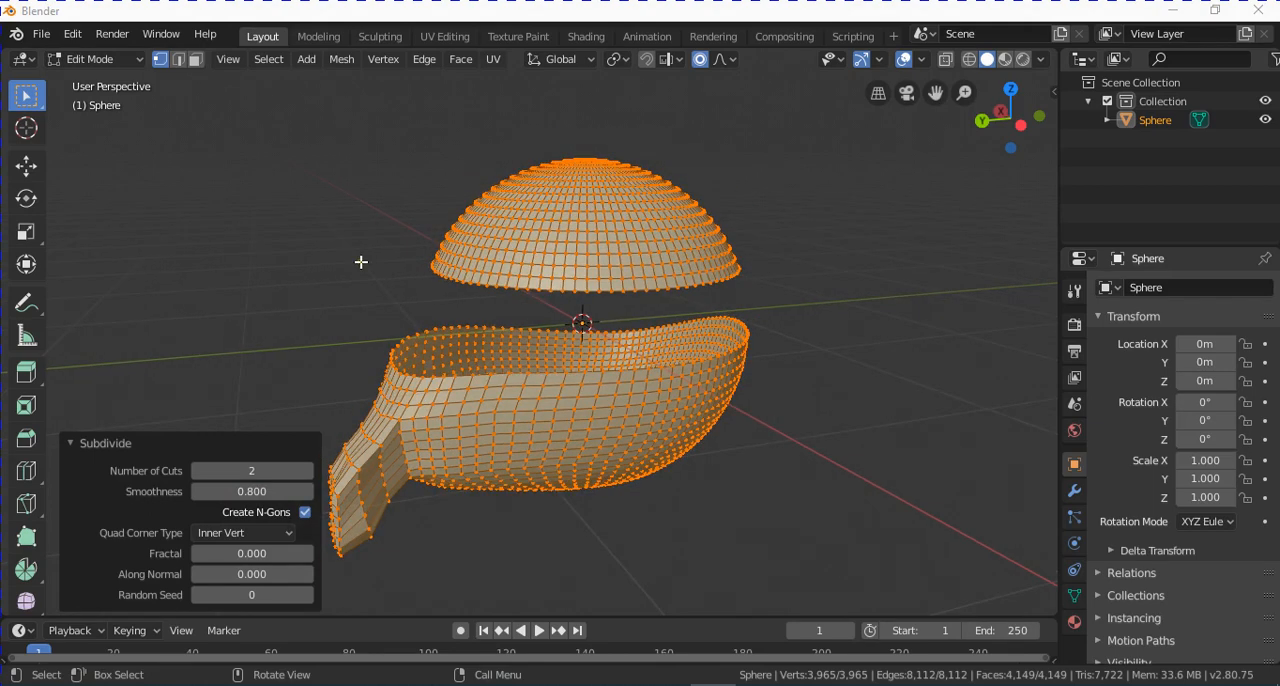
left_click(72, 34)
left_click(100, 57)
Add a loop cut around the uppermost band of the lower shell, sliding it towards the band's lower edge with a factor of about 0.6.
middle_click_drag(610, 299, 618, 323)
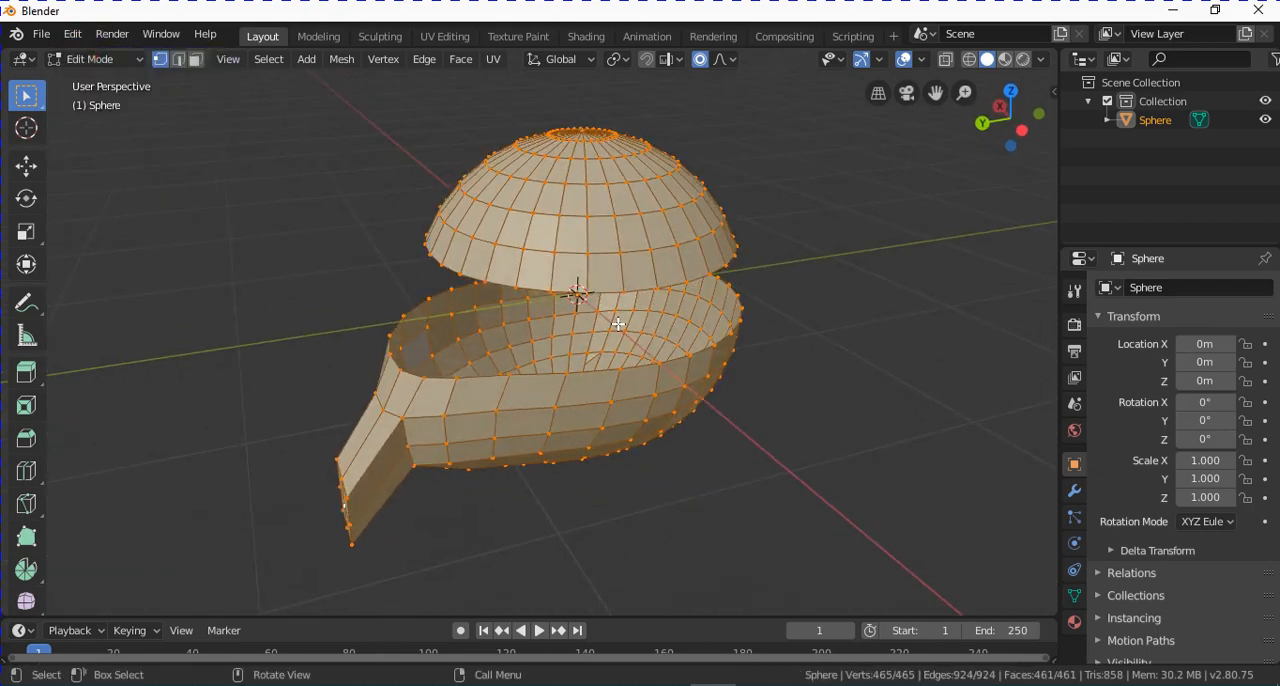
middle_click_drag(619, 323, 520, 393)
middle_click_drag(541, 440, 609, 460)
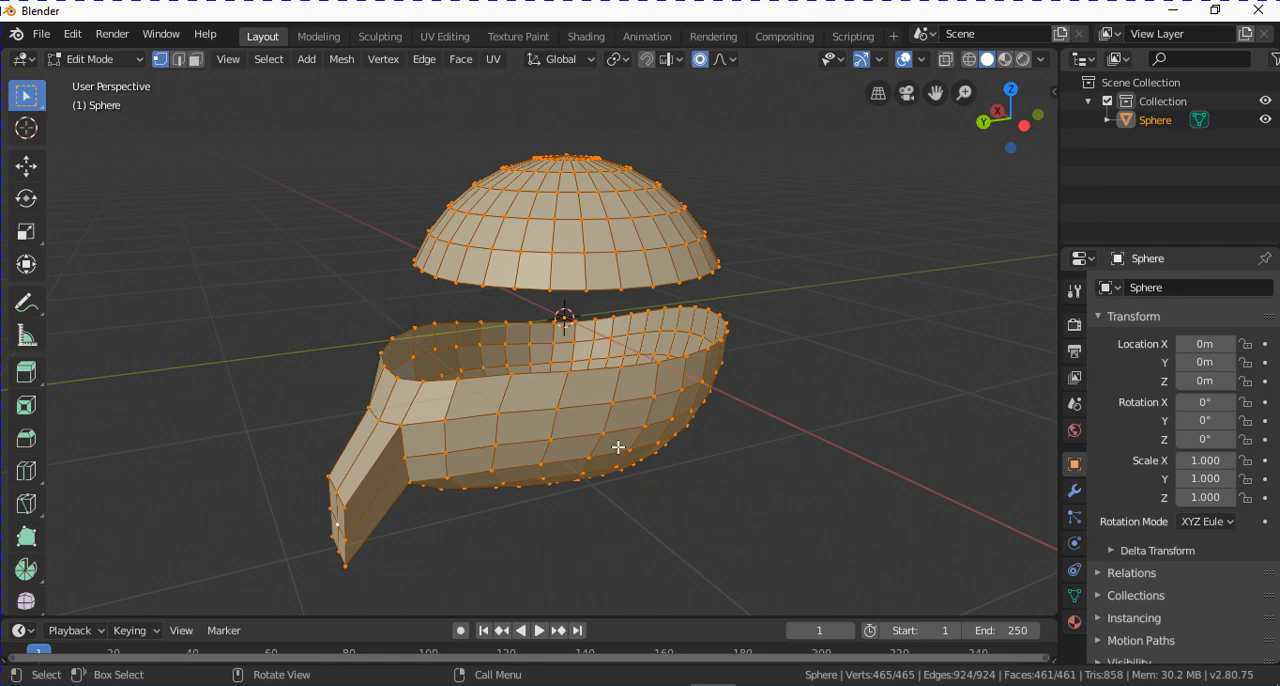
scroll(573, 406, "up", 1)
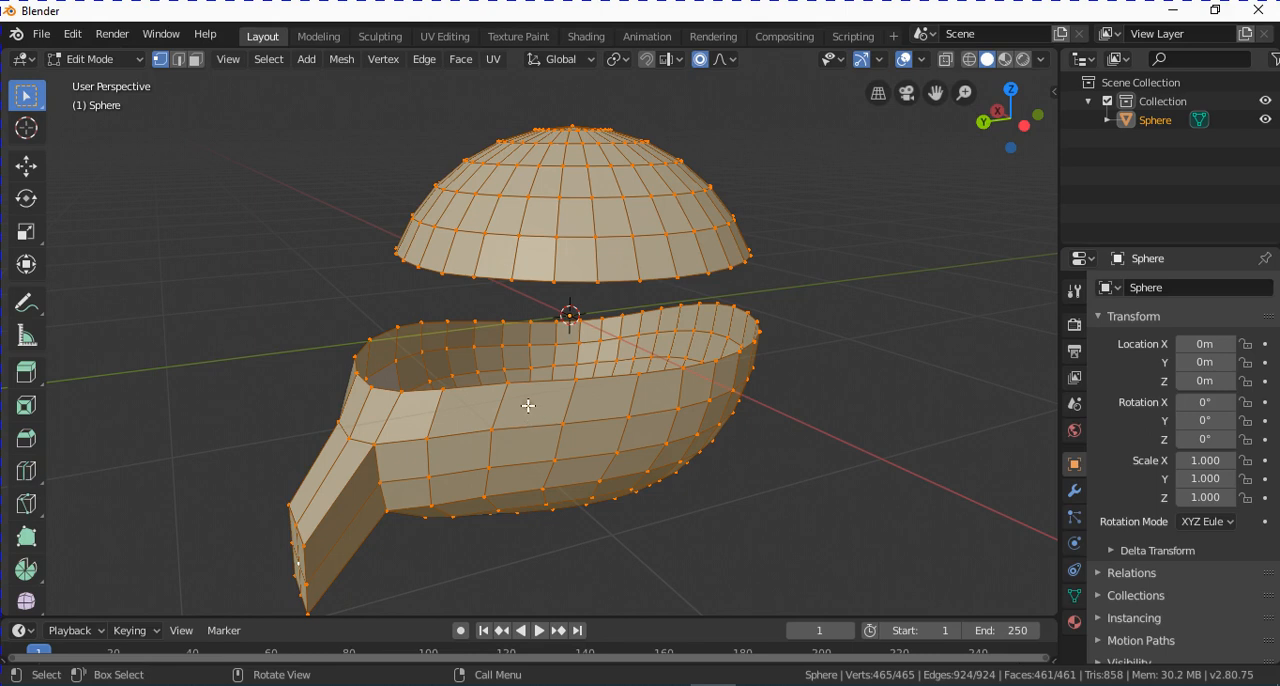
key("ctrl")
key("ctrl+r")
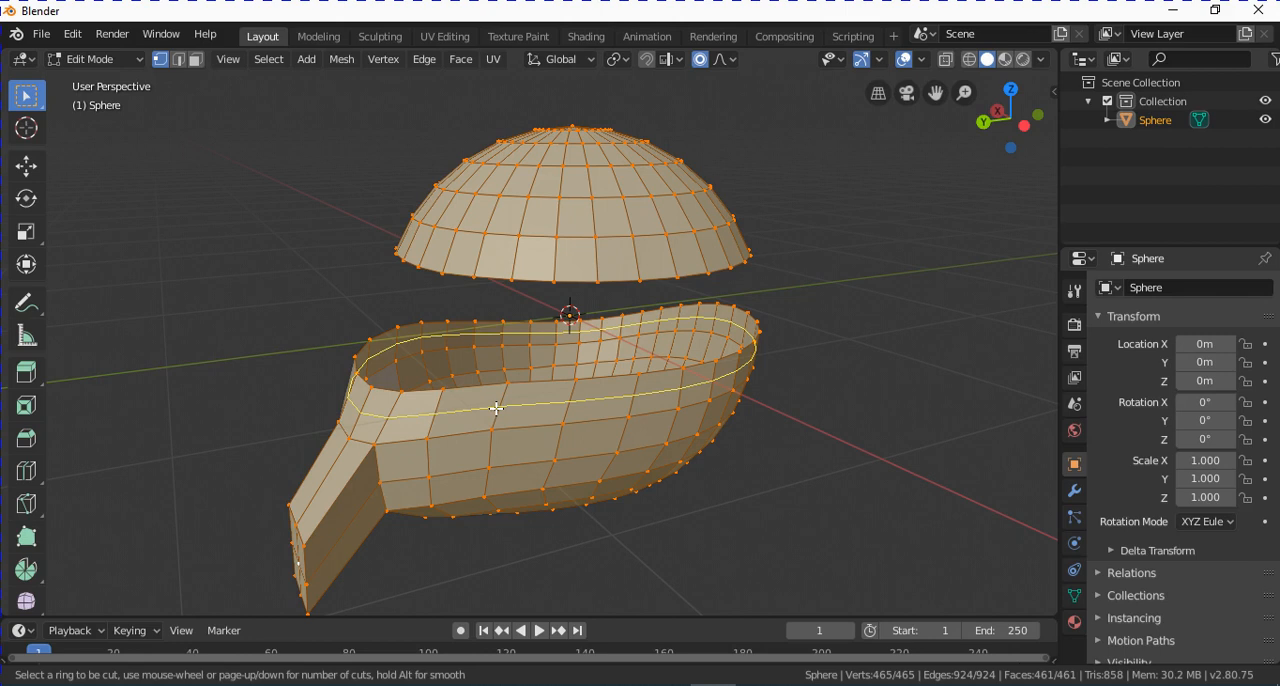
left_click(494, 448)
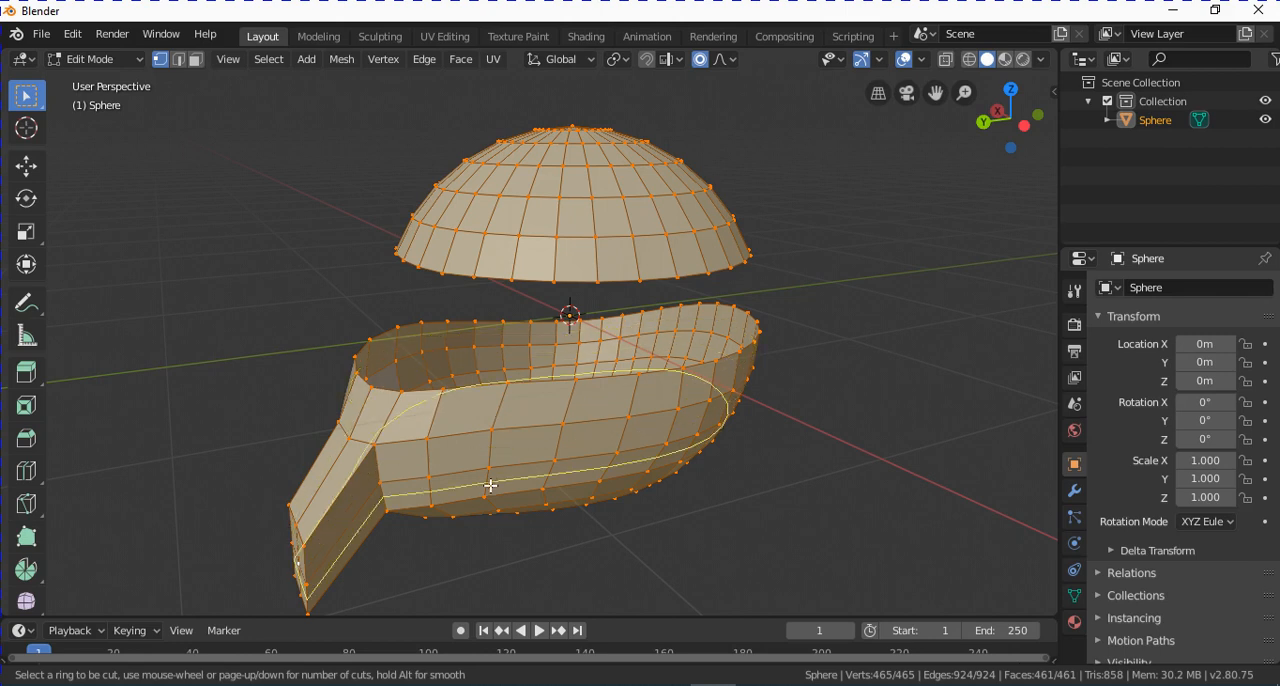
left_click(494, 448)
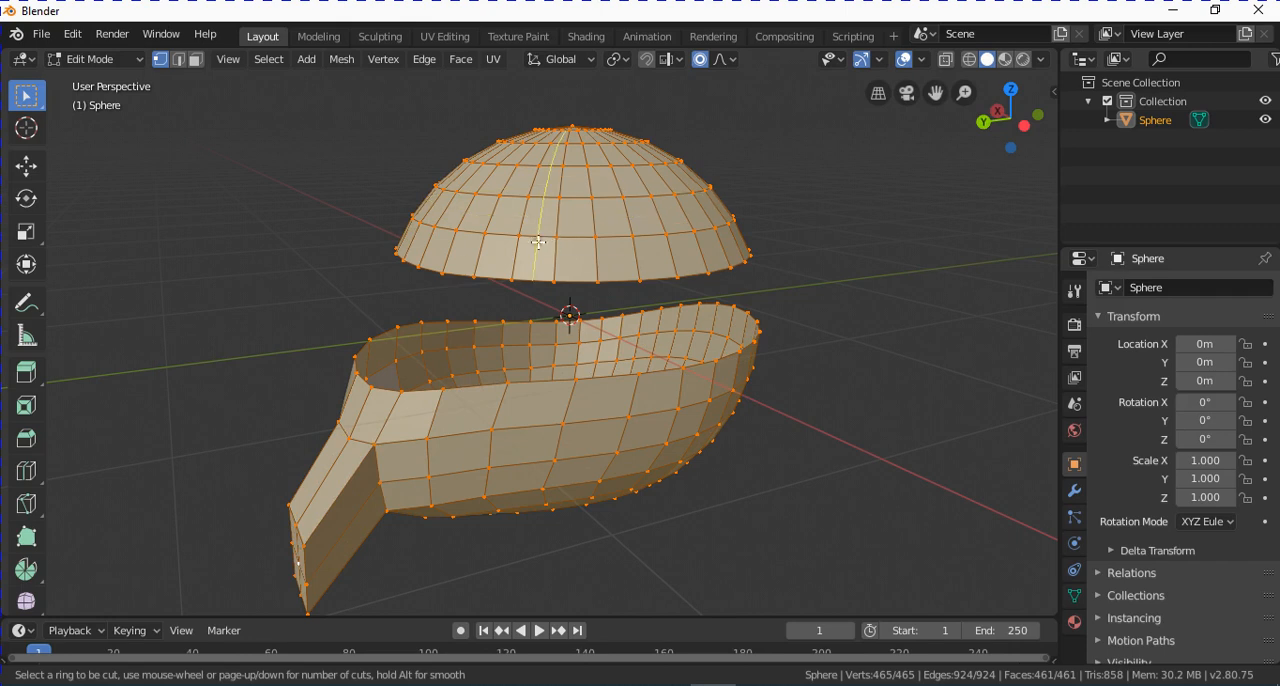
left_click(498, 404)
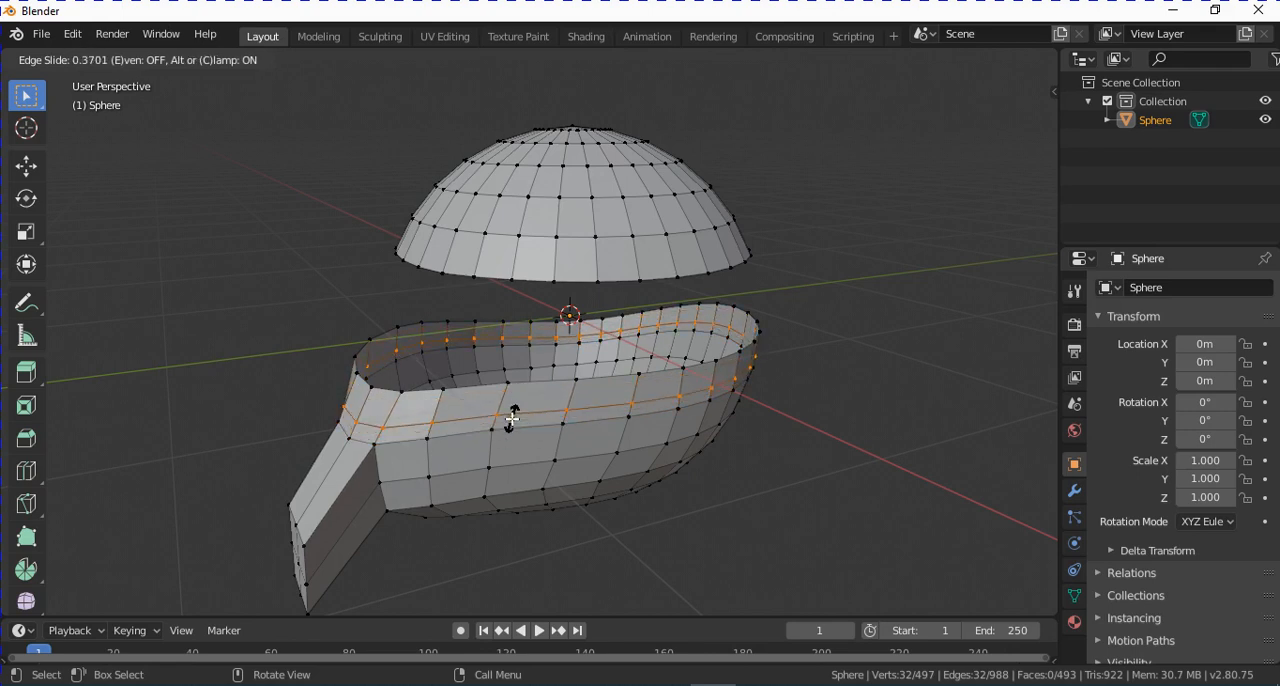
left_click(510, 424)
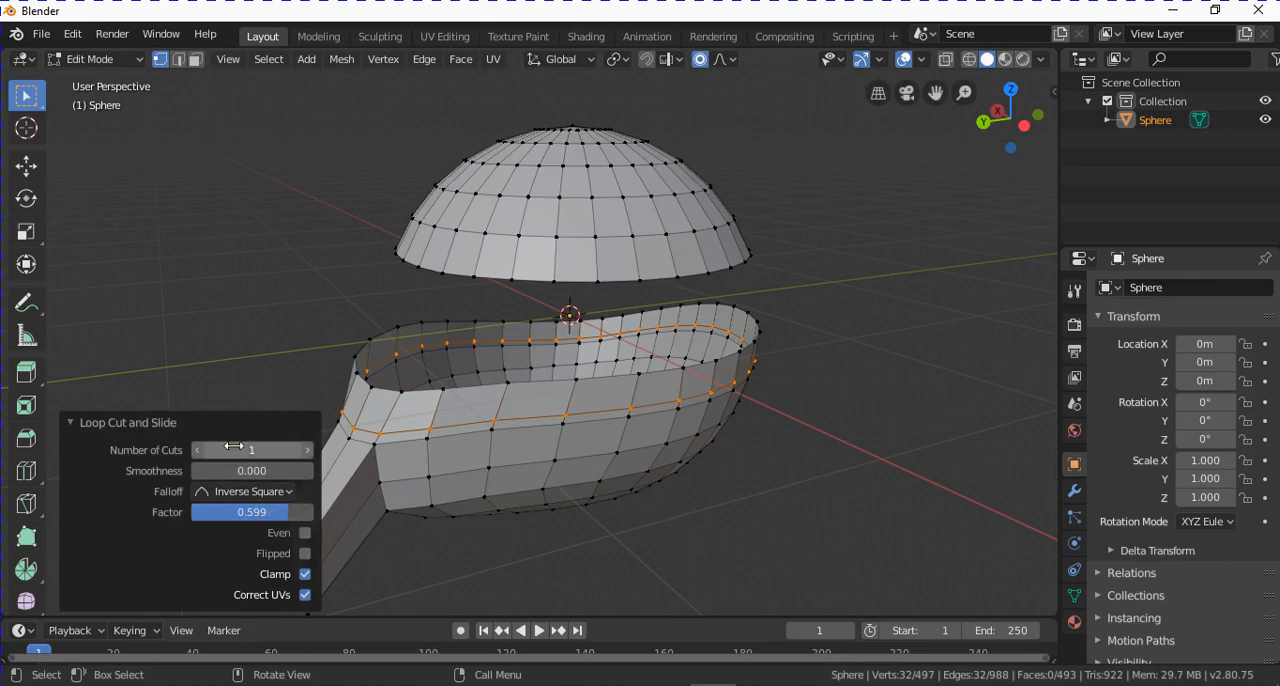
Try up to 3 cuts for the new loop cut, settle on 2, and set its slide factor to about 0.069.
left_click(308, 450)
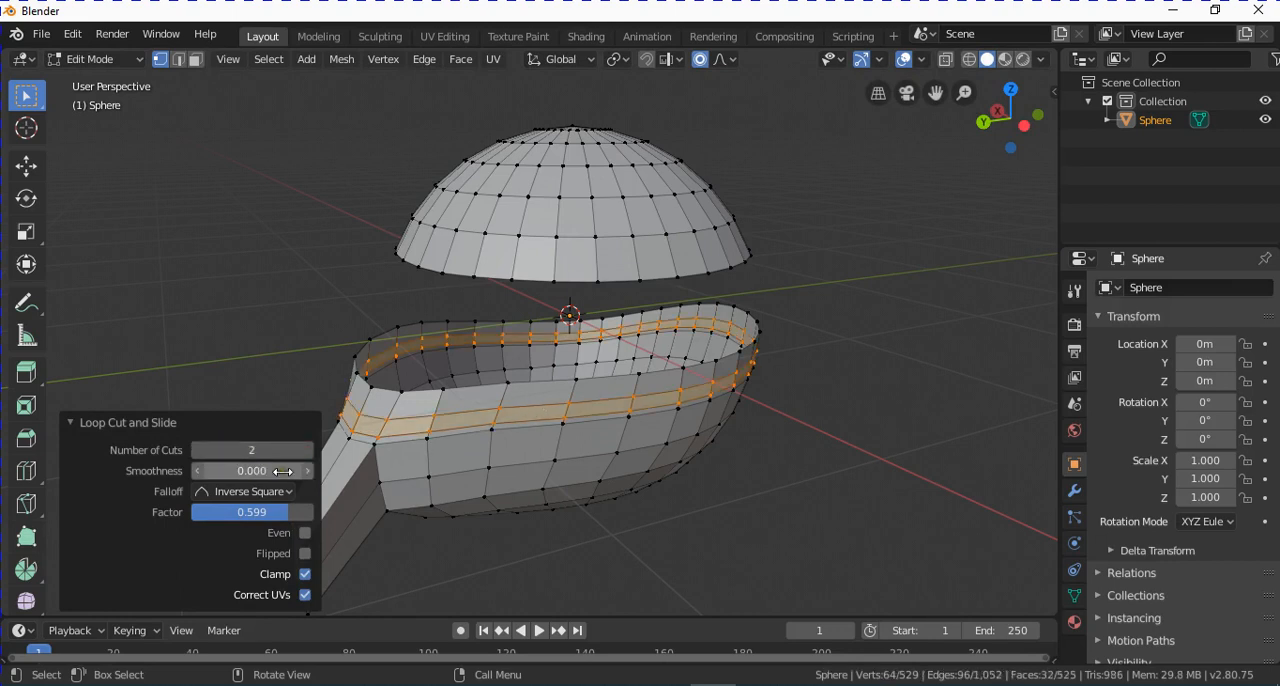
left_click(307, 450)
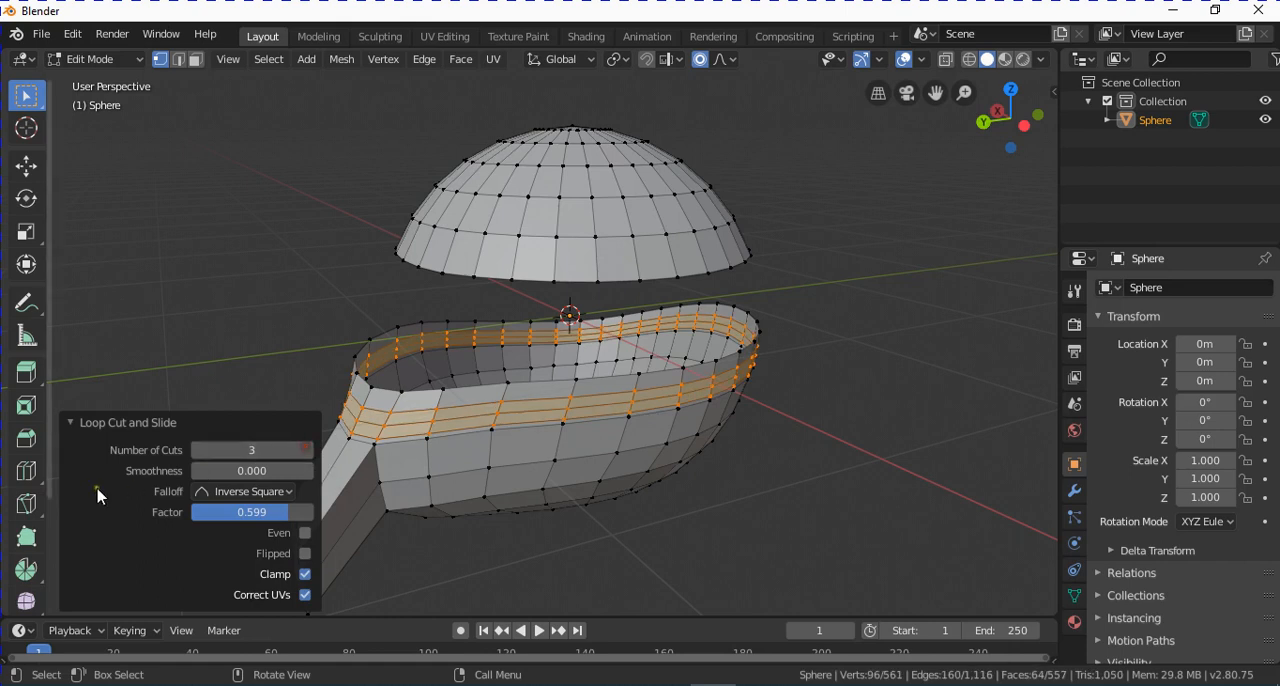
left_click(200, 449)
left_click(200, 449)
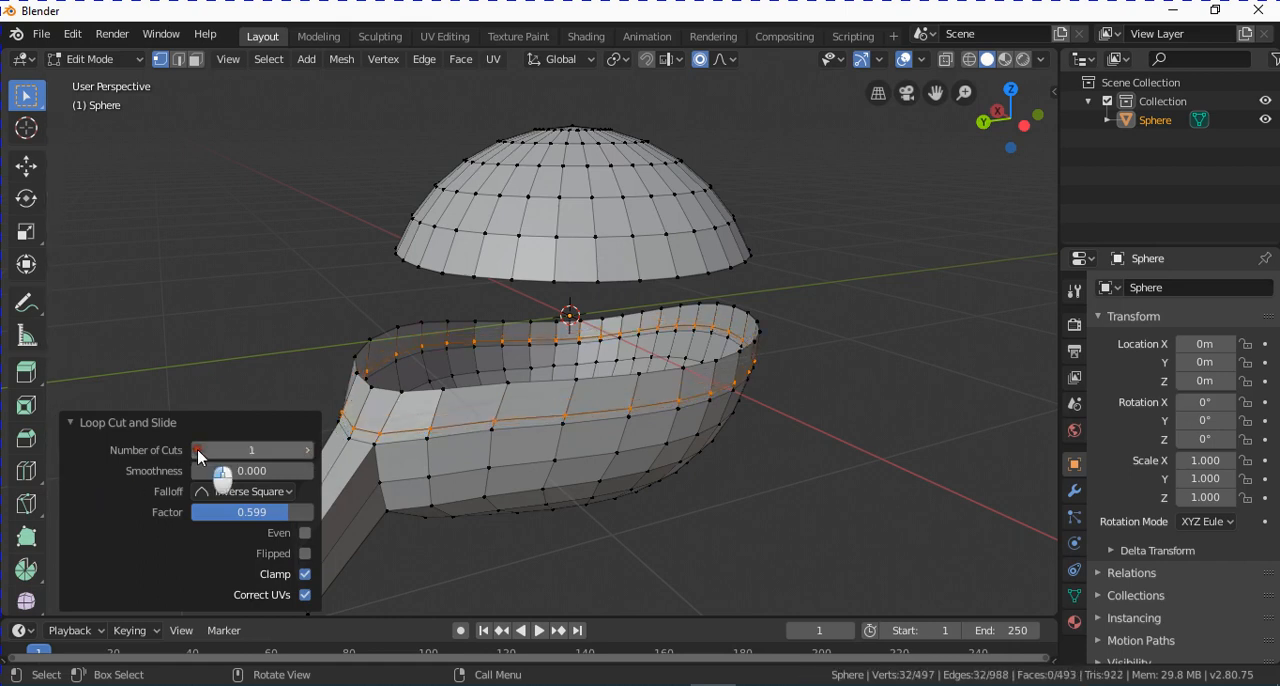
left_click(306, 450)
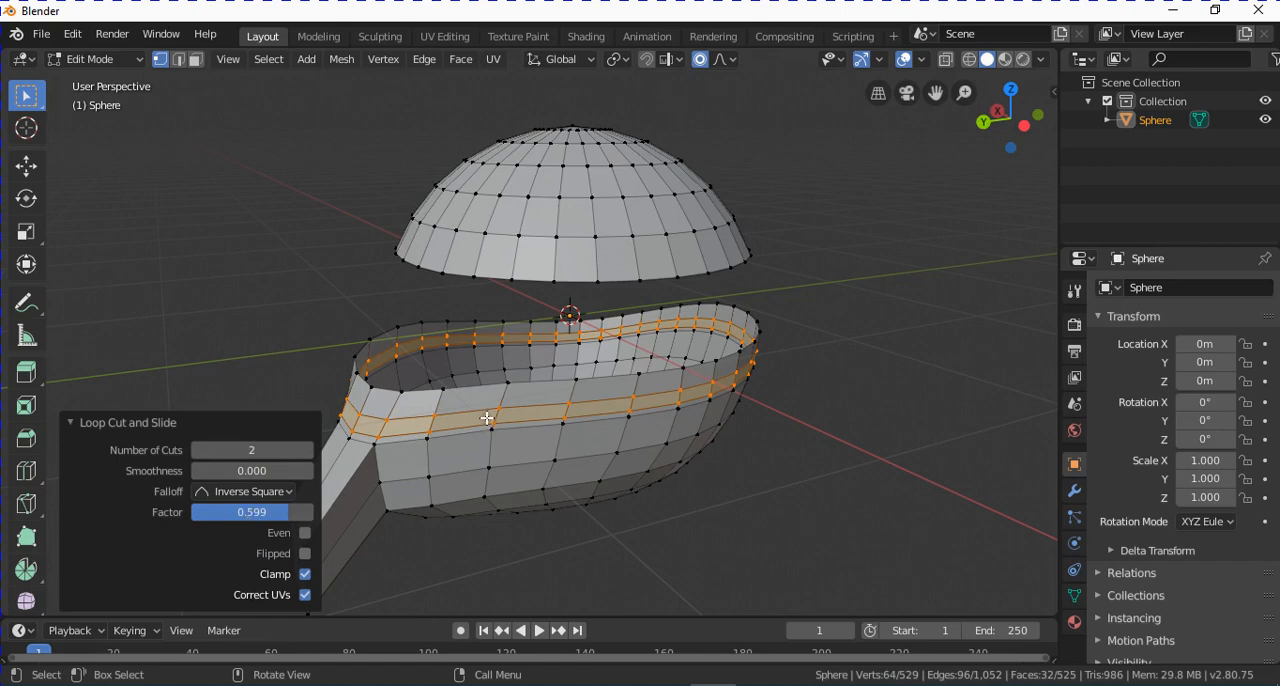
left_click_drag(285, 512, 234, 534)
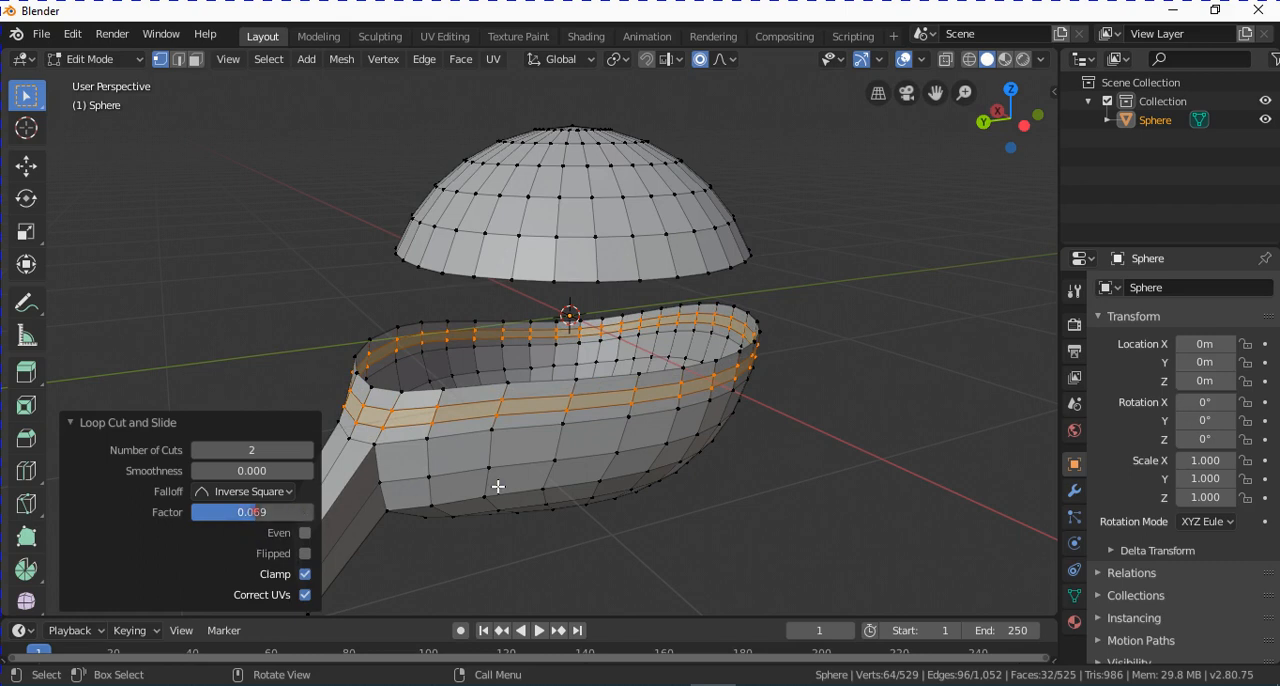
Add 2 evenly spaced loop cuts around the lower shell's band below the existing cuts, leaving the slide factor at 0.
middle_click_drag(645, 523, 628, 427)
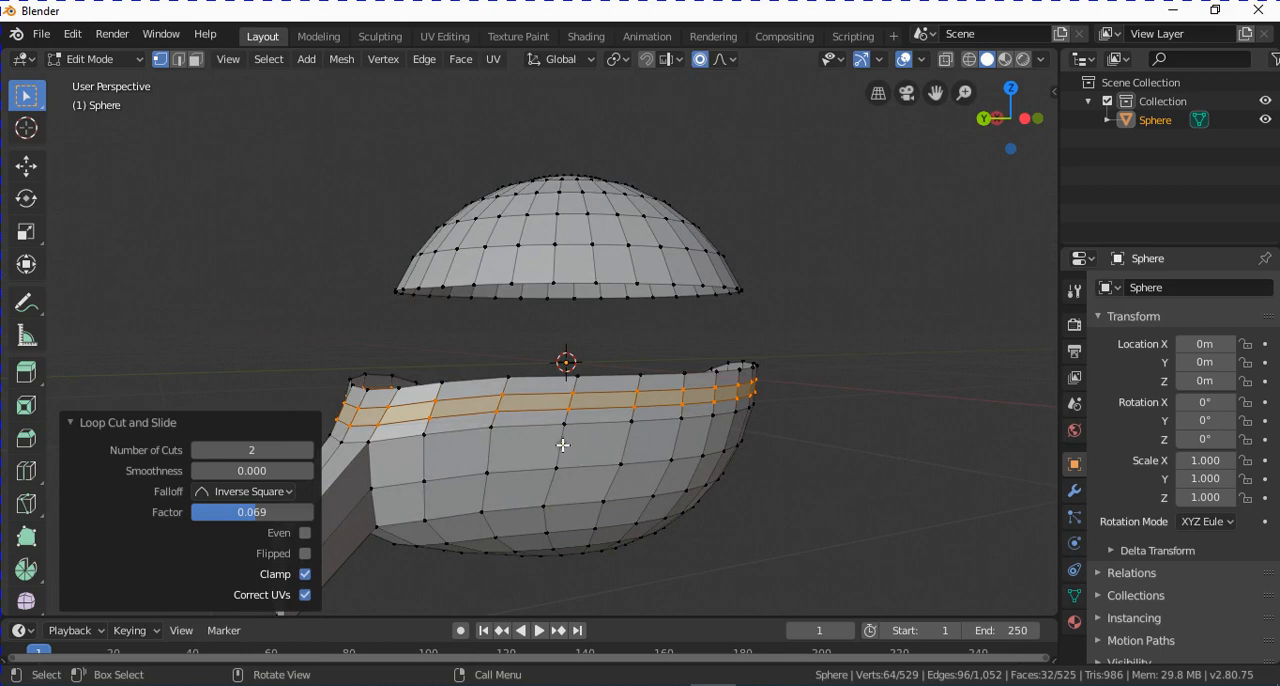
key("ctrl+r")
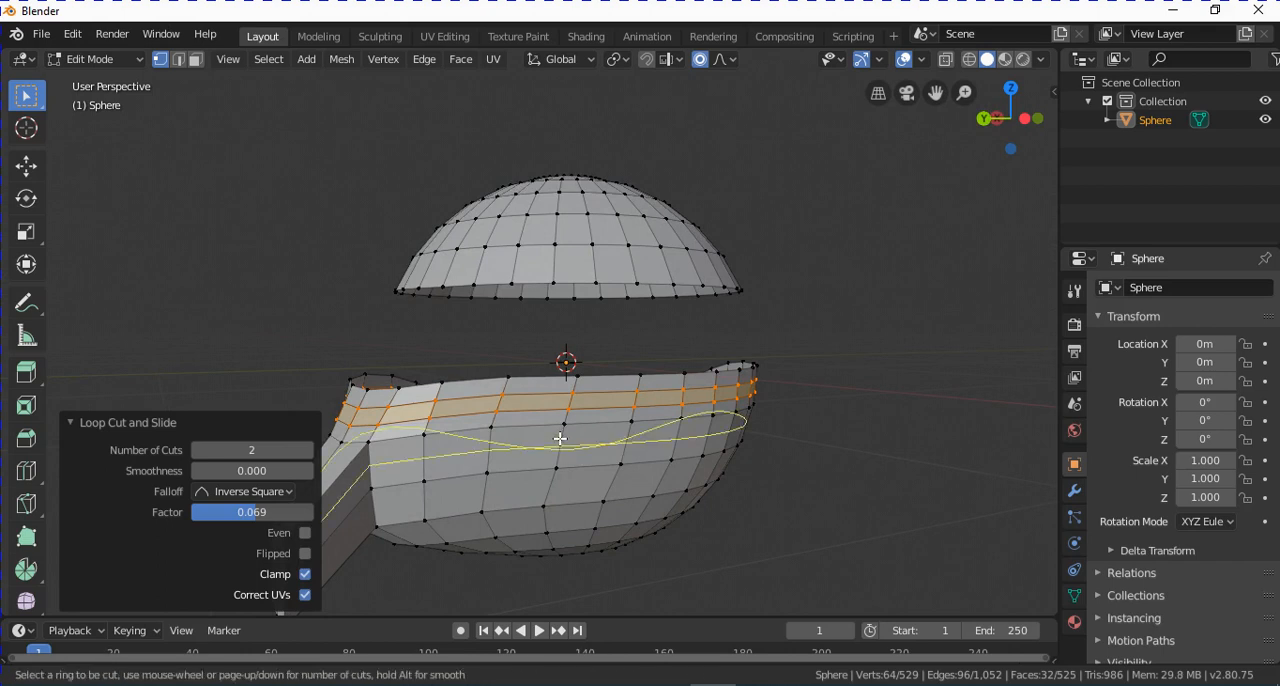
scroll(560, 438, "up", 1)
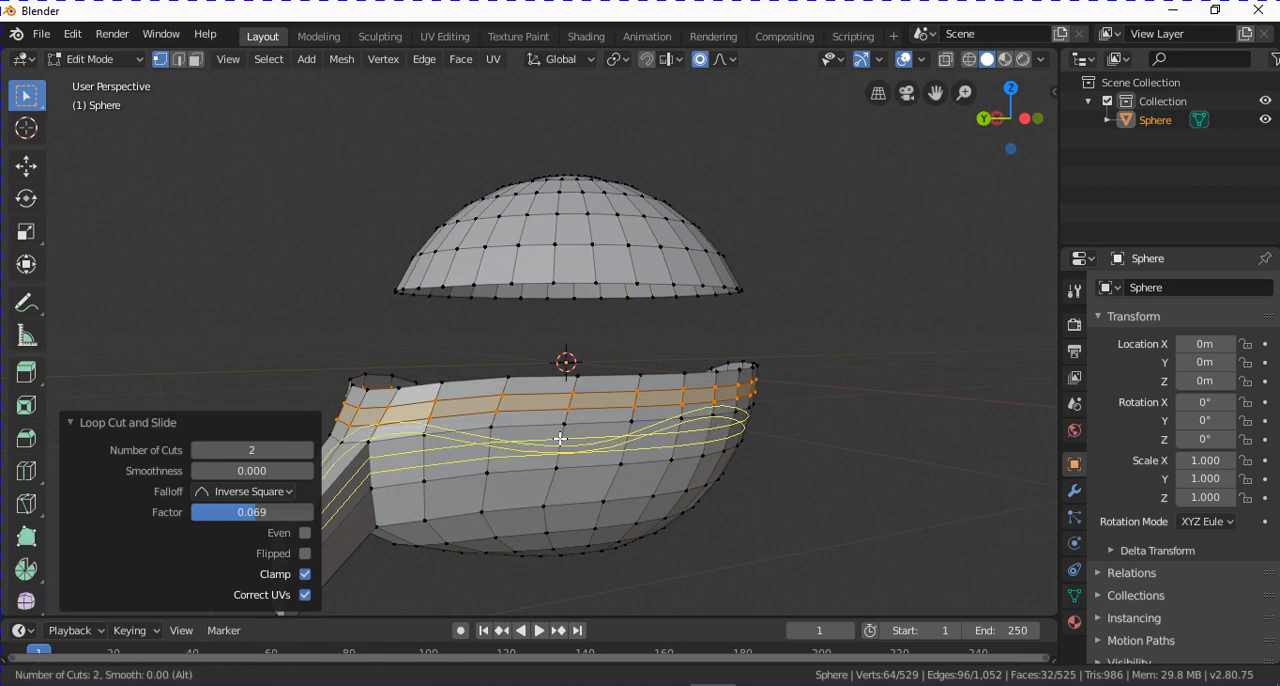
scroll(560, 438, "up", 1)
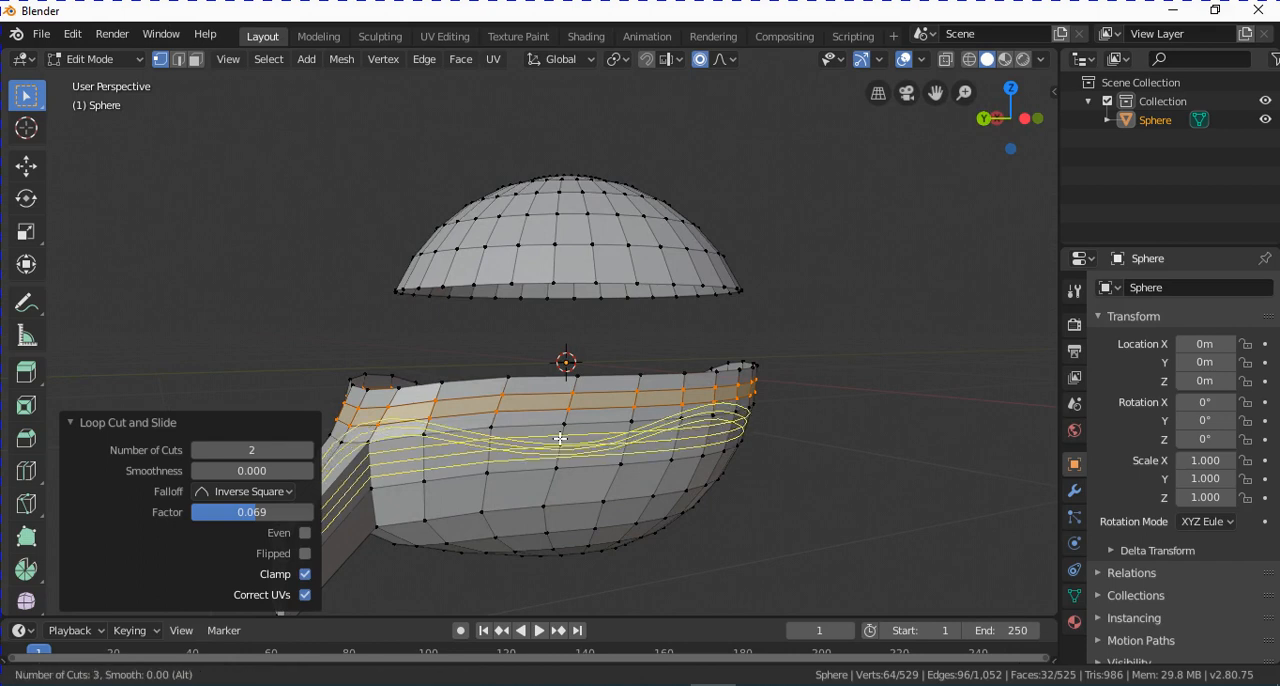
scroll(558, 439, "up", 1)
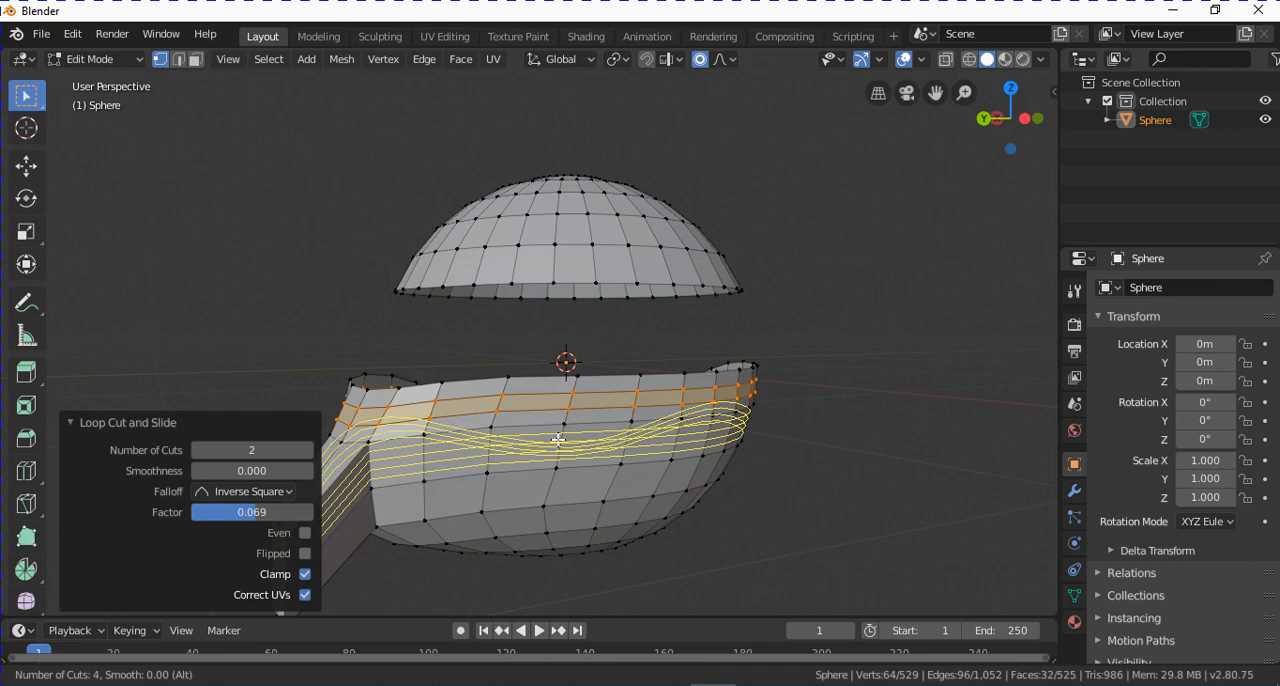
scroll(559, 438, "down", 3)
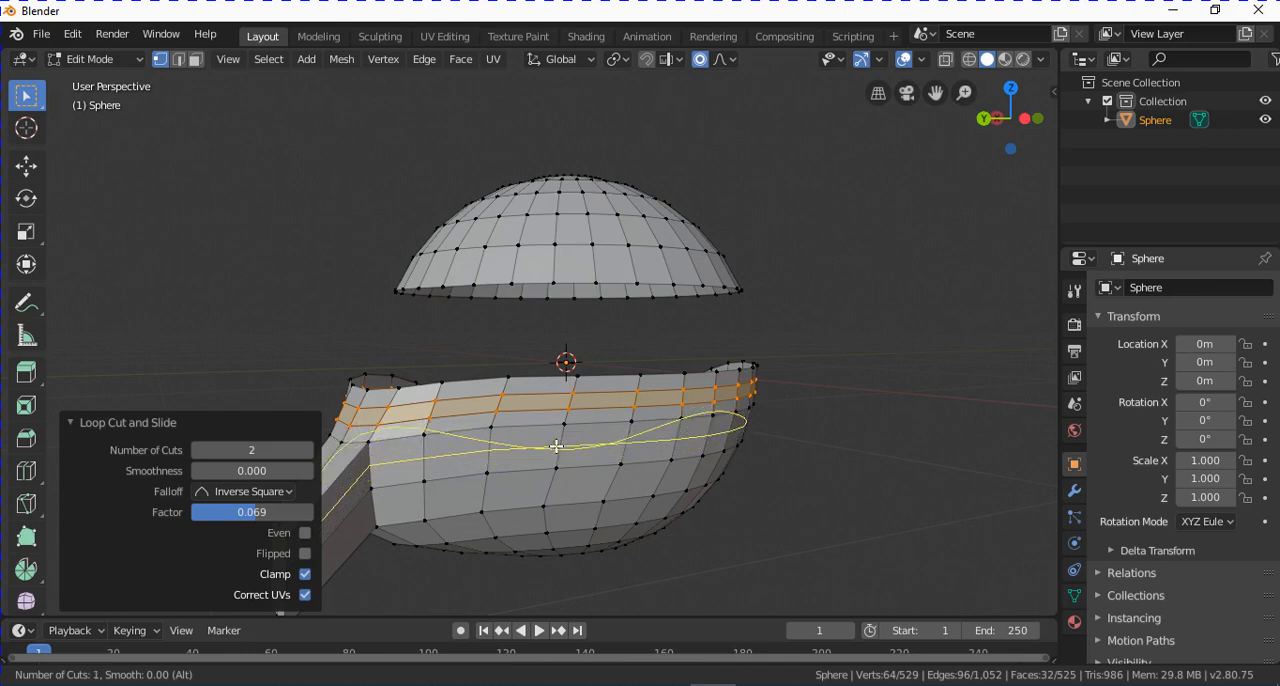
scroll(557, 446, "up", 1)
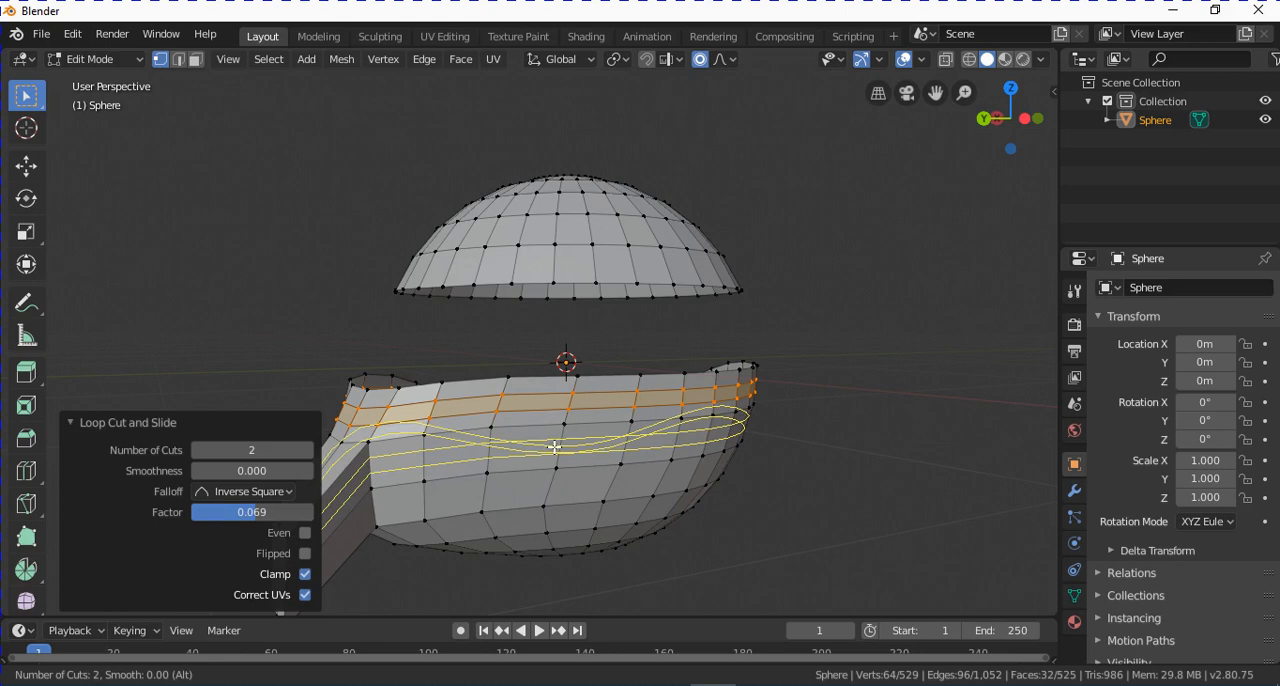
left_click(555, 447)
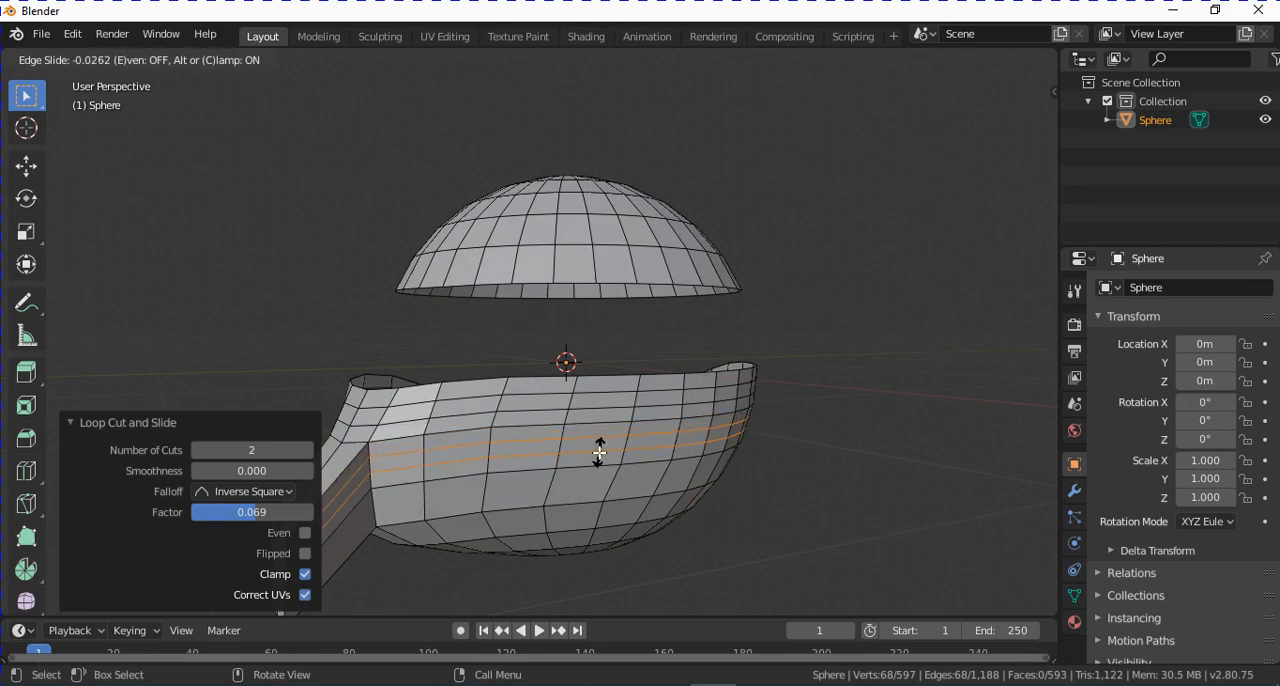
right_click(600, 451)
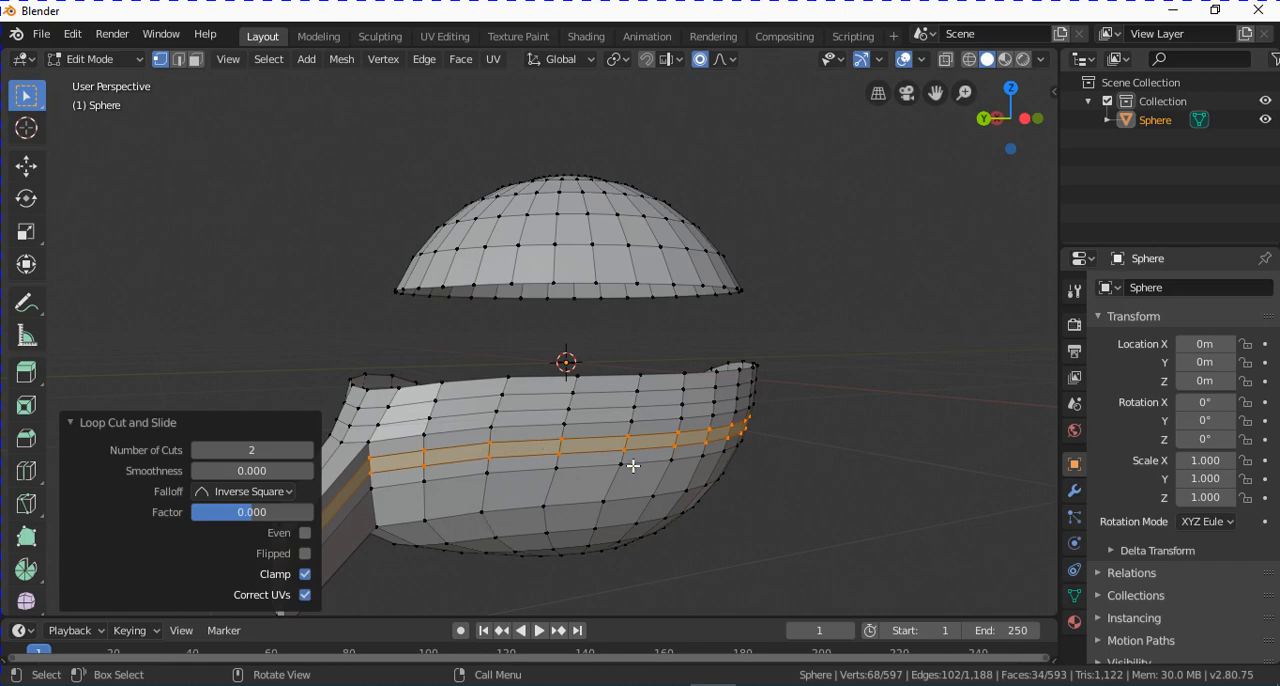
Clear the mesh selection and activate the Knife tool for cutting the upper dome.
middle_click_drag(618, 466, 694, 368)
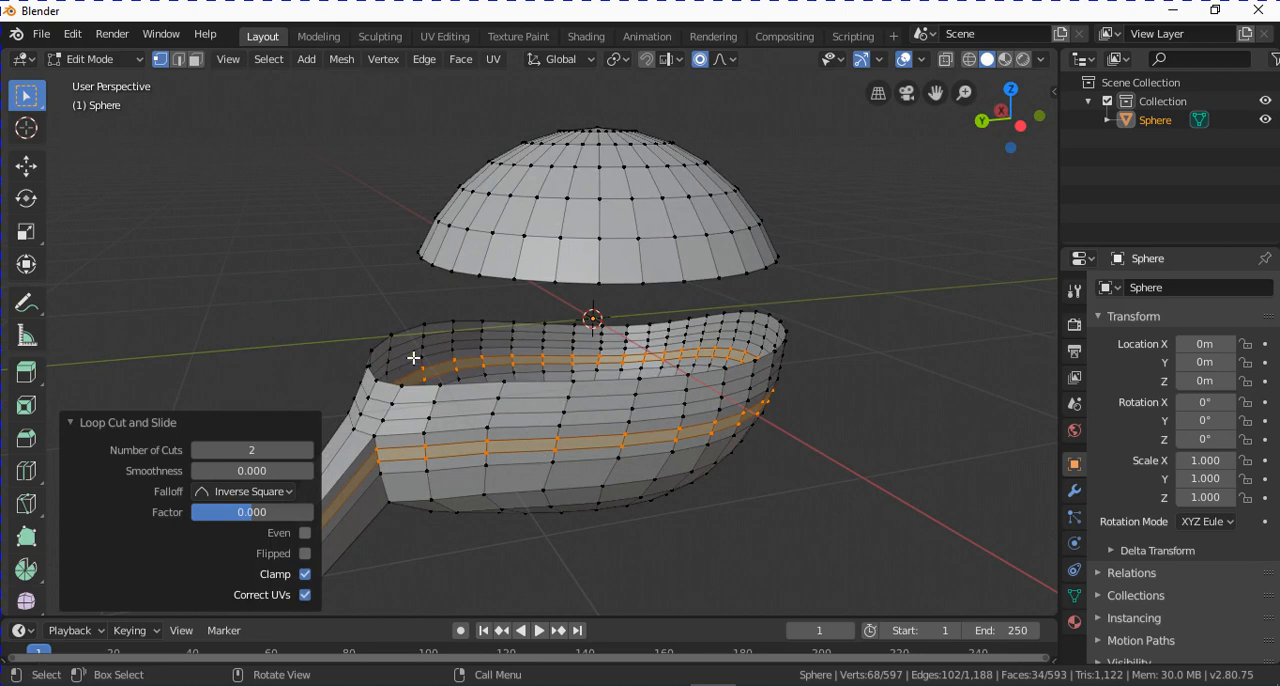
key("a")
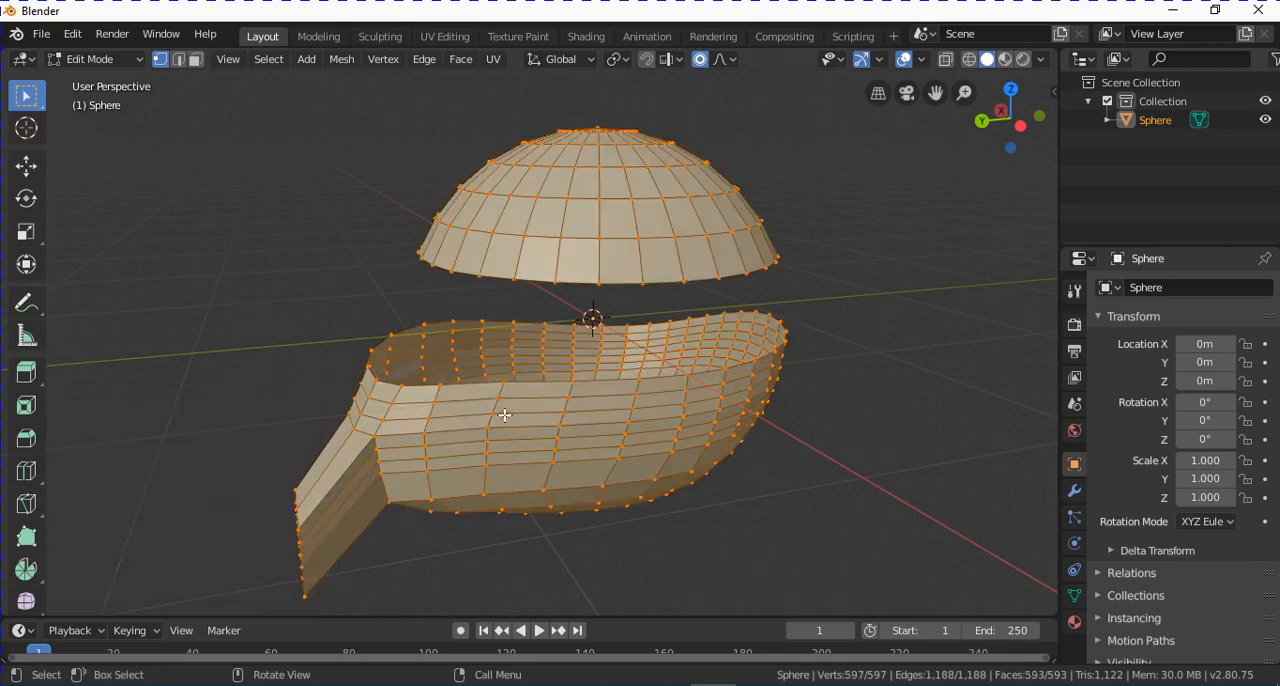
key("alt+a")
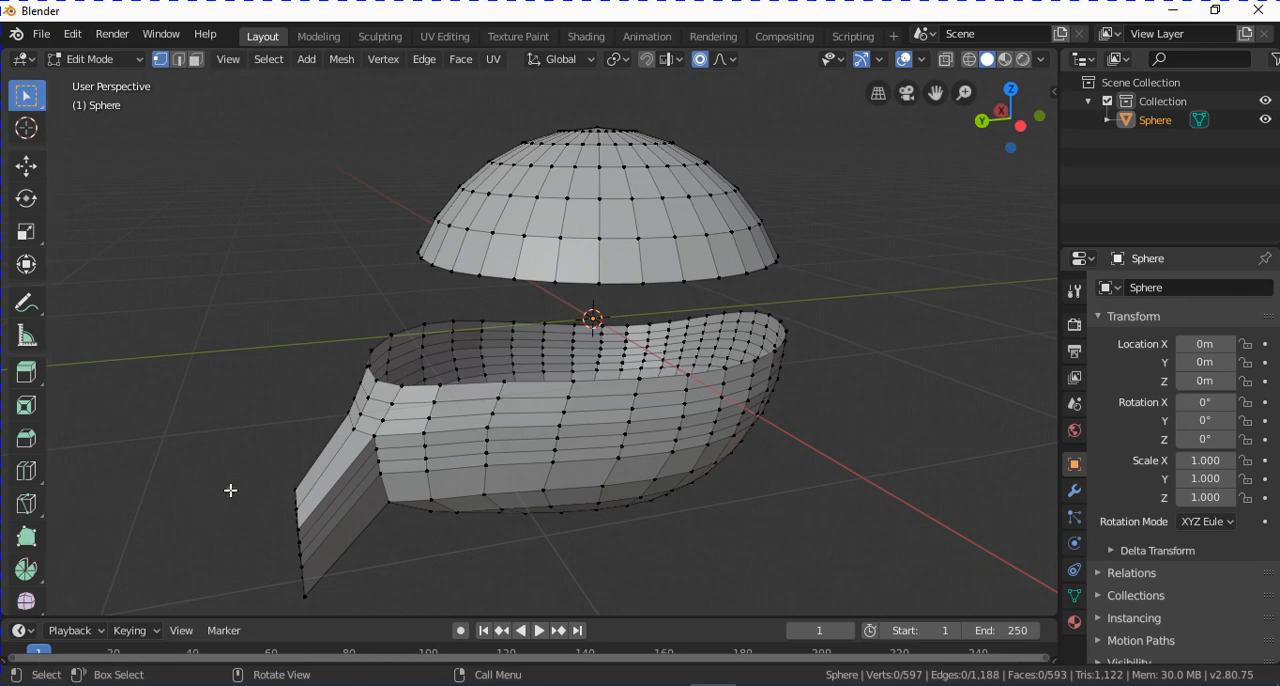
left_click(22, 503)
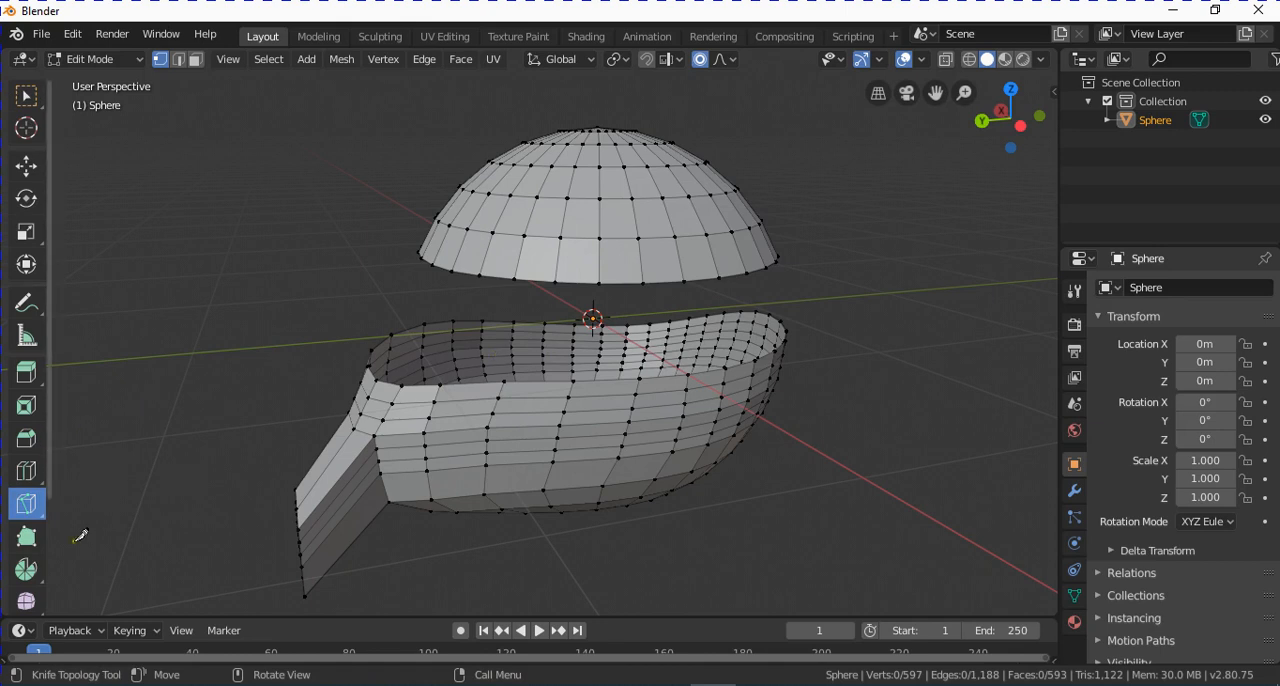
left_click(30, 508)
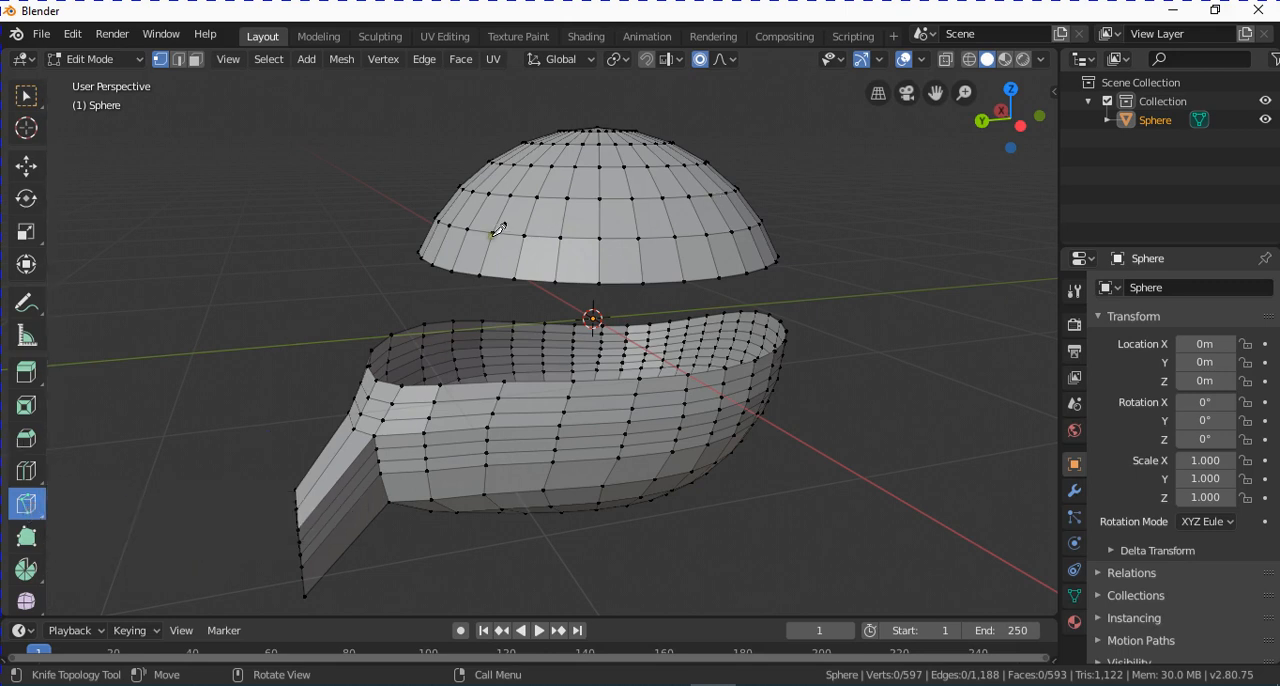
scroll(540, 225, "up", 1)
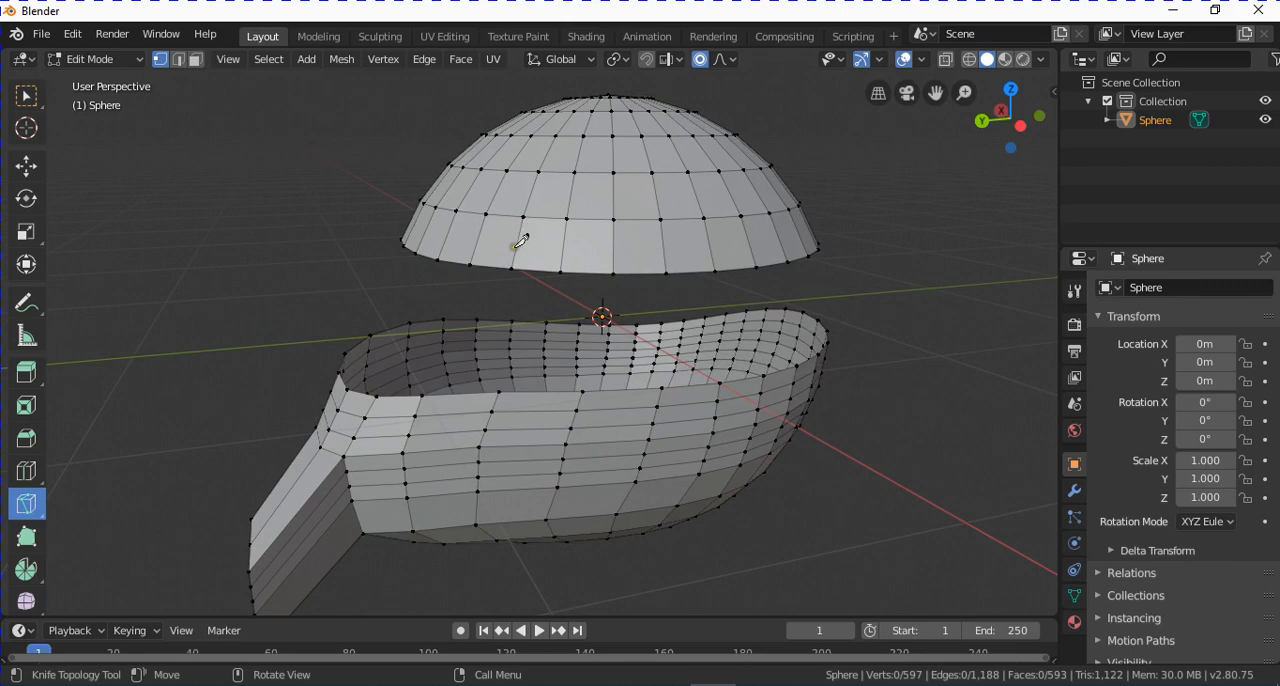
Cut a closed, pointed outline with the Knife across the front faces in the lower rows of the dome.
left_click(516, 243)
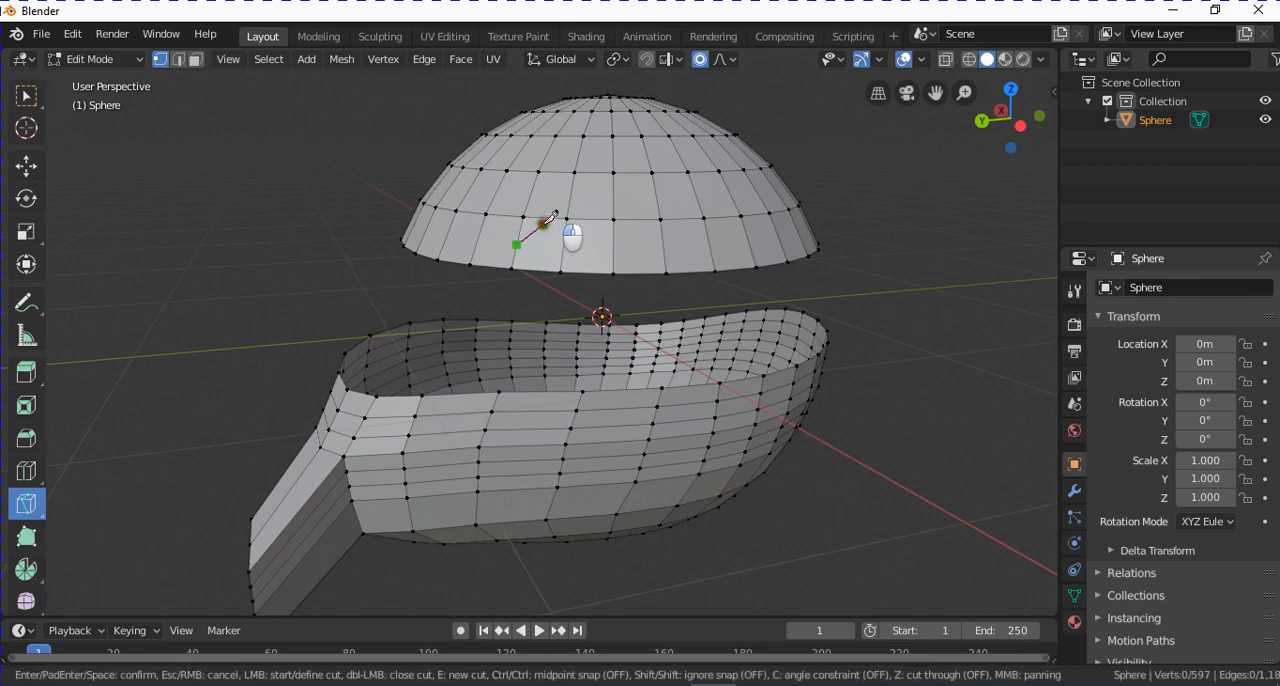
left_click(548, 215)
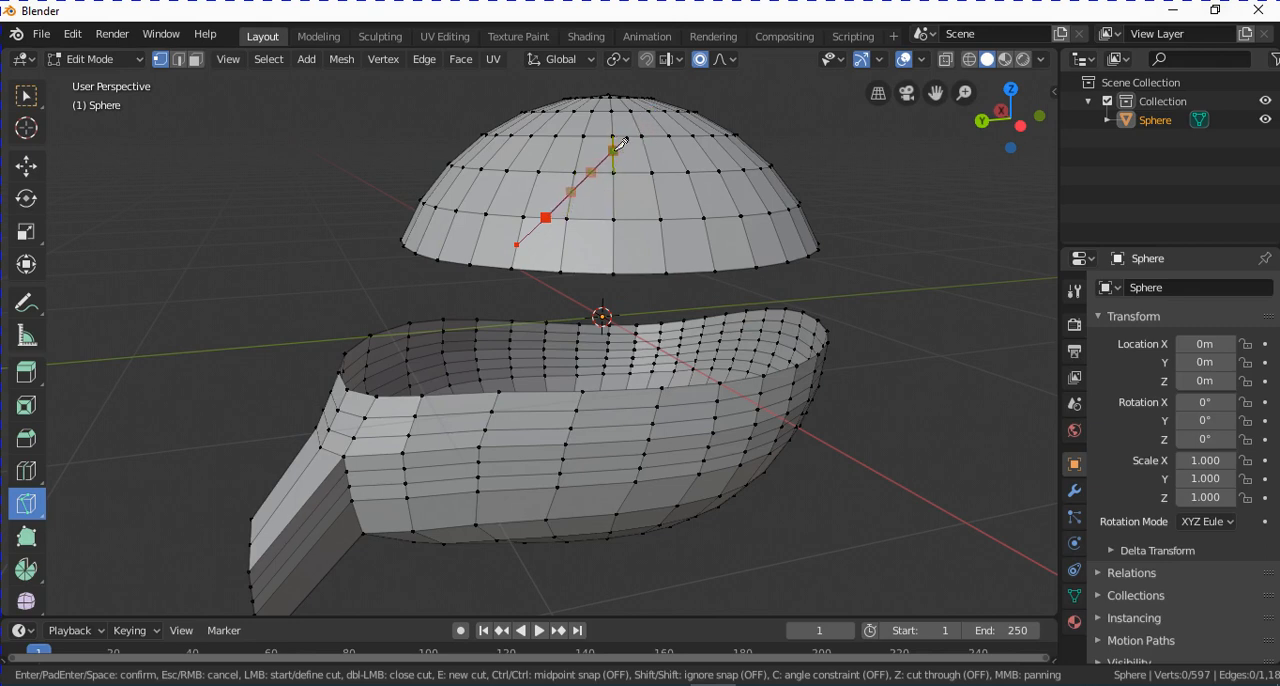
left_click(570, 191)
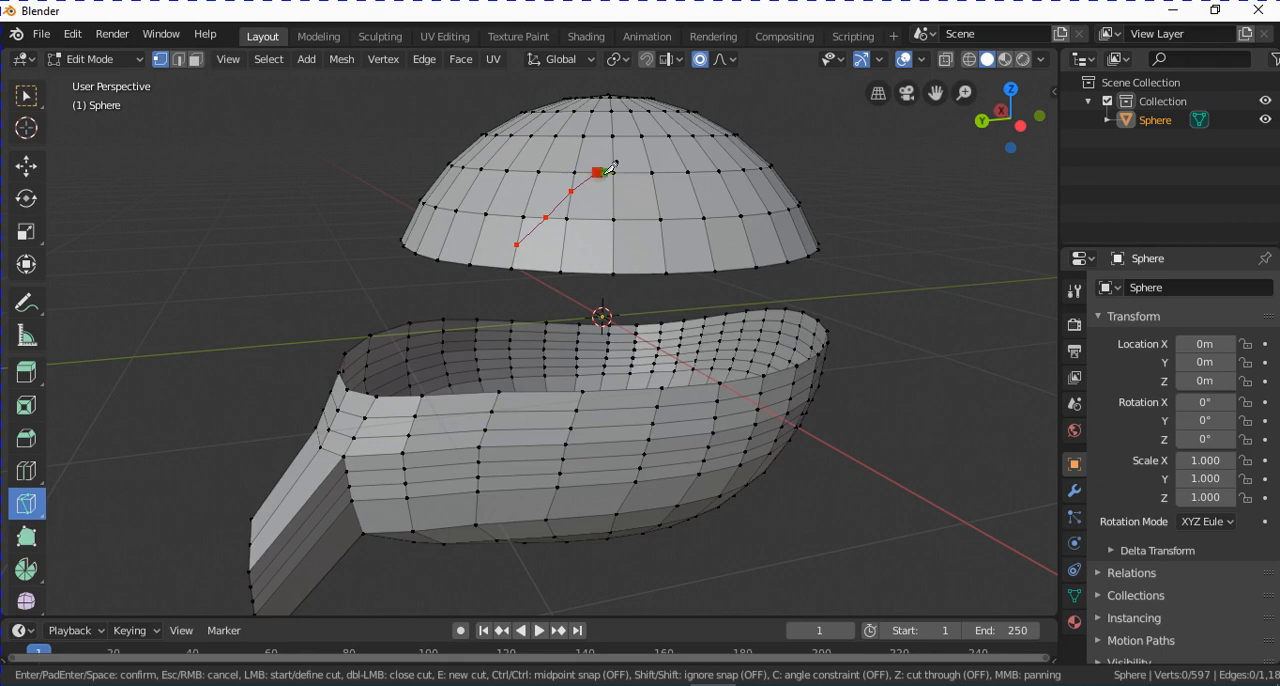
left_click(597, 172)
left_click(612, 136)
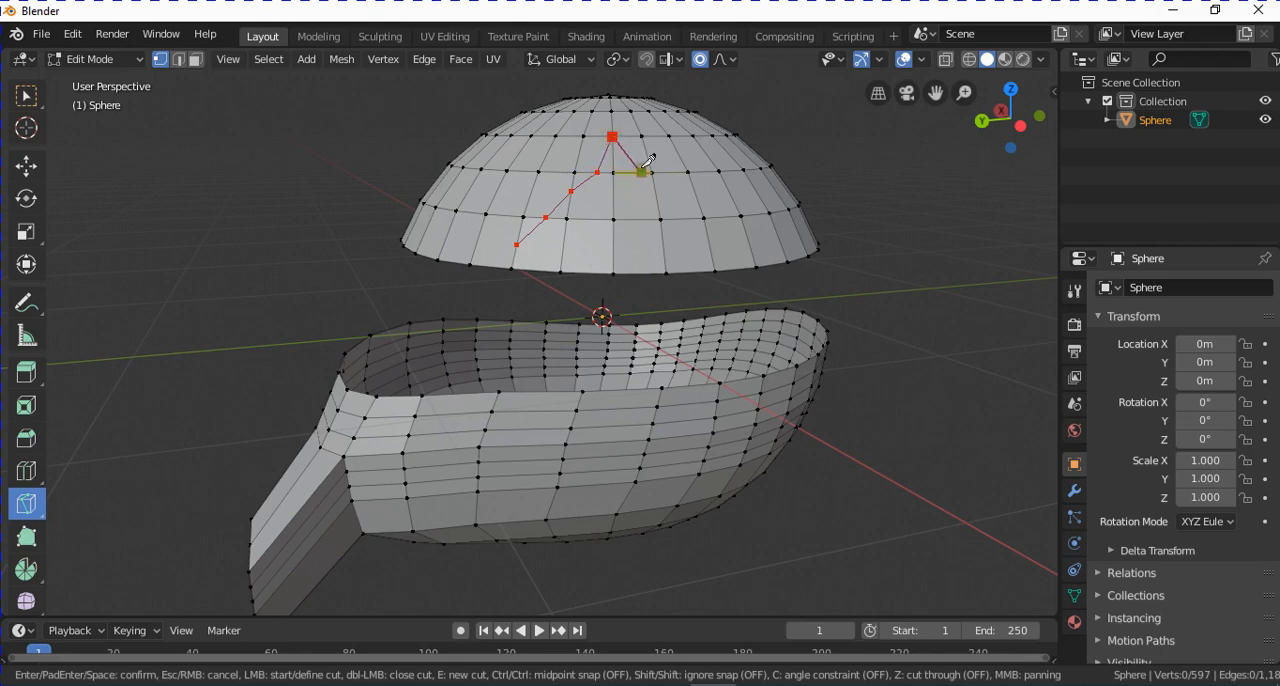
left_click(686, 213)
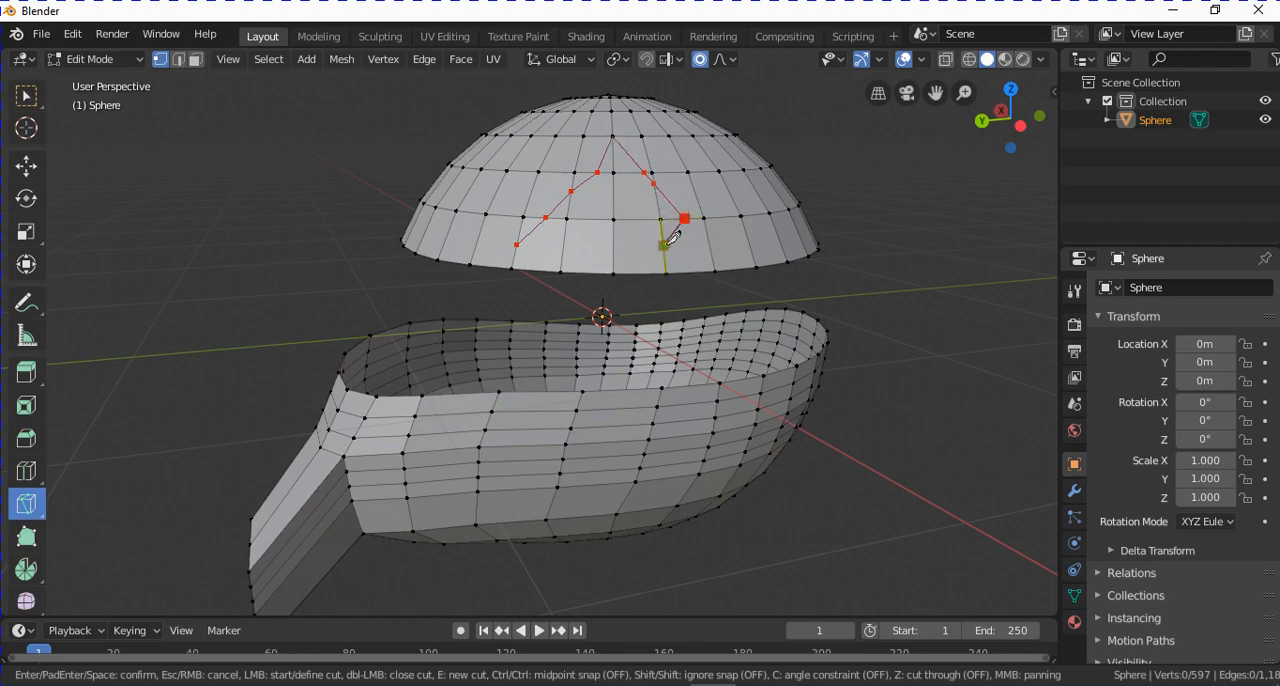
left_click(664, 243)
left_click(614, 250)
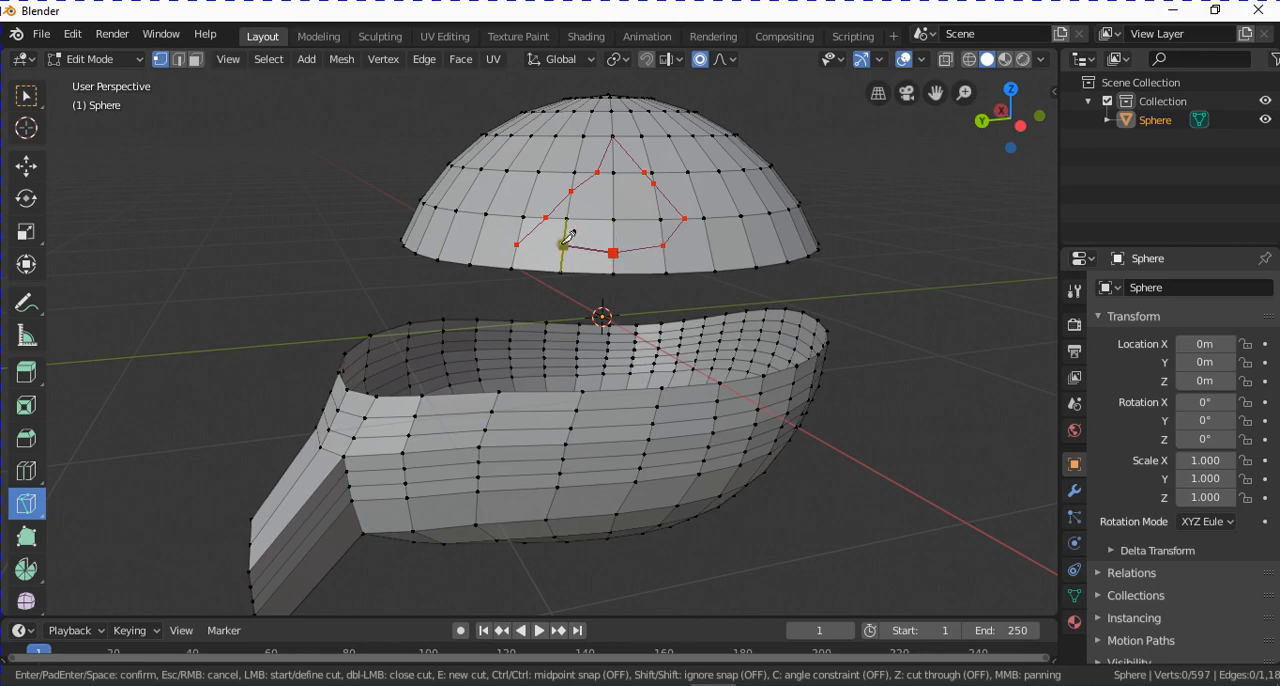
left_click(564, 255)
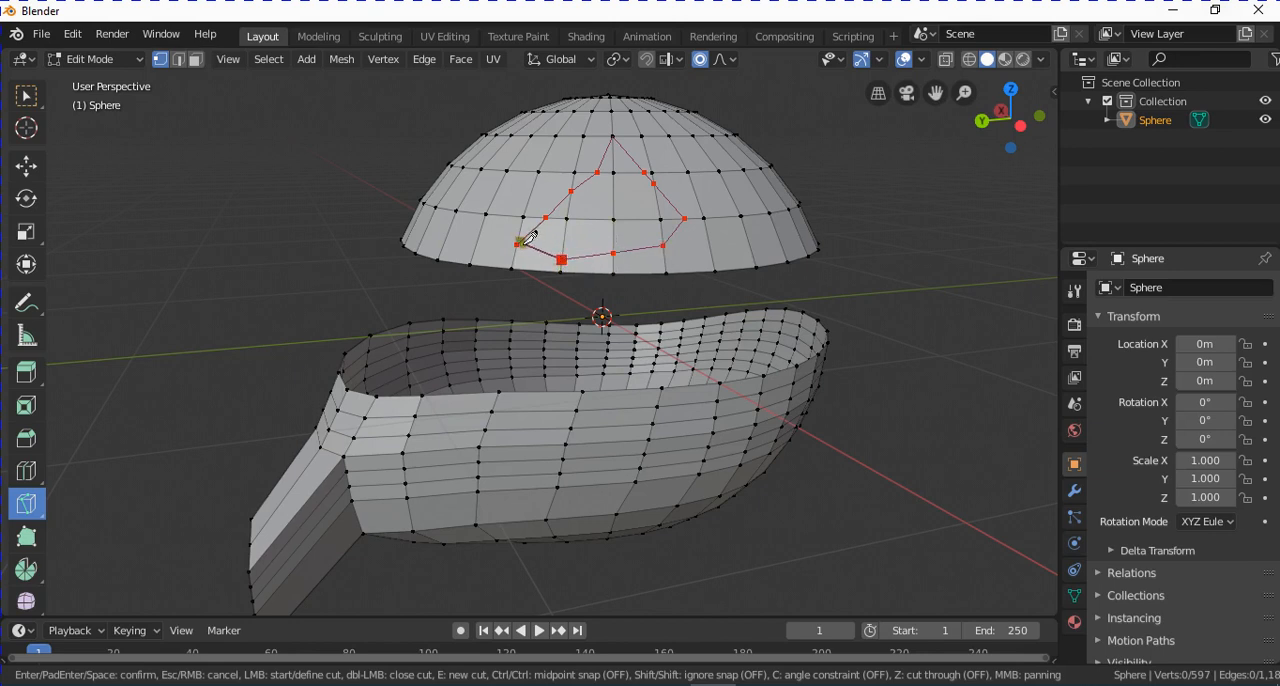
left_click(526, 241)
key("Return")
Change to face selection mode and activate the Select Box tool.
middle_click_drag(766, 202, 581, 251)
key("k")
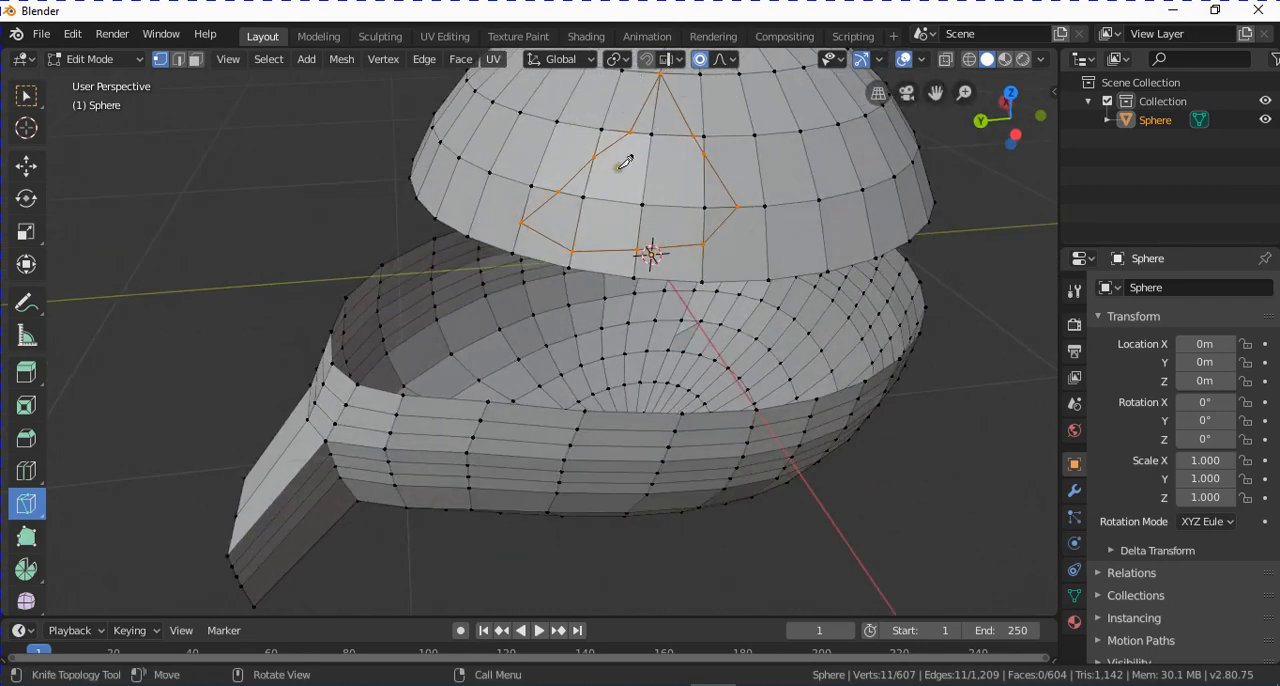
left_click(195, 59)
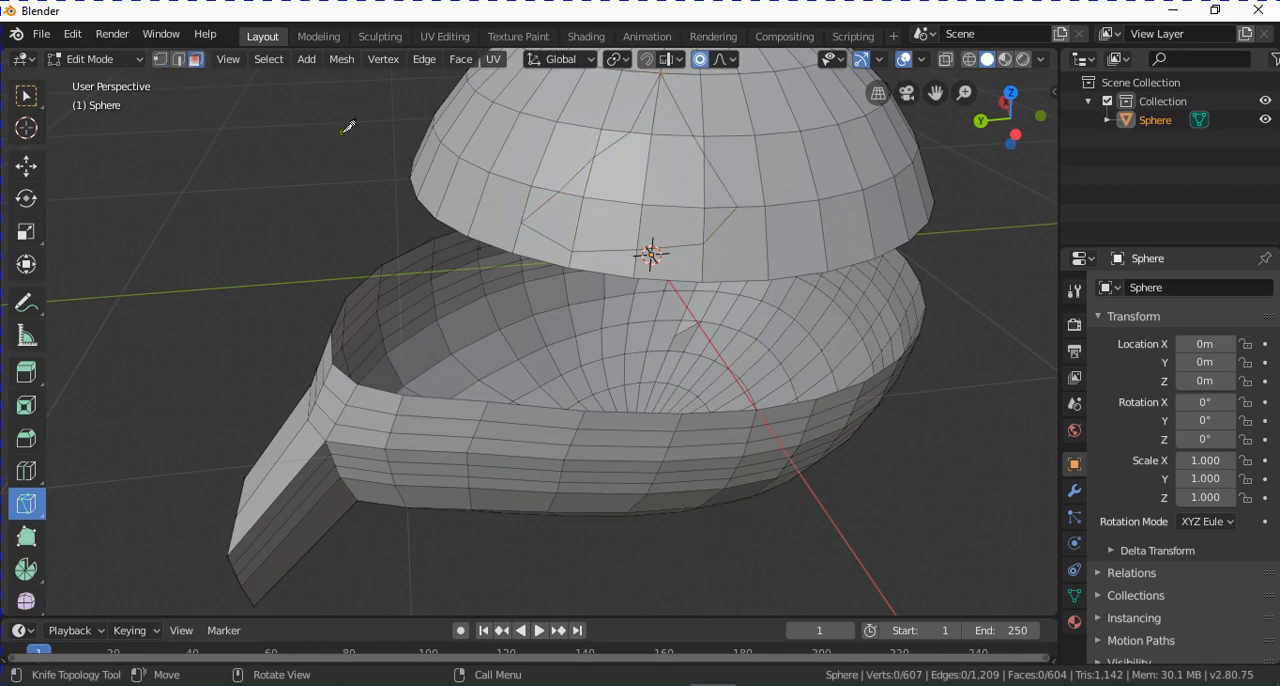
left_click(24, 97)
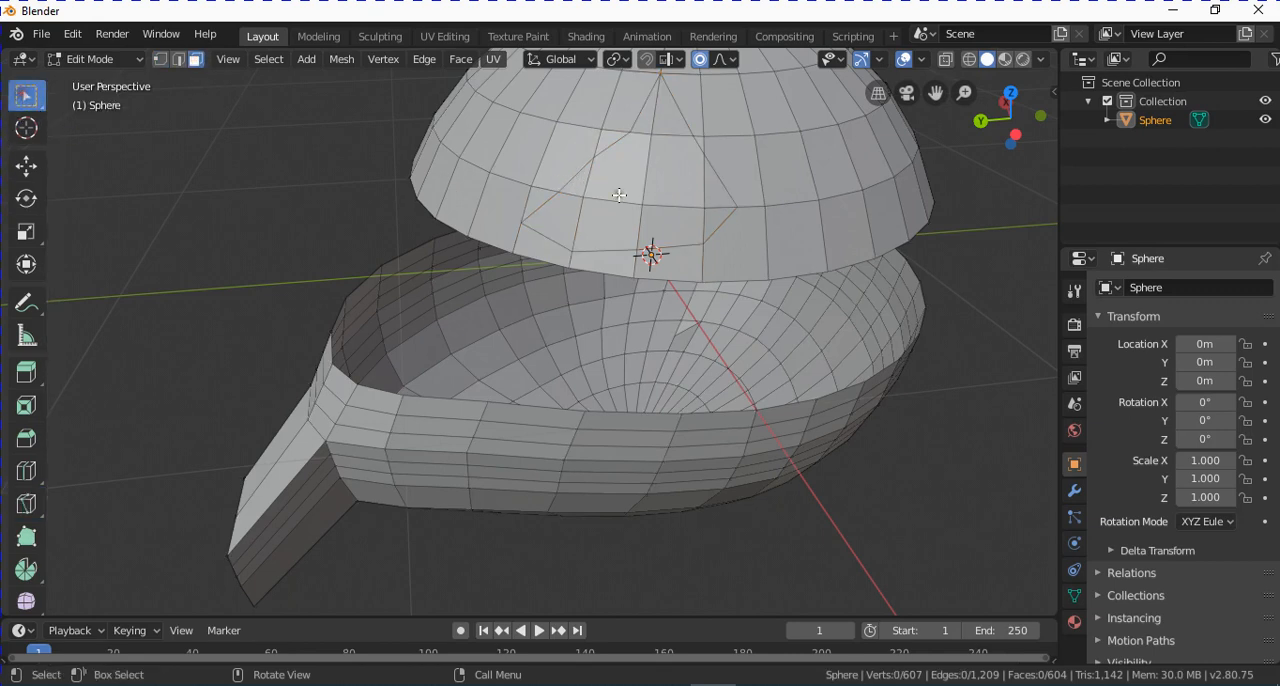
Try to select the faces inside the knife-cut outline on the dome one after another.
left_click(562, 210)
left_click(601, 174)
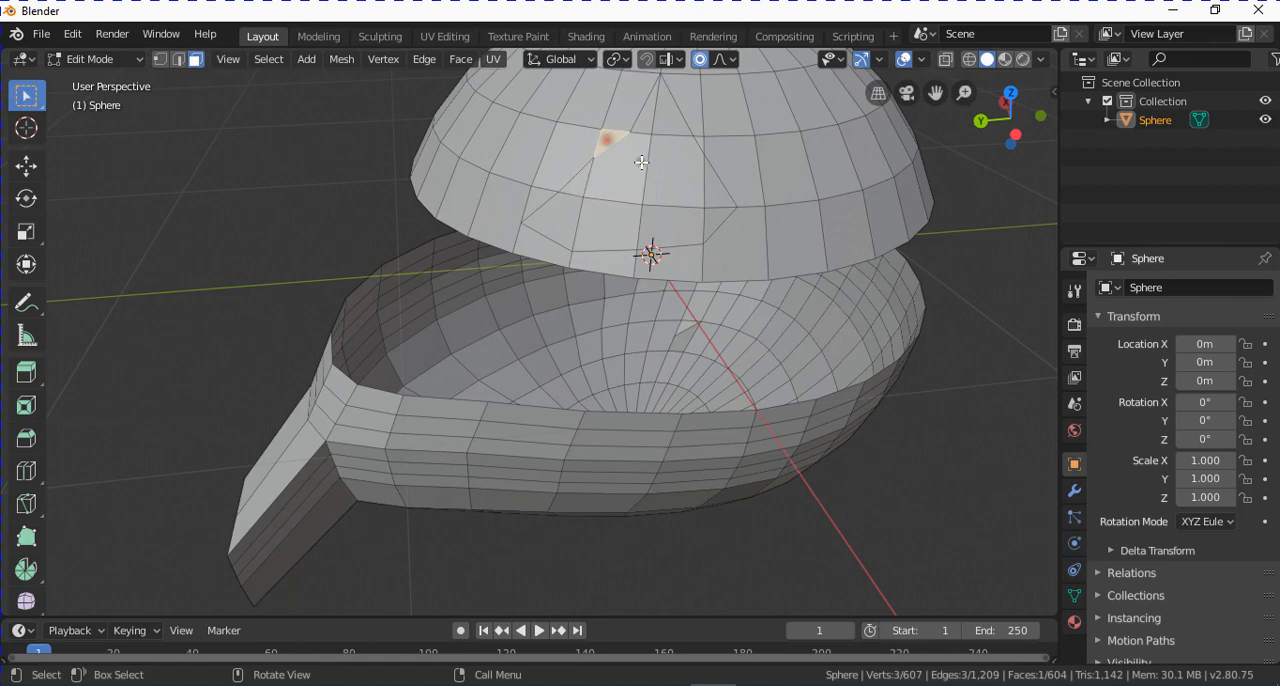
left_click(630, 163)
left_click(669, 124)
left_click(690, 156)
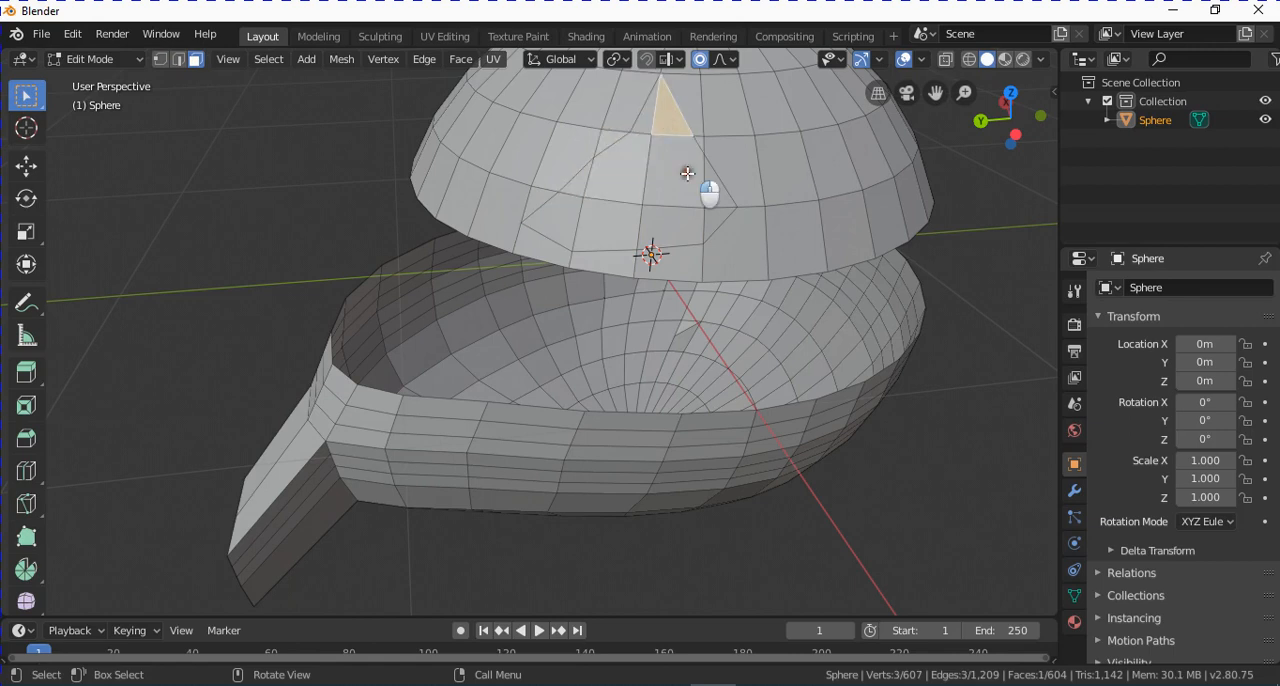
left_click(712, 195)
left_click(715, 202)
Select three adjoining faces at one lower corner of the knife-cut outline and extrude them about 0.246 m along their normal.
left_click(670, 232)
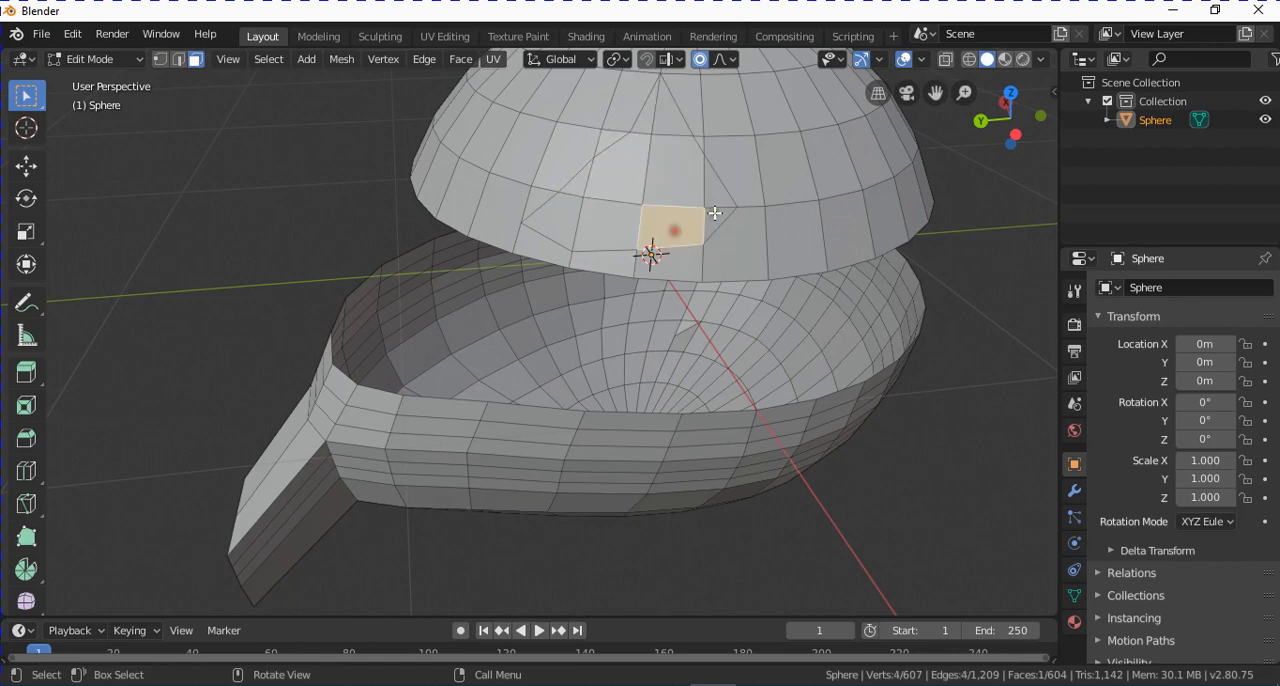
left_click(704, 202, "shift")
left_click(718, 188, "shift")
middle_click_drag(718, 188, 673, 339)
key("e")
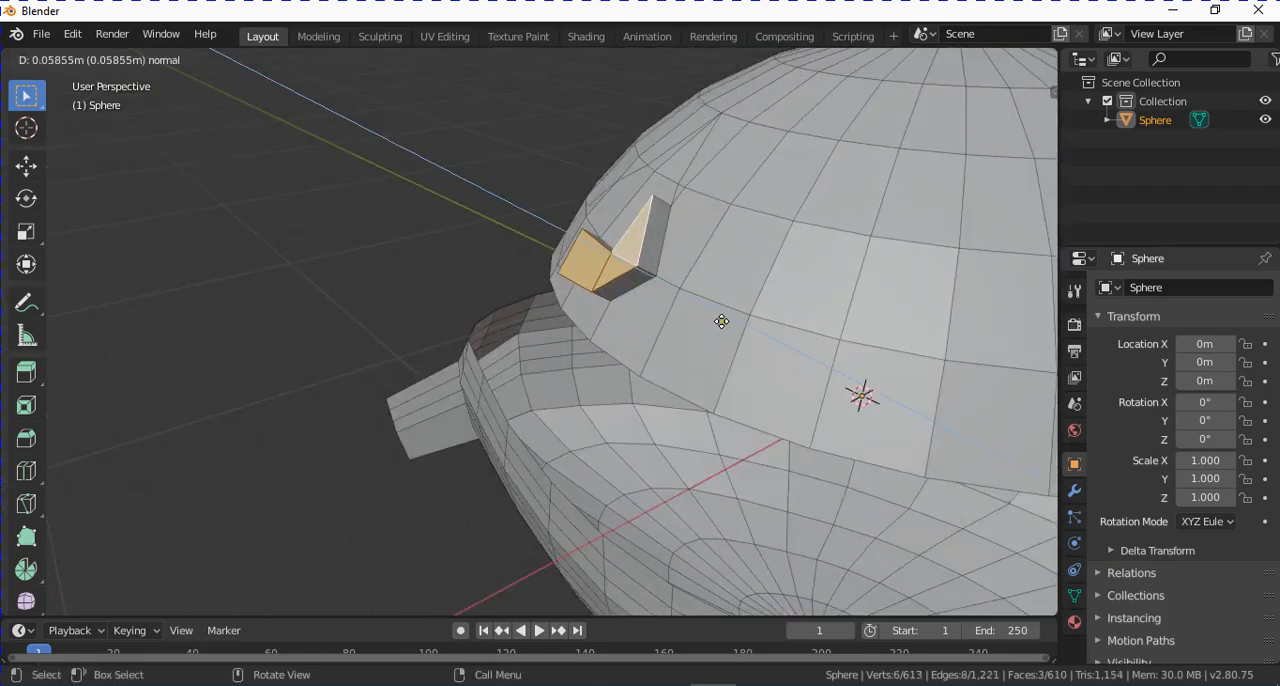
left_click(654, 289)
middle_click_drag(654, 289, 685, 287)
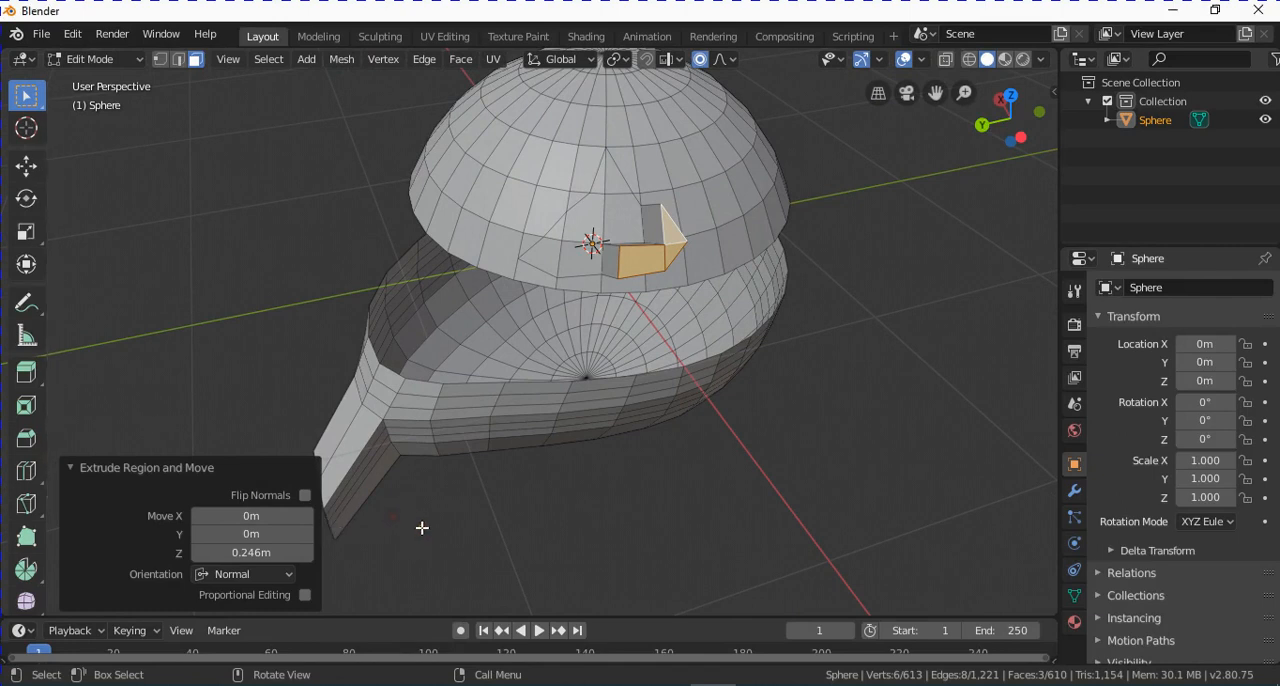
Activate the Bisect tool in place of the Knife and select all faces of the mesh.
key("a")
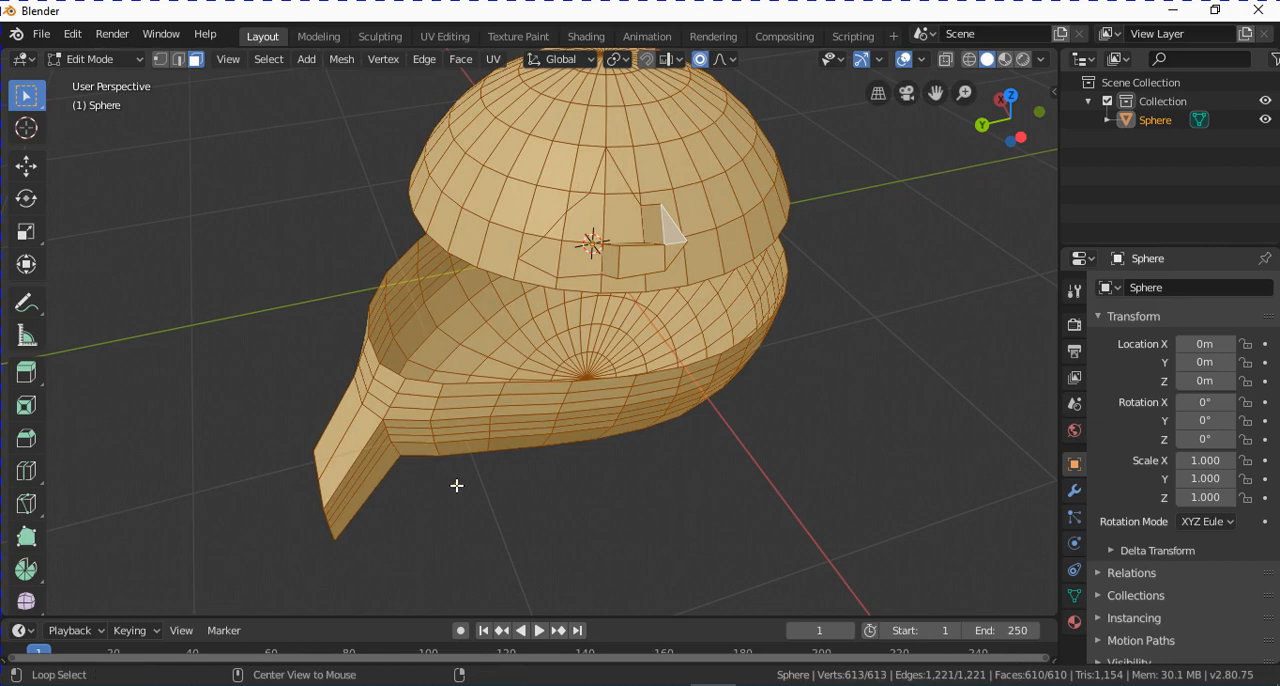
key("alt+a")
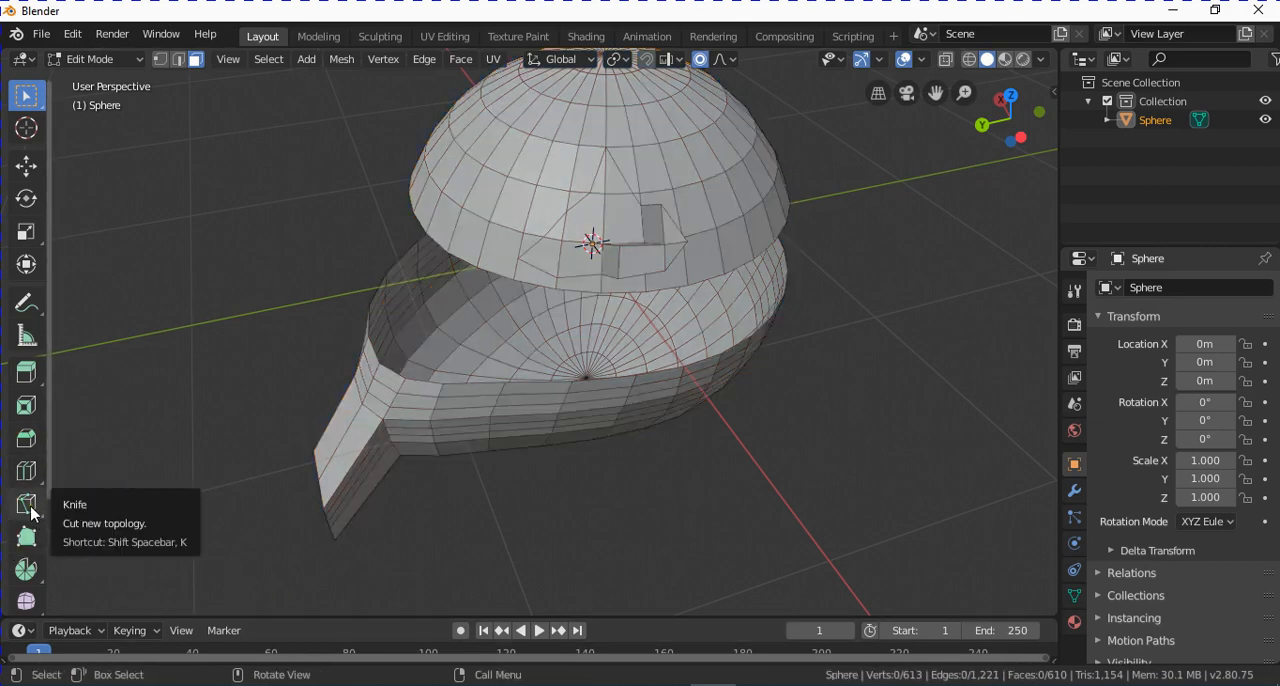
left_click_drag(31, 512, 79, 547)
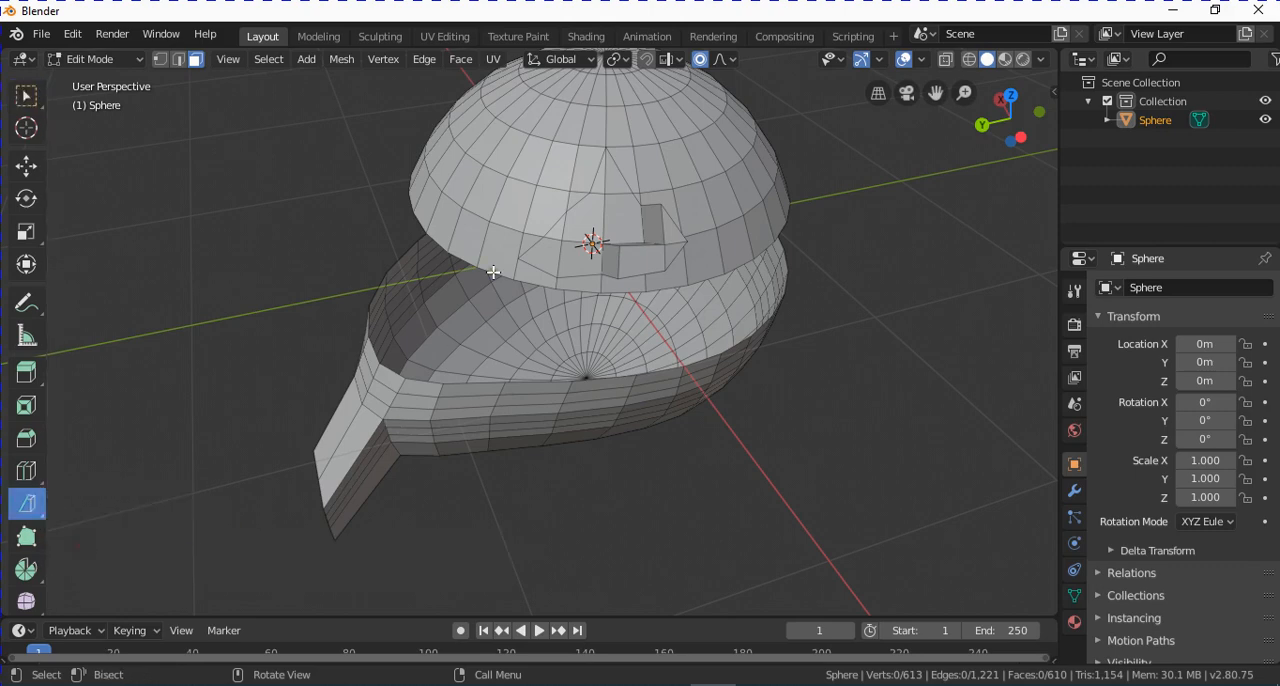
middle_click_drag(490, 275, 555, 327)
middle_click_drag(575, 285, 569, 302)
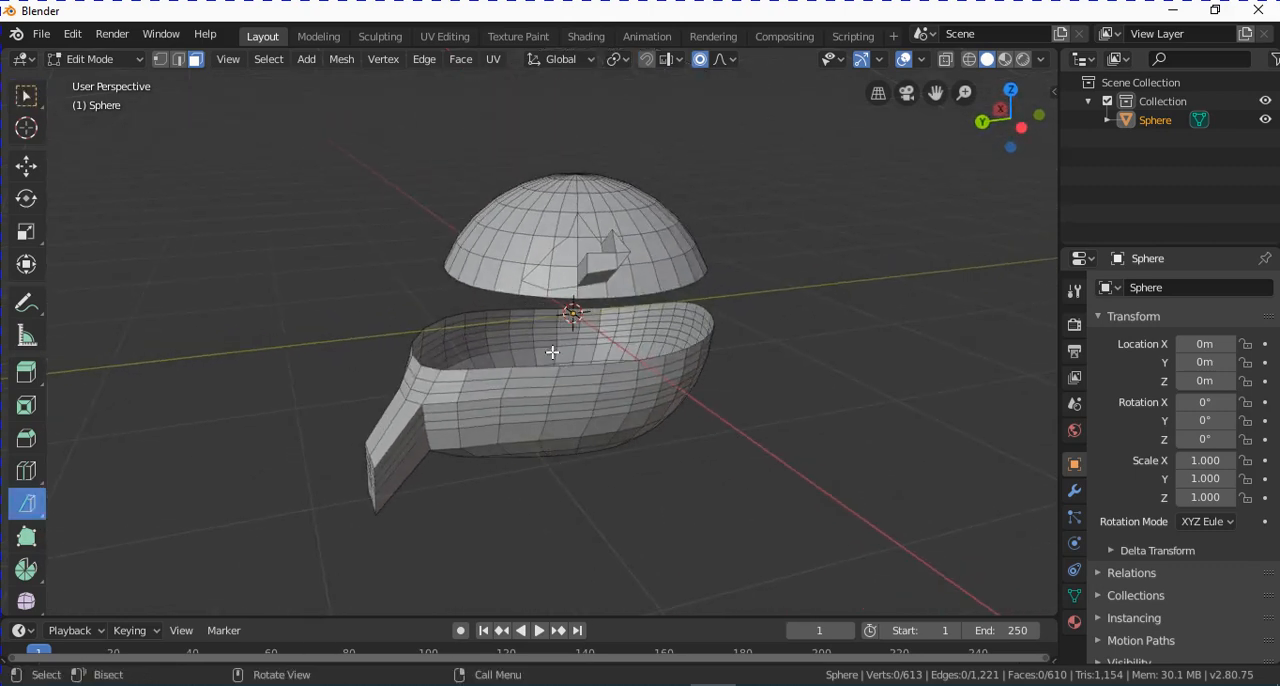
key("a")
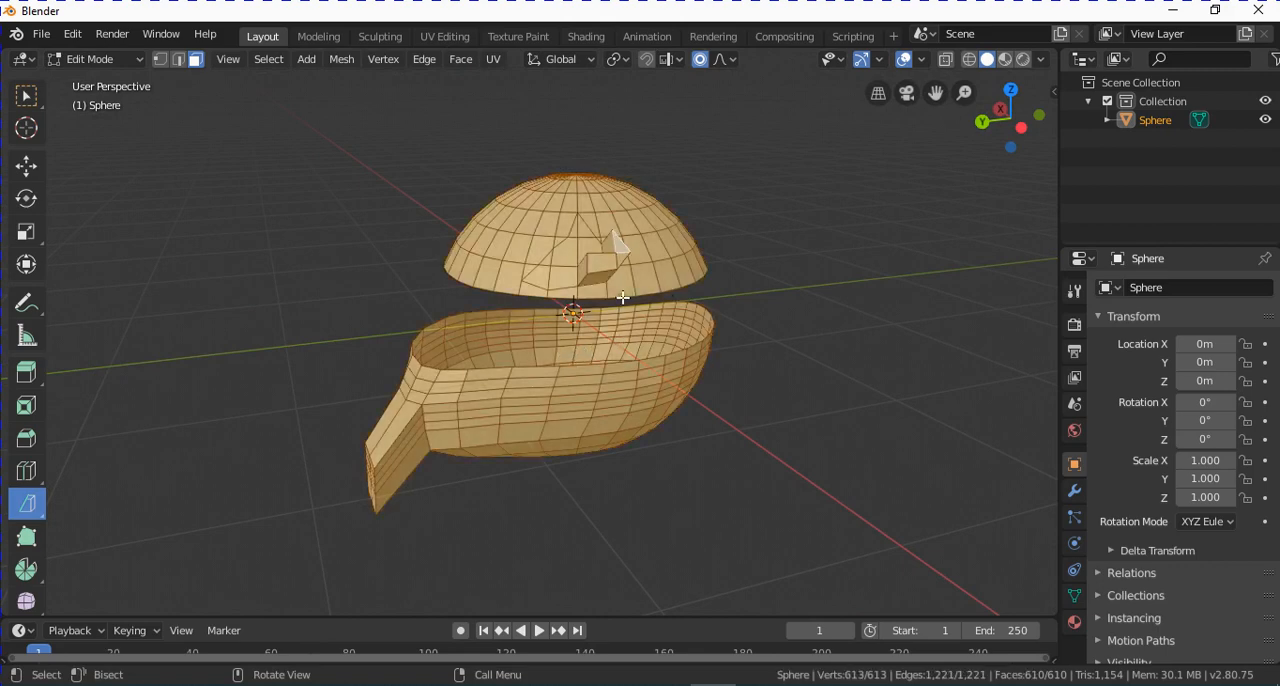
scroll(645, 259, "up", 1)
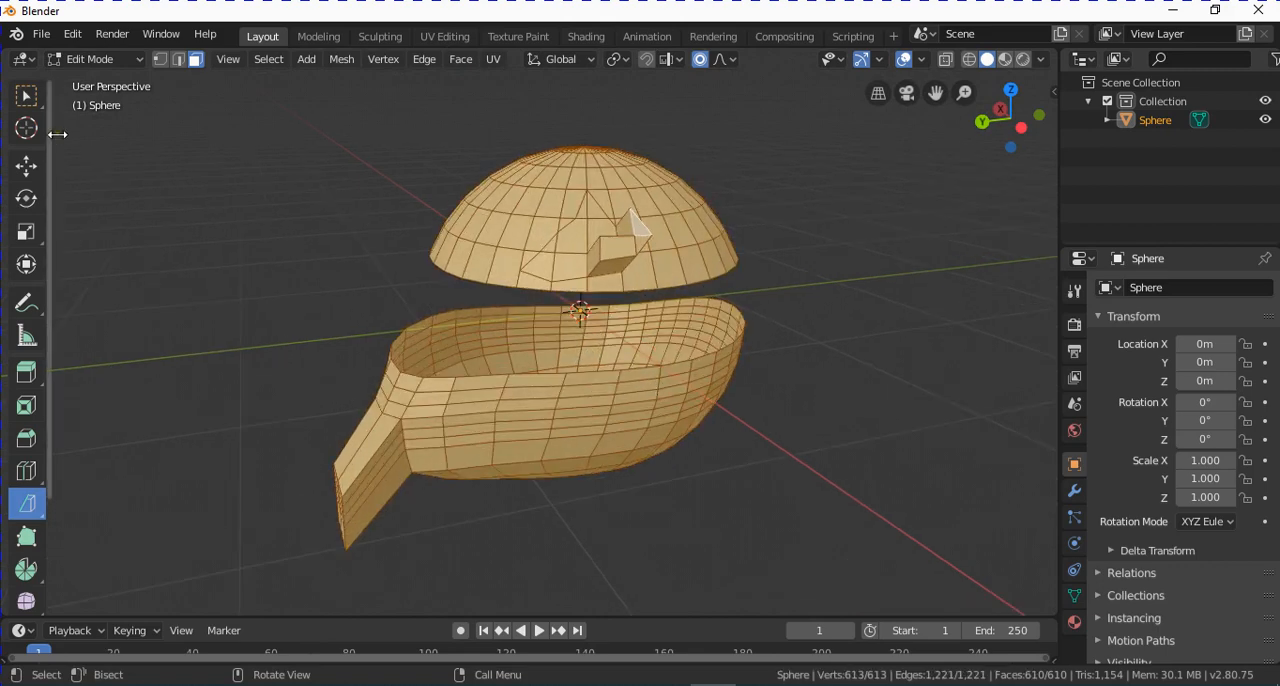
Select only the dome's linked faces with Select Box and Select Linked, and reactivate the Bisect tool.
left_click(30, 102)
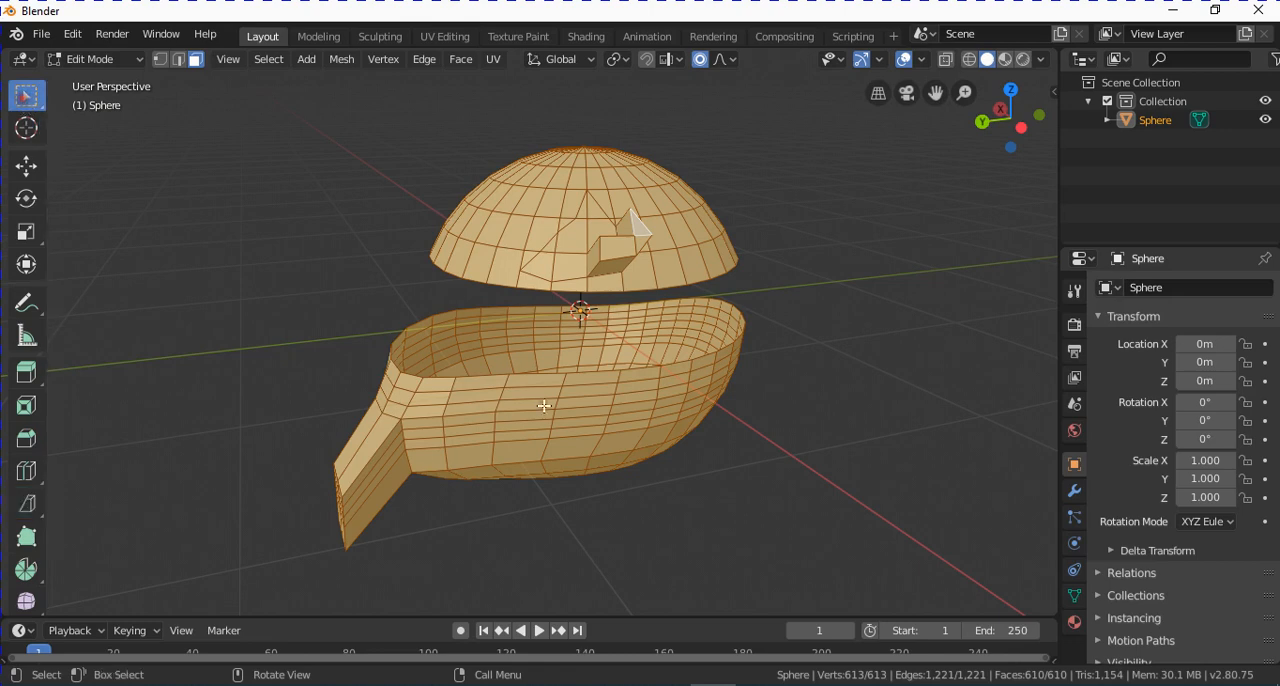
left_click(594, 189)
key("ctrl+l")
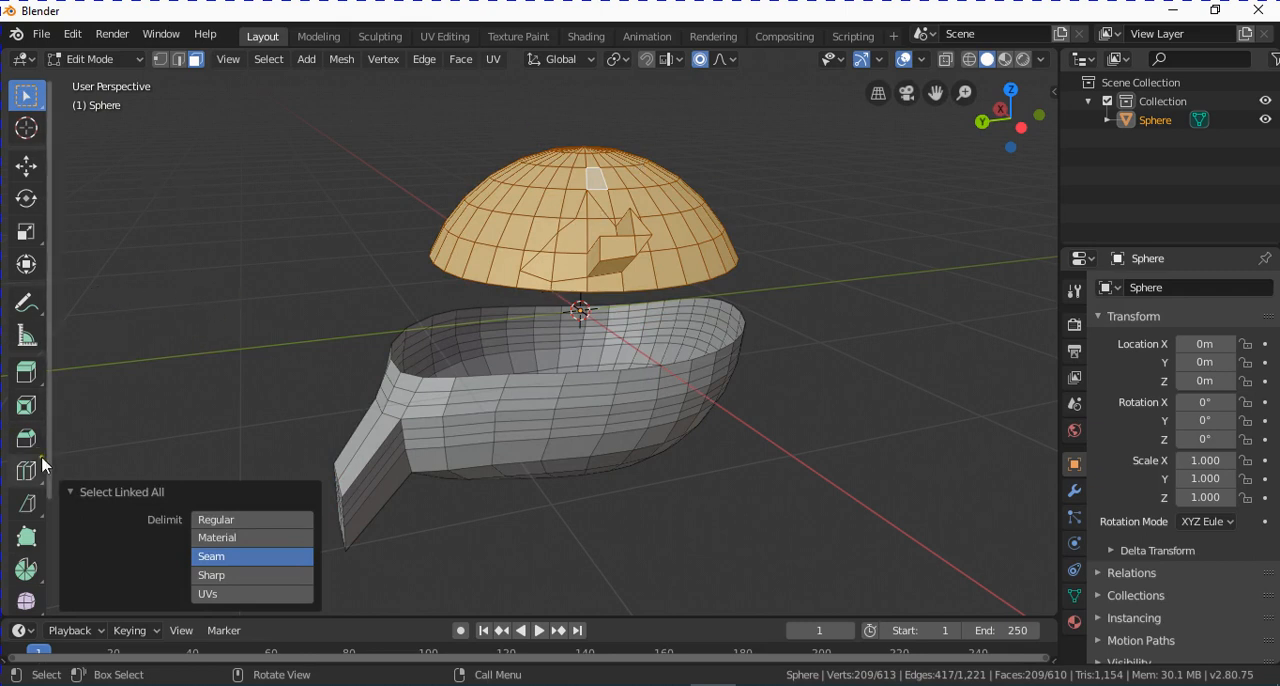
left_click(28, 507)
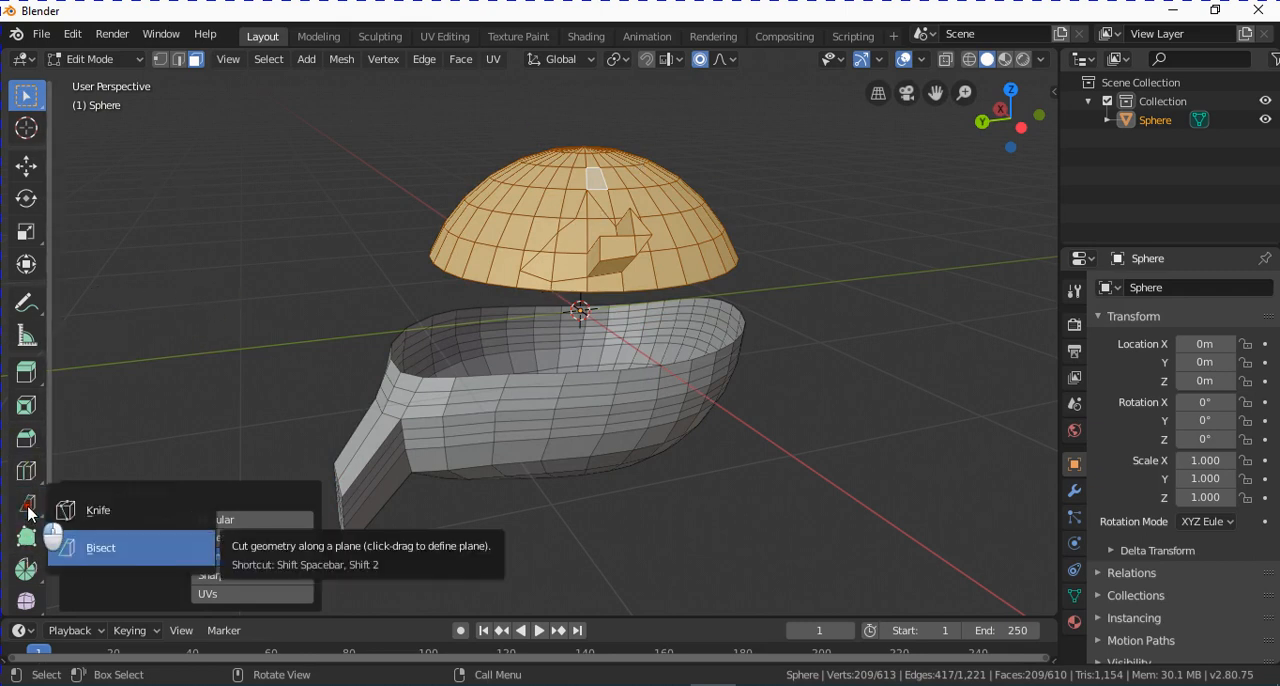
left_click(90, 548)
left_click(27, 510)
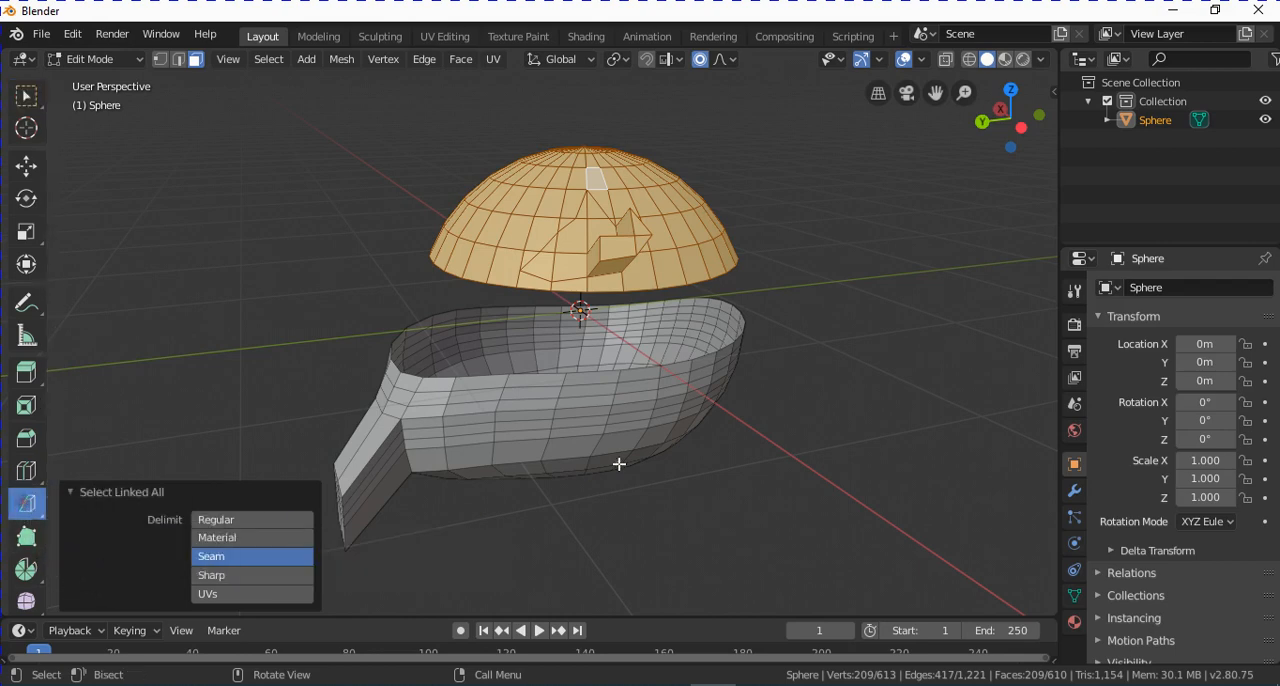
Bisect the selected dome along a diagonal line from above its far upper edge down past the opposite lower rim.
middle_click_drag(636, 260, 639, 234)
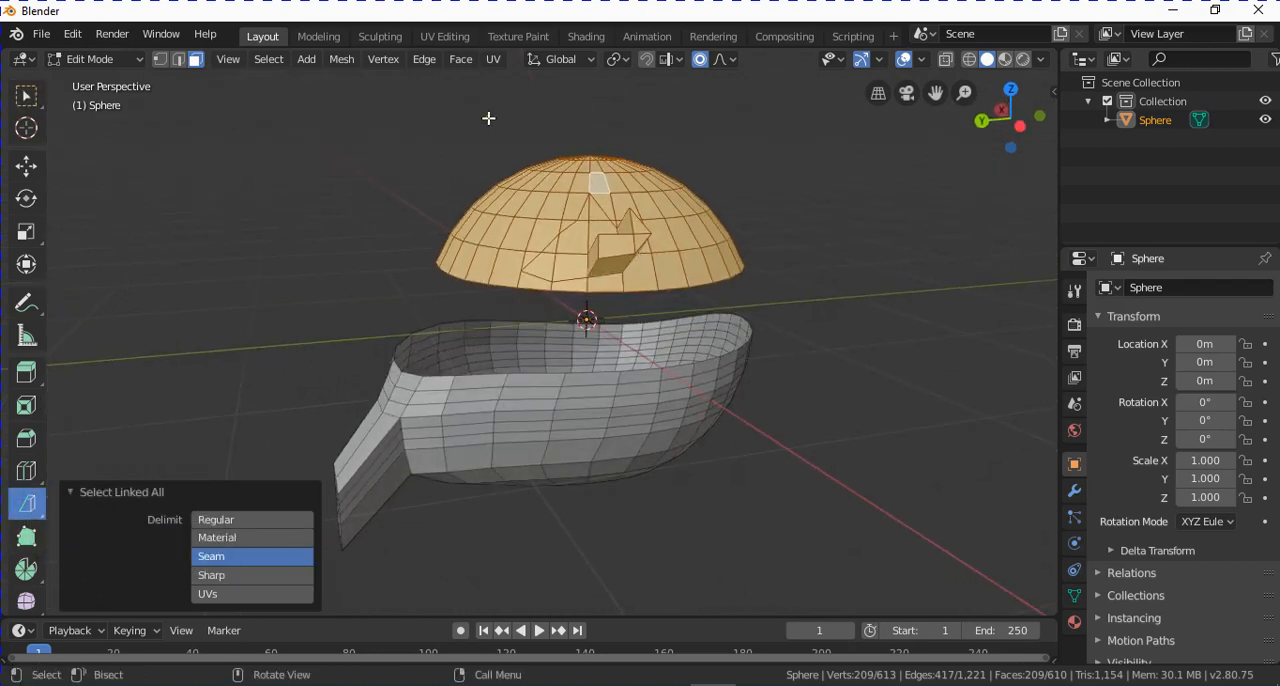
mouse_move(489, 119)
left_mouse_down()
mouse_move(652, 231)
mouse_move(700, 298)
mouse_move(768, 294)
mouse_move(762, 311)
left_mouse_up()
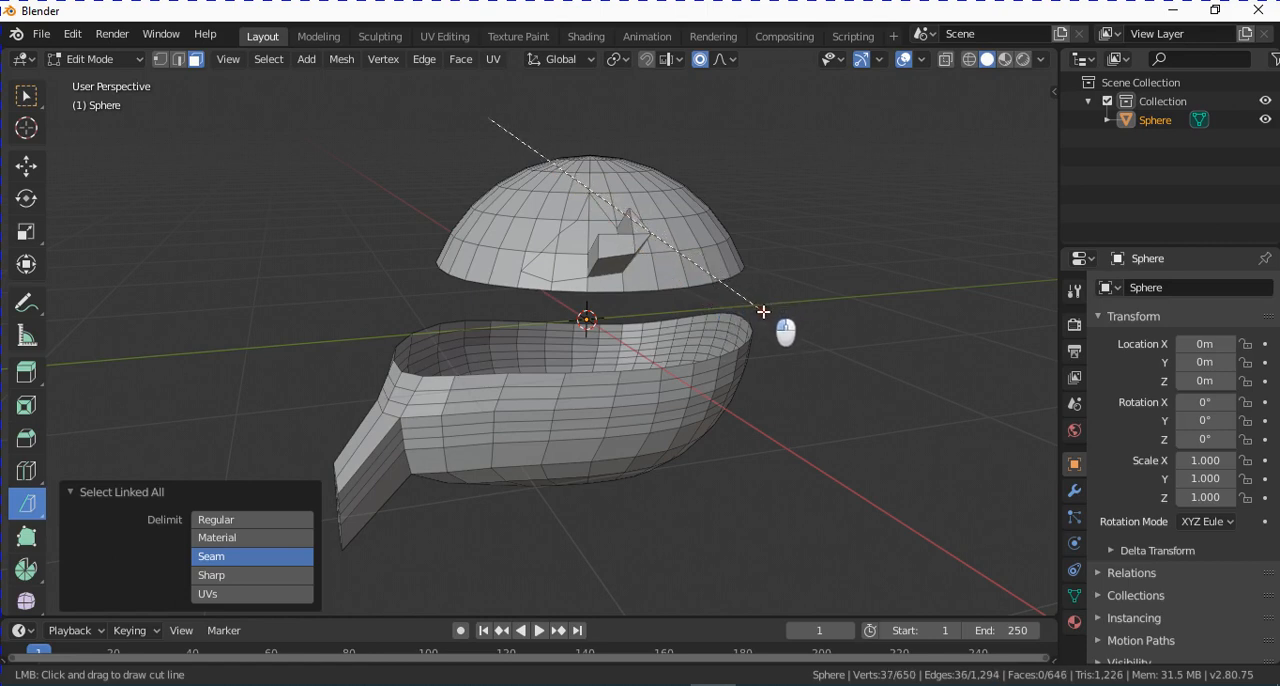
left_click_drag(764, 312, 765, 321)
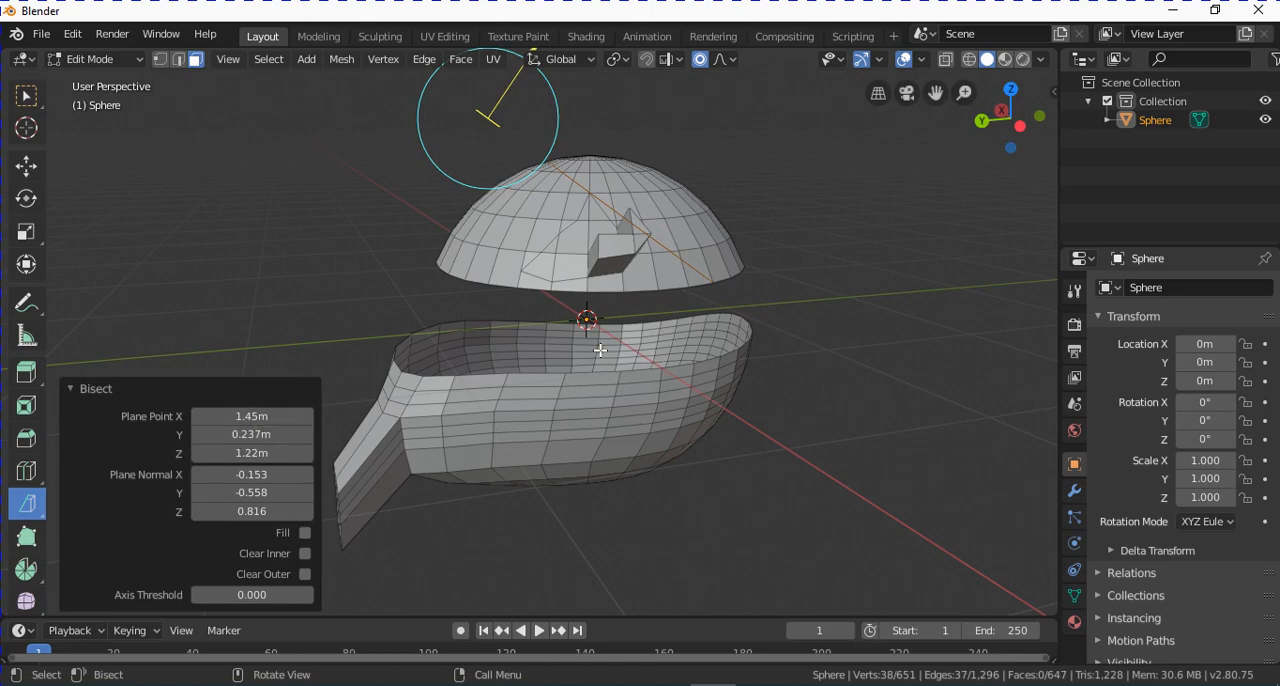
middle_click_drag(652, 253, 598, 307)
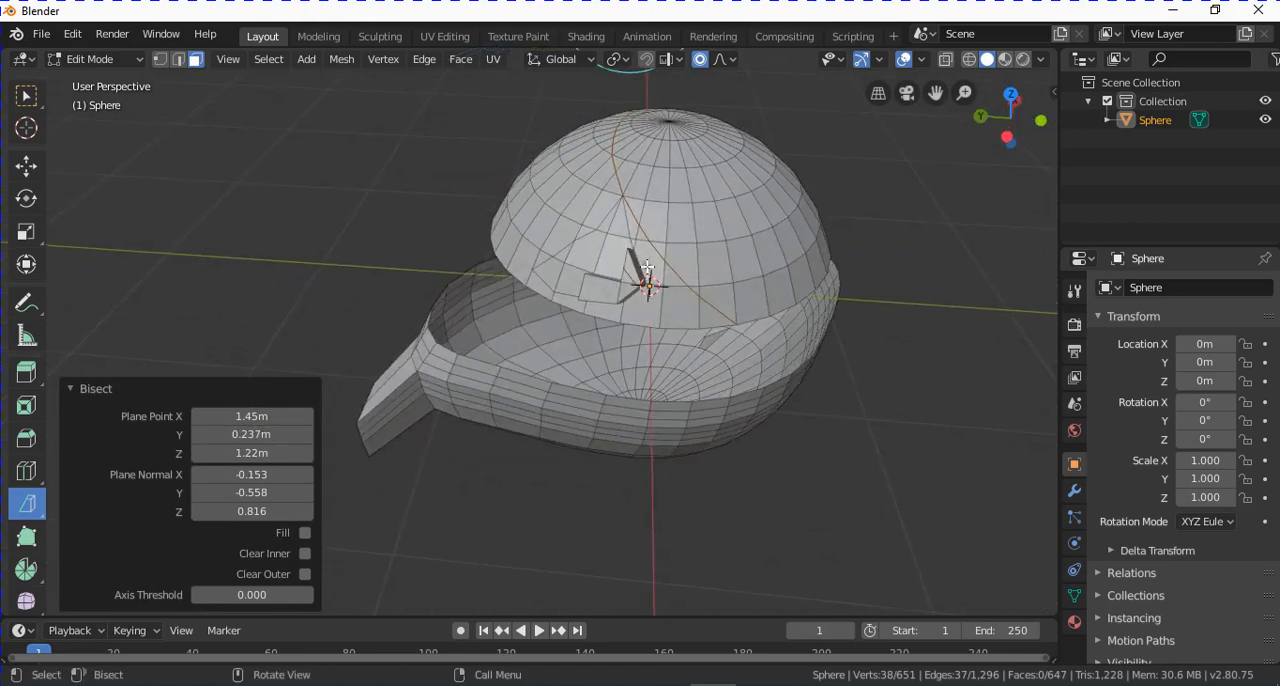
scroll(675, 235, "up", 2)
middle_click_drag(772, 269, 778, 250)
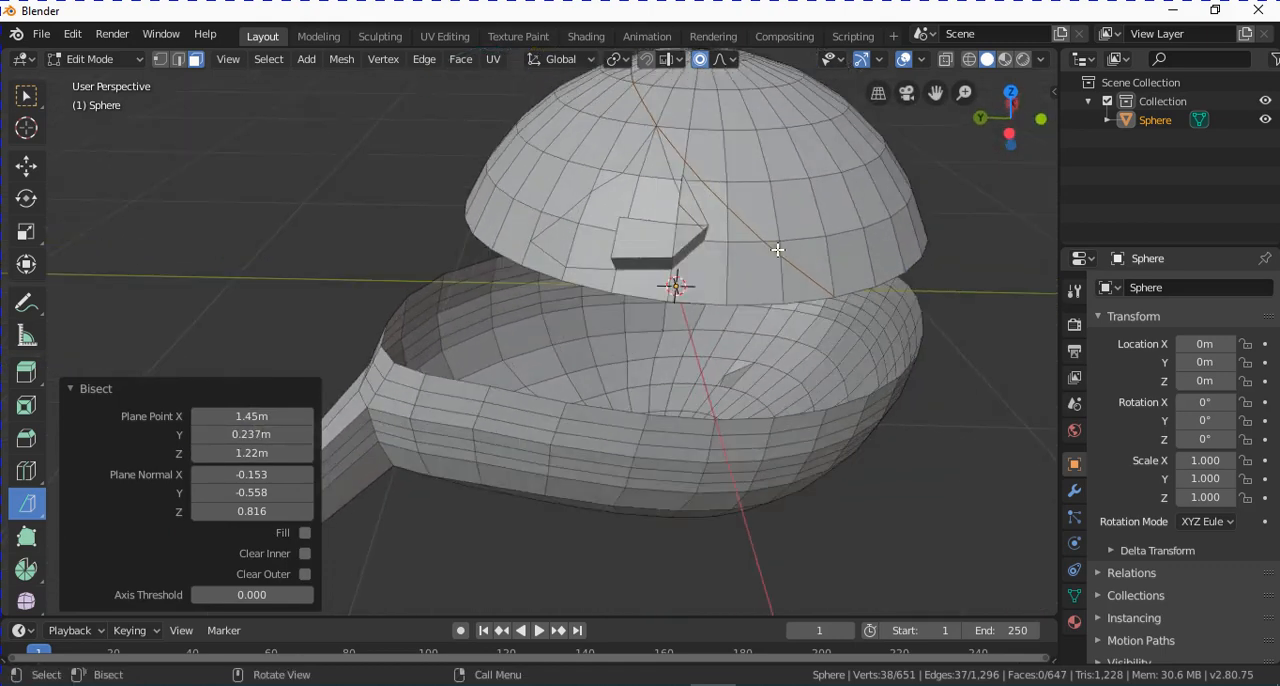
Adjust the bisect plane to point X 1.95 m, Y 0.107 m, Z 1.21 m and normal X -0.133, Y -0.388.
left_click(159, 59)
middle_click_drag(748, 208, 738, 224)
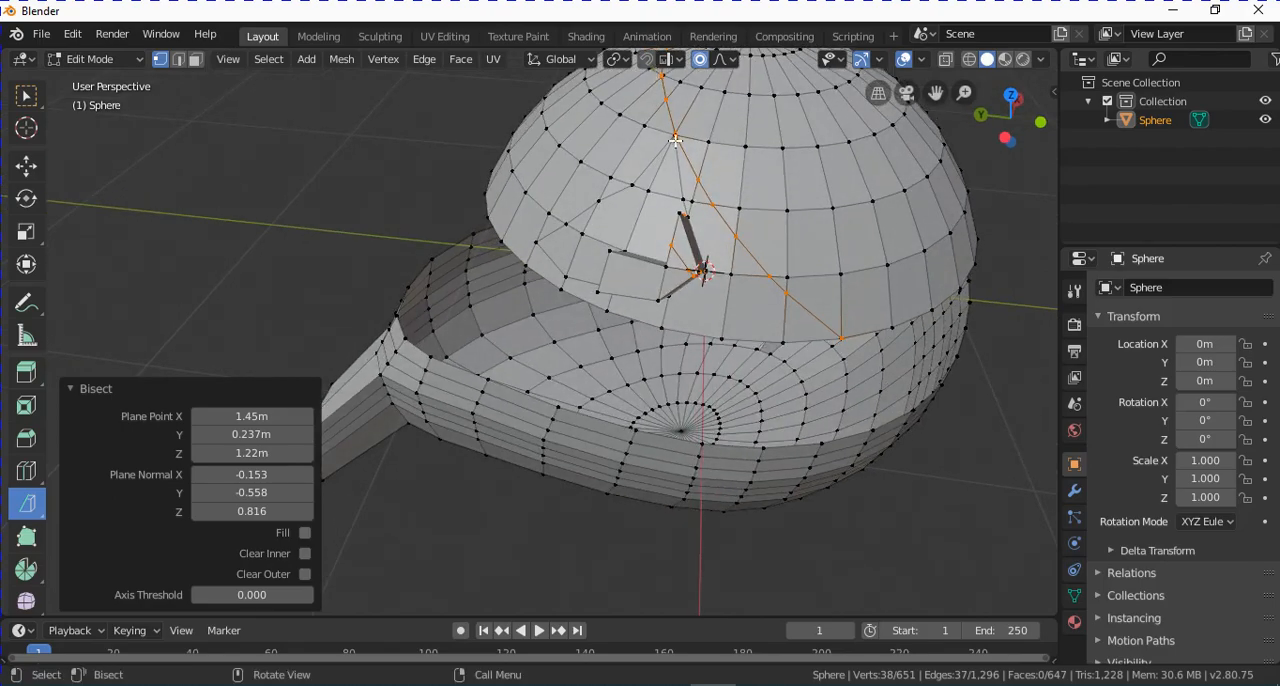
middle_click_drag(676, 140, 726, 303)
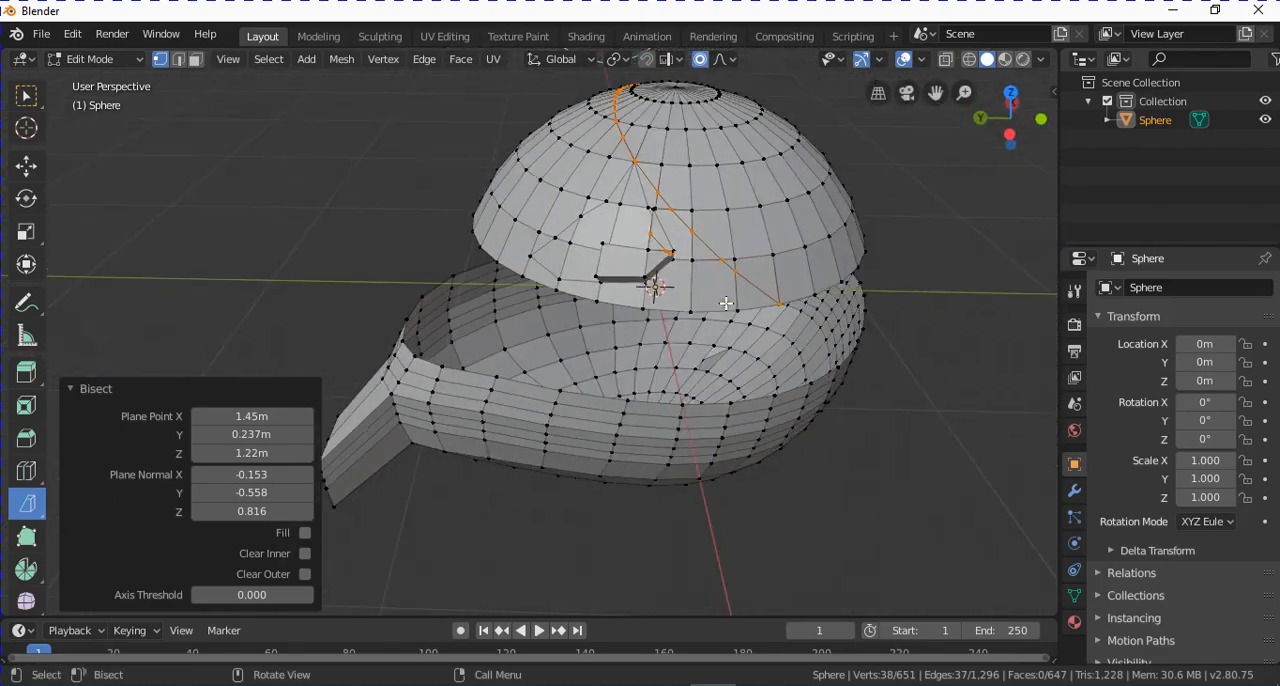
middle_click_drag(705, 345, 696, 288)
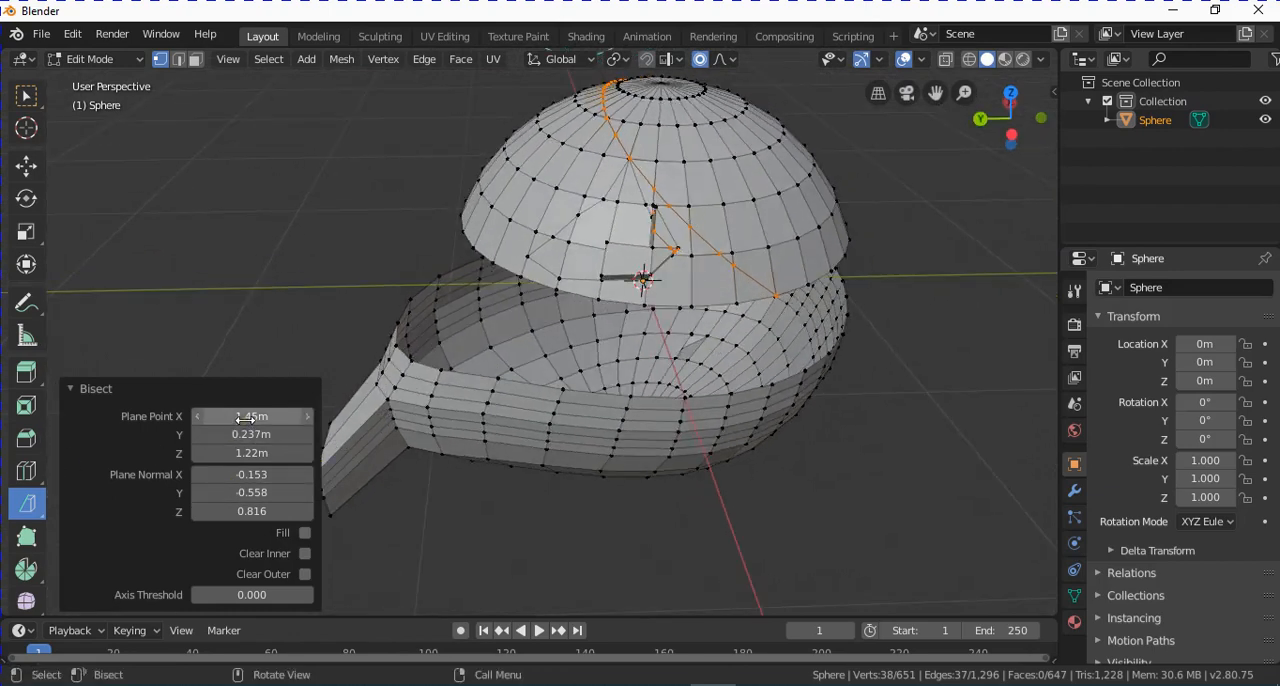
left_click_drag(245, 417, 80, 433)
mouse_move(250, 476)
left_mouse_down()
mouse_move(218, 478)
mouse_move(262, 476)
mouse_move(247, 492)
left_mouse_up()
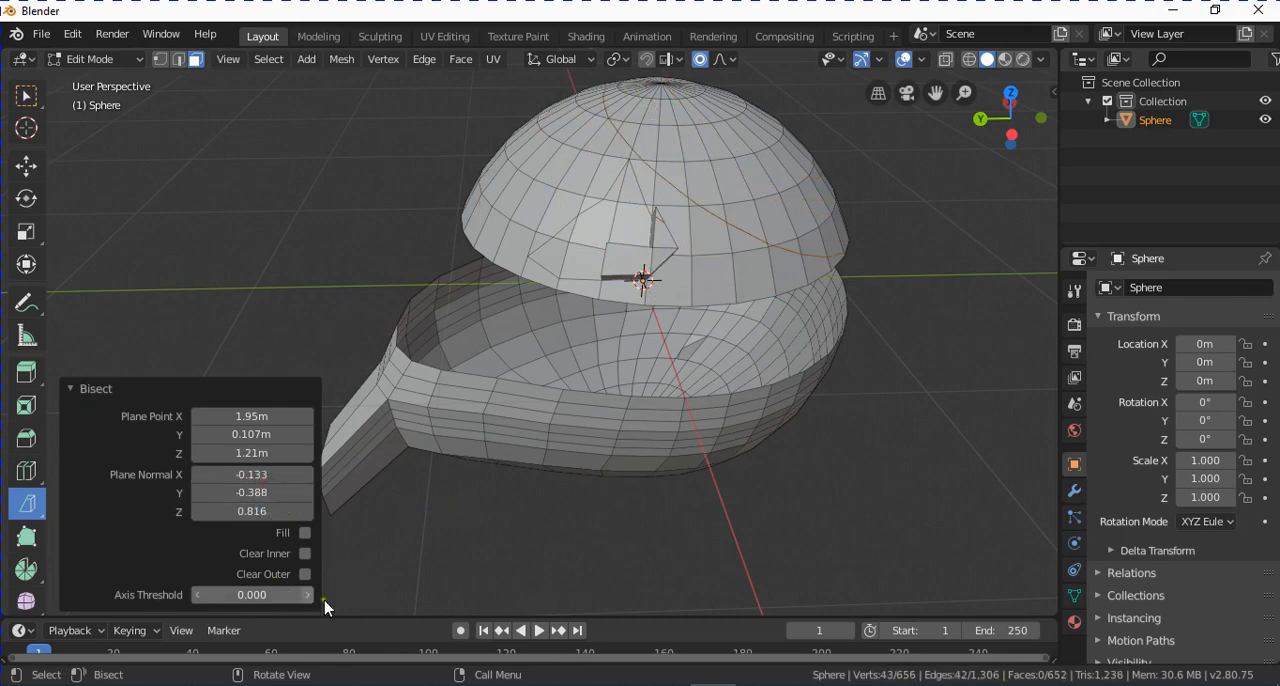
Clear the inner side of the bisected dome, and switch to clearing only the outer side instead.
left_click(304, 553)
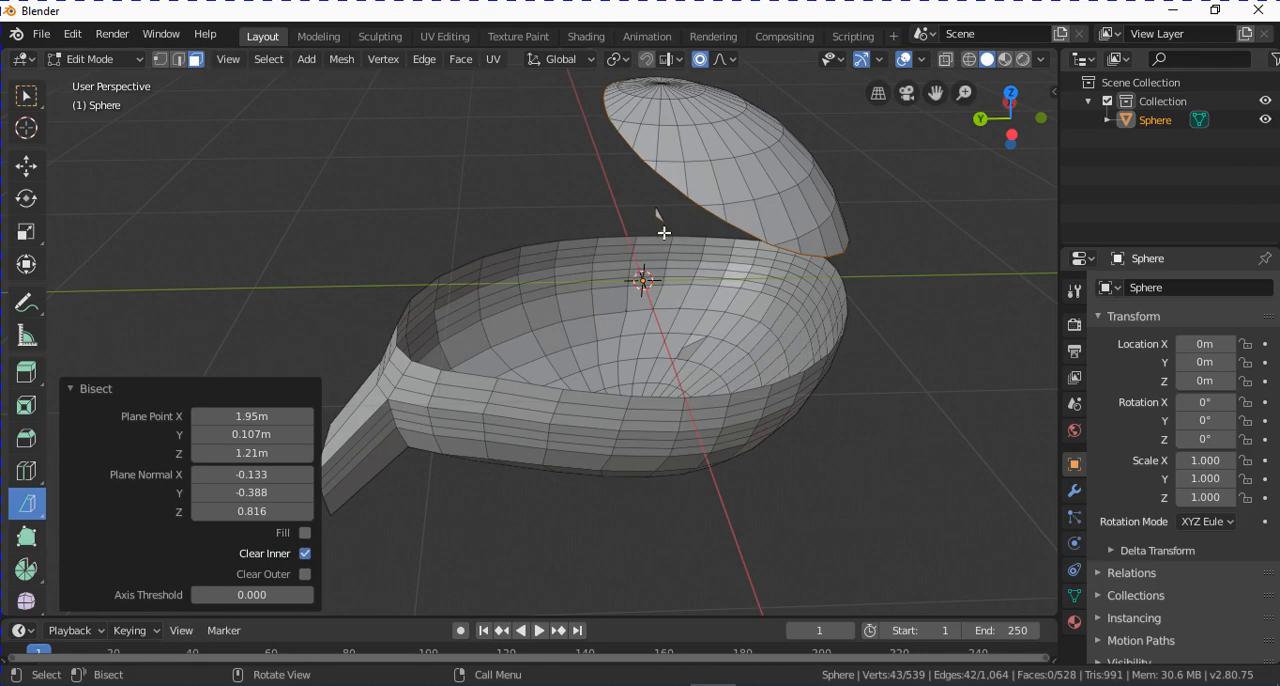
left_click(304, 553)
left_click(305, 574)
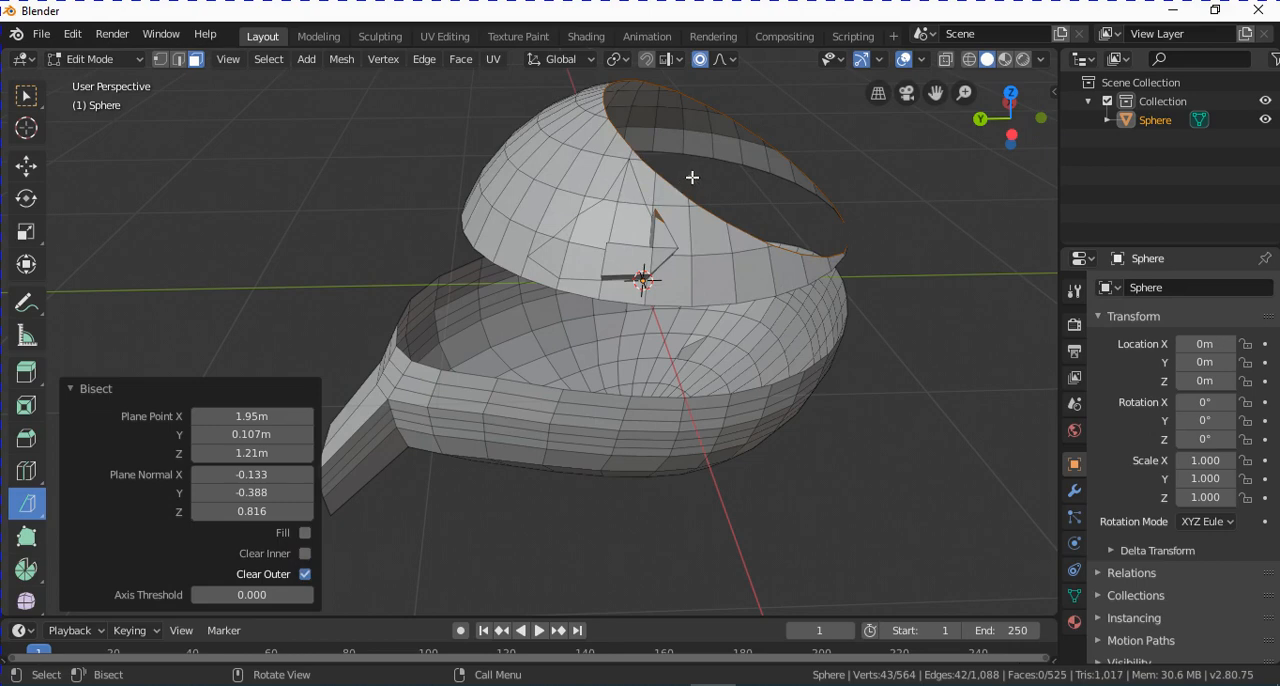
Clear the inner side as well as the outer side, and examine the remaining cut outline in vertex selection mode.
left_click(304, 553)
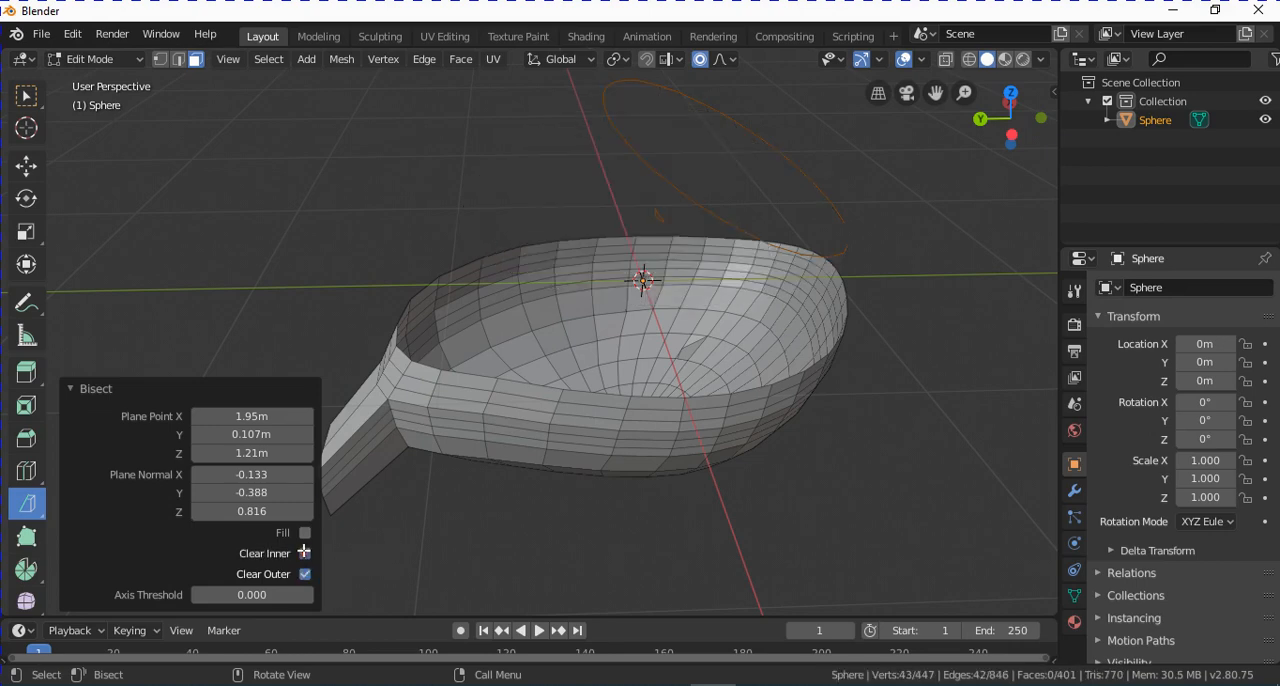
middle_click_drag(613, 366, 695, 187)
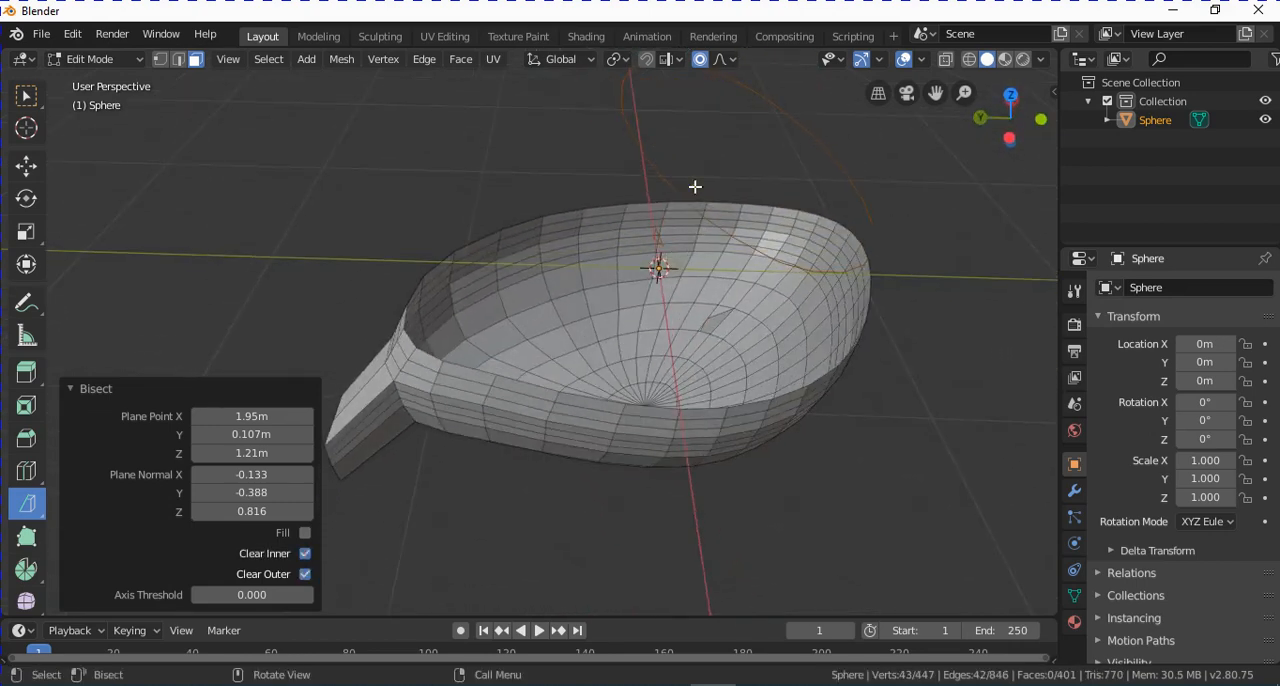
middle_click_drag(764, 93, 740, 167)
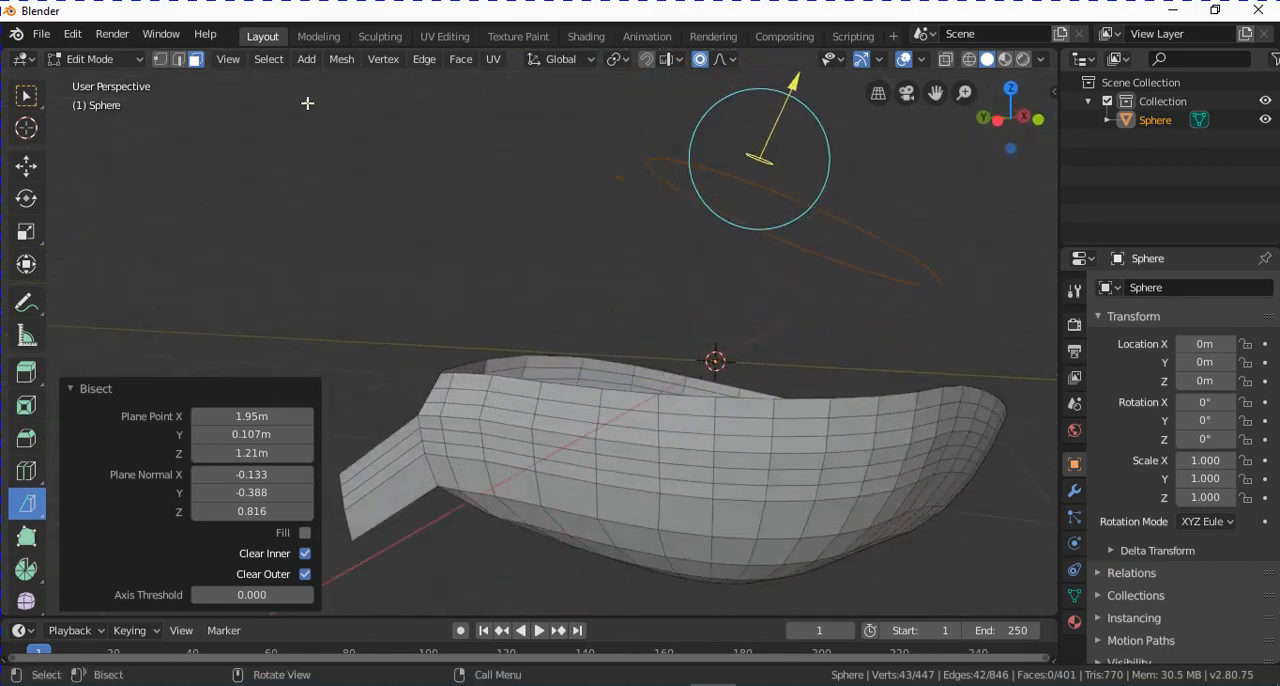
left_click(160, 59)
middle_click_drag(780, 218, 811, 325)
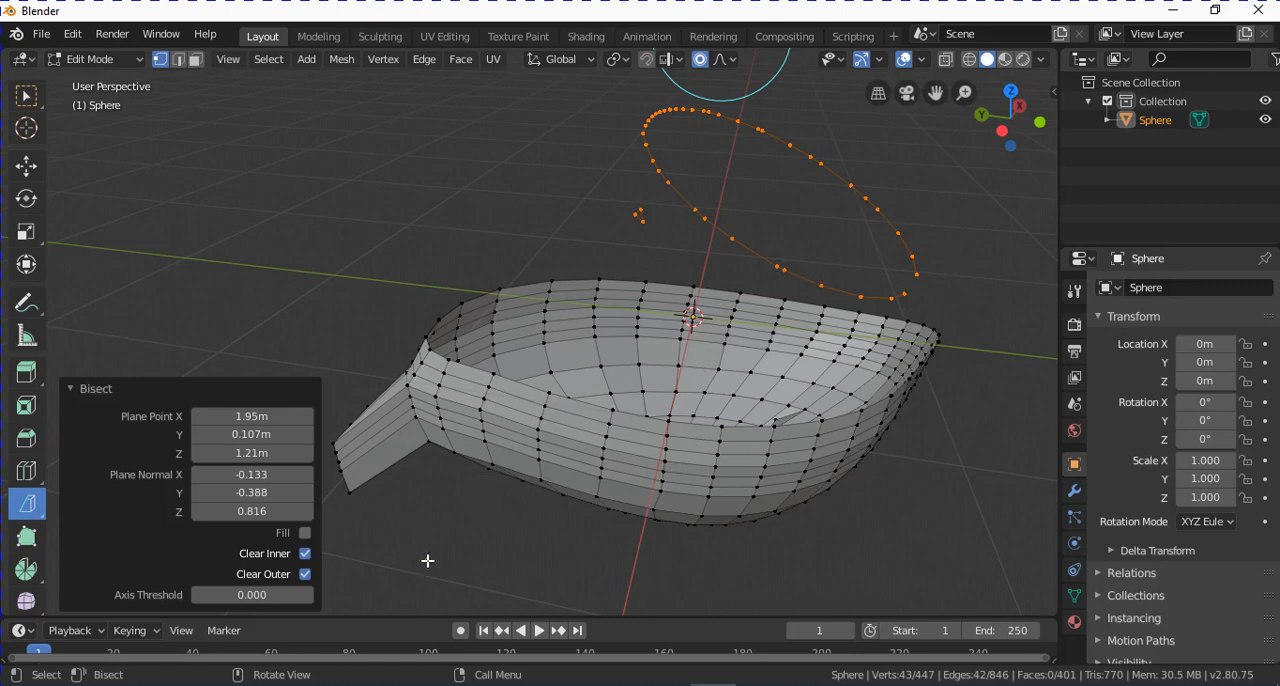
Enable Fill for the bisect and turn off both Clear Inner and Clear Outer.
left_click(305, 534)
left_click(301, 560)
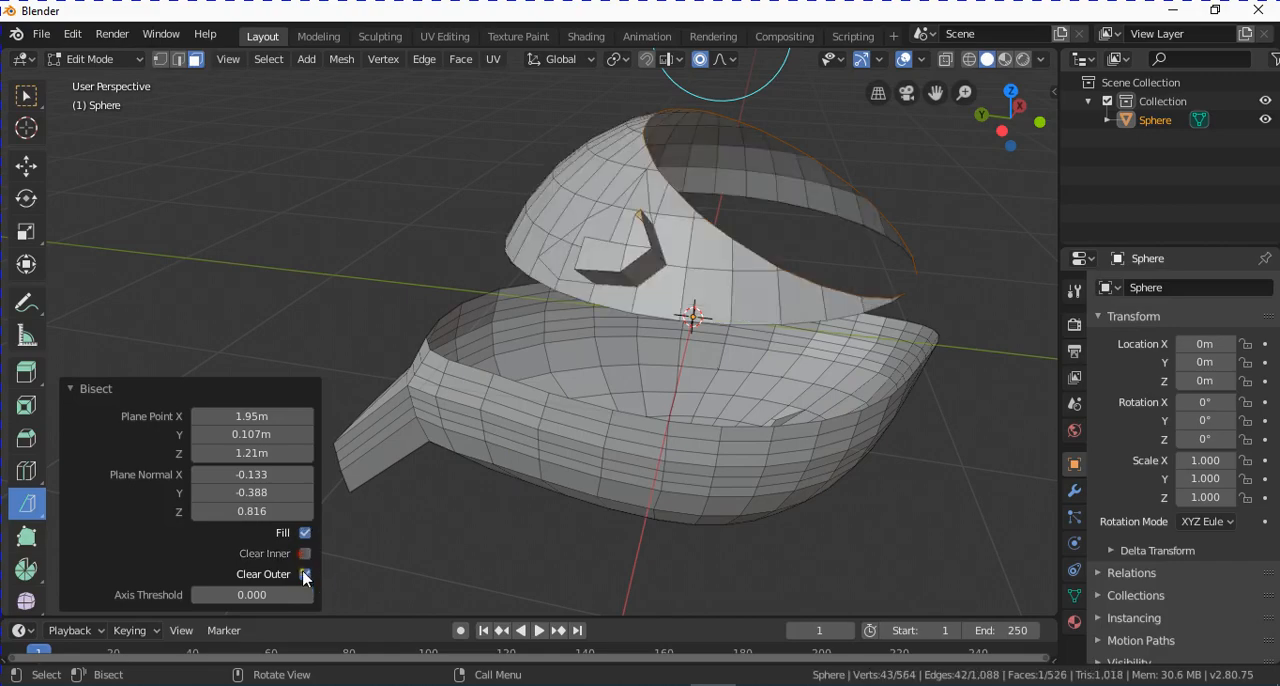
middle_click_drag(694, 323, 807, 256)
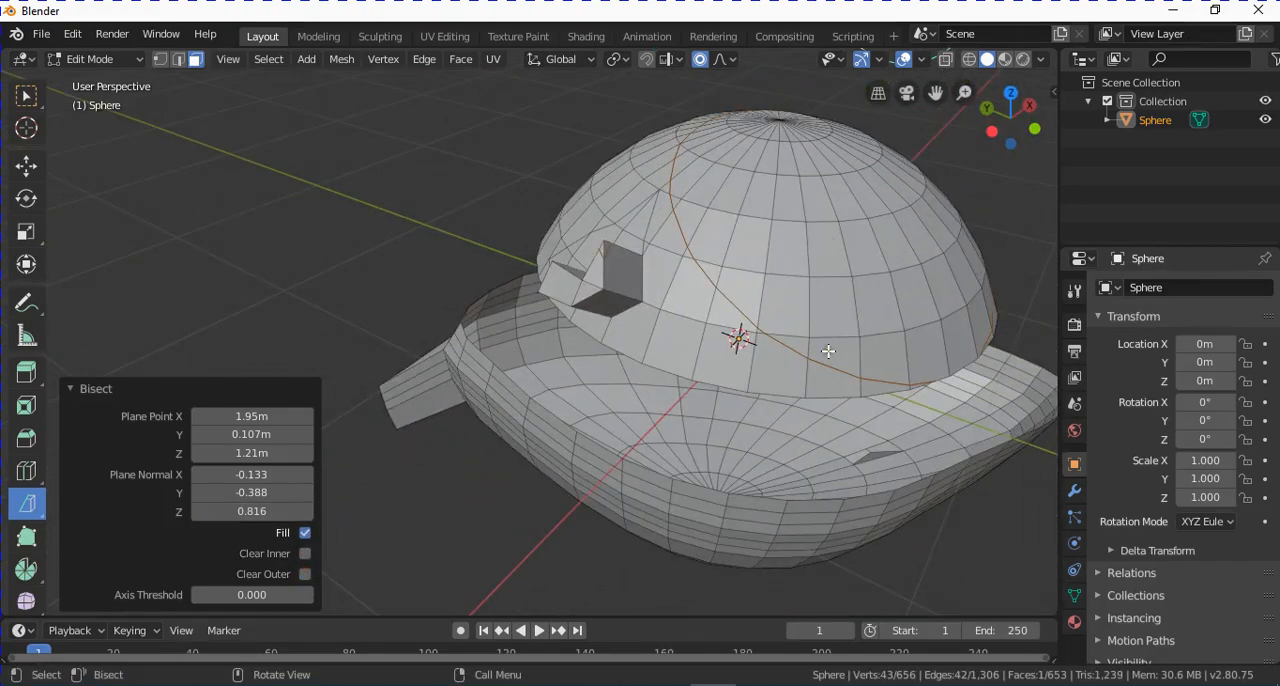
middle_click_drag(828, 351, 799, 310)
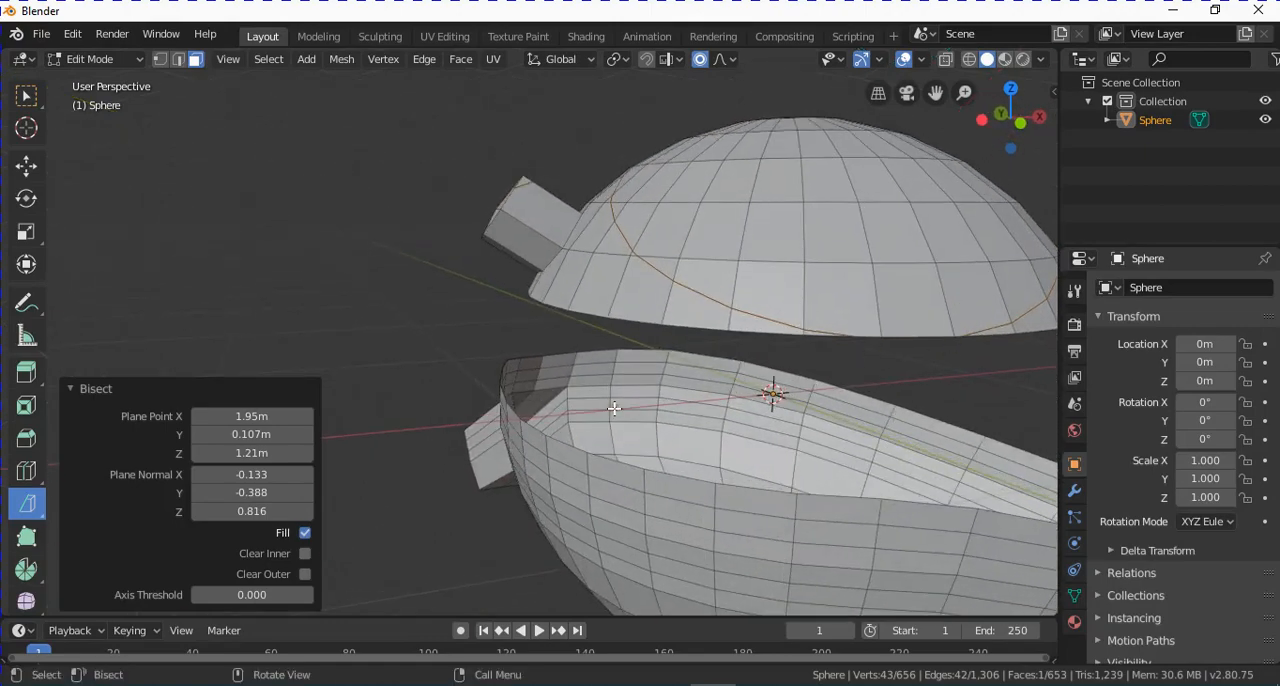
Set the bisect's Plane Point X to 1.59 m.
middle_click_drag(613, 408, 639, 430)
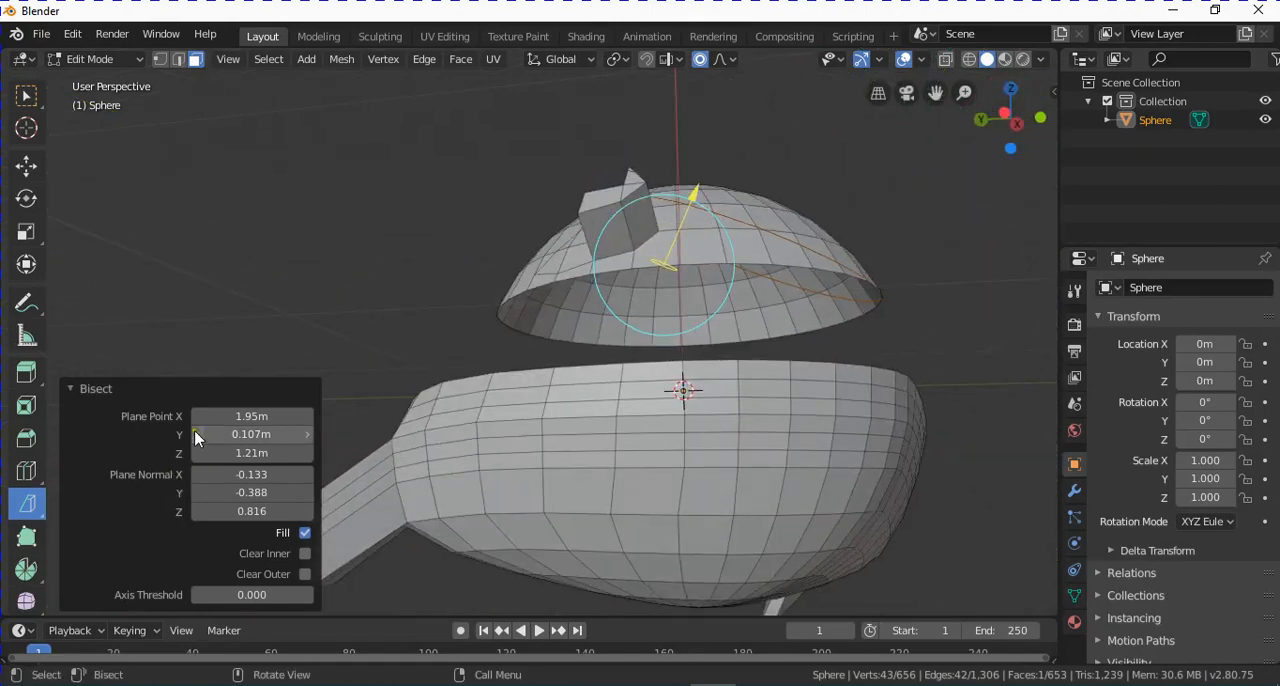
left_click_drag(255, 417, 222, 422)
middle_click_drag(717, 306, 705, 399)
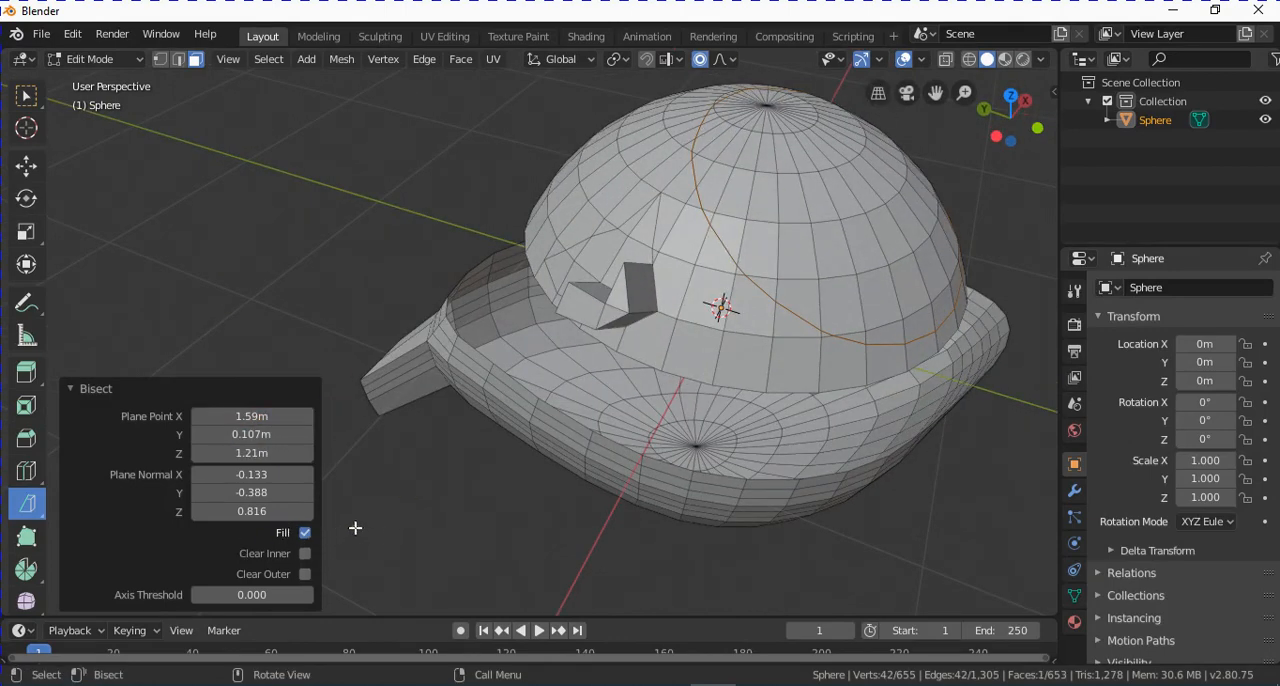
Enable Clear Inner and Clear Outer so only the filled cut face of the dome is kept.
middle_click_drag(355, 528, 368, 468)
left_click(304, 553)
left_click(304, 574)
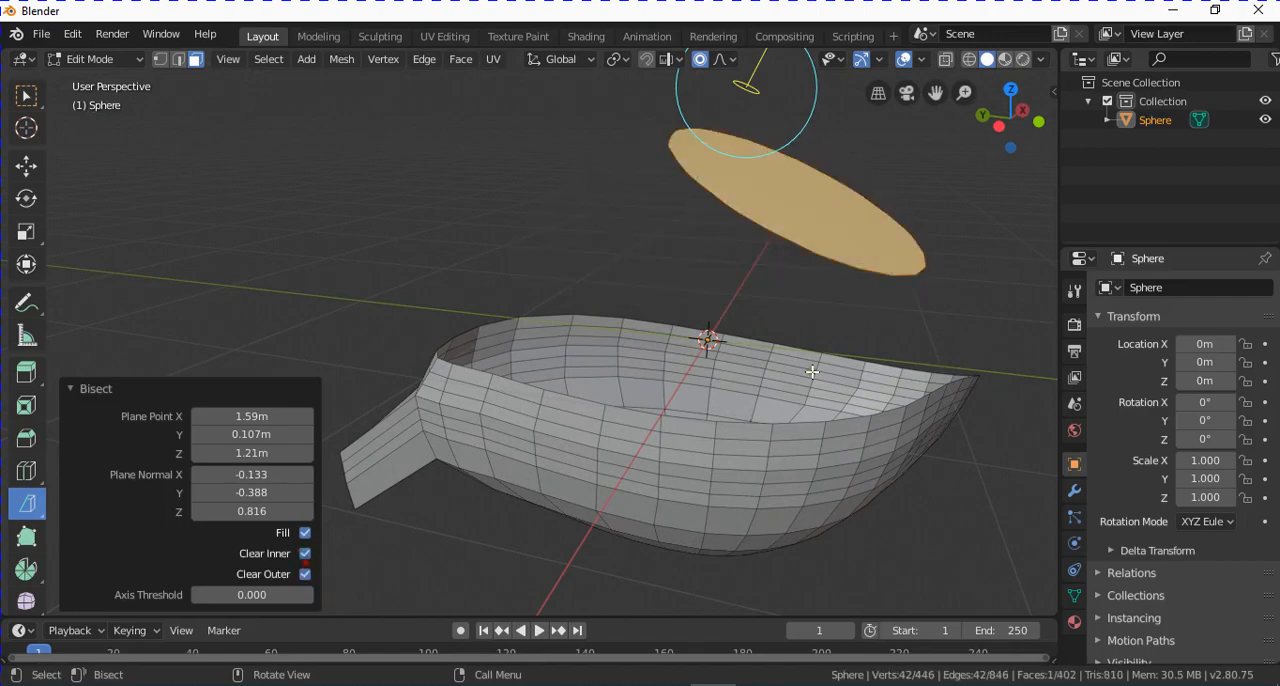
middle_click_drag(332, 600, 771, 372)
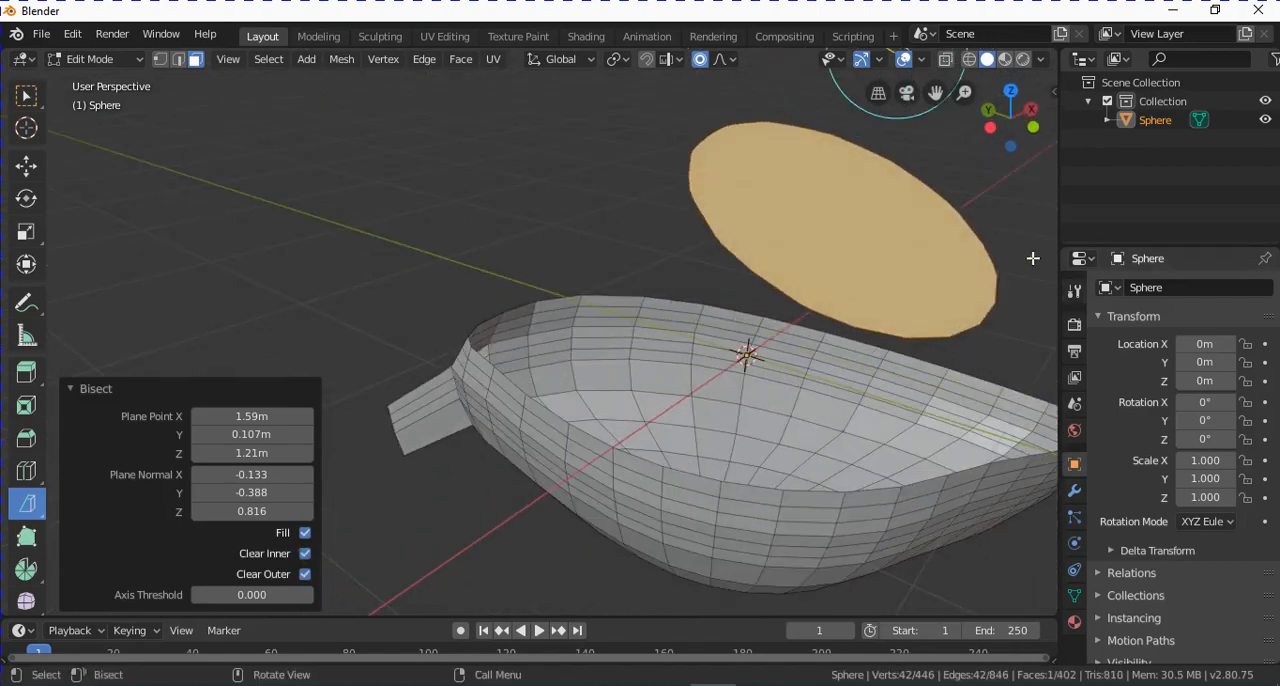
middle_click_drag(879, 346, 990, 309)
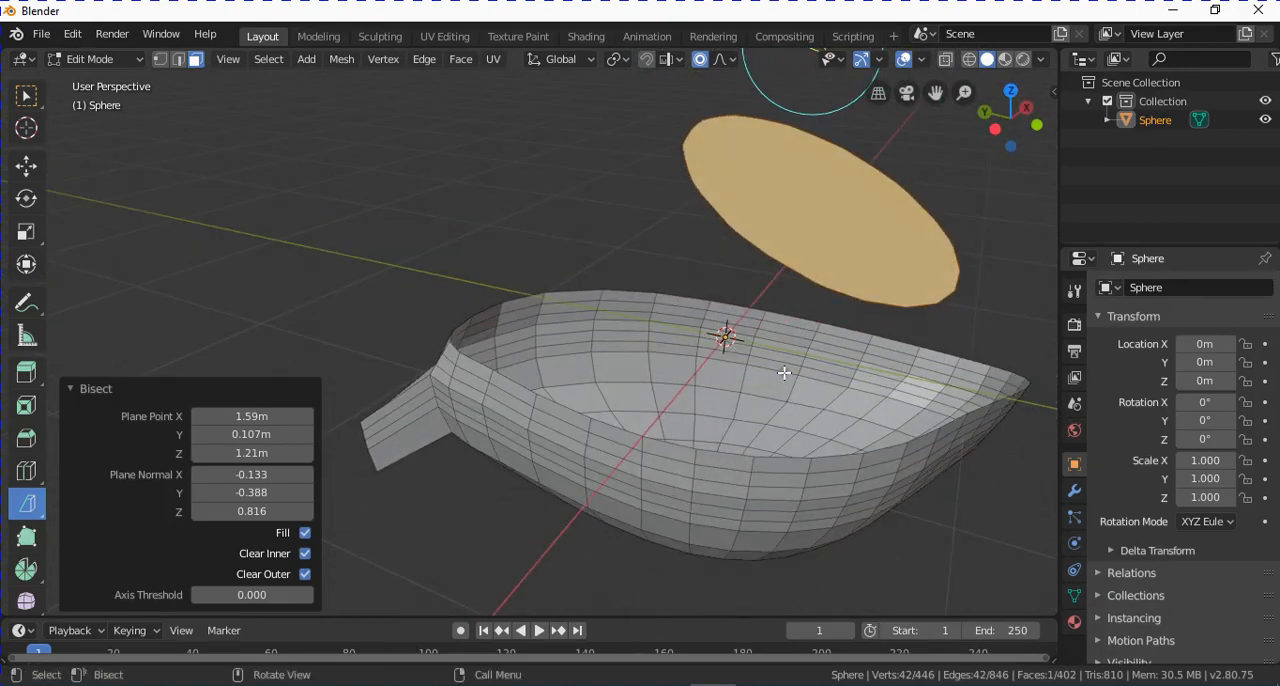